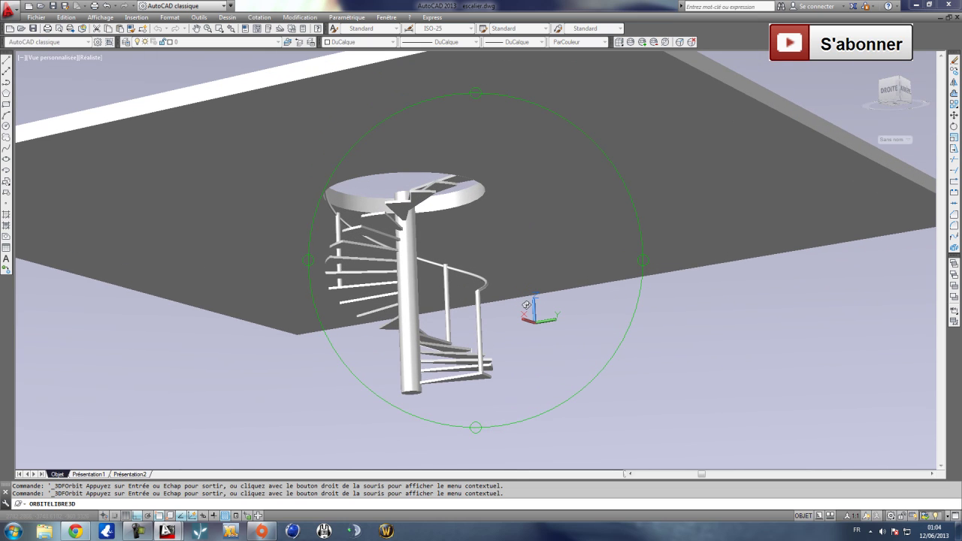
pyautogui.moveTo(465, 273); pyautogui.dragTo(389, 273)
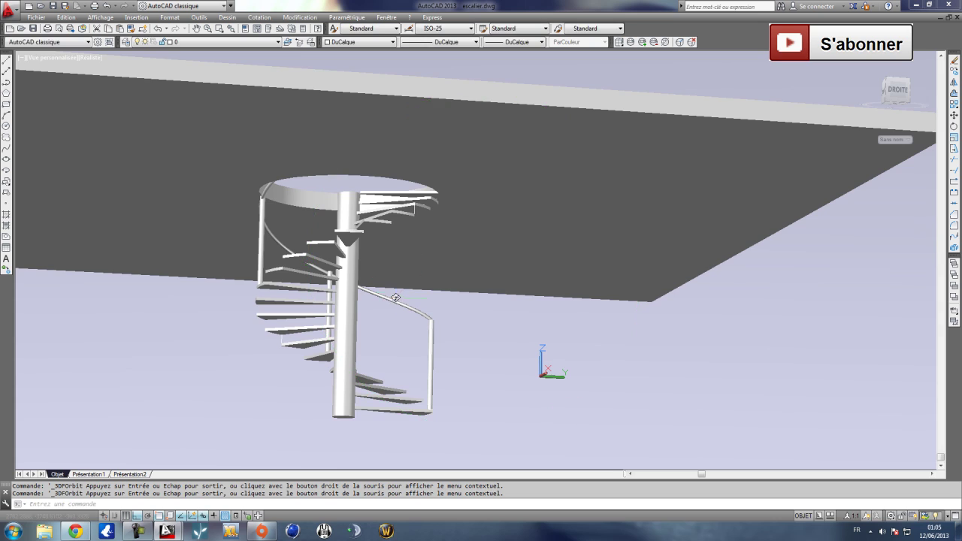
pyautogui.press('Escape')
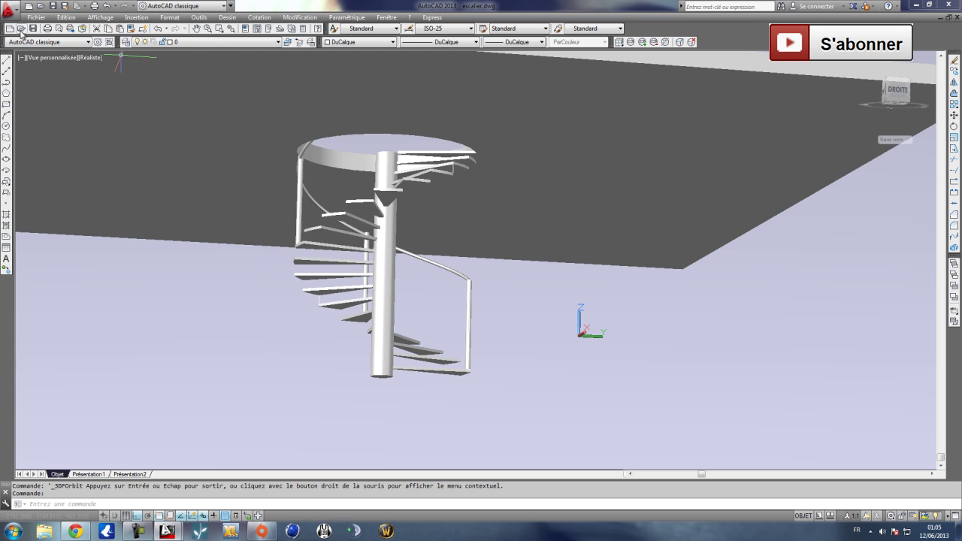
# Create a new drawing from the acad -Named Plot Styles template and turn off its grid.
pyautogui.click(37, 16)
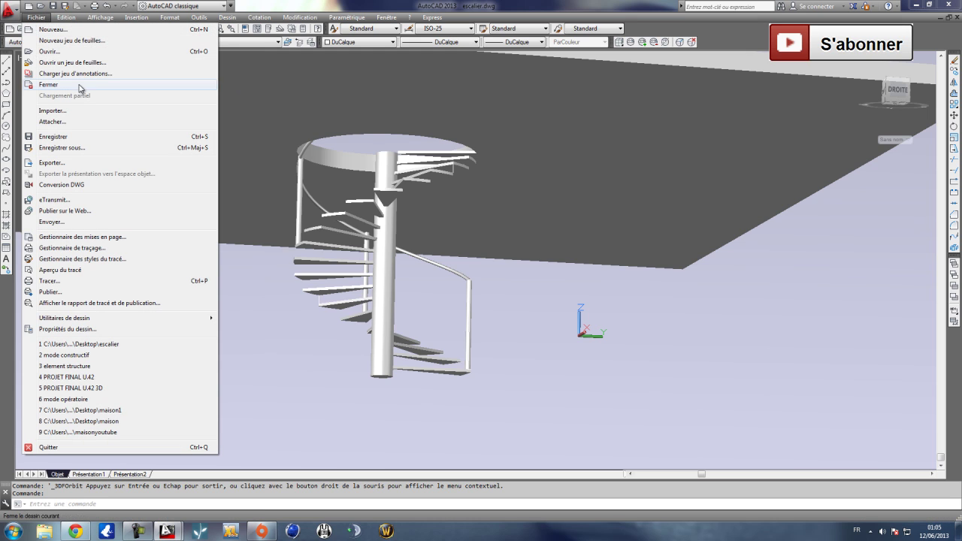
pyautogui.click(74, 32)
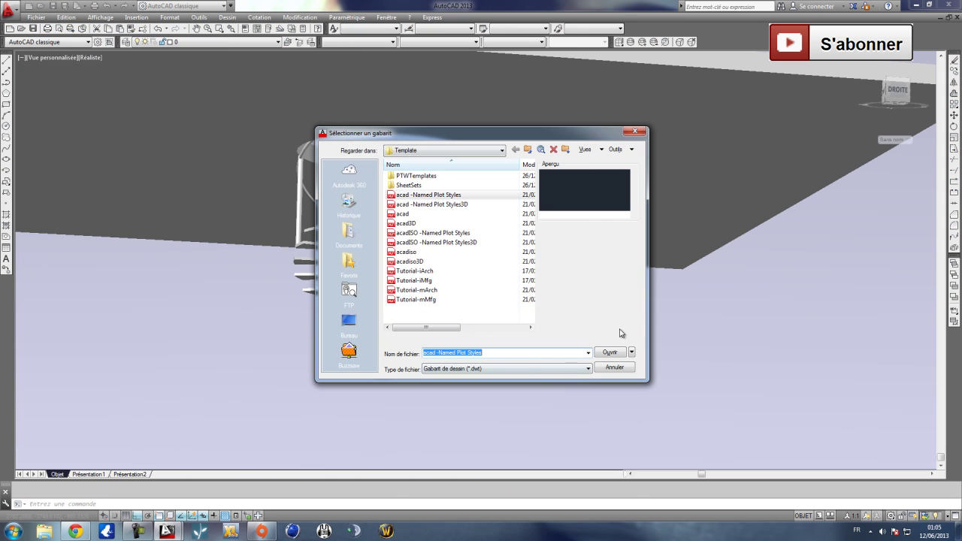
pyautogui.click(611, 352)
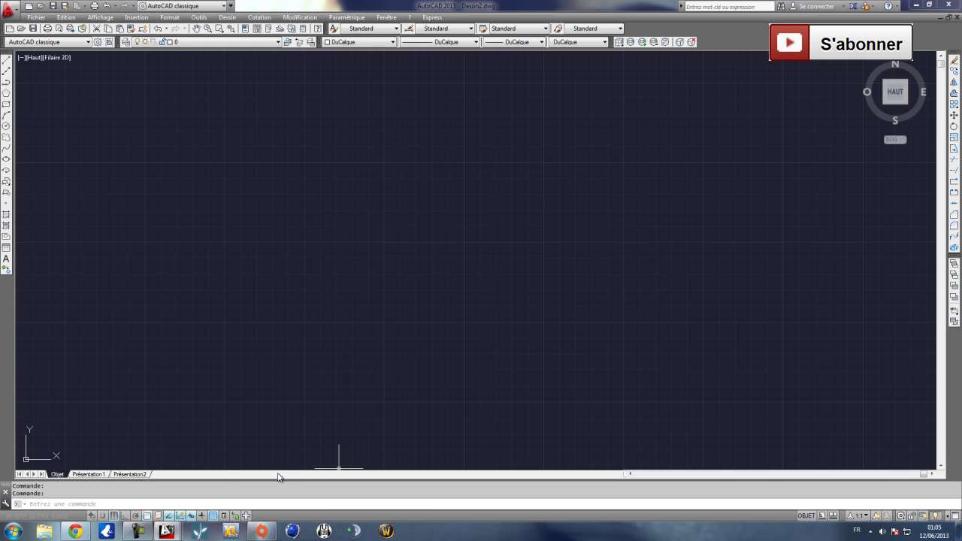
pyautogui.click(115, 515)
# Draw a circle with a radius of 1000 and zoom to the drawing's extents.
pyautogui.scroll(-2, 344, 350)
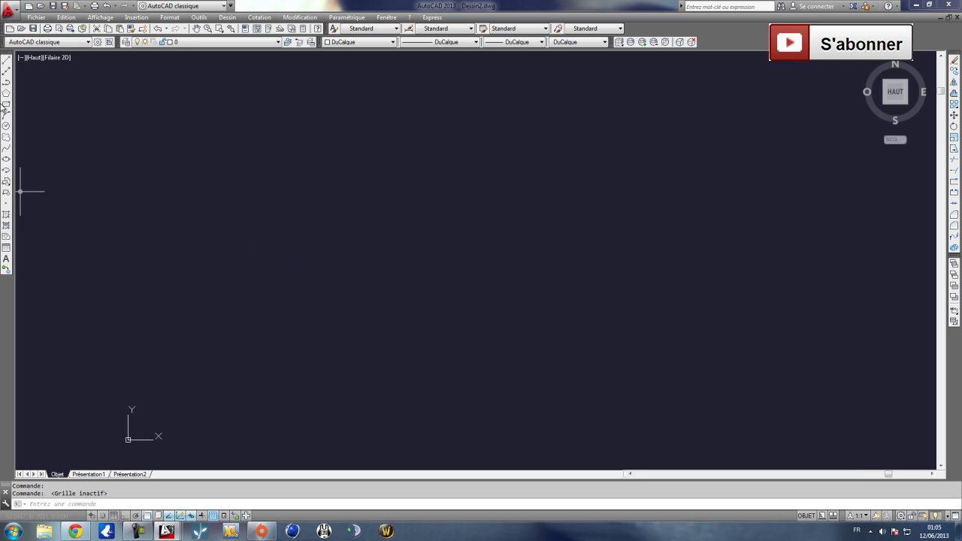
pyautogui.click(6, 126)
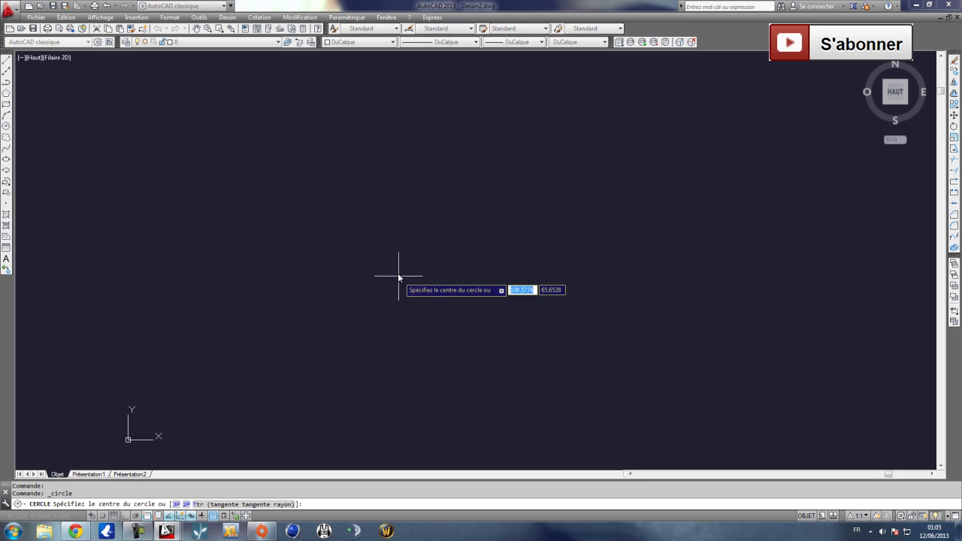
pyautogui.click(373, 242)
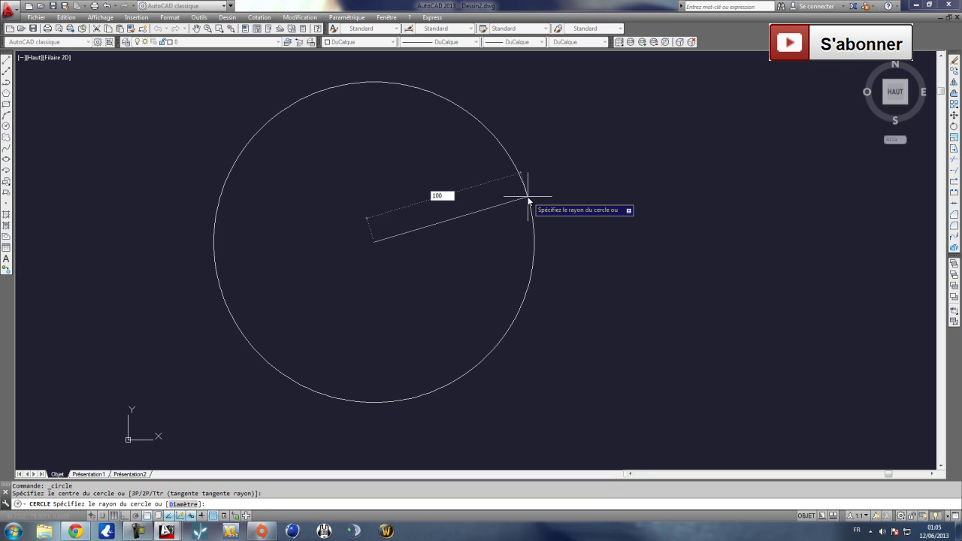
pyautogui.press('Return')
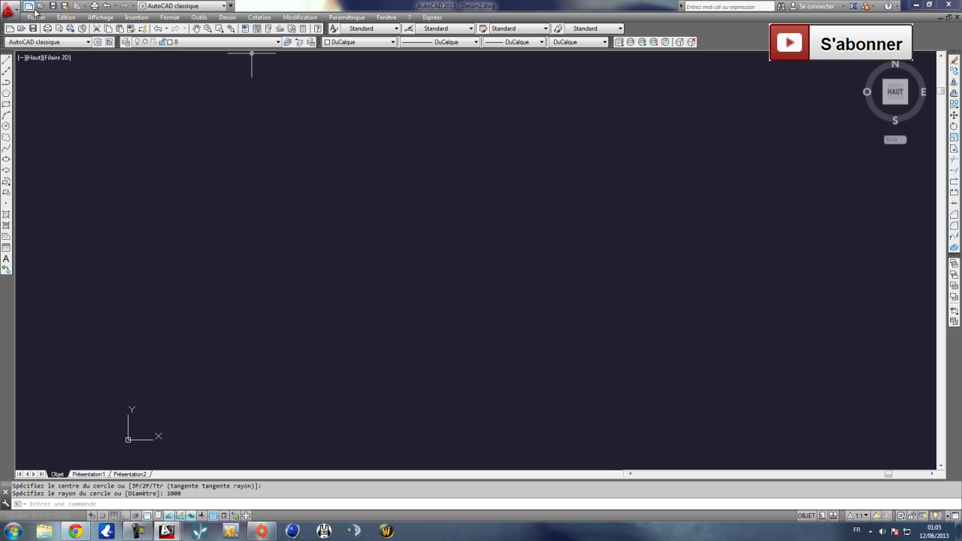
pyautogui.click(100, 16)
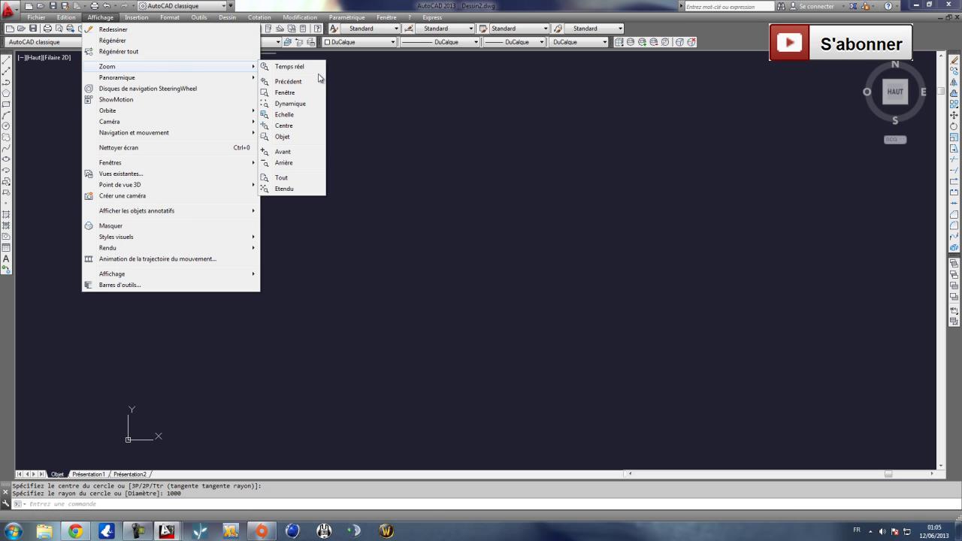
pyautogui.click(284, 188)
pyautogui.scroll(3, 363, 239)
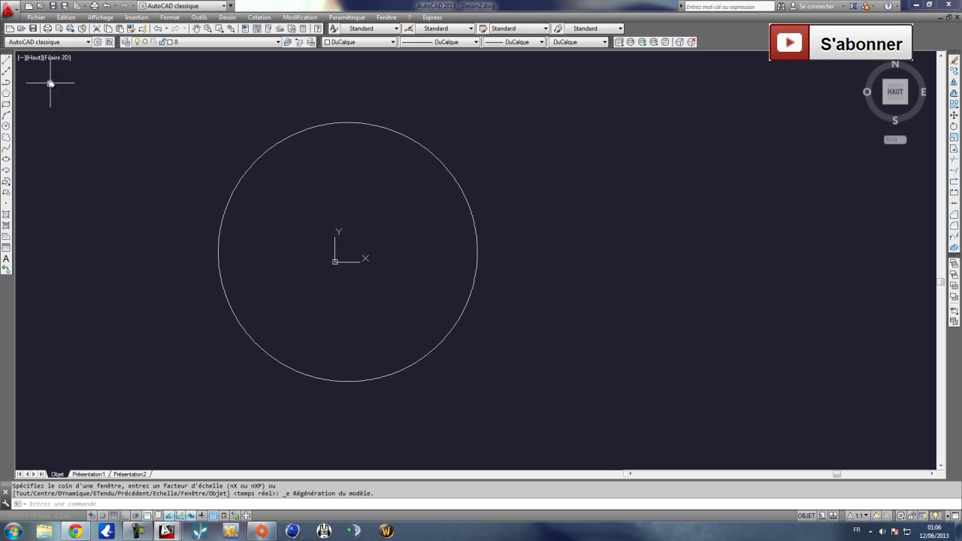
# Draw a concentric circle with a radius of 125 at the centre of the large circle.
pyautogui.click(7, 126)
pyautogui.click(348, 251)
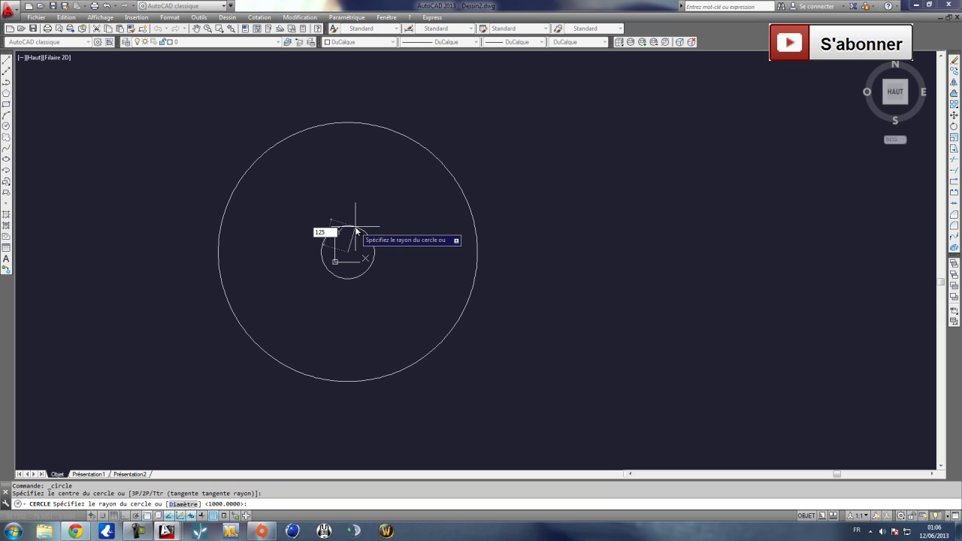
pyautogui.press('Return')
pyautogui.scroll(3, 365, 232)
pyautogui.scroll(-3, 395, 257)
pyautogui.scroll(2, 346, 249)
pyautogui.scroll(-2, 339, 221)
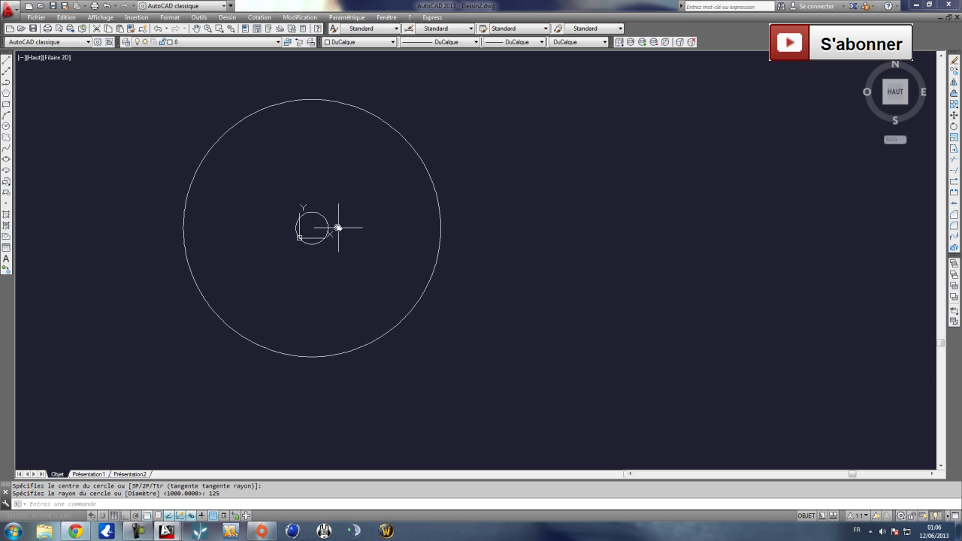
# With Ortho on, draw a horizontal line from the common centre to the right side of the large circle.
pyautogui.click(6, 59)
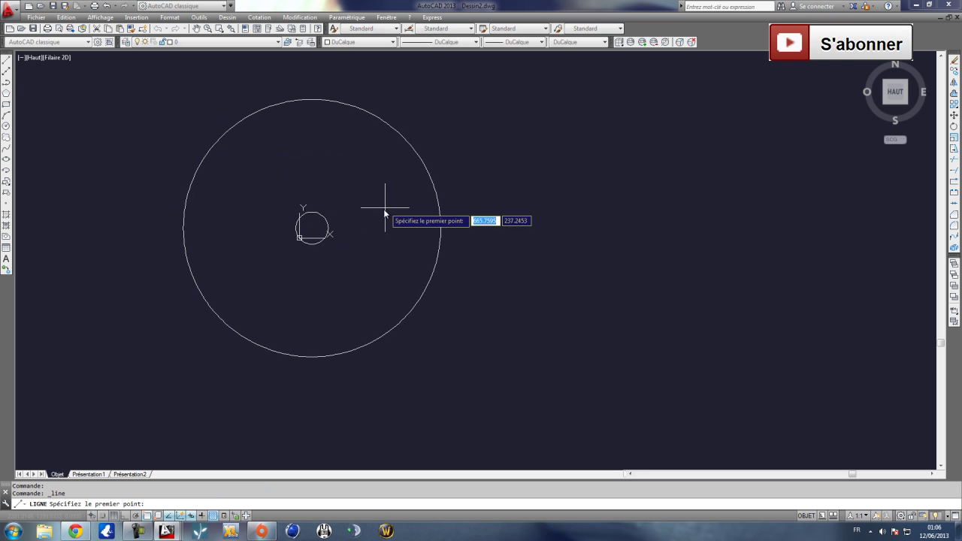
pyautogui.click(311, 228)
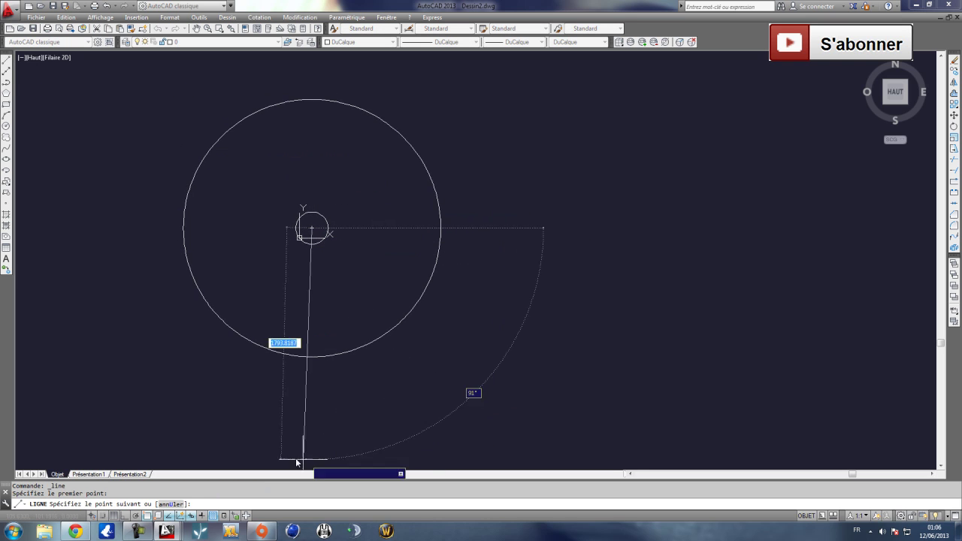
pyautogui.press('F8')
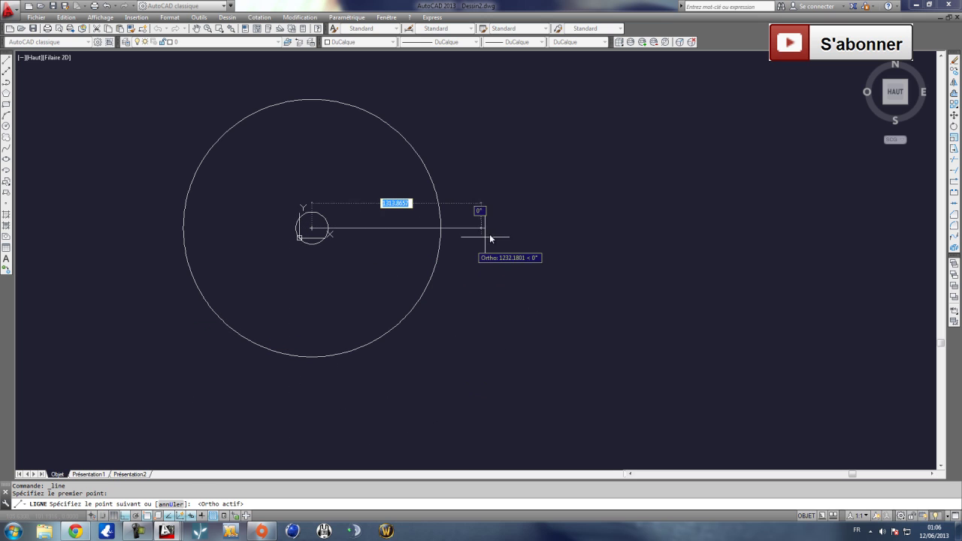
pyautogui.click(440, 229)
pyautogui.press('Escape')
# Copy the horizontal radius line in place, using the circles' centre as both base point and destination.
pyautogui.scroll(2, 447, 217)
pyautogui.scroll(-2, 419, 247)
pyautogui.scroll(2, 408, 260)
pyautogui.click(399, 266)
pyautogui.click(376, 213)
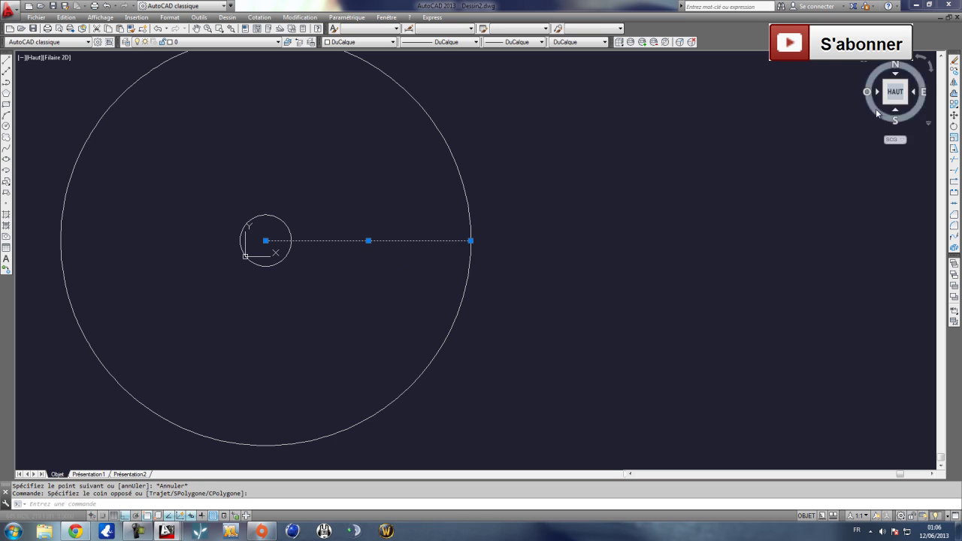
pyautogui.click(955, 72)
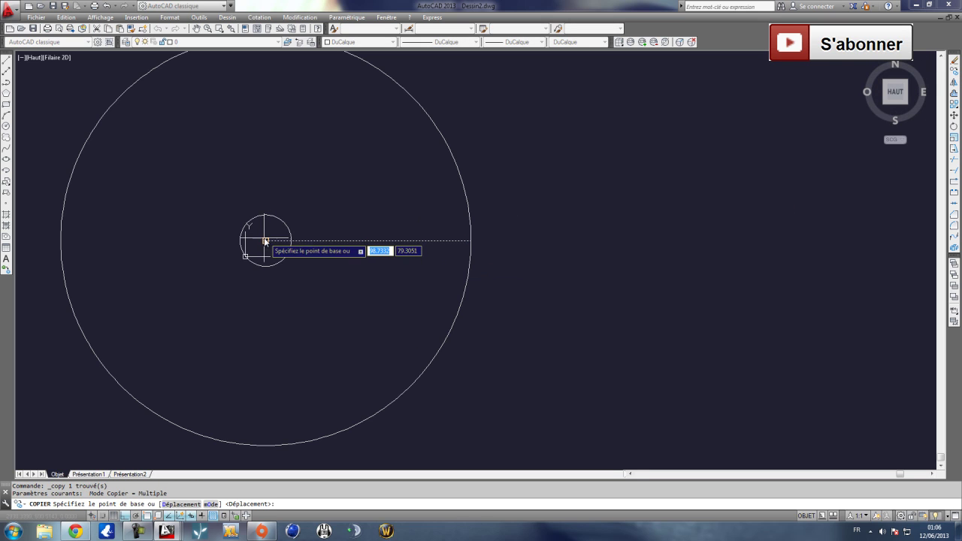
pyautogui.click(265, 242)
pyautogui.click(263, 240)
pyautogui.press('Escape')
# Turn Ortho off and rotate one of the coincident horizontal lines 18° about the circles' centre.
pyautogui.click(955, 126)
pyautogui.click(266, 241)
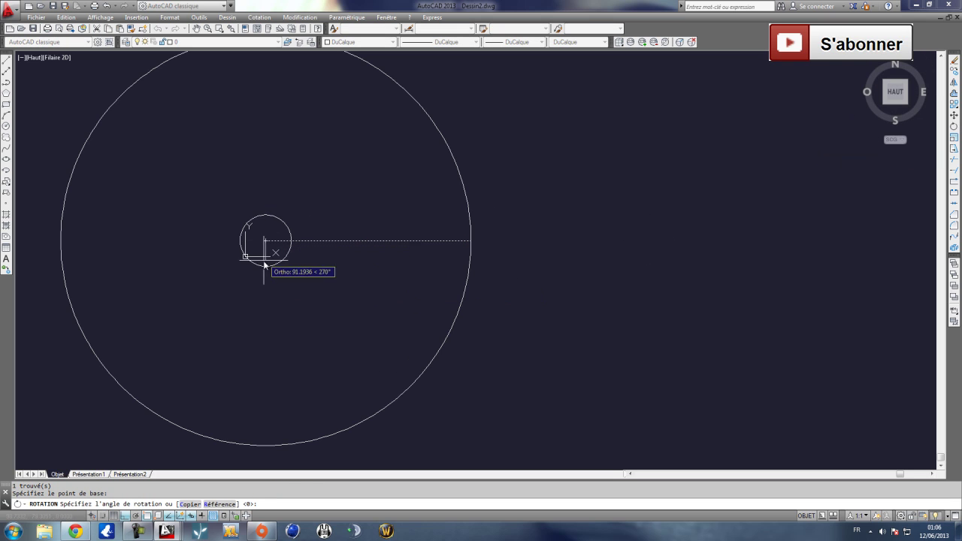
pyautogui.click(126, 516)
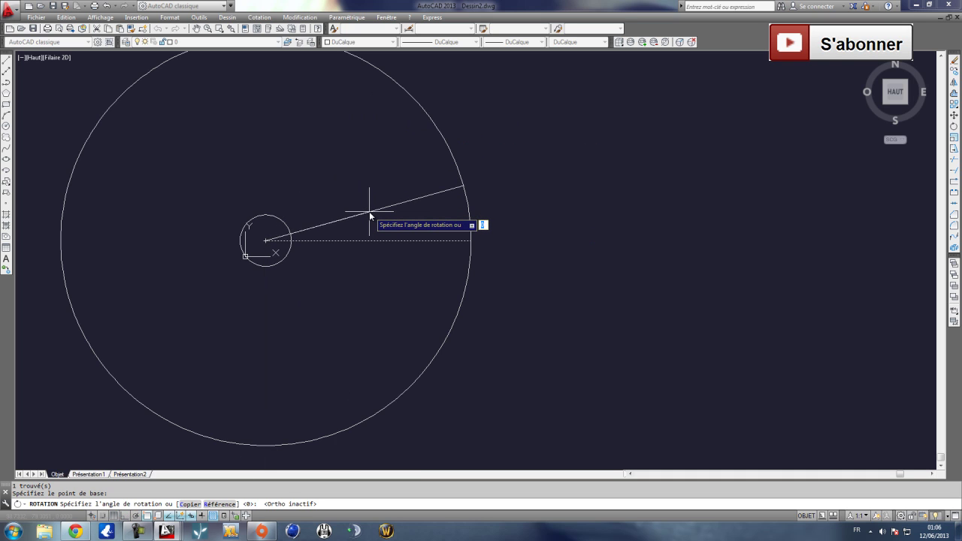
pyautogui.write('18')
pyautogui.press('Return')
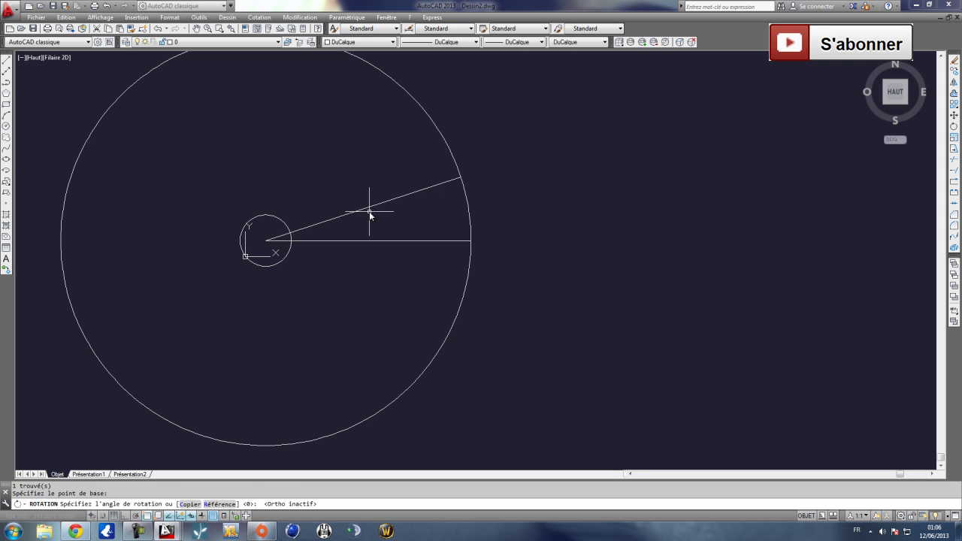
# Copy the inclined radius line in place, from the circles' centre to the same point.
pyautogui.moveTo(384, 209)
pyautogui.mouseDown(button='middle')
pyautogui.moveTo(397, 299)
pyautogui.moveTo(428, 256)
pyautogui.mouseUp(button='middle')
pyautogui.scroll(2, 396, 293)
pyautogui.scroll(-2, 397, 290)
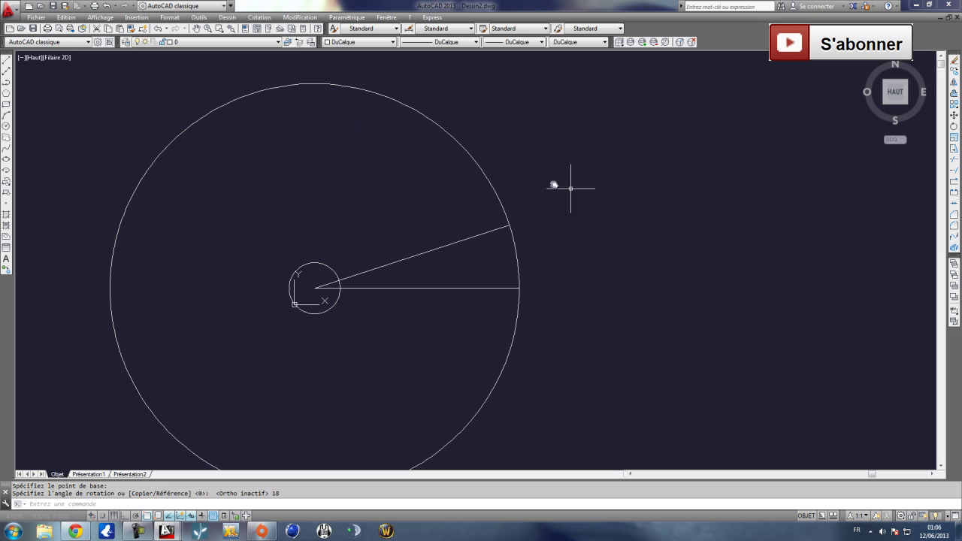
pyautogui.click(954, 72)
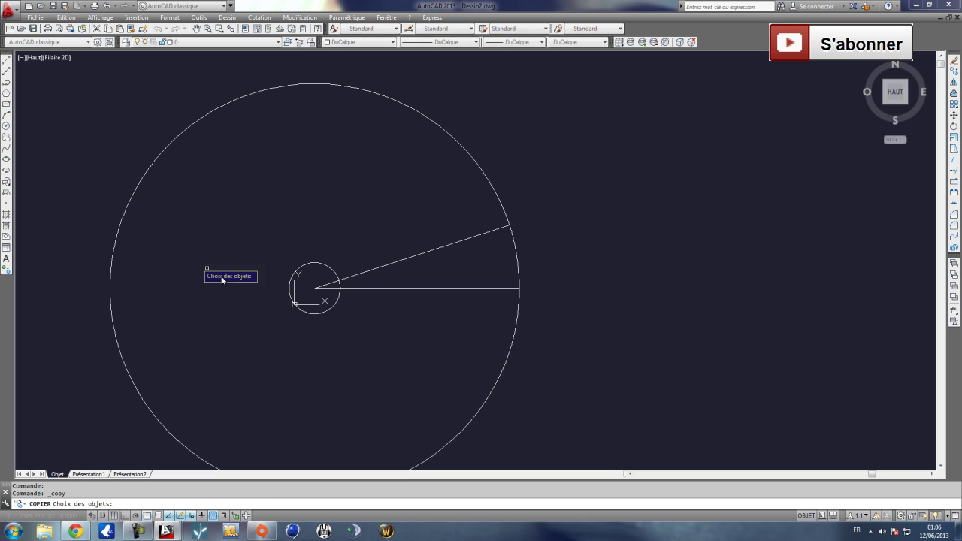
pyautogui.click(383, 265)
pyautogui.press('Return')
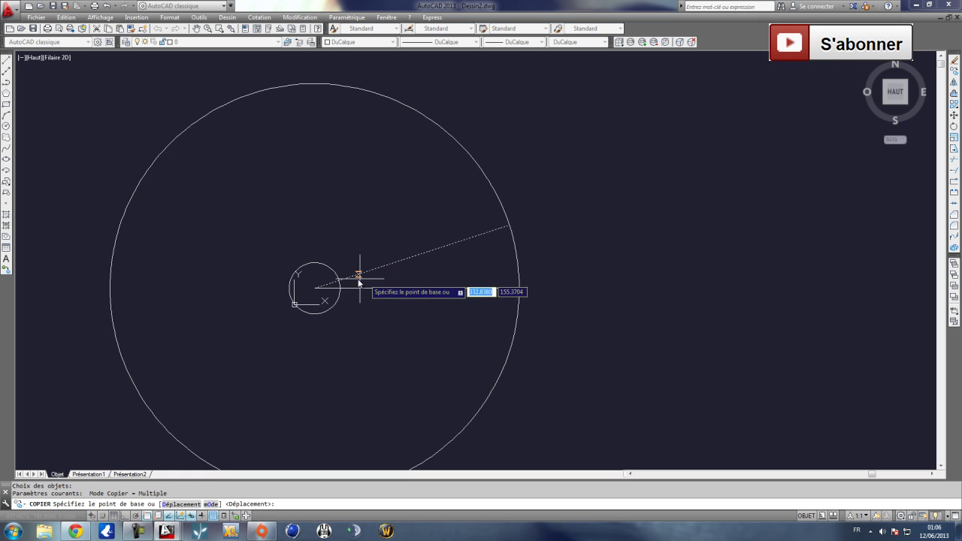
pyautogui.click(316, 287)
pyautogui.click(320, 286)
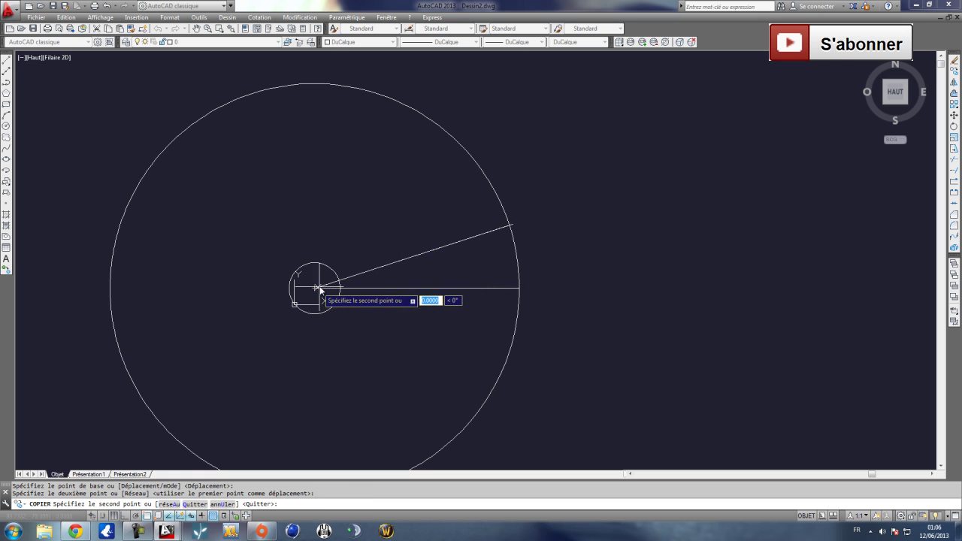
pyautogui.press('Escape')
# Rotate one of the two coincident inclined lines a further 18° about the circles' centre.
pyautogui.click(396, 263)
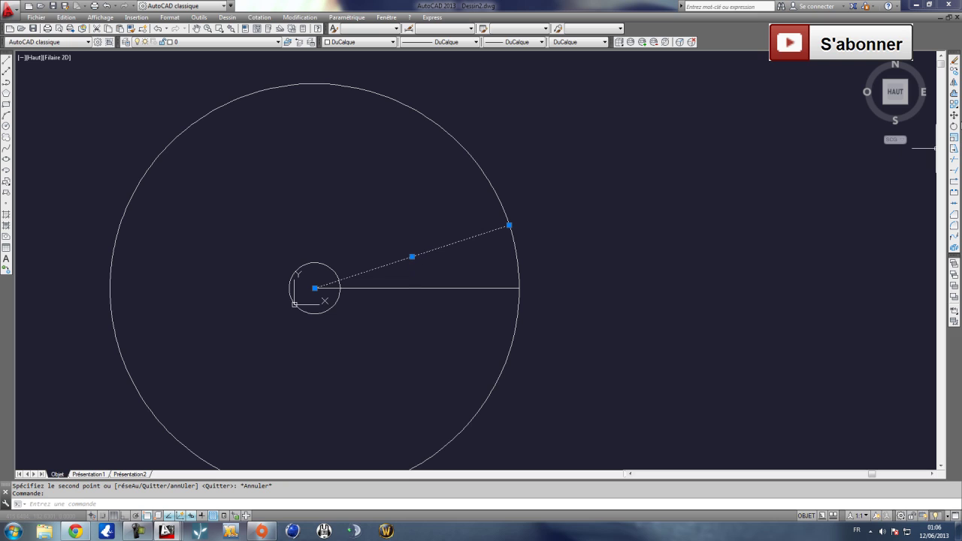
pyautogui.click(954, 126)
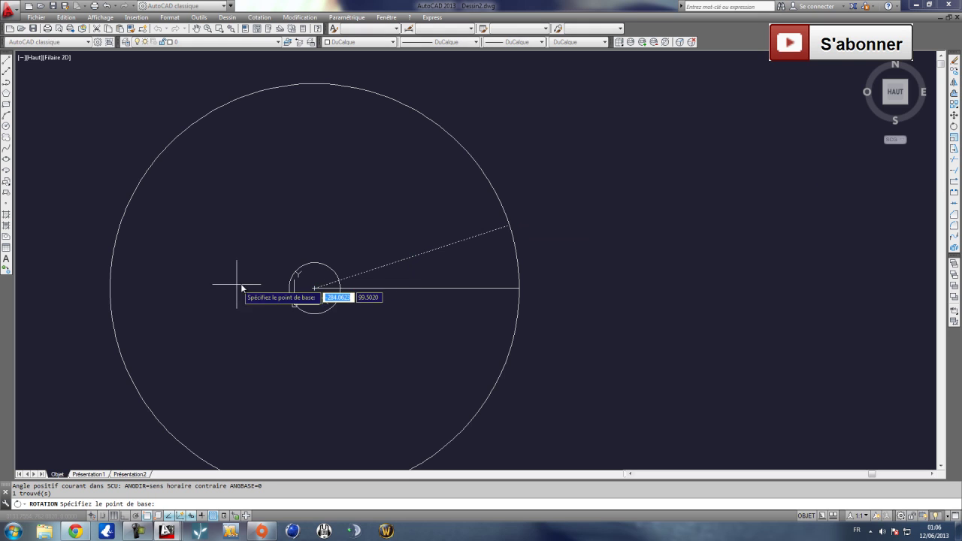
pyautogui.click(315, 287)
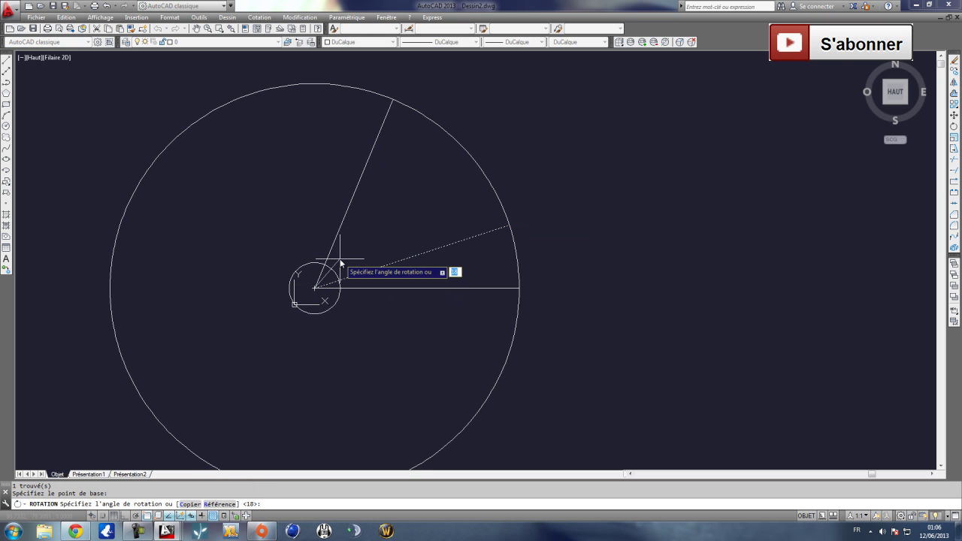
pyautogui.write('18')
pyautogui.press('Return')
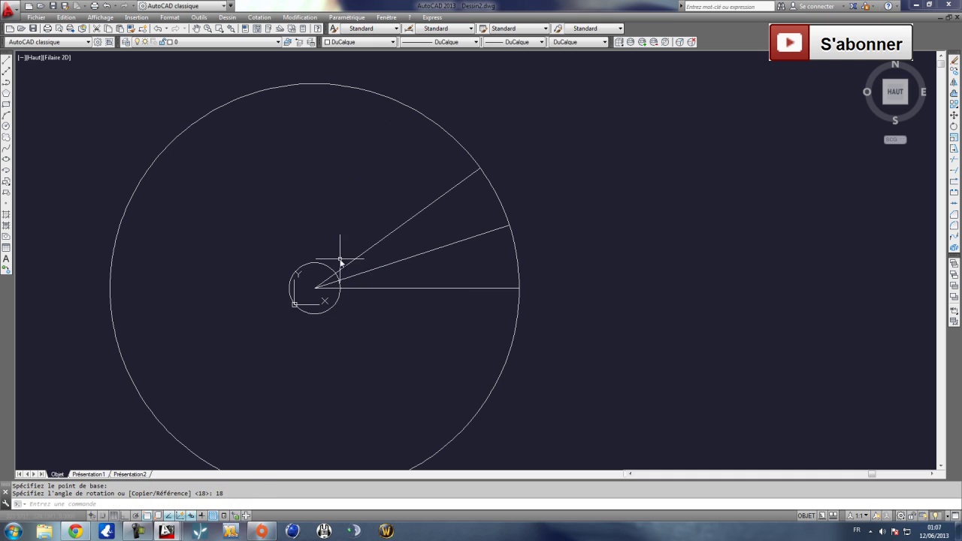
# Copy the uppermost of the three radius lines onto itself, using the circles' centre as base point.
pyautogui.rightClick(573, 200)
pyautogui.press('Escape')
pyautogui.click(954, 104)
pyautogui.click(402, 227)
pyautogui.press('Return')
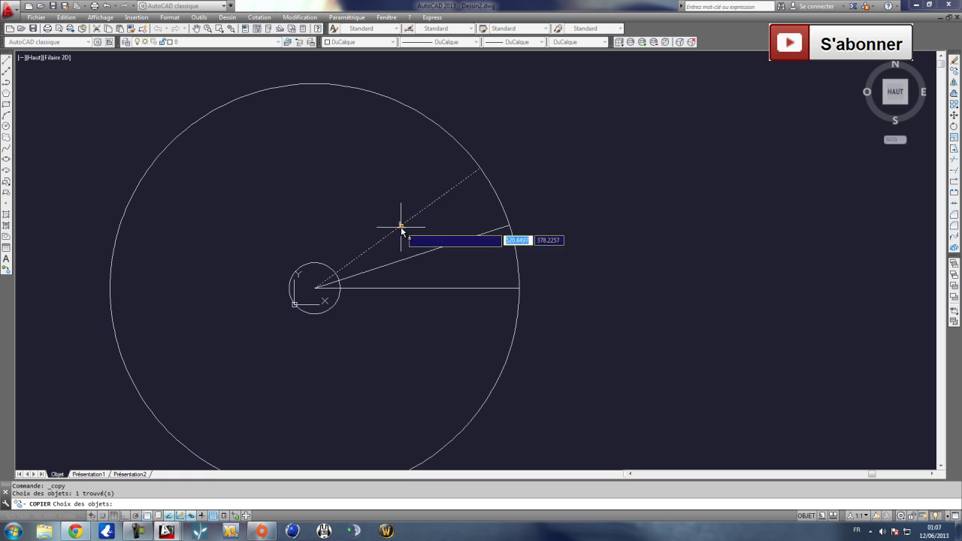
pyautogui.click(315, 287)
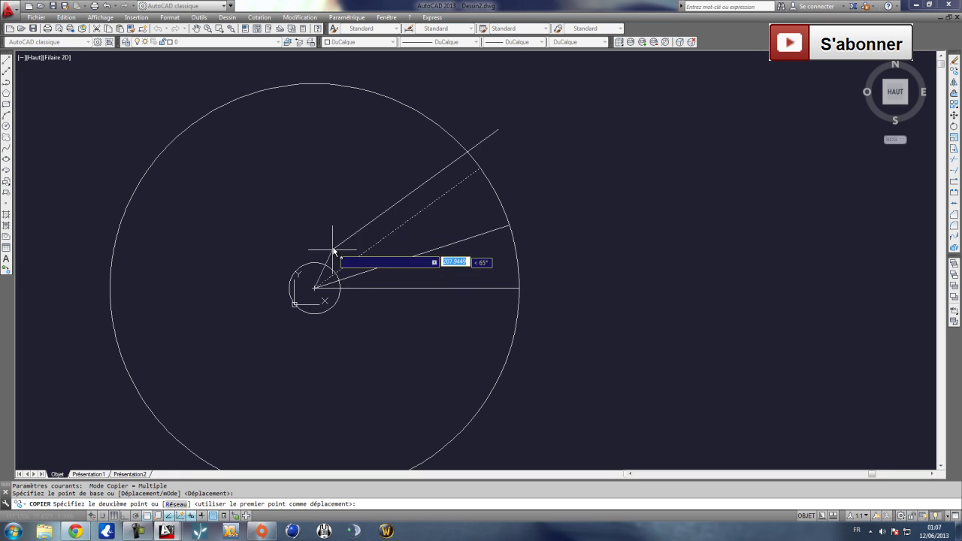
pyautogui.click(315, 287)
pyautogui.press('Escape')
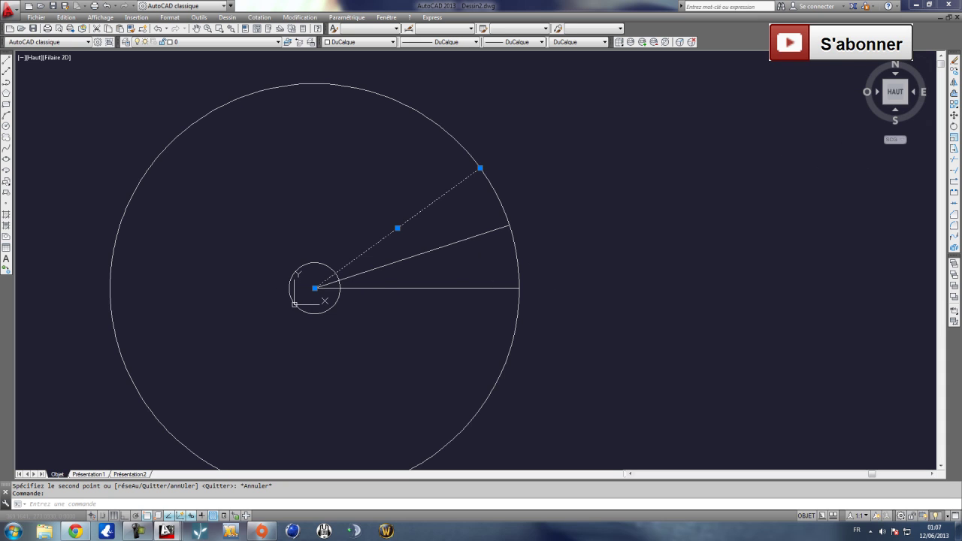
# Rotate one of the coincident uppermost radius lines 18° about the circles' centre to make the fourth division line.
pyautogui.click(954, 126)
pyautogui.click(315, 288)
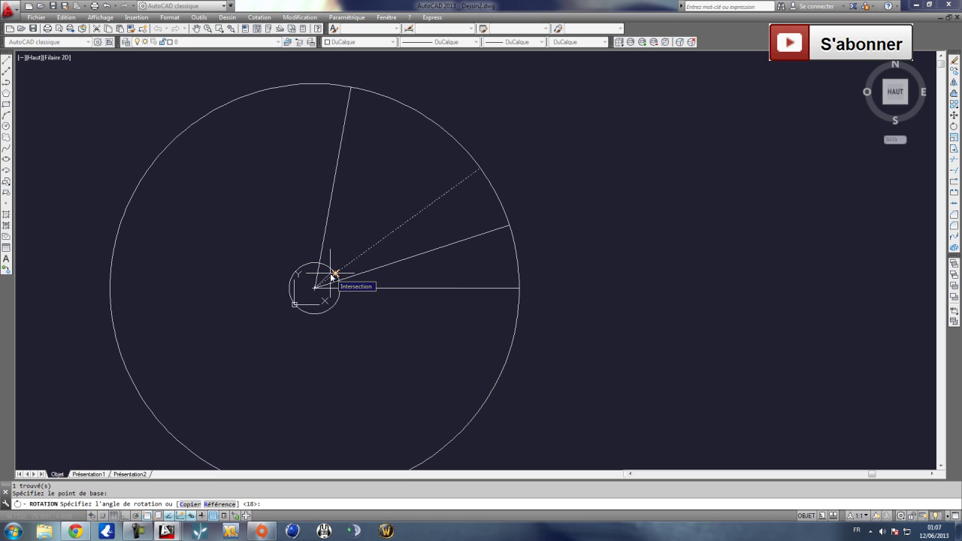
pyautogui.write('18')
pyautogui.press('Return')
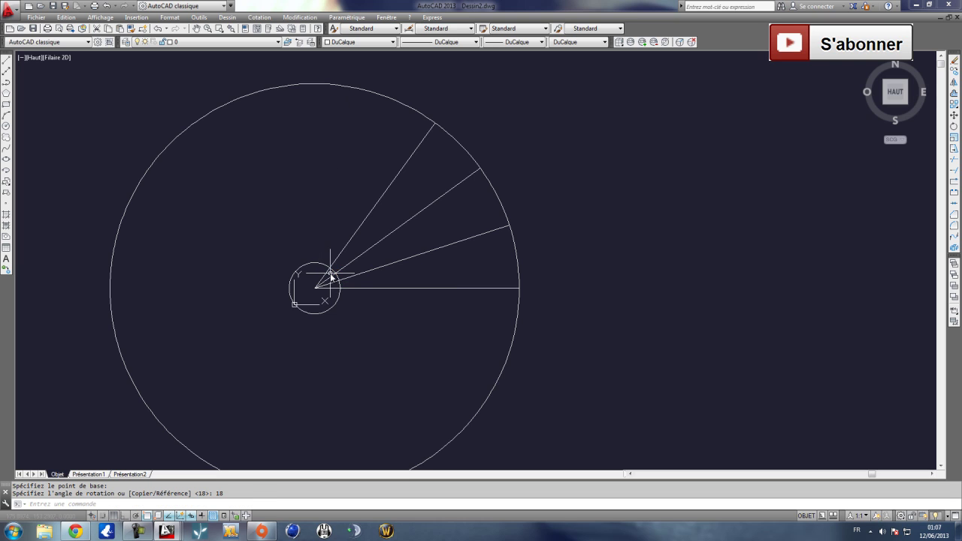
# Copy the fourth radius line onto itself, using the circles' centre as base point.
pyautogui.click(954, 70)
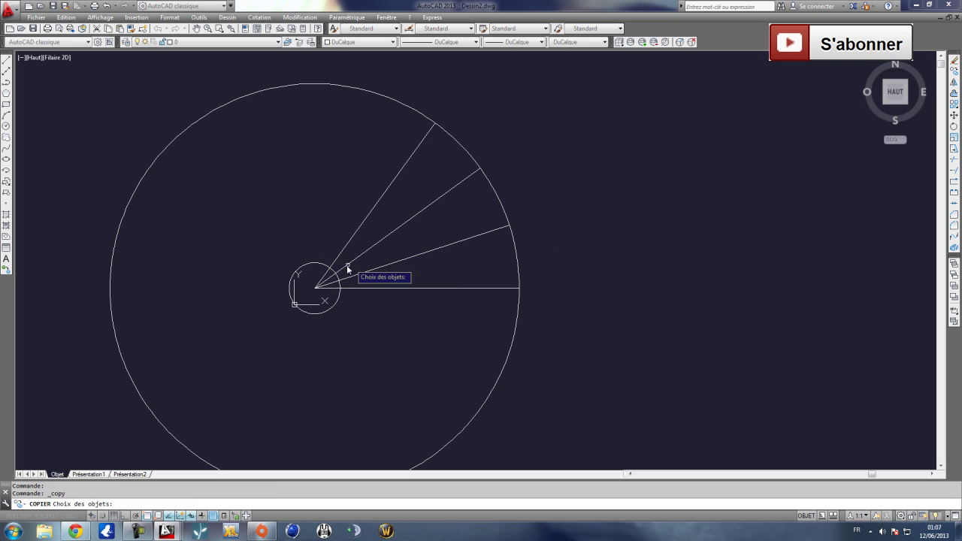
pyautogui.click(355, 232)
pyautogui.press('Return')
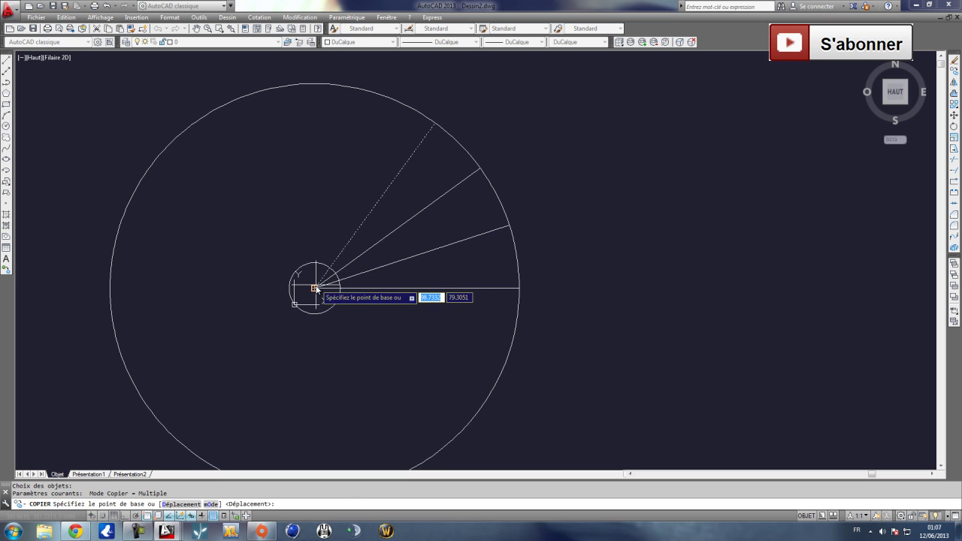
pyautogui.click(315, 287)
pyautogui.press('Escape')
# Rotate one of the two coincident fourth radius lines 18° about the circles' centre to make the fifth division line.
pyautogui.click(342, 251)
pyautogui.press('Escape')
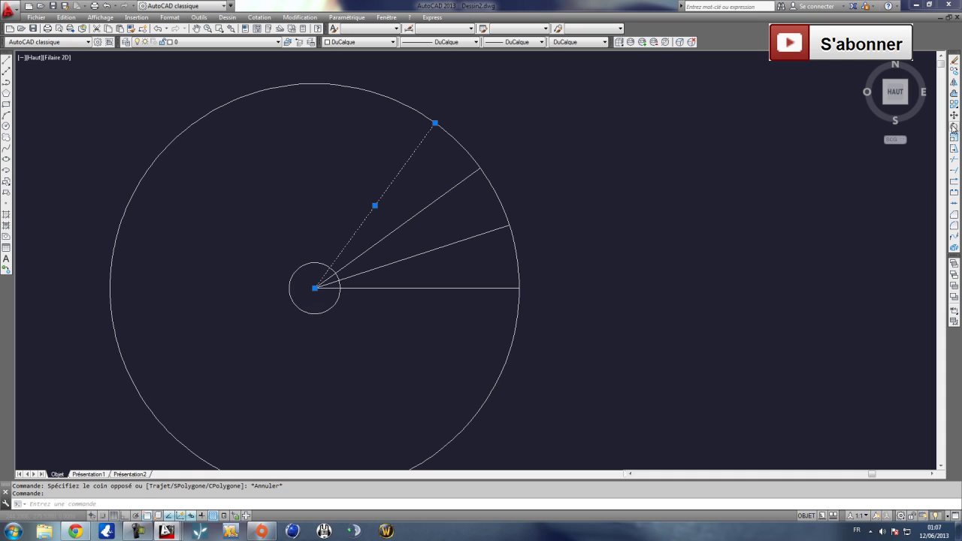
pyautogui.click(954, 126)
pyautogui.click(315, 287)
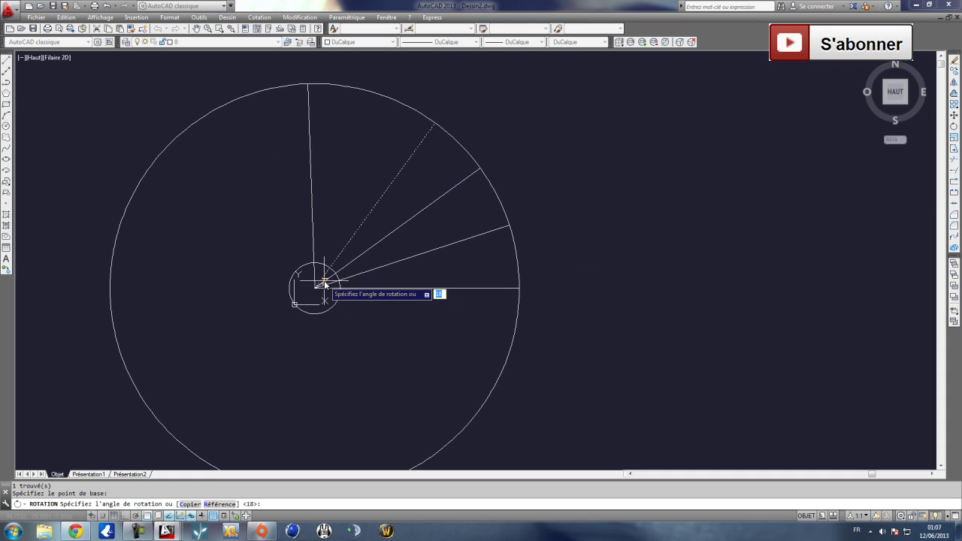
pyautogui.press('Return')
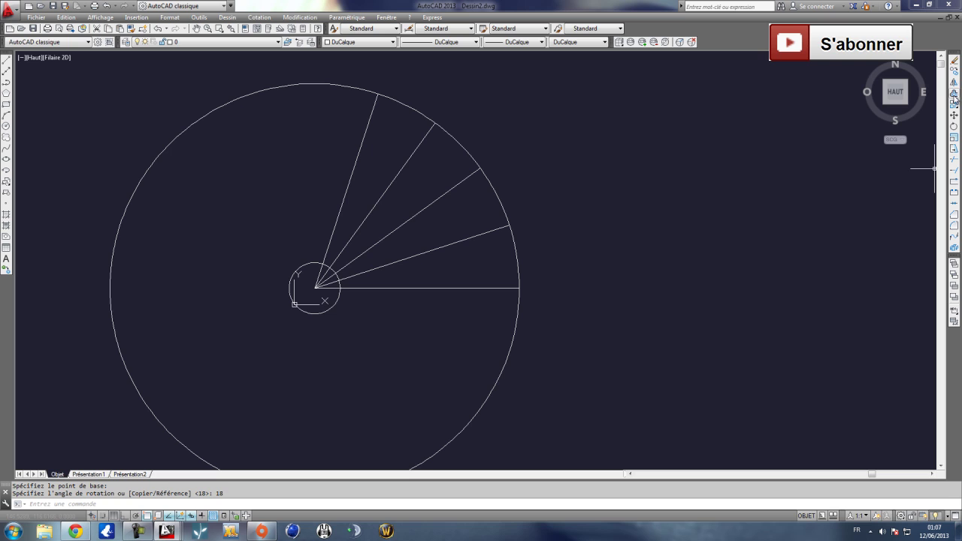
# Copy the fifth radius line in place, from the circles' centre to the same point.
pyautogui.click(954, 72)
pyautogui.click(335, 222)
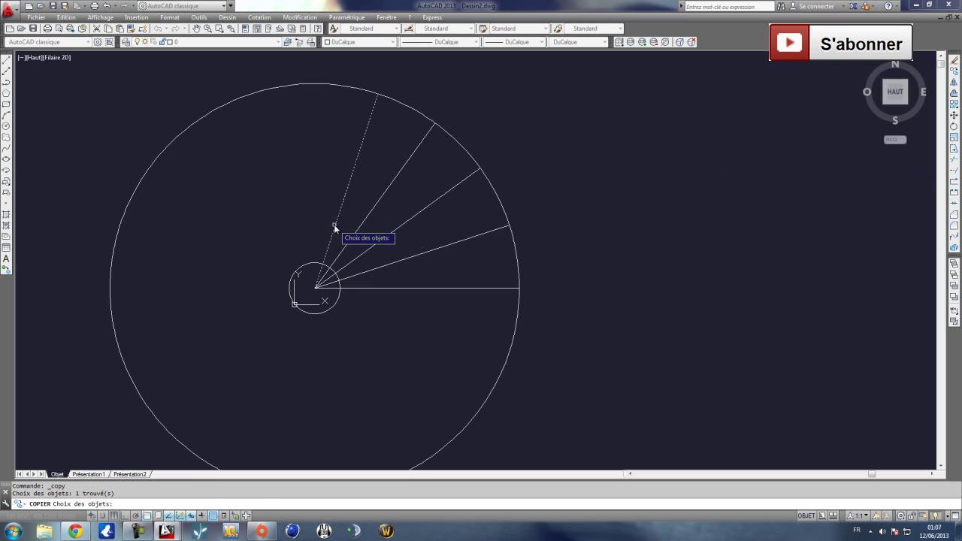
pyautogui.press('Return')
pyautogui.click(315, 288)
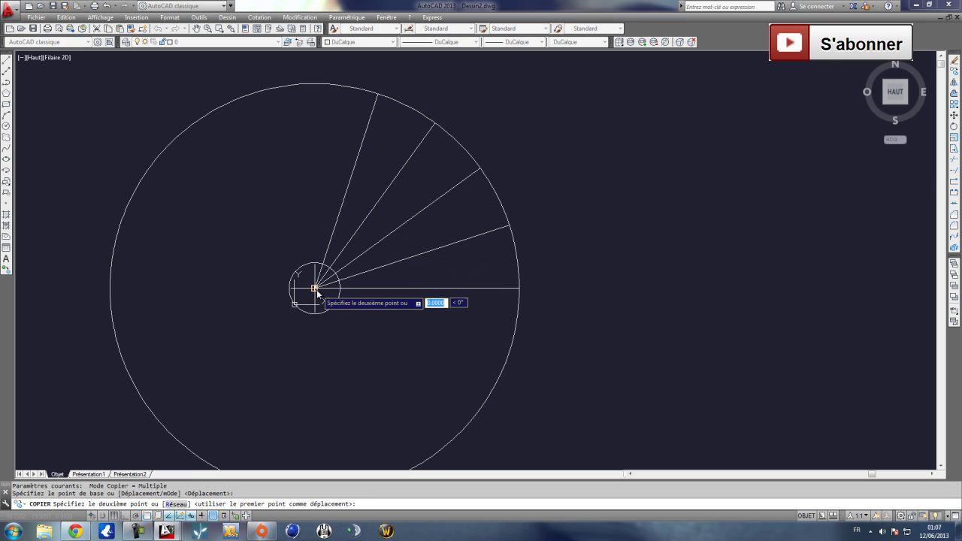
pyautogui.click(316, 288)
pyautogui.press('Escape')
# Rotate one of the coincident fifth radius lines 18° about the circles' centre to make the sixth, vertical division line.
pyautogui.click(326, 249)
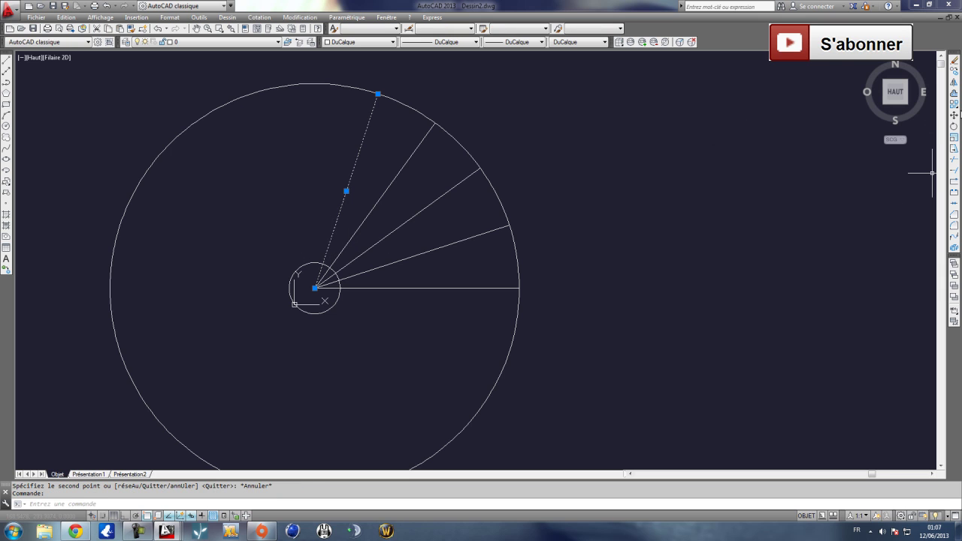
pyautogui.click(954, 126)
pyautogui.click(315, 288)
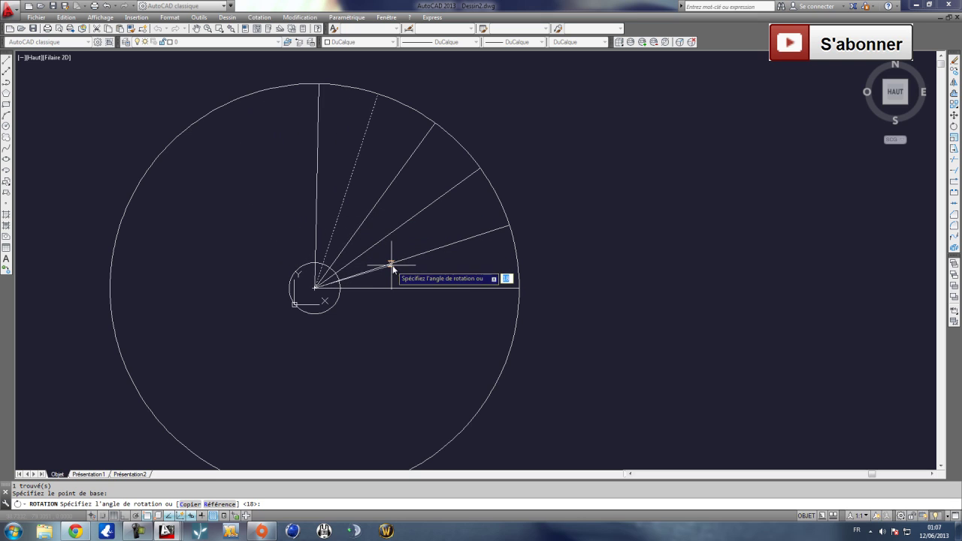
pyautogui.write('18')
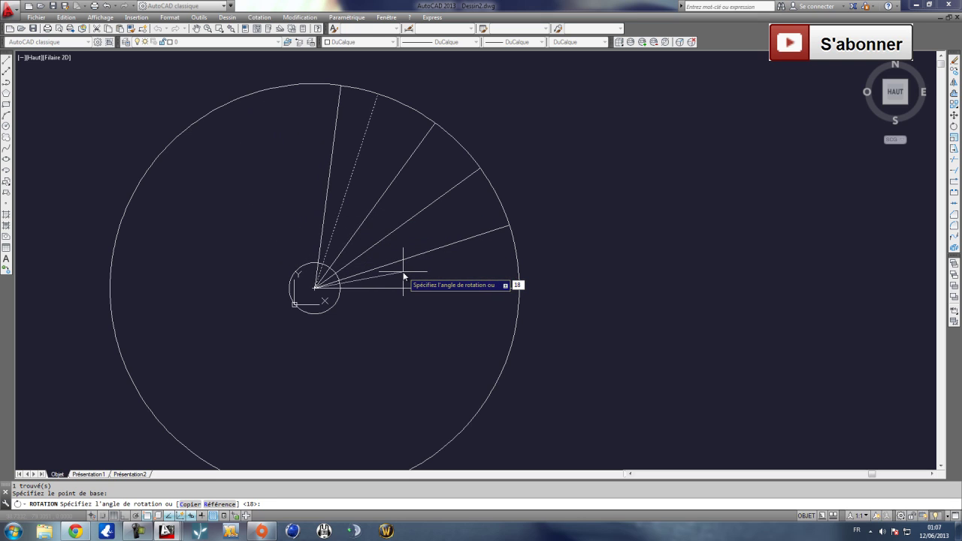
pyautogui.press('Return')
pyautogui.press('Escape')
# Trim away the parts of all six radius lines that lie inside the small circle.
pyautogui.moveTo(369, 207); pyautogui.dragTo(351, 213, button='middle')
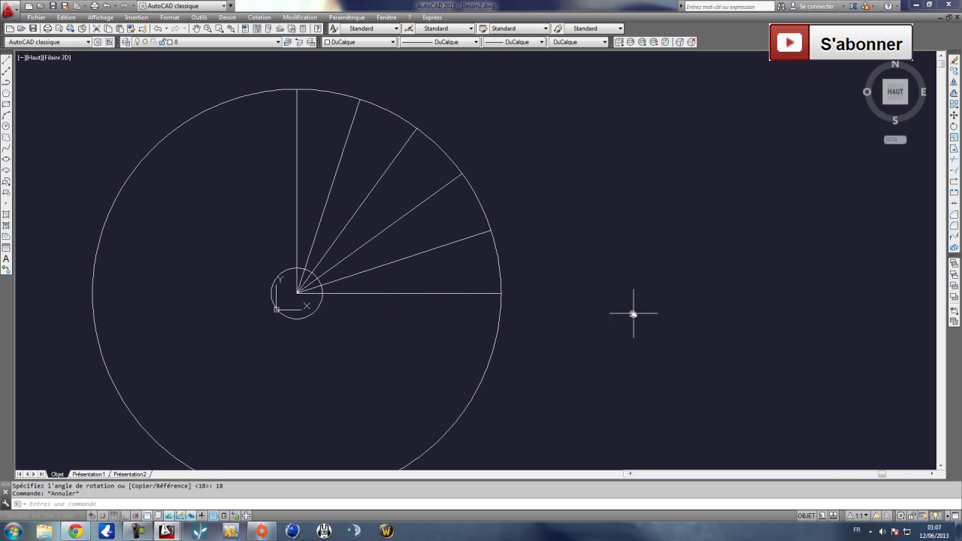
pyautogui.scroll(-2, 425, 301)
pyautogui.click(563, 375)
pyautogui.click(278, 136)
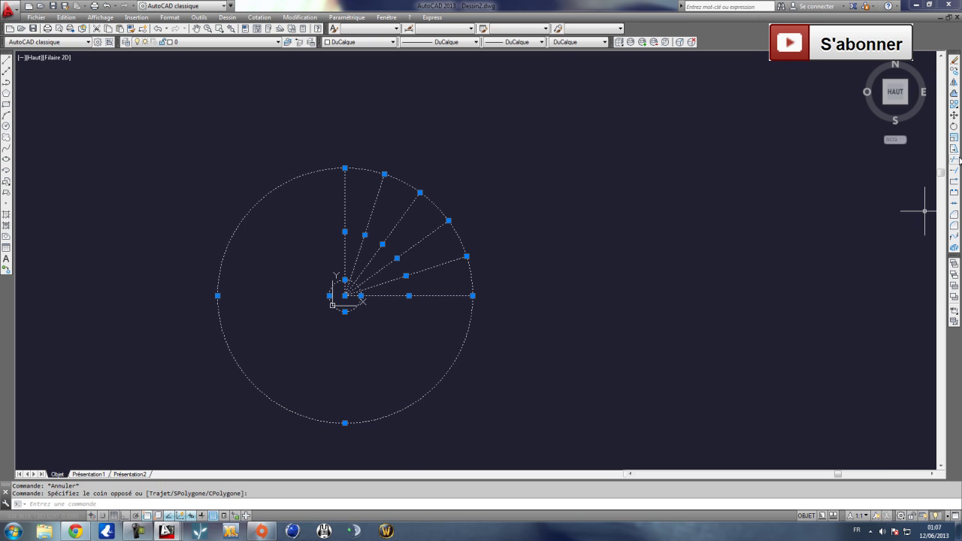
pyautogui.click(954, 159)
pyautogui.scroll(5, 312, 292)
pyautogui.click(485, 334)
pyautogui.click(444, 300)
pyautogui.scroll(-4, 401, 301)
pyautogui.scroll(2, 403, 307)
pyautogui.press('Escape')
# Trim the small circle down to the arc between the horizontal radius line and the one directly above it.
pyautogui.scroll(2, 415, 357)
pyautogui.scroll(-2, 440, 358)
pyautogui.click(439, 352)
pyautogui.click(380, 295)
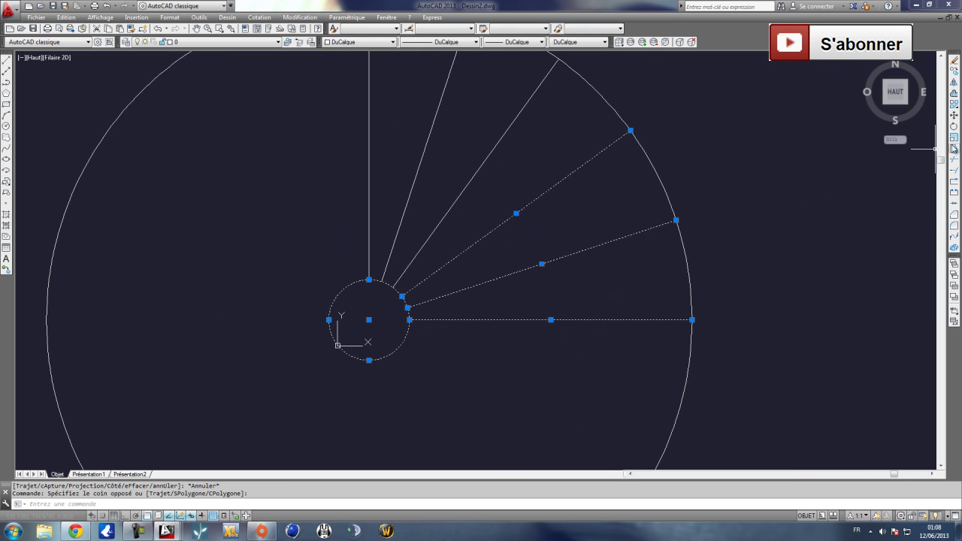
pyautogui.click(954, 161)
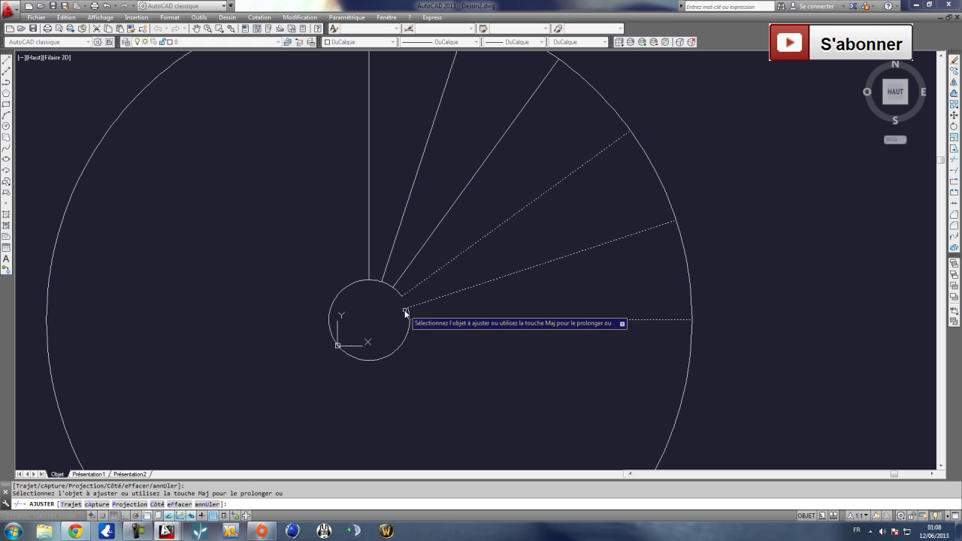
pyautogui.click(407, 329)
pyautogui.press('Escape')
# Trim the large circle down to the arc between the two lowest radius lines, closing the first step's outline.
pyautogui.scroll(-3, 420, 314)
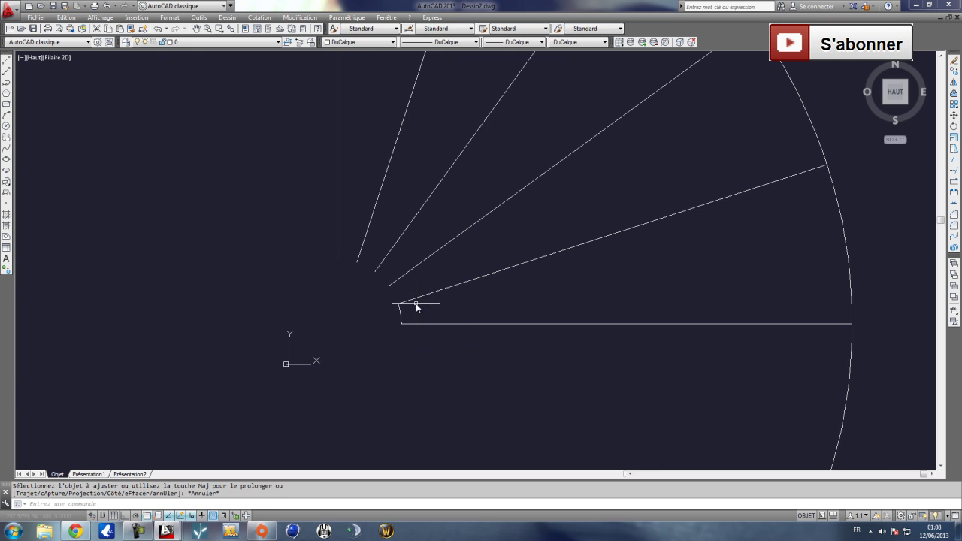
pyautogui.click(624, 340)
pyautogui.click(533, 200)
pyautogui.click(954, 169)
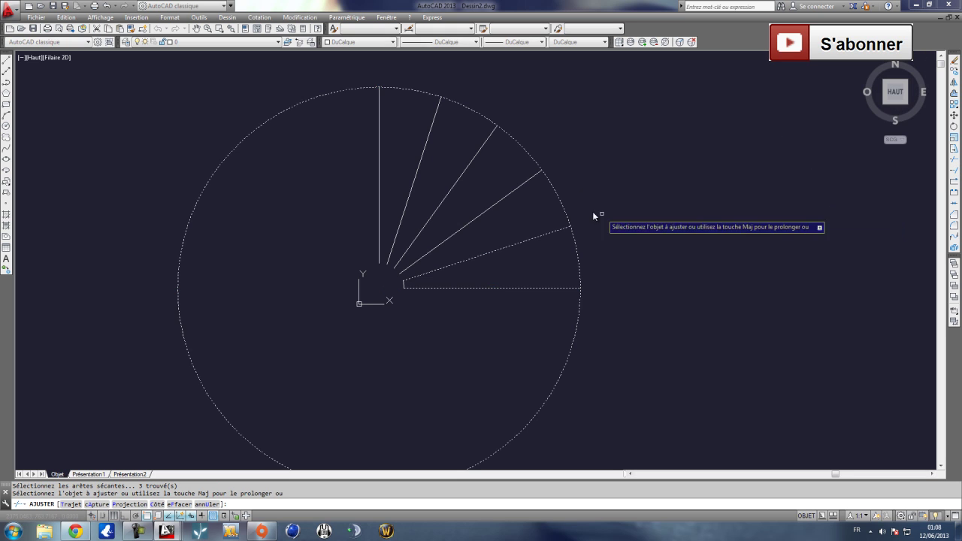
pyautogui.click(564, 209)
pyautogui.press('Escape')
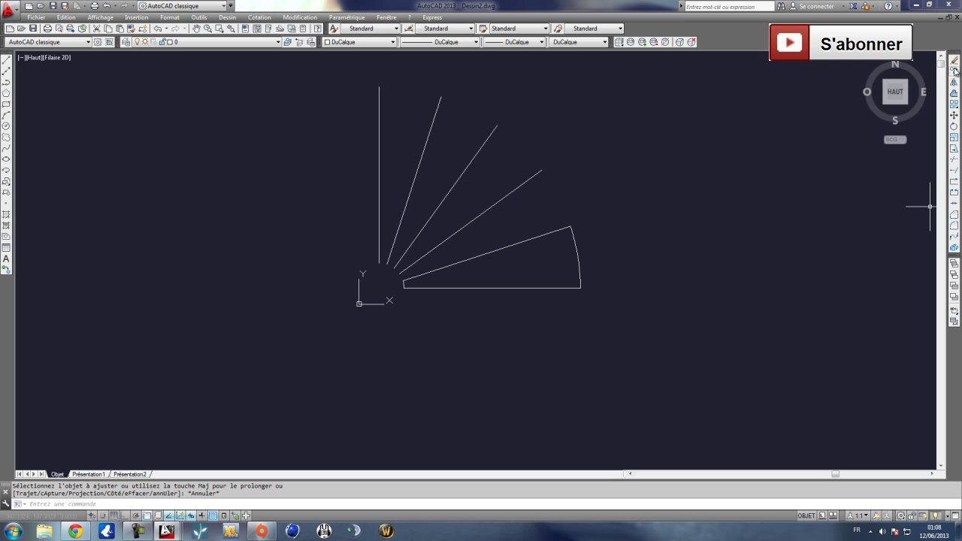
# Convert the two lowest radius lines and the two arcs joining them into a single region.
pyautogui.click(260, 17)
pyautogui.moveTo(233, 25)
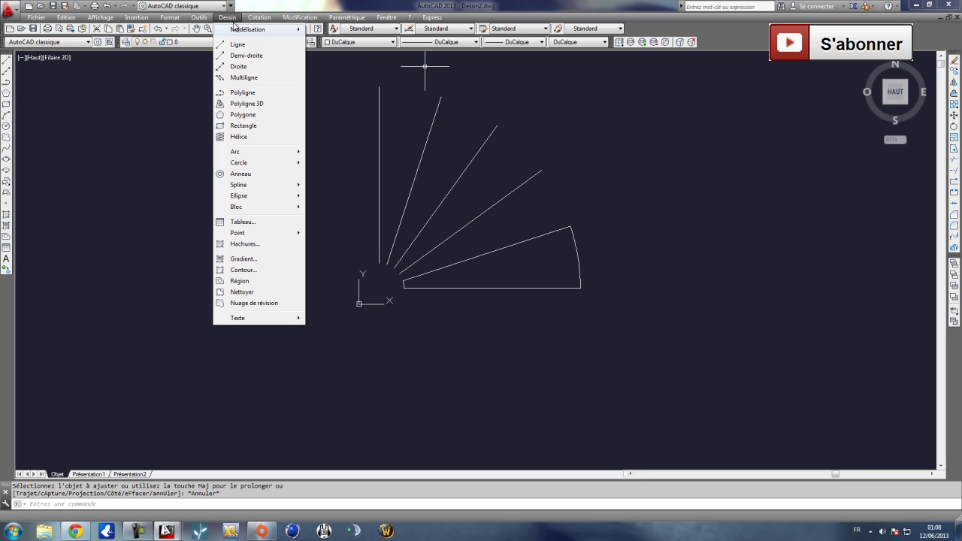
pyautogui.click(242, 280)
pyautogui.click(603, 337)
pyautogui.click(549, 248)
pyautogui.click(430, 327)
pyautogui.click(388, 280)
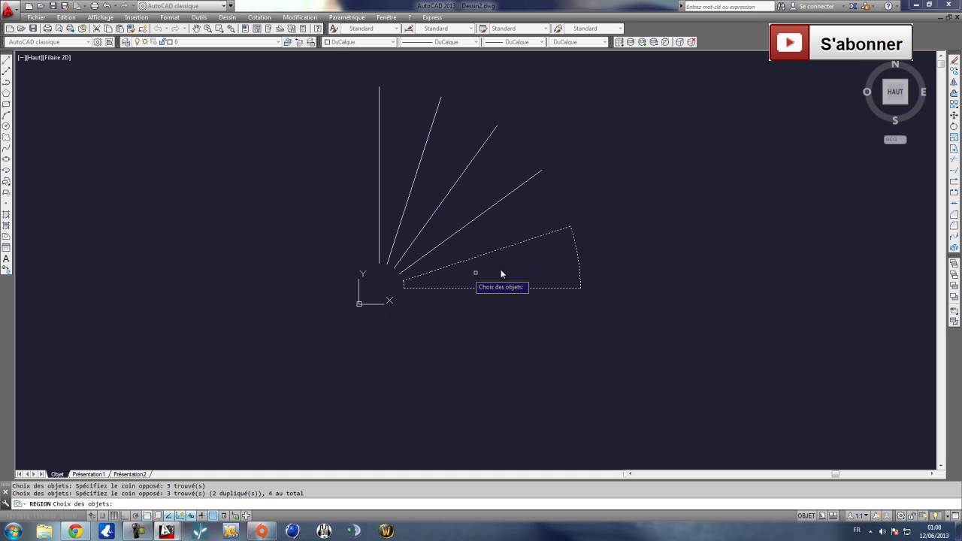
pyautogui.press('Escape')
pyautogui.press('Escape')
pyautogui.scroll(2, 524, 248)
pyautogui.moveTo(489, 268); pyautogui.dragTo(431, 285, button='middle')
pyautogui.click(483, 354)
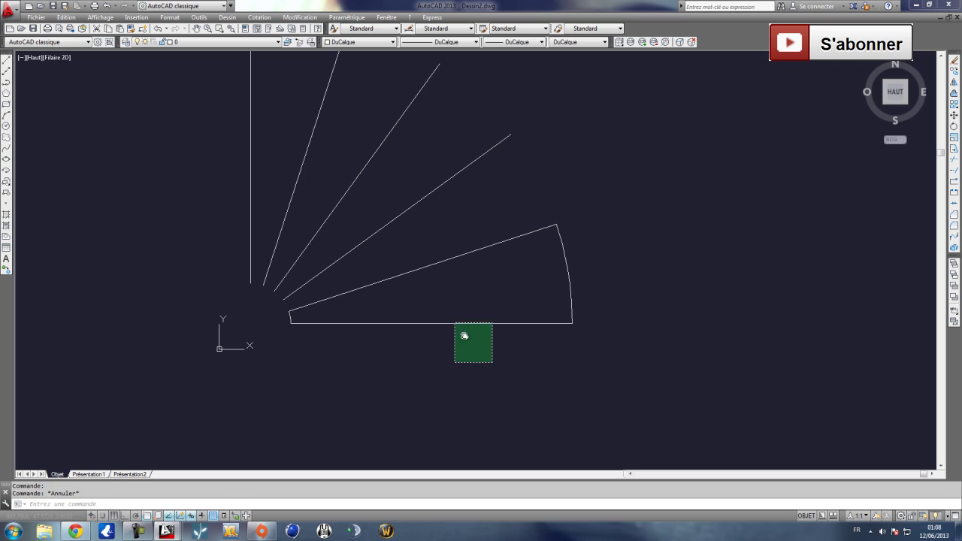
pyautogui.click(954, 72)
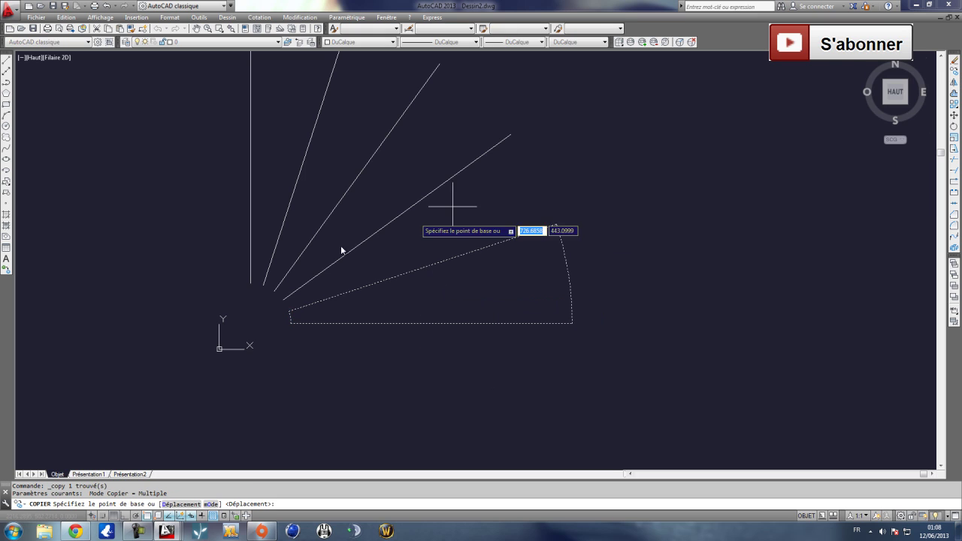
pyautogui.click(290, 311)
pyautogui.press('Escape')
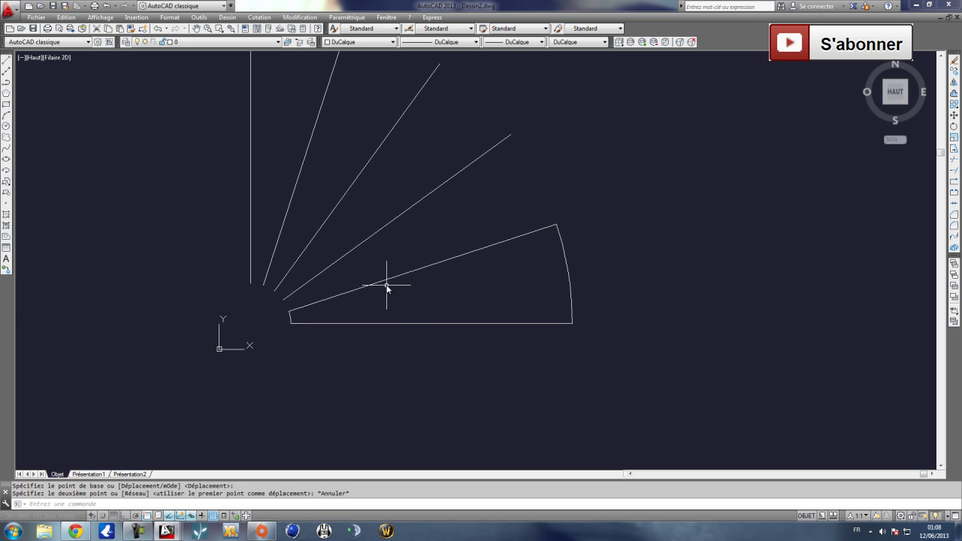
# Mirror the step region across its upper inclined edge, keeping the source object.
pyautogui.click(954, 84)
pyautogui.click(290, 311)
pyautogui.click(345, 286)
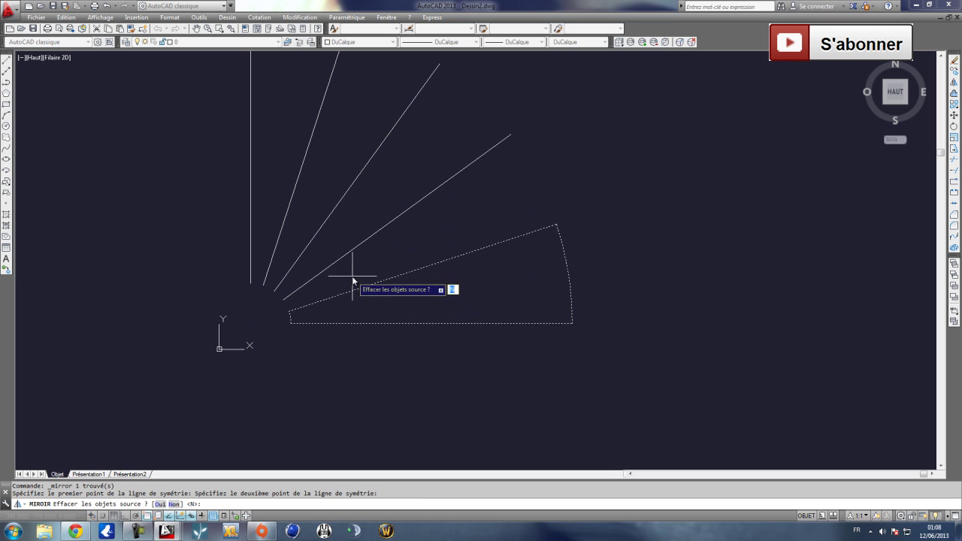
pyautogui.press('Return')
# Mirror the second step region across its upper edge to make the third step, keeping the source.
pyautogui.rightClick(370, 257)
pyautogui.click(399, 264)
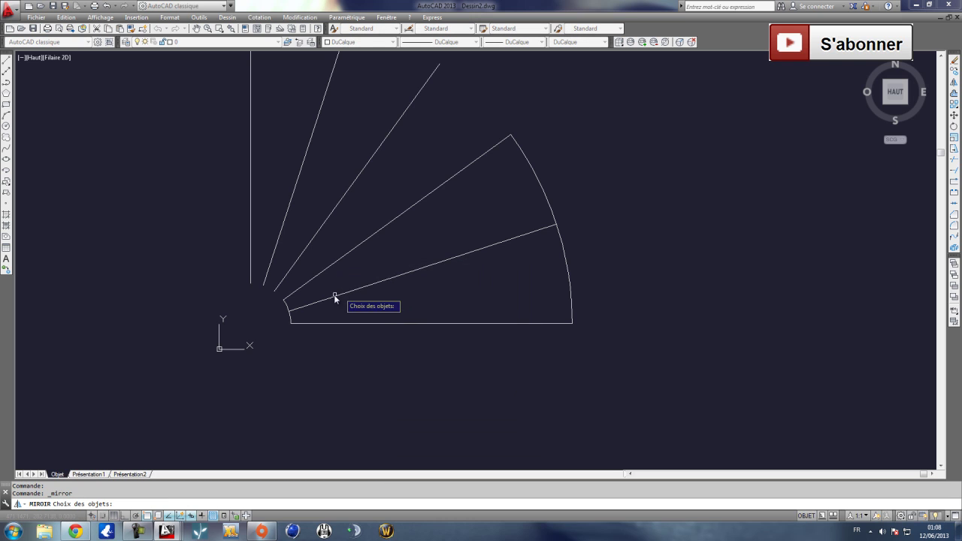
pyautogui.click(287, 305)
pyautogui.press('Return')
pyautogui.click(305, 285)
pyautogui.click(343, 259)
pyautogui.press('Return')
# Mirror the third step region across its upper edge to make the fourth step, keeping the source.
pyautogui.rightClick(343, 259)
pyautogui.click(362, 266)
pyautogui.click(304, 252)
pyautogui.press('Return')
pyautogui.click(307, 253)
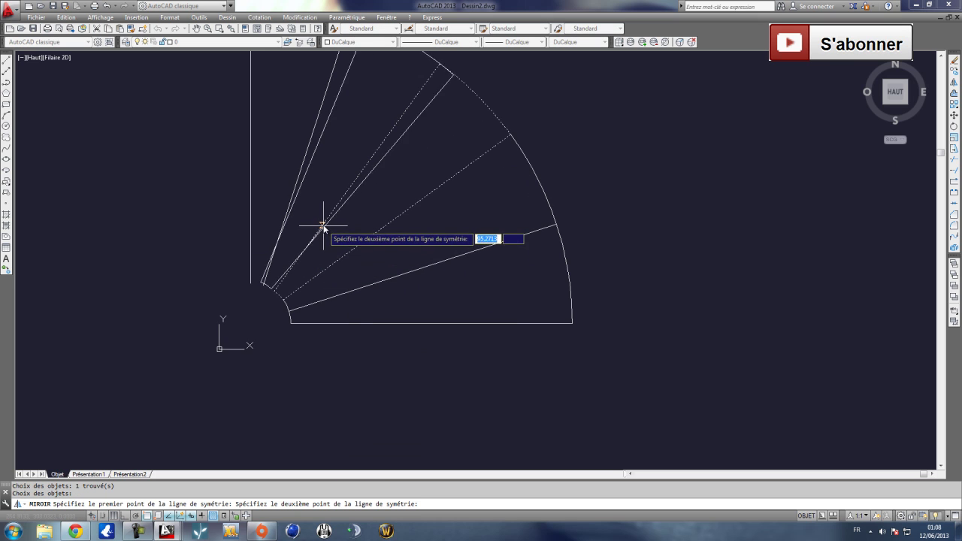
pyautogui.click(322, 225)
pyautogui.press('Return')
# Mirror the fourth step region across its upper edge to make the fifth step, keeping the source.
pyautogui.rightClick(325, 237)
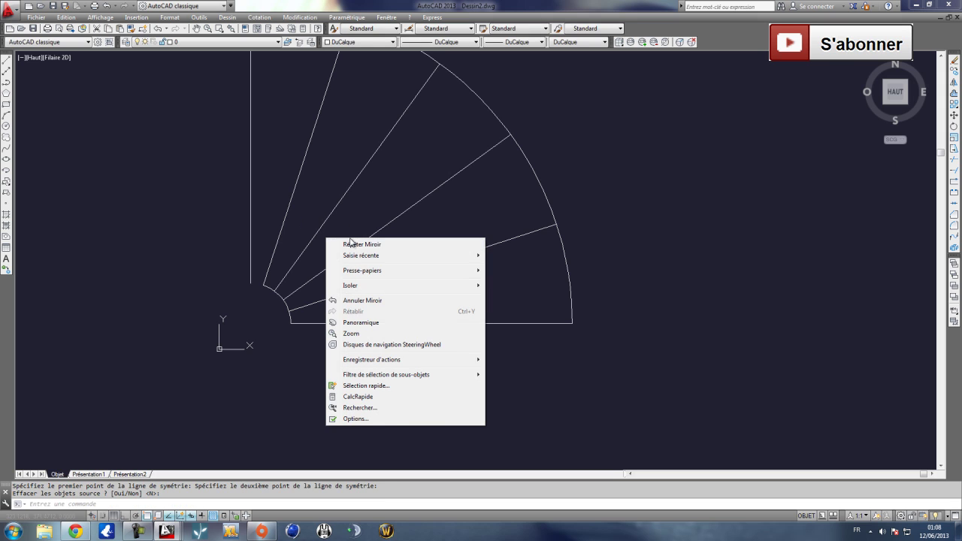
pyautogui.click(351, 244)
pyautogui.click(277, 240)
pyautogui.press('Return')
pyautogui.click(279, 236)
pyautogui.click(286, 211)
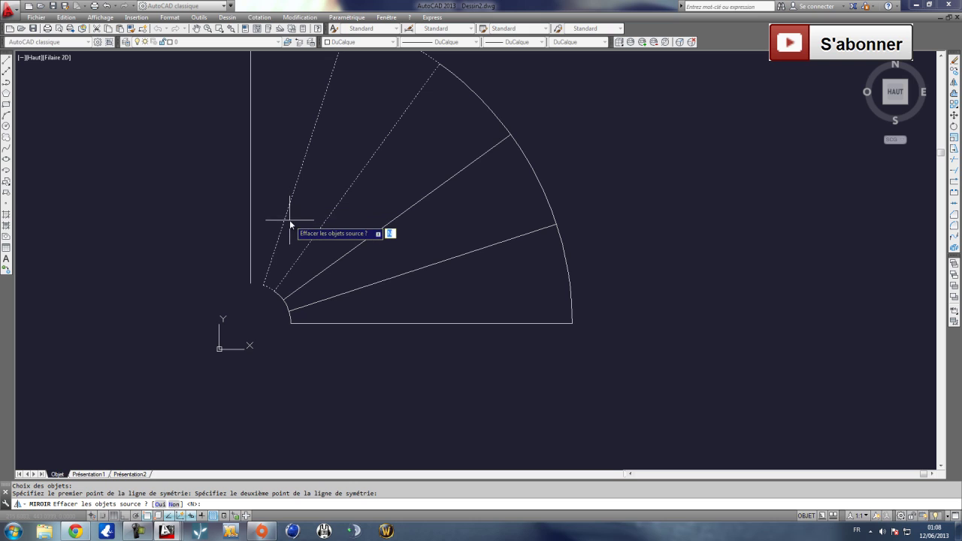
pyautogui.press('Return')
# Move the five step regions horizontally to the right, clear of the leftover radius lines.
pyautogui.scroll(-4, 360, 263)
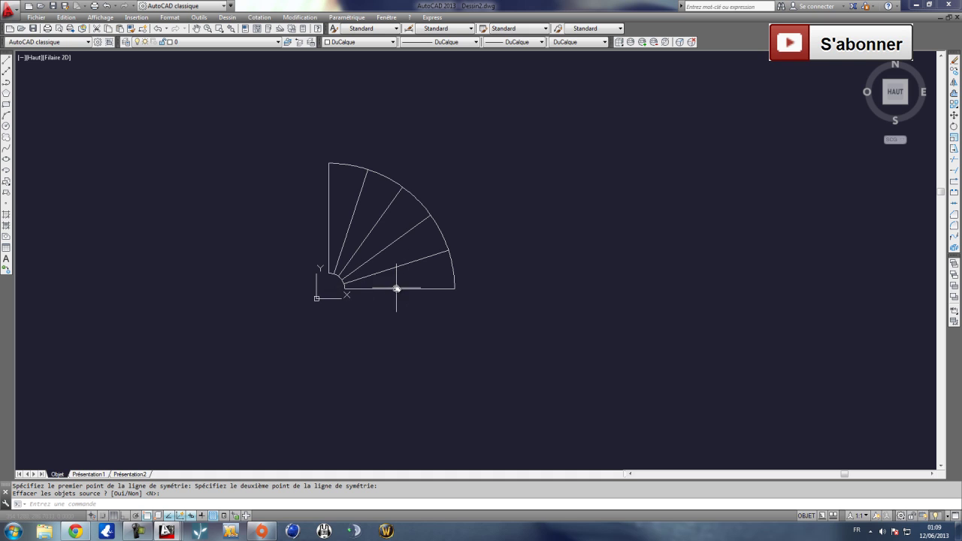
pyautogui.scroll(5, 338, 281)
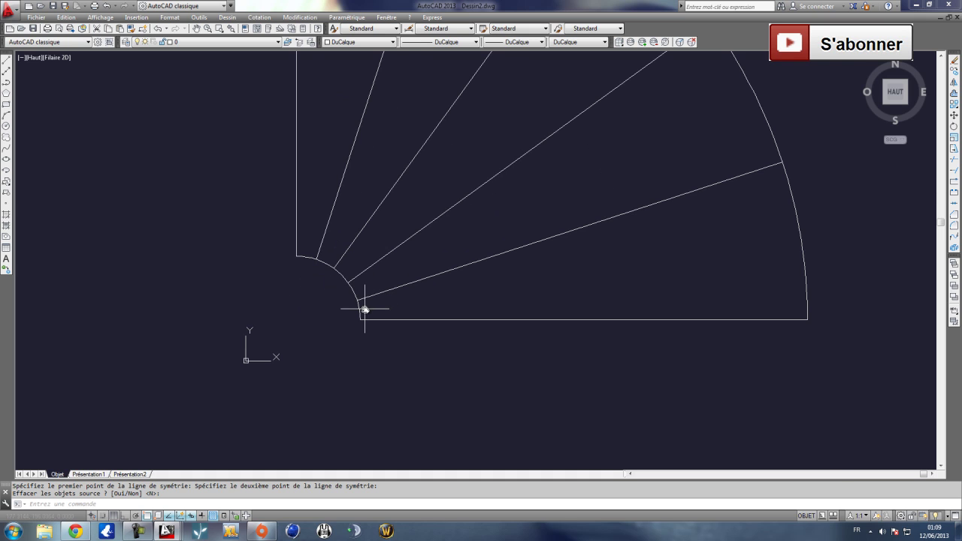
pyautogui.press('Return')
pyautogui.click(365, 309)
pyautogui.click(349, 285)
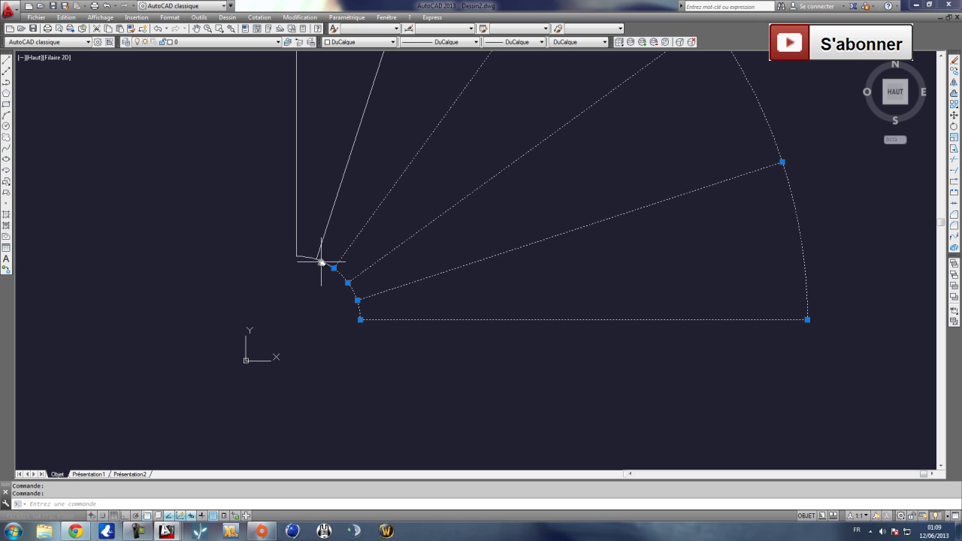
pyautogui.scroll(-5, 314, 257)
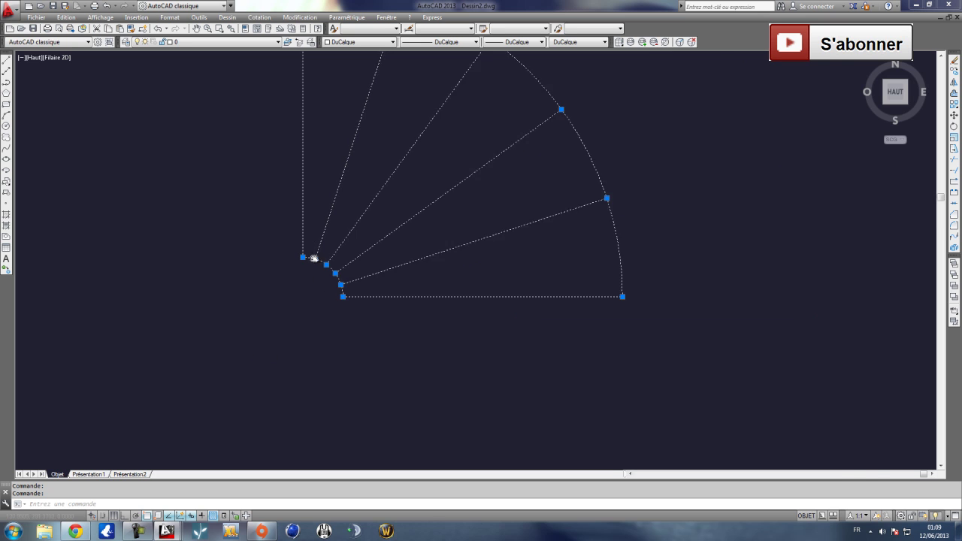
pyautogui.click(954, 115)
pyautogui.click(518, 234)
pyautogui.click(727, 233)
pyautogui.press('Escape')
# Erase the four leftover radius lines.
pyautogui.click(384, 279)
pyautogui.click(307, 183)
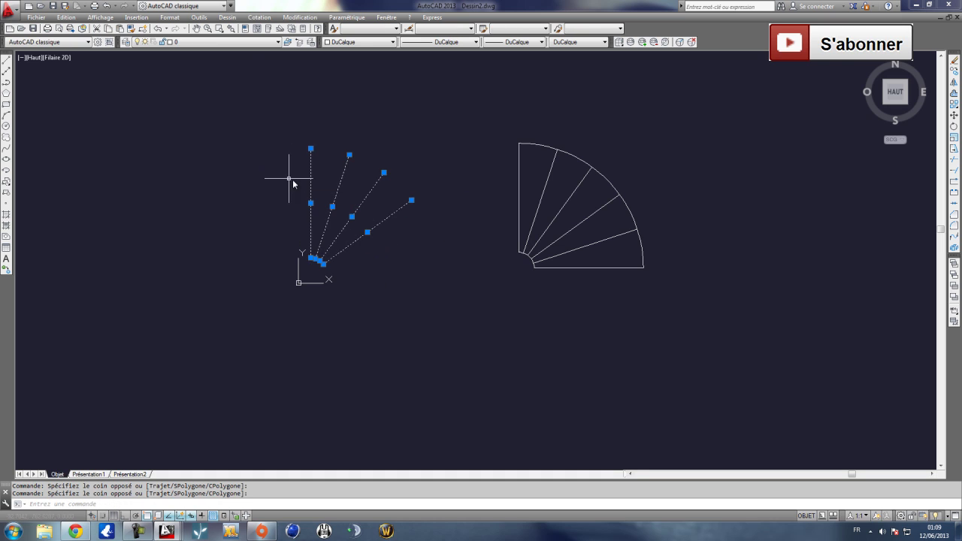
pyautogui.press('Delete')
pyautogui.moveTo(454, 244); pyautogui.dragTo(258, 230, button='middle')
pyautogui.click(489, 329)
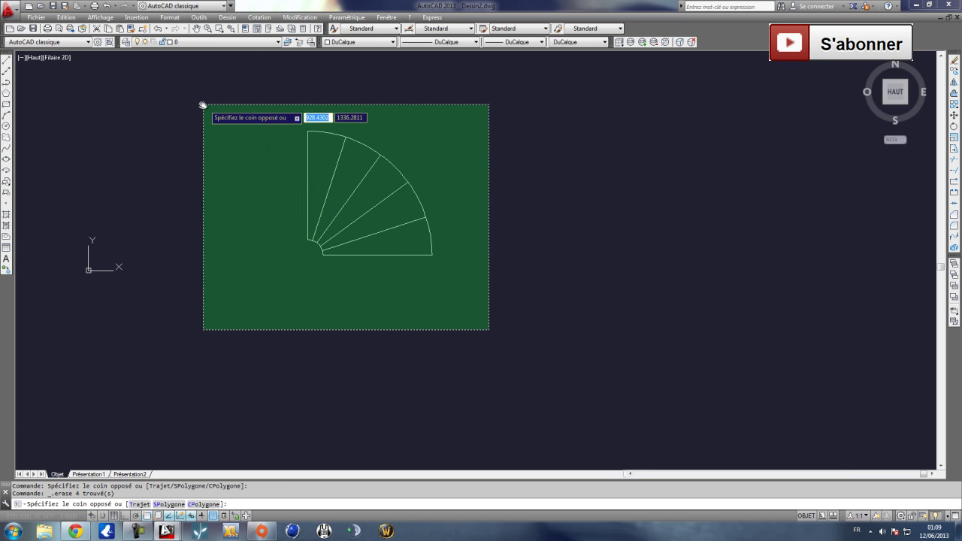
pyautogui.click(208, 107)
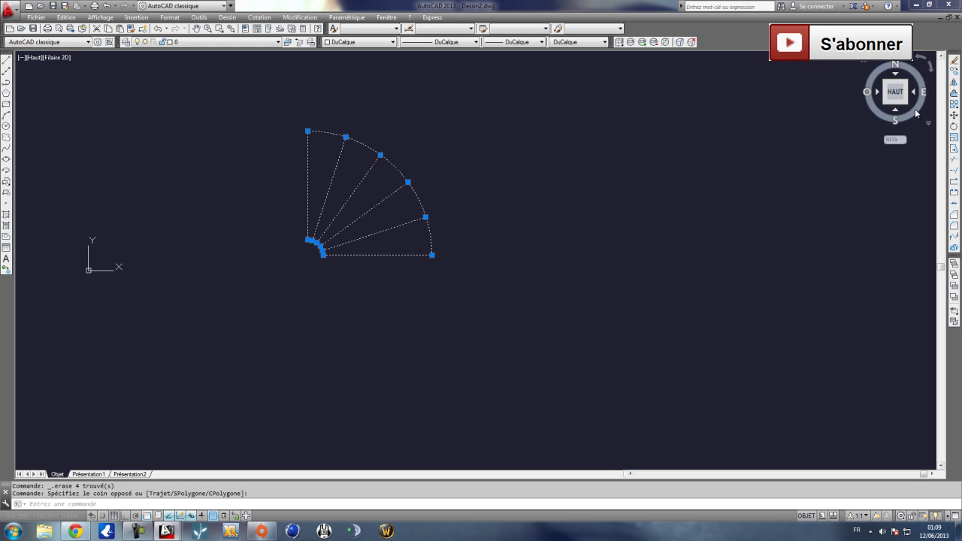
pyautogui.press('Escape')
pyautogui.scroll(-1, 367, 222)
pyautogui.scroll(1, 380, 236)
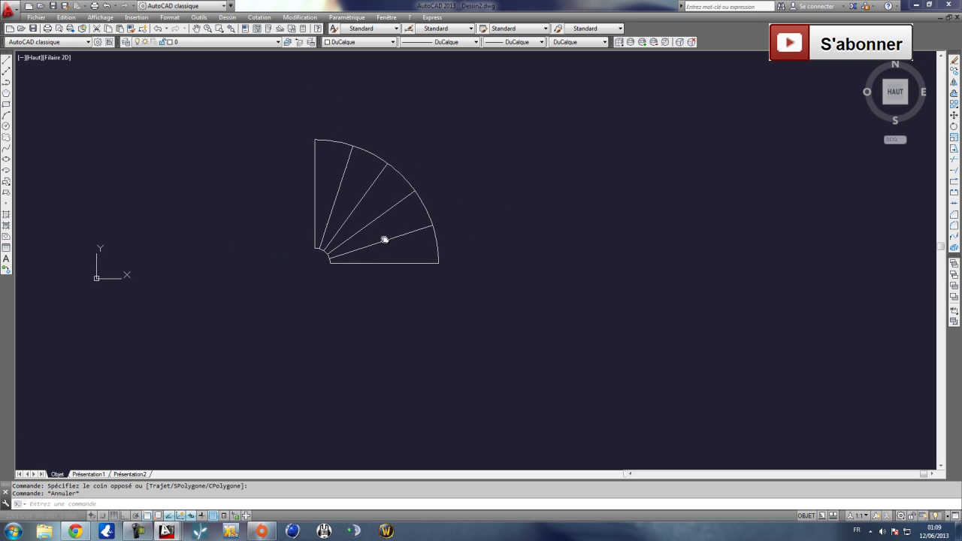
# Mirror the five step regions across the quarter plan's vertical edge, keeping the source, to form a half circle.
pyautogui.click(523, 282)
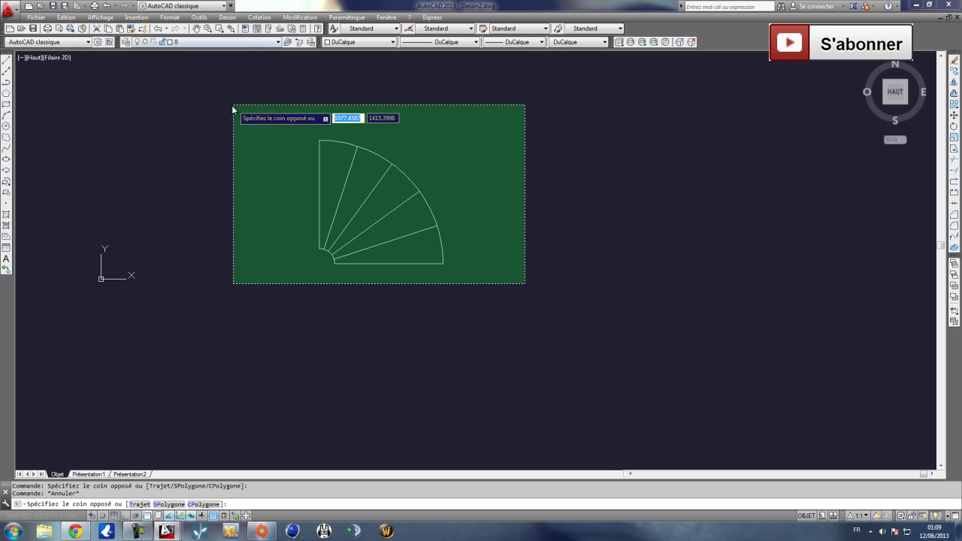
pyautogui.click(208, 96)
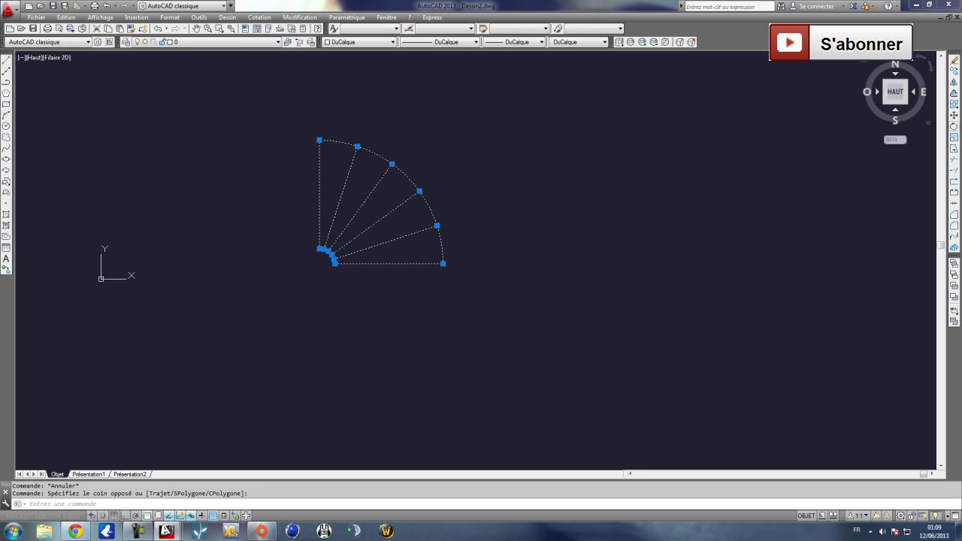
pyautogui.click(954, 84)
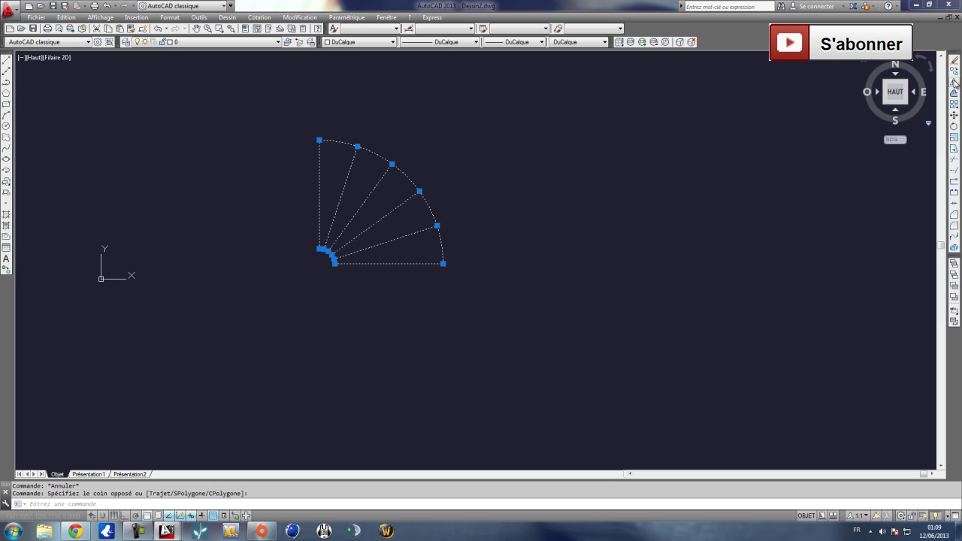
pyautogui.click(321, 253)
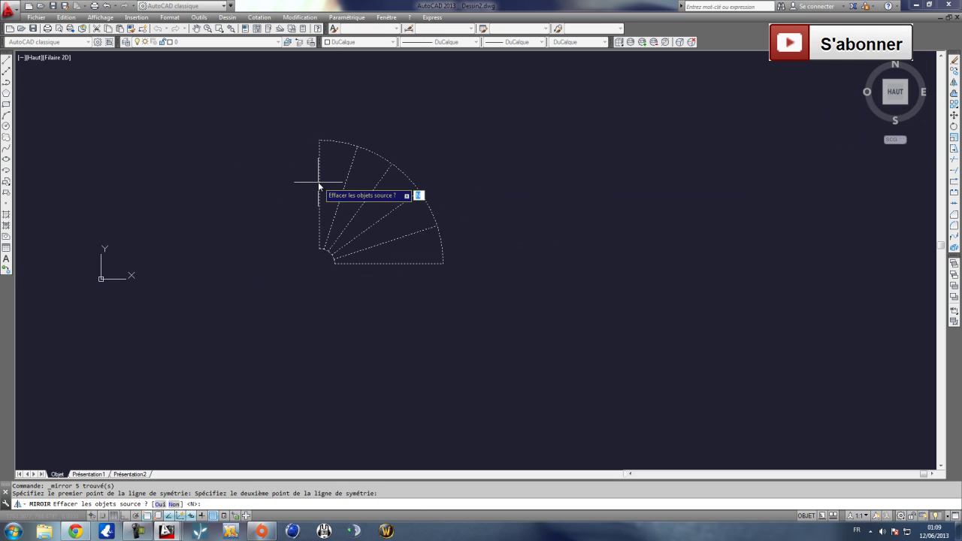
pyautogui.click(319, 187)
pyautogui.press('Return')
# Mirror the ten step regions across the half circle's horizontal base, keeping the source, to complete the full circular plan.
pyautogui.click(514, 330)
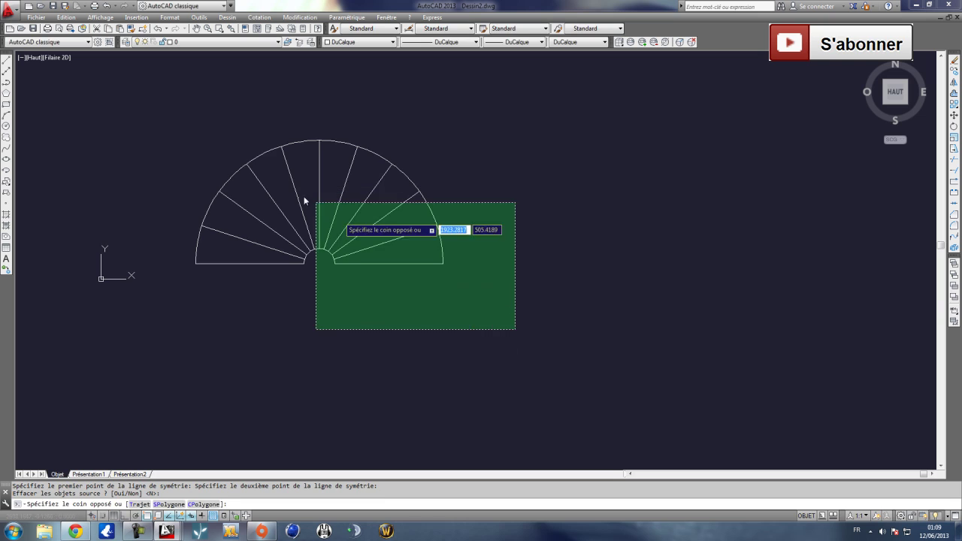
pyautogui.click(159, 121)
pyautogui.click(954, 81)
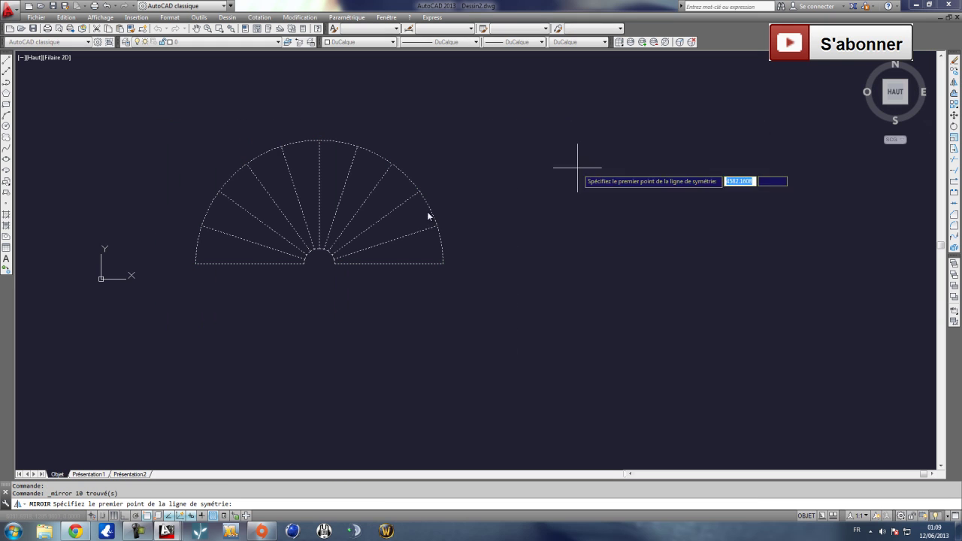
pyautogui.click(333, 262)
pyautogui.click(305, 265)
pyautogui.press('Return')
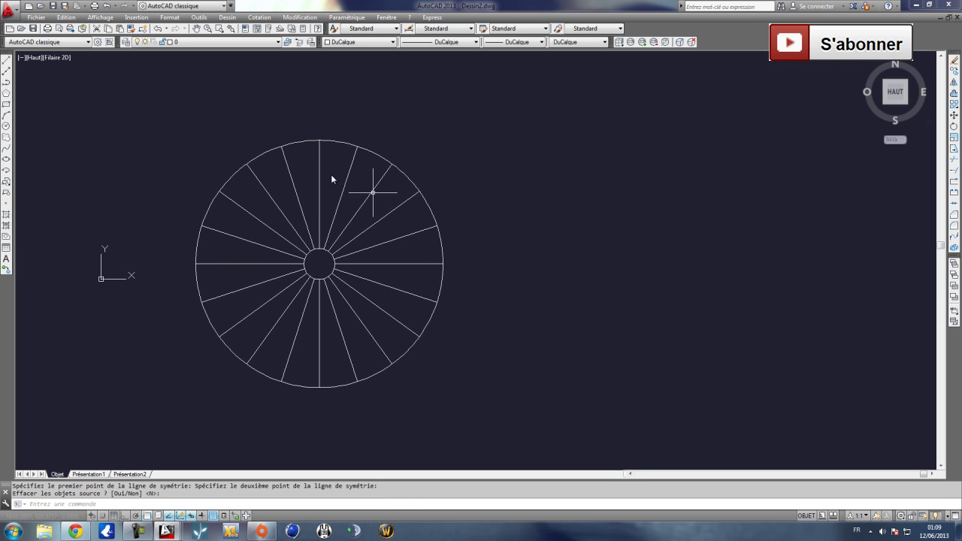
# Draw a circle from the plan's centre out to the inner ends of the steps, coinciding with the inner ring.
pyautogui.scroll(2, 340, 269)
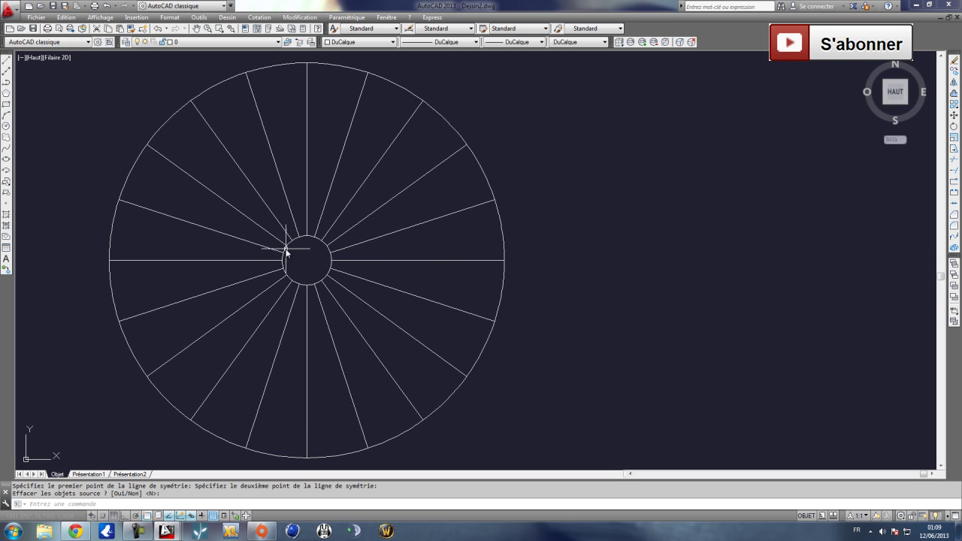
pyautogui.scroll(-3, 305, 241)
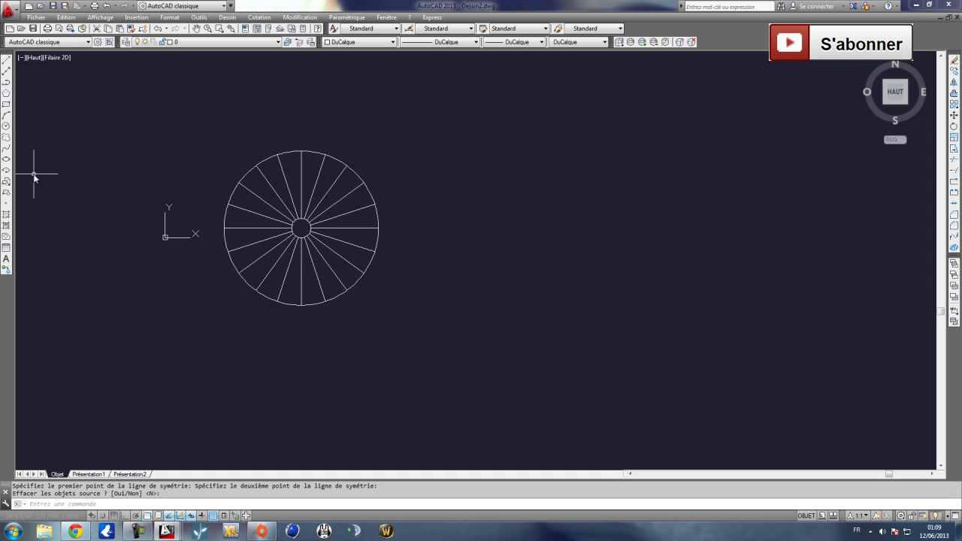
pyautogui.click(6, 126)
pyautogui.scroll(4, 331, 249)
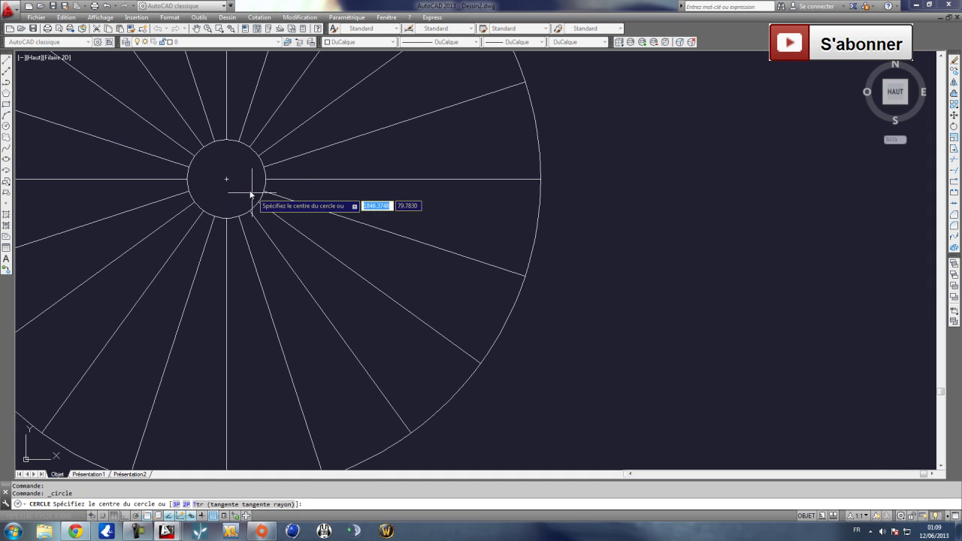
pyautogui.click(226, 179)
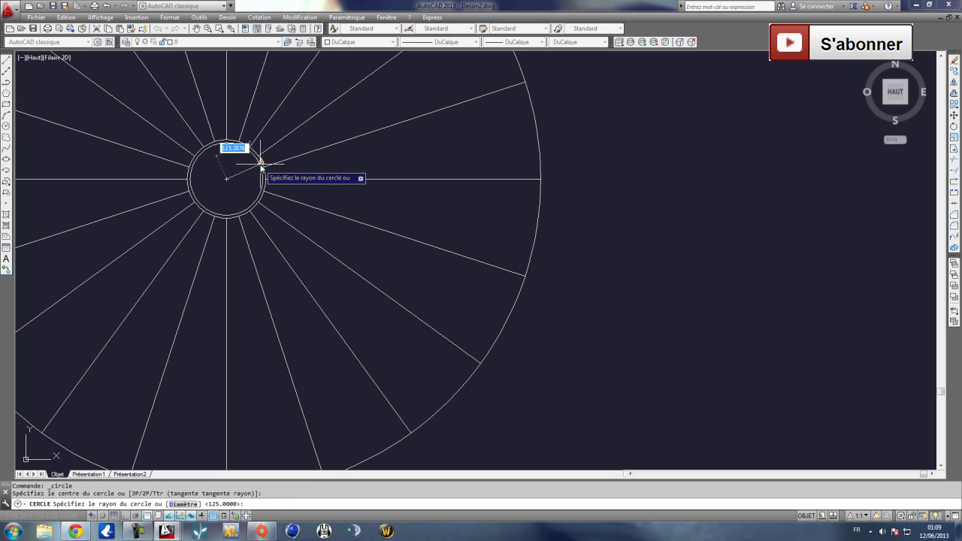
pyautogui.press('Escape')
# In a tilted 3D view, extrude the central circle upward by 2500 as a solid column.
pyautogui.scroll(-5, 308, 197)
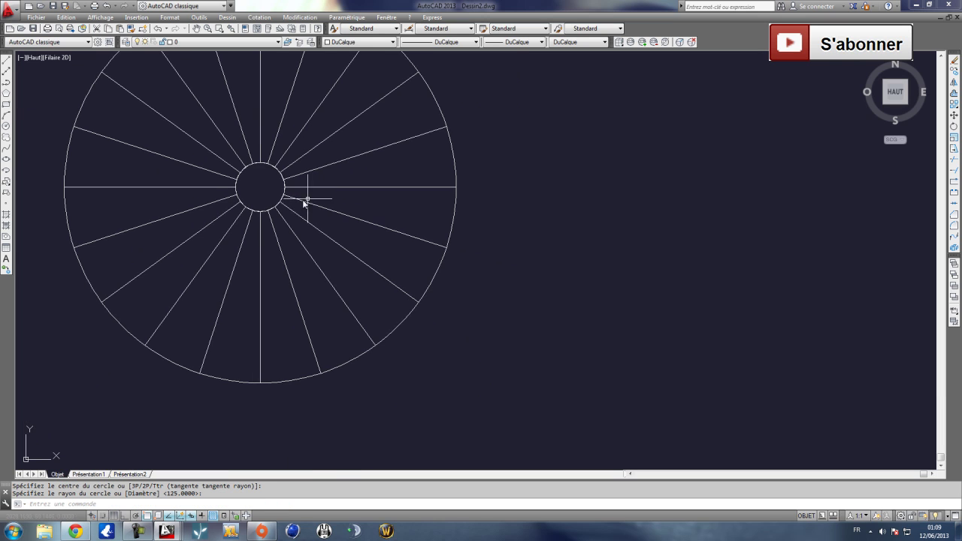
pyautogui.click(101, 17)
pyautogui.moveTo(103, 112)
pyautogui.click(275, 121)
pyautogui.moveTo(328, 172); pyautogui.dragTo(382, 225)
pyautogui.press('Escape')
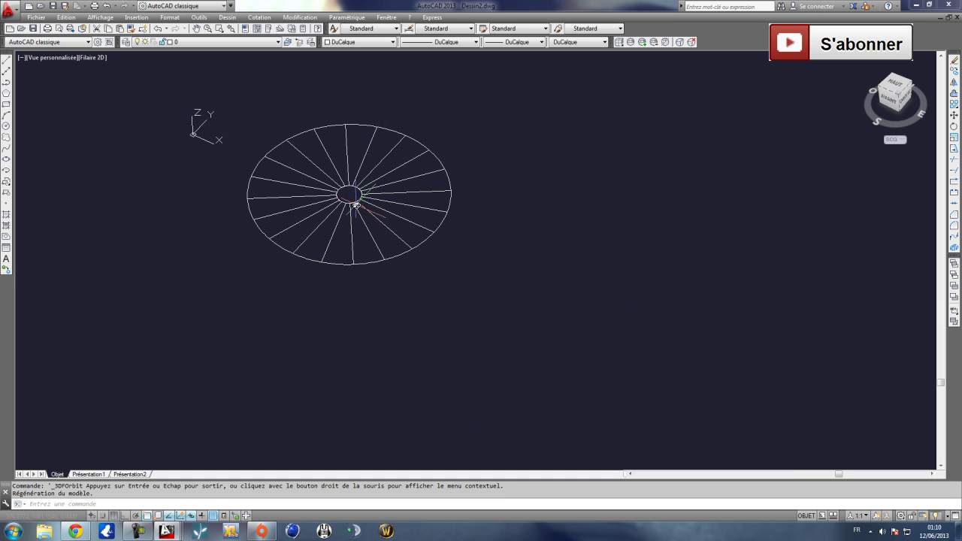
pyautogui.click(344, 201)
pyautogui.scroll(8, 344, 201)
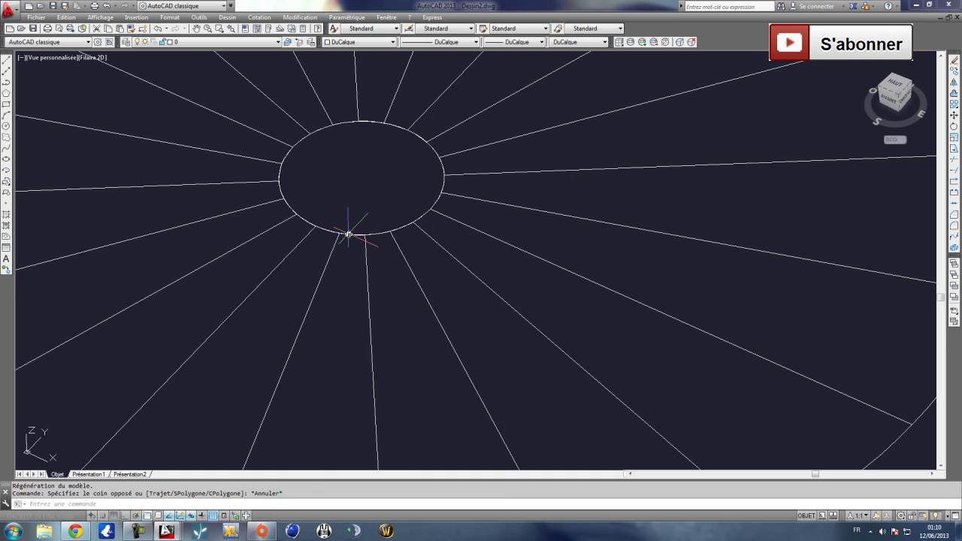
pyautogui.press('Escape')
pyautogui.click(350, 230)
pyautogui.scroll(-6, 346, 225)
pyautogui.scroll(-3, 343, 222)
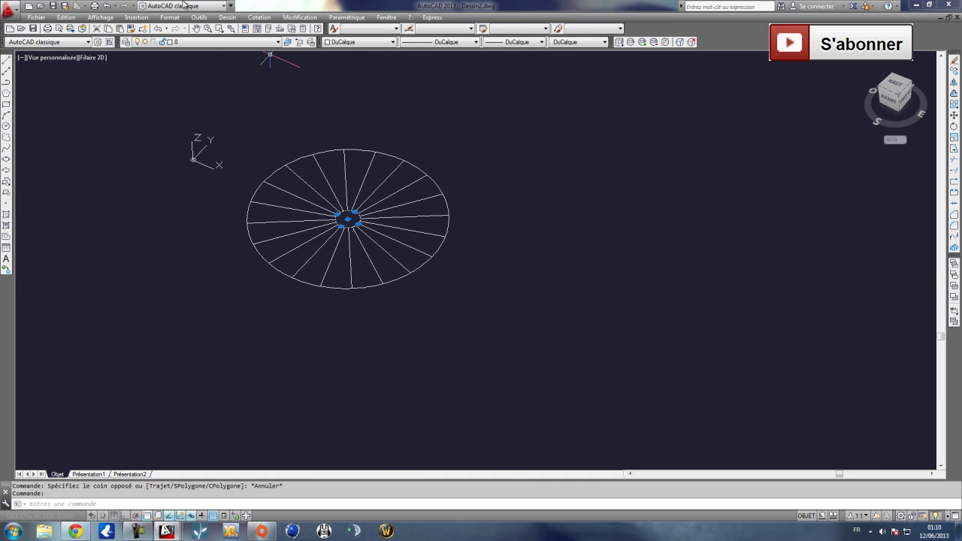
pyautogui.click(227, 17)
pyautogui.moveTo(259, 29)
pyautogui.click(334, 121)
pyautogui.scroll(-4, 360, 151)
pyautogui.scroll(6, 349, 186)
pyautogui.scroll(-4, 349, 187)
pyautogui.scroll(2, 344, 182)
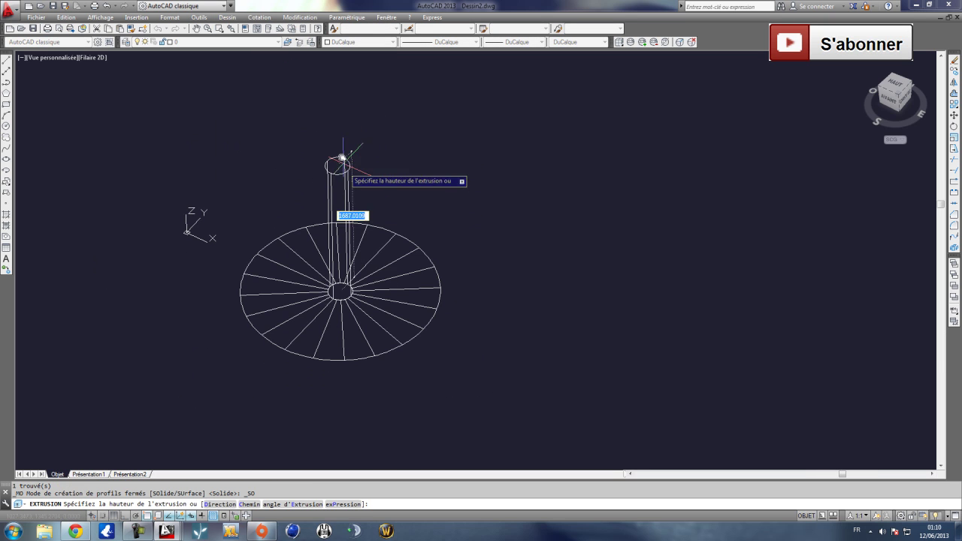
pyautogui.write('250')
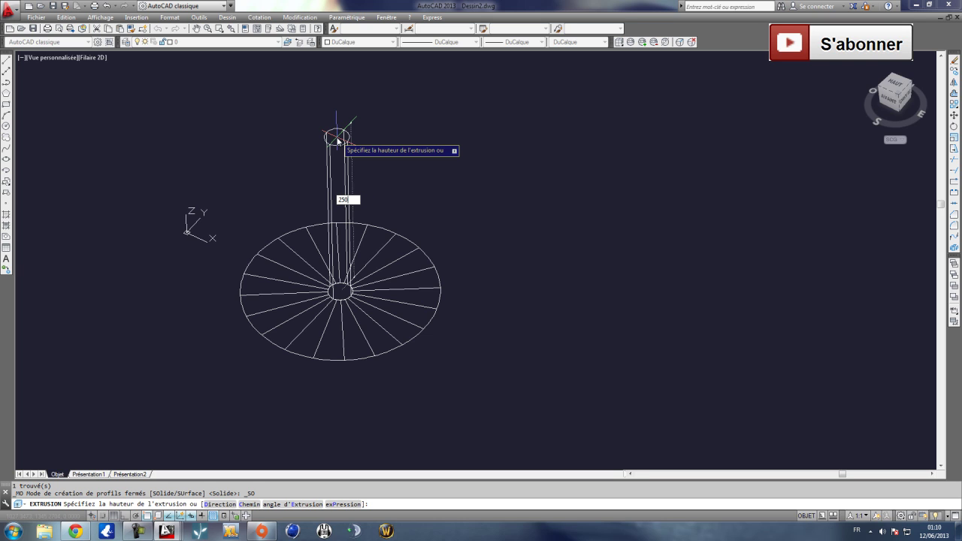
pyautogui.write('0')
pyautogui.press('Return')
# Extrude all twenty step regions by 30, leaving the central column out of the selection.
pyautogui.scroll(2, 399, 310)
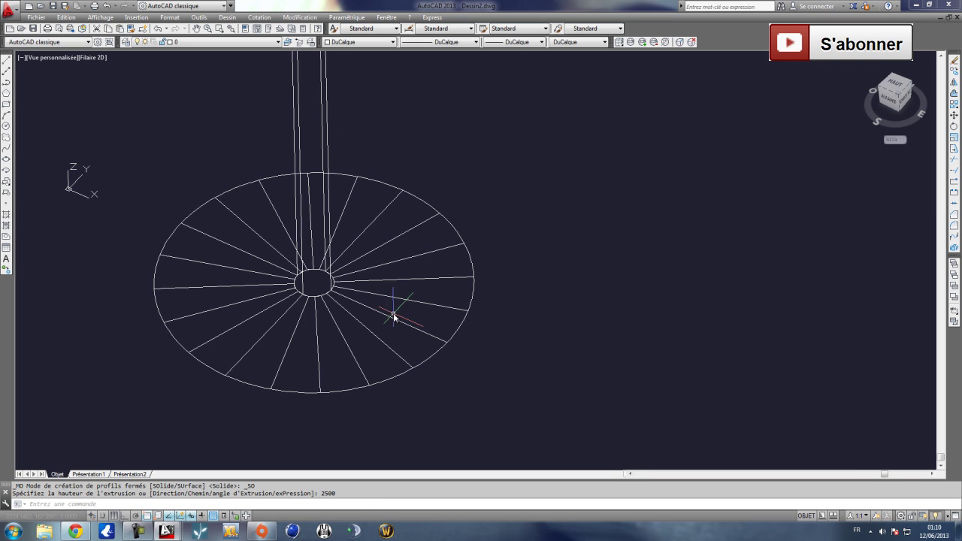
pyautogui.click(64, 103)
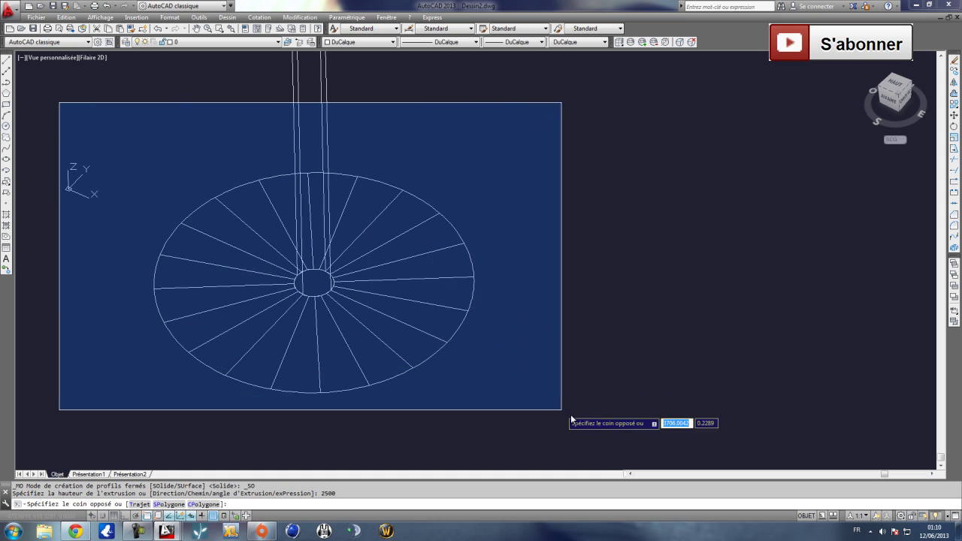
pyautogui.click(574, 434)
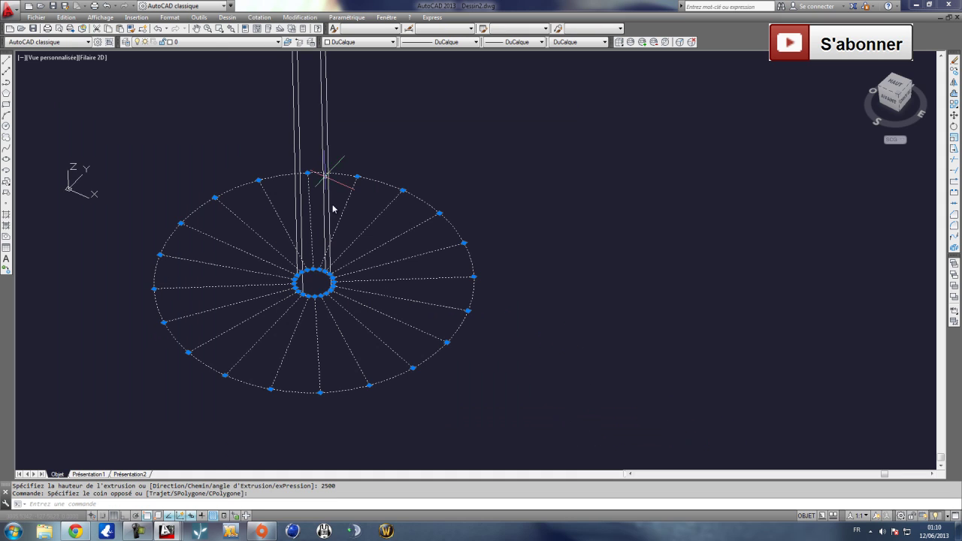
pyautogui.click(226, 17)
pyautogui.moveTo(225, 30)
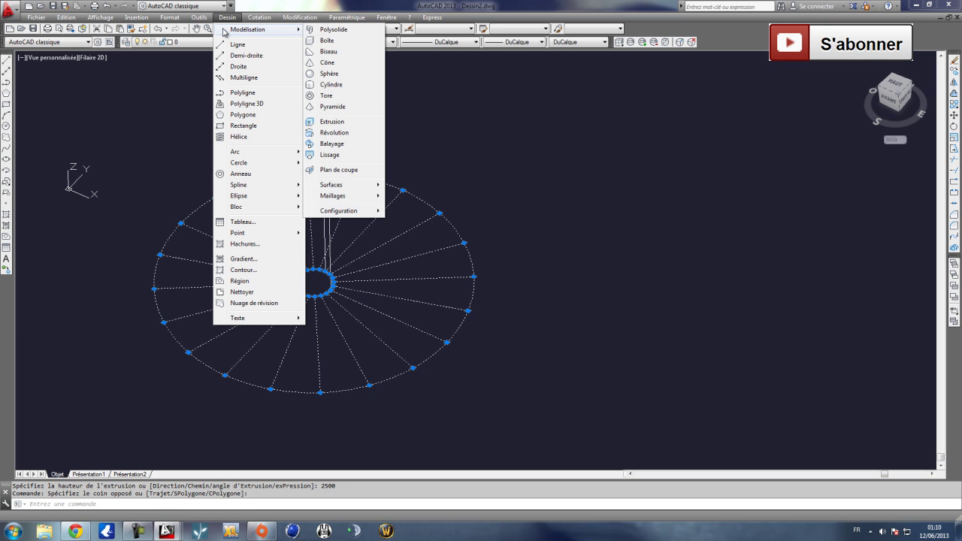
pyautogui.click(339, 120)
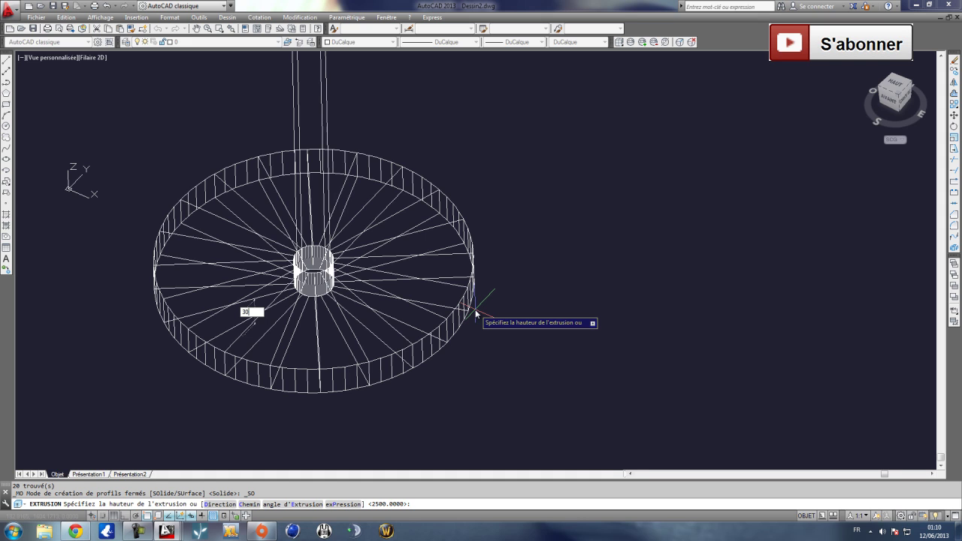
pyautogui.press('Return')
# Calculate the rise per step as 2500/20 in the quick calculator, and close the calculator.
pyautogui.scroll(2, 438, 377)
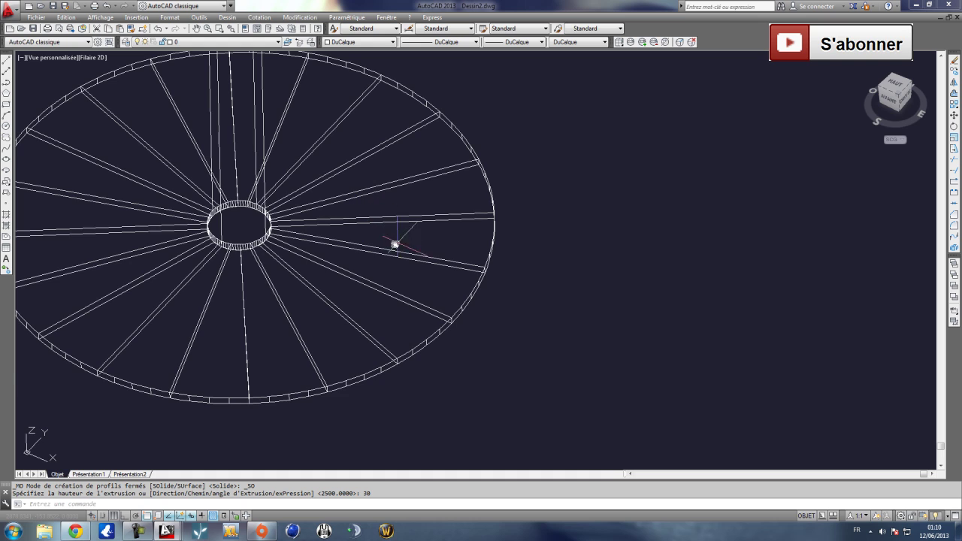
pyautogui.scroll(-4, 402, 240)
pyautogui.scroll(2, 351, 299)
pyautogui.moveTo(328, 201); pyautogui.dragTo(360, 249, button='middle')
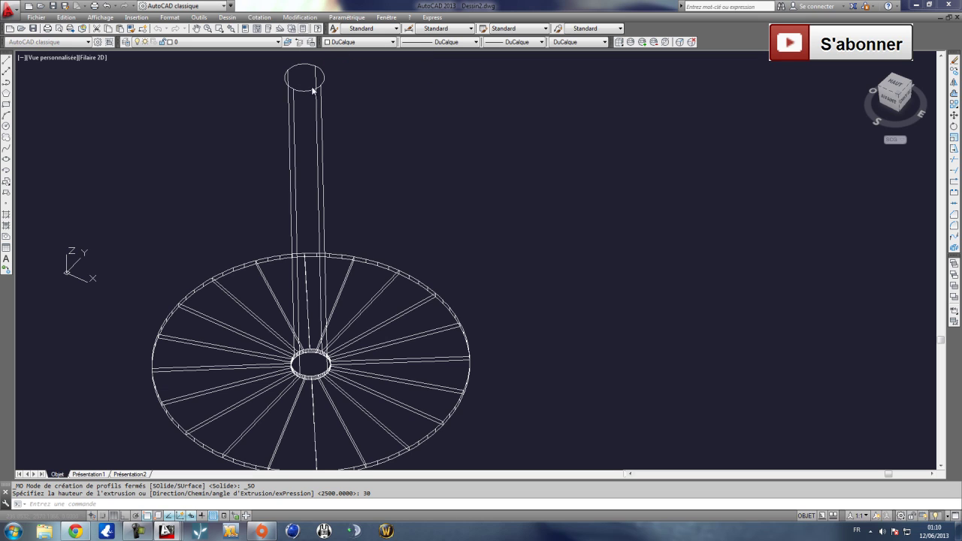
pyautogui.hotkey('ctrl', '8')
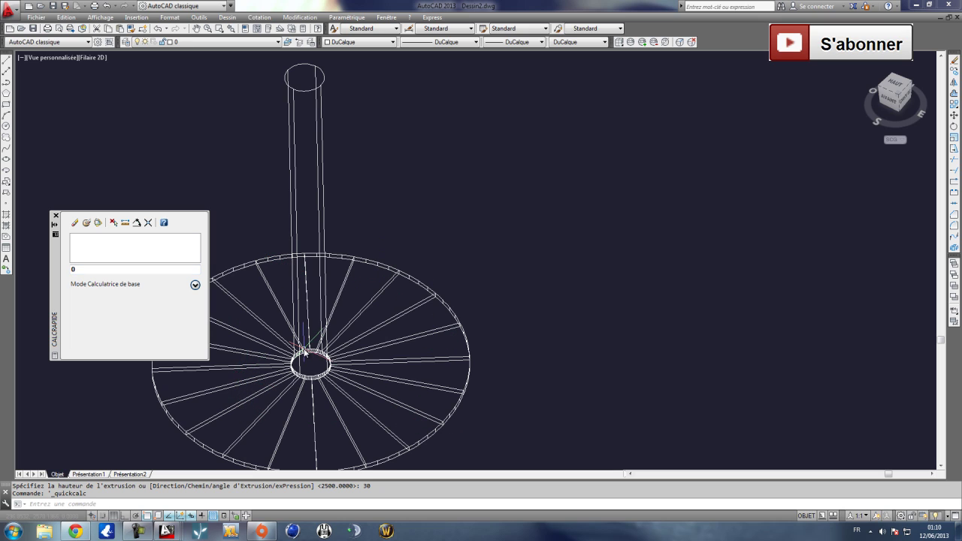
pyautogui.click(83, 269)
pyautogui.write('2')
pyautogui.press('Escape')
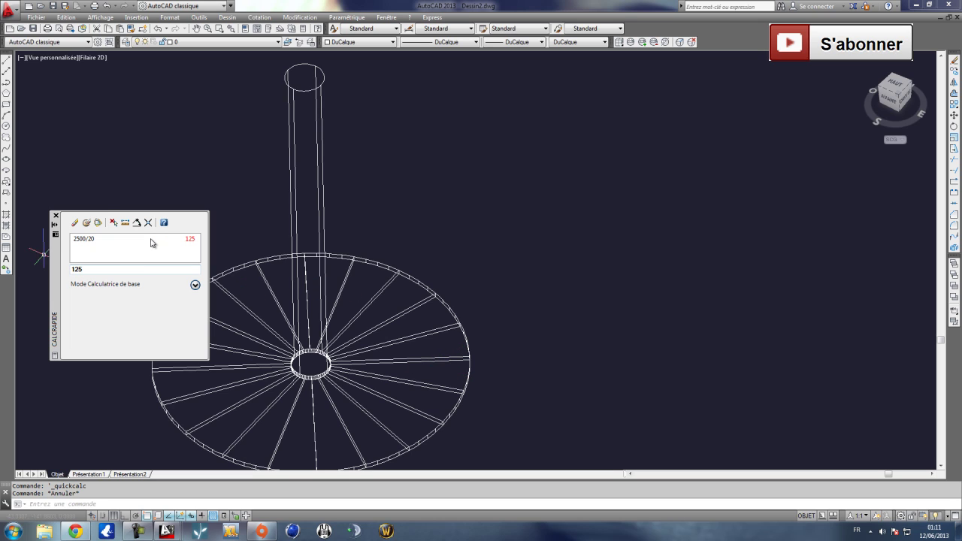
pyautogui.click(55, 217)
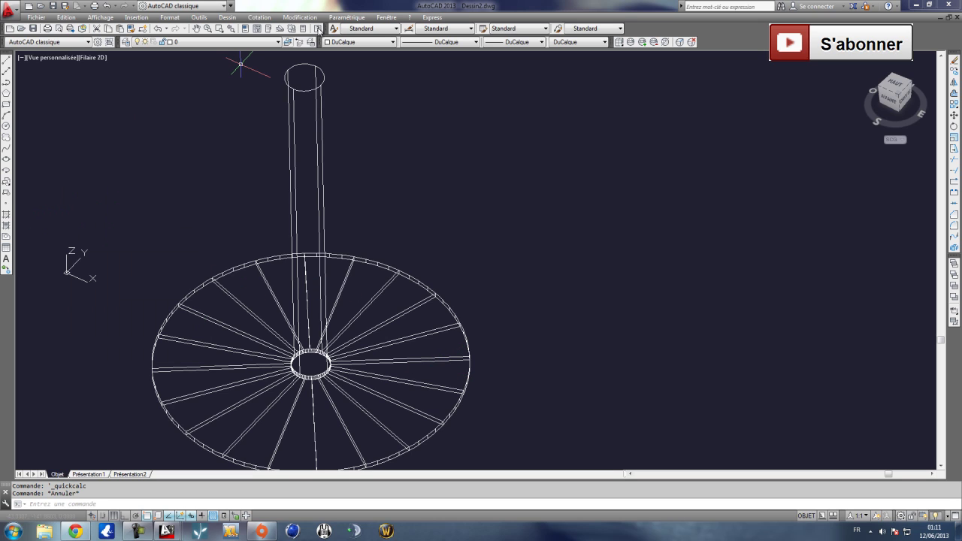
pyautogui.press('Escape')
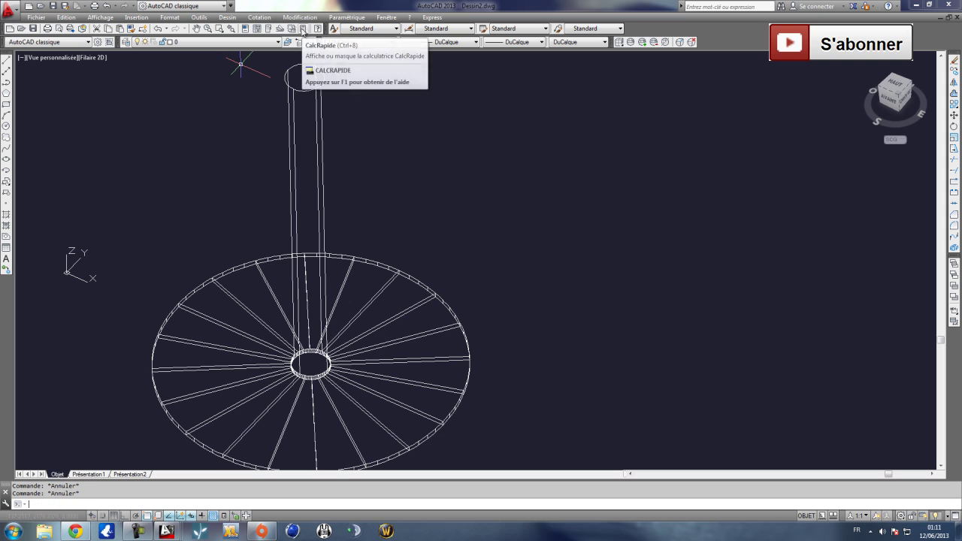
# Draw a vertical line 125 long beside the circle of steps with Ortho mode on.
pyautogui.moveTo(366, 157); pyautogui.dragTo(355, 138, button='middle')
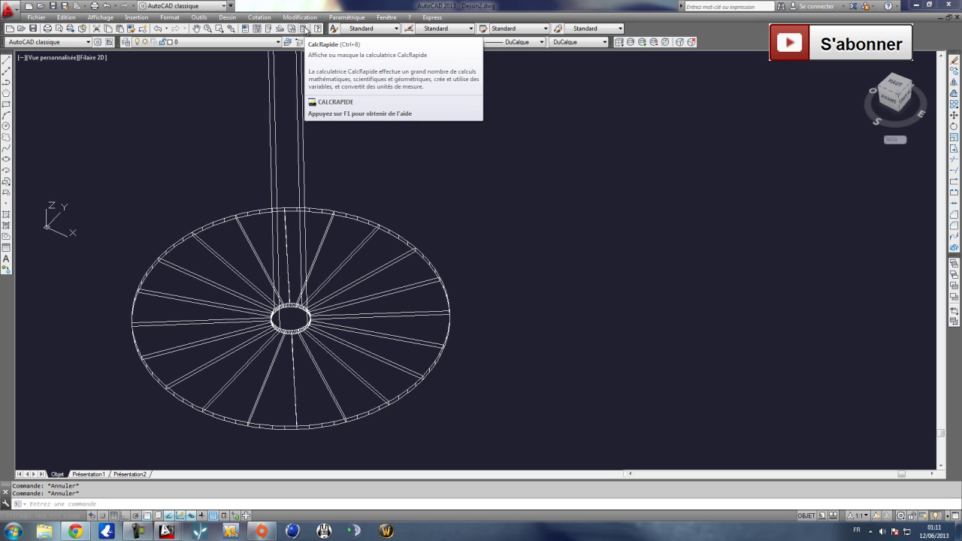
pyautogui.scroll(-3, 350, 146)
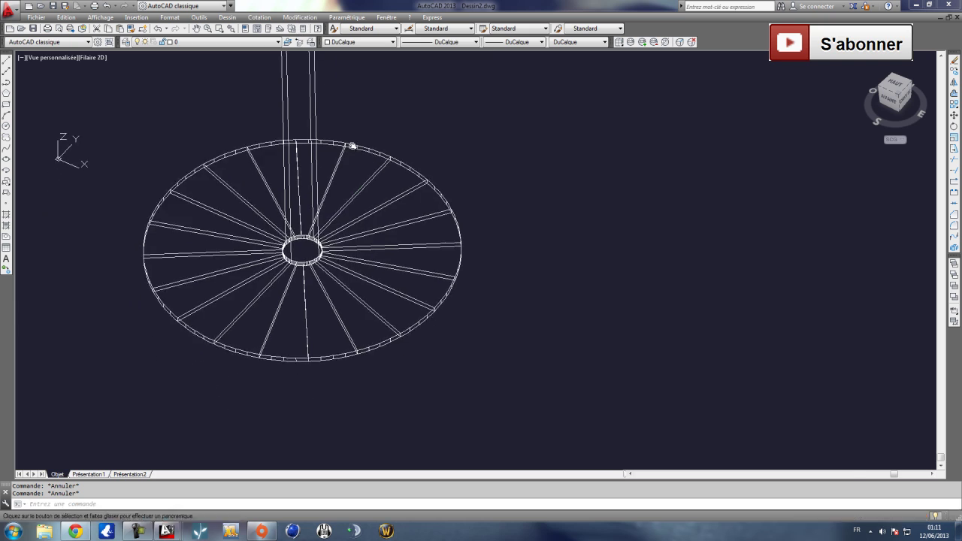
pyautogui.scroll(5, 361, 203)
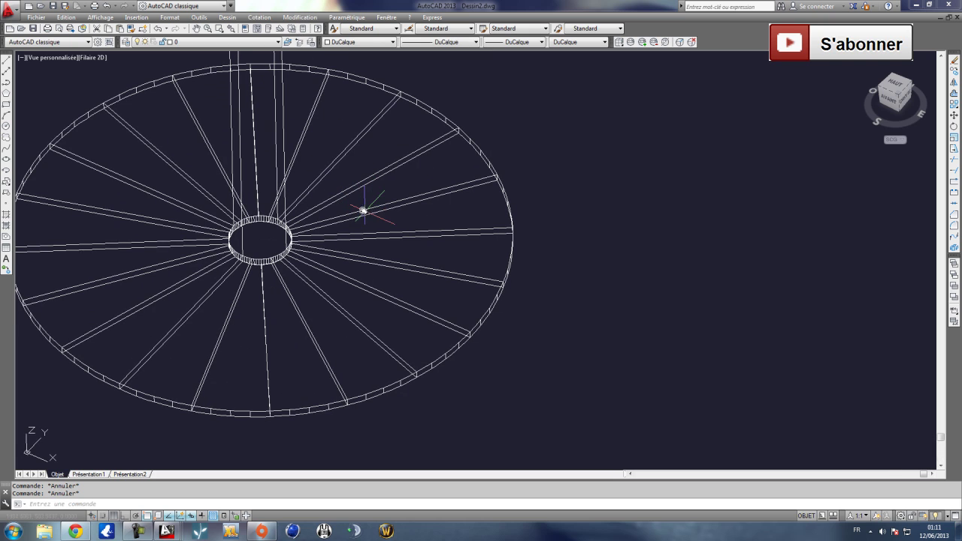
pyautogui.click(6, 65)
pyautogui.click(612, 303)
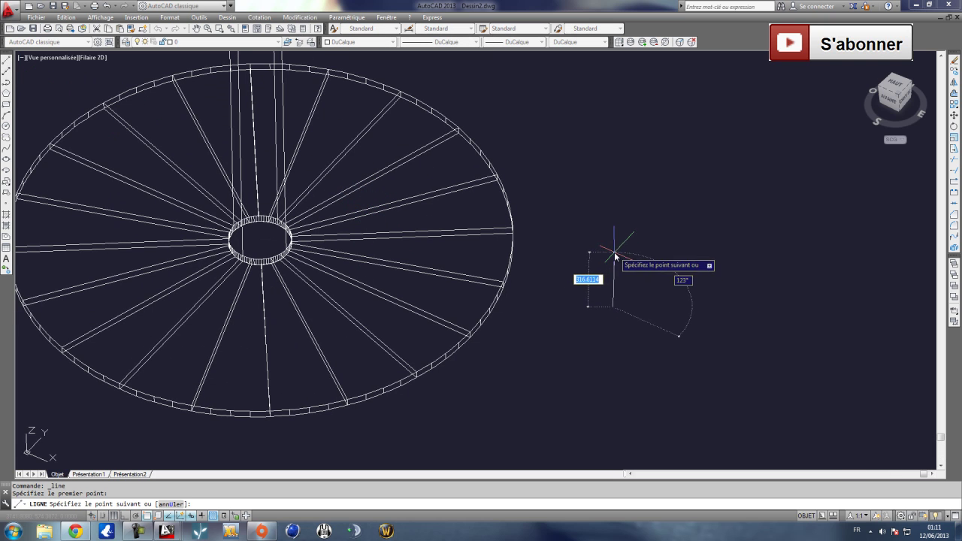
pyautogui.click(124, 516)
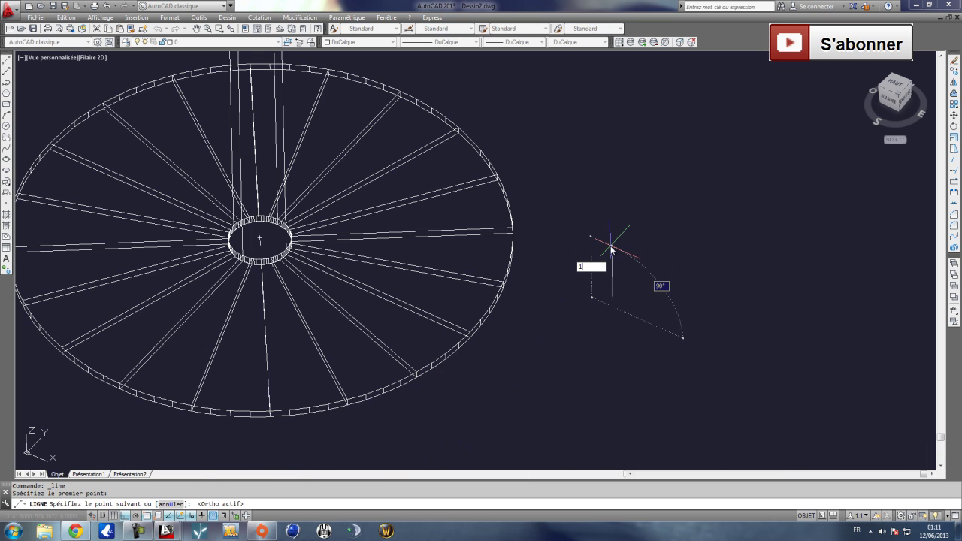
pyautogui.press('Escape')
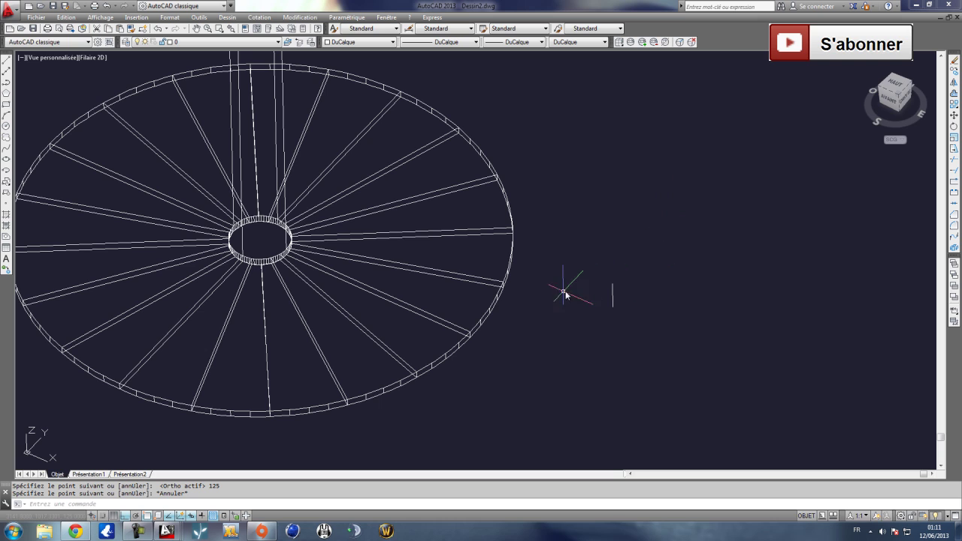
pyautogui.scroll(2, 504, 271)
pyautogui.scroll(-2, 504, 275)
pyautogui.scroll(1, 504, 282)
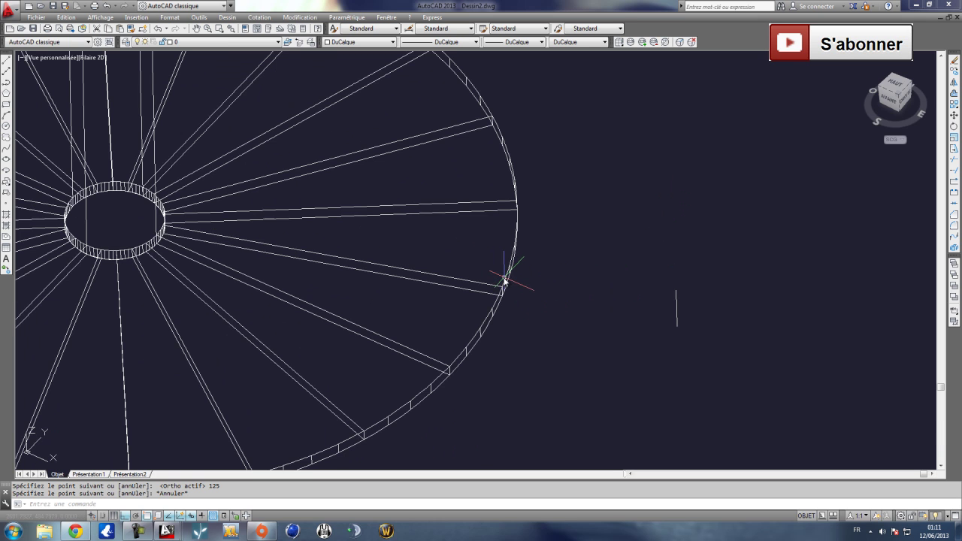
# Move the 125 vertical line so its lower end sits on the outer corner of a step at the rim.
pyautogui.click(676, 308)
pyautogui.click(714, 301)
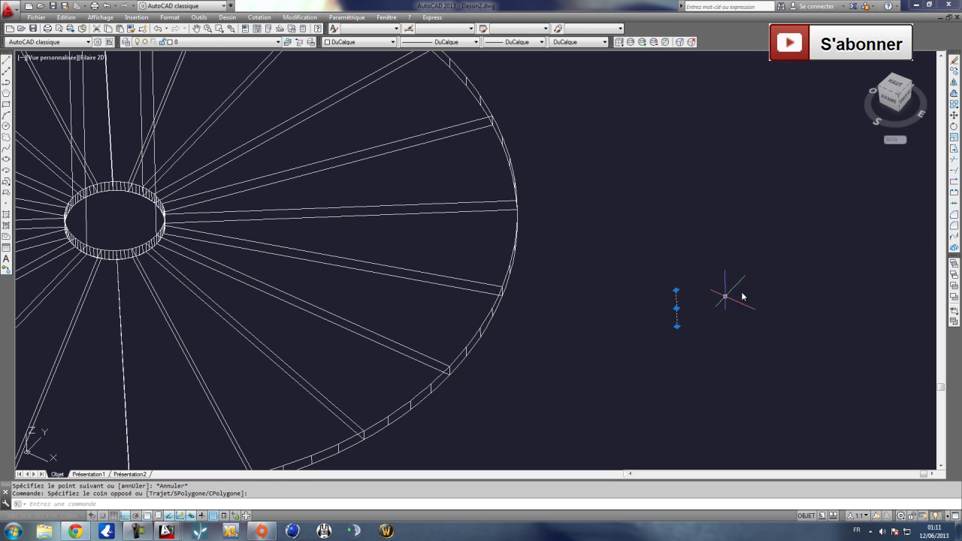
pyautogui.click(952, 114)
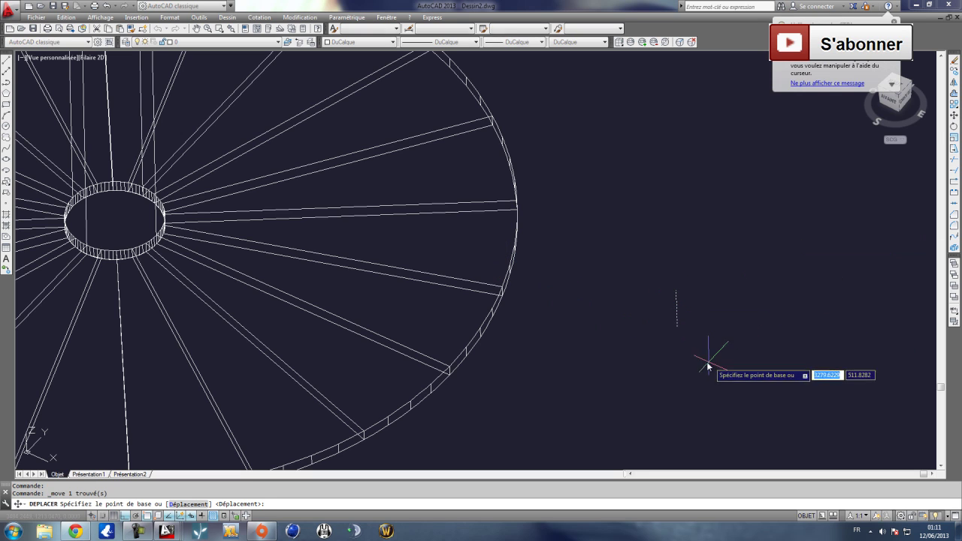
pyautogui.click(676, 326)
pyautogui.scroll(1, 495, 288)
pyautogui.press('Escape')
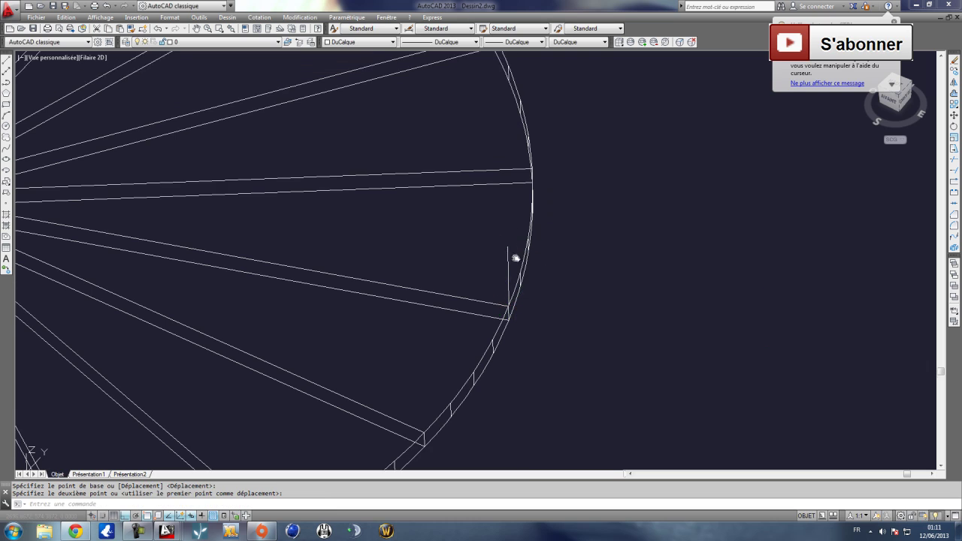
pyautogui.scroll(-2, 517, 248)
pyautogui.press('Escape')
# Move the step beside the line upward from its outer corner to the line's upper end.
pyautogui.click(530, 253)
pyautogui.click(518, 225)
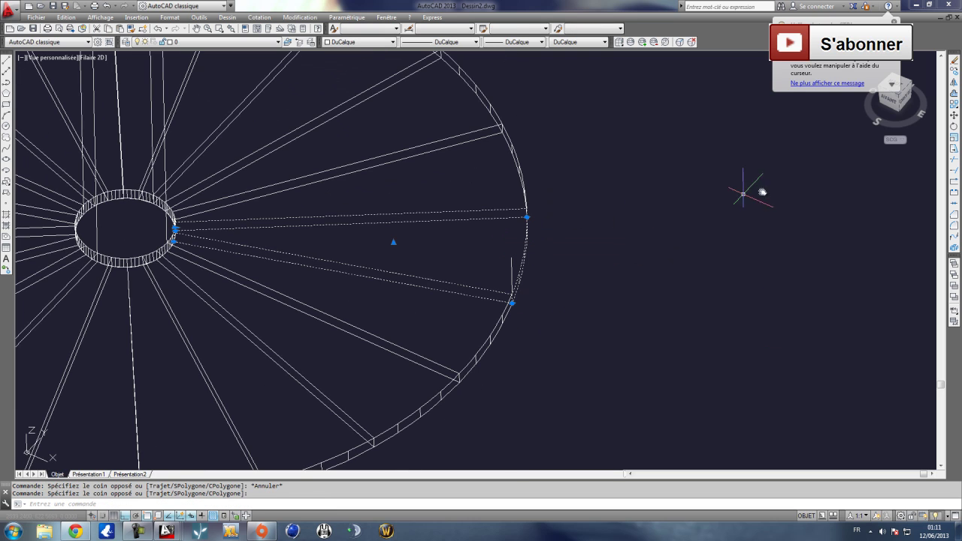
pyautogui.click(953, 114)
pyautogui.scroll(2, 515, 300)
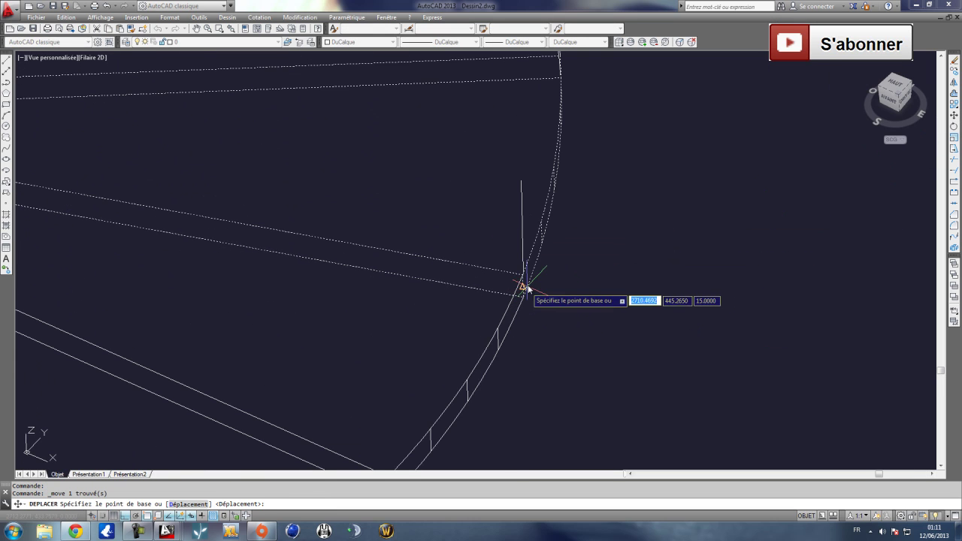
pyautogui.click(521, 276)
pyautogui.click(522, 186)
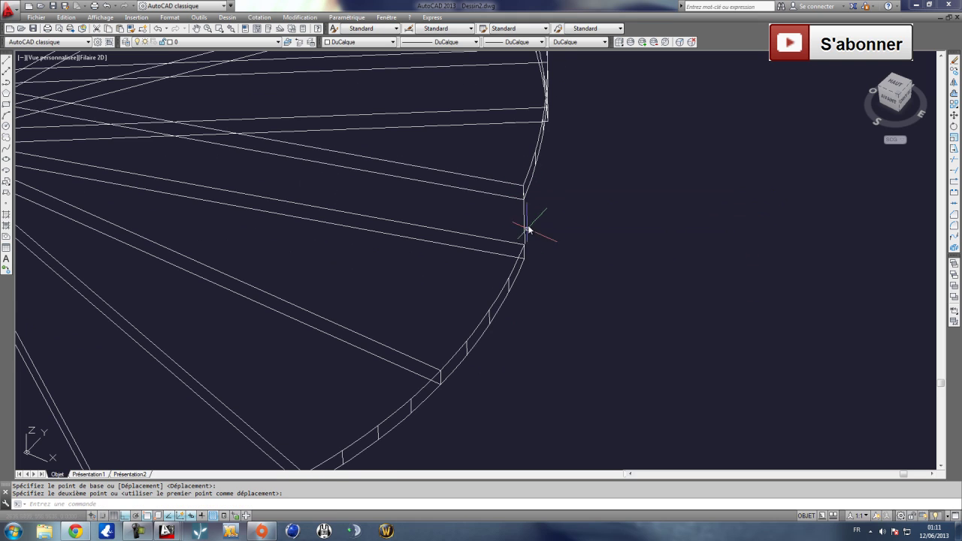
# Apply the Conceptual visual style and orbit to a low side view to inspect the raised step.
pyautogui.moveTo(518, 266); pyautogui.dragTo(513, 264, button='middle')
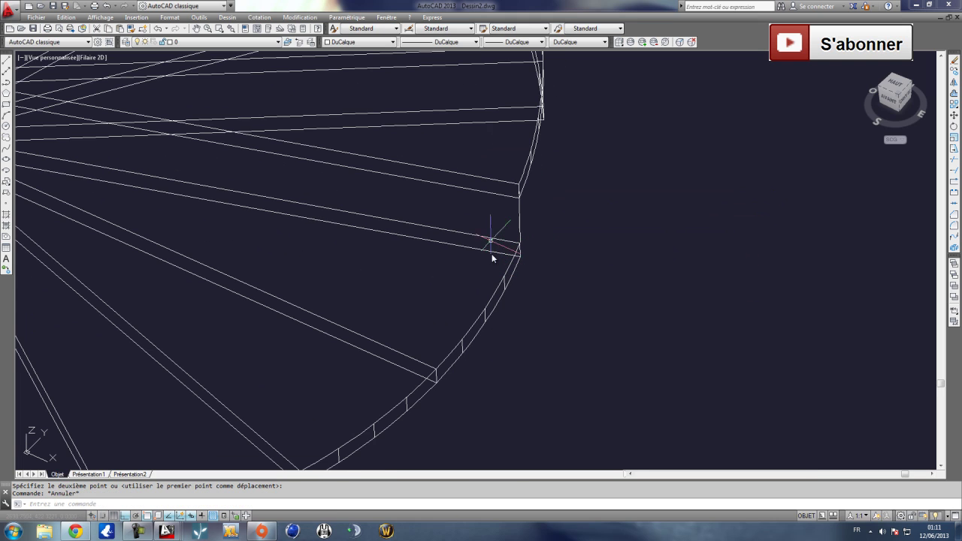
pyautogui.scroll(-3, 486, 240)
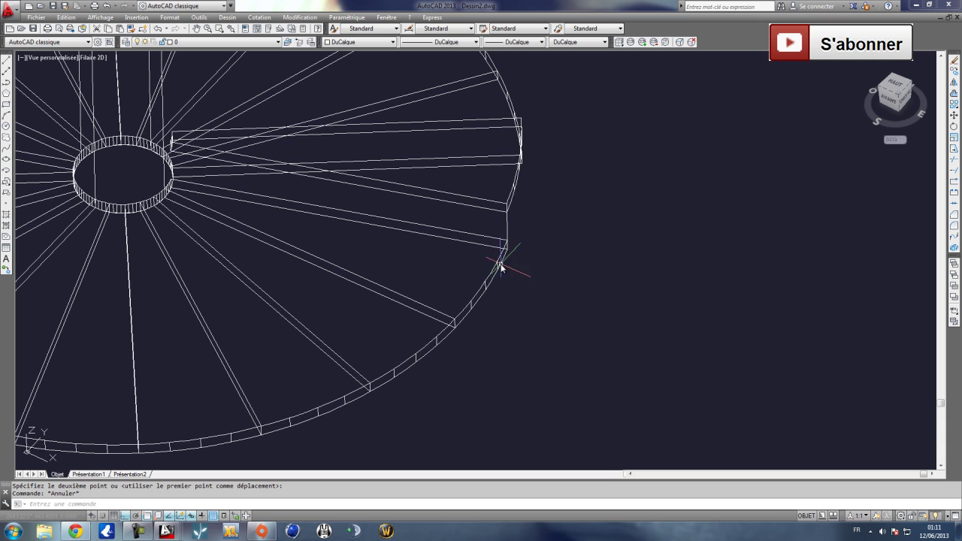
pyautogui.moveTo(501, 238); pyautogui.dragTo(500, 251, button='middle')
pyautogui.scroll(2, 518, 207)
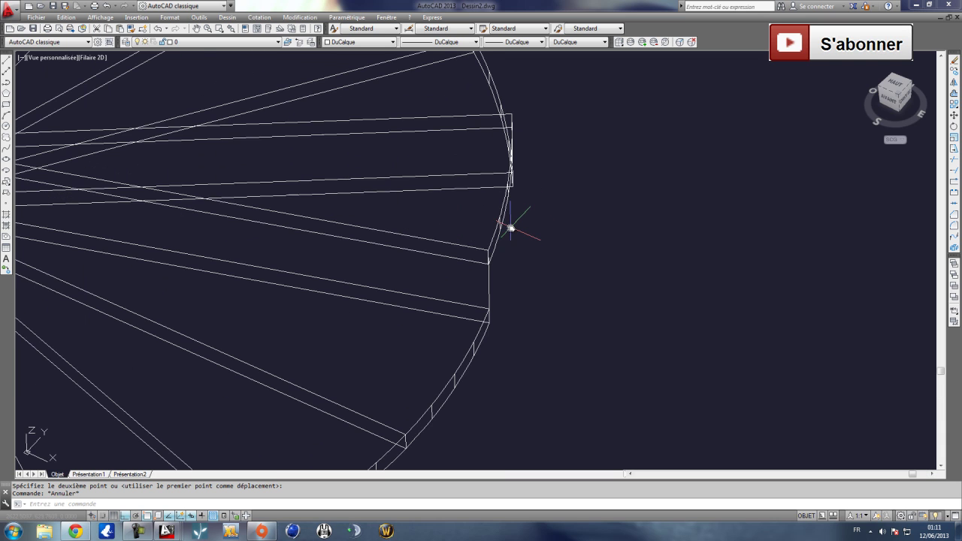
pyautogui.click(100, 16)
pyautogui.moveTo(106, 238)
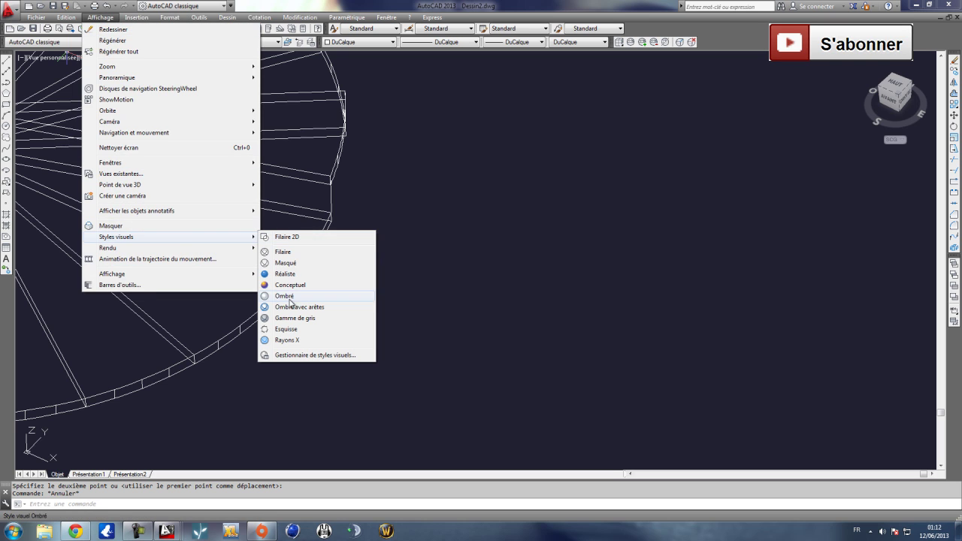
pyautogui.click(287, 286)
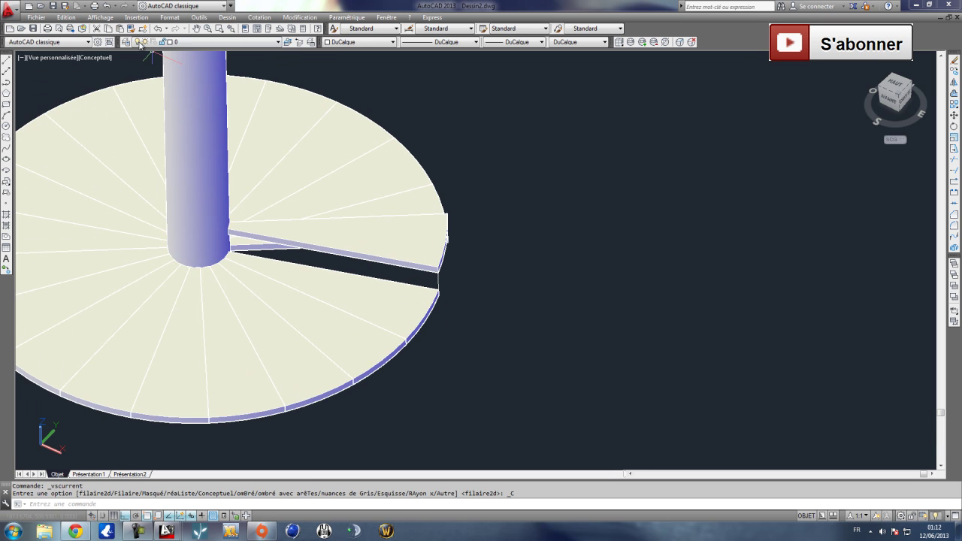
pyautogui.click(100, 16)
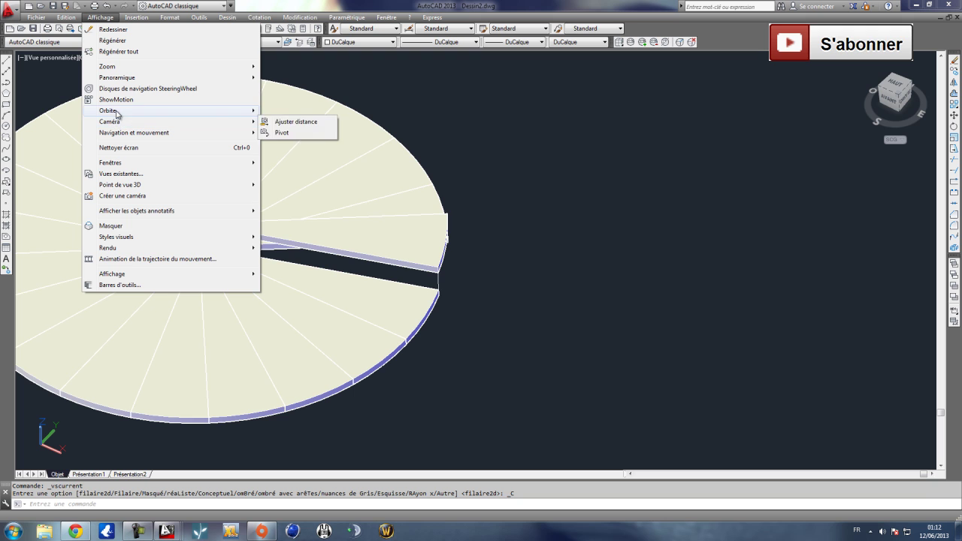
pyautogui.click(313, 121)
pyautogui.moveTo(338, 236); pyautogui.dragTo(302, 301)
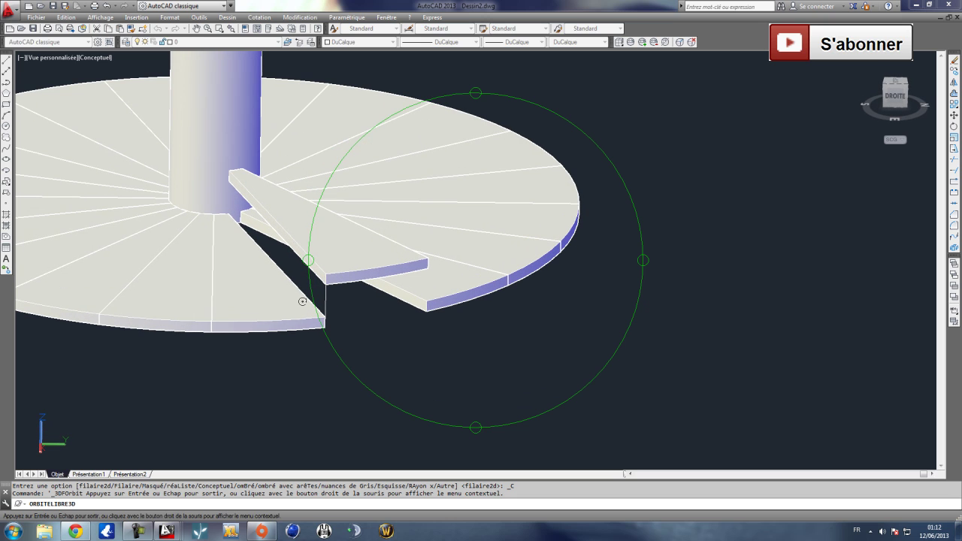
pyautogui.press('Escape')
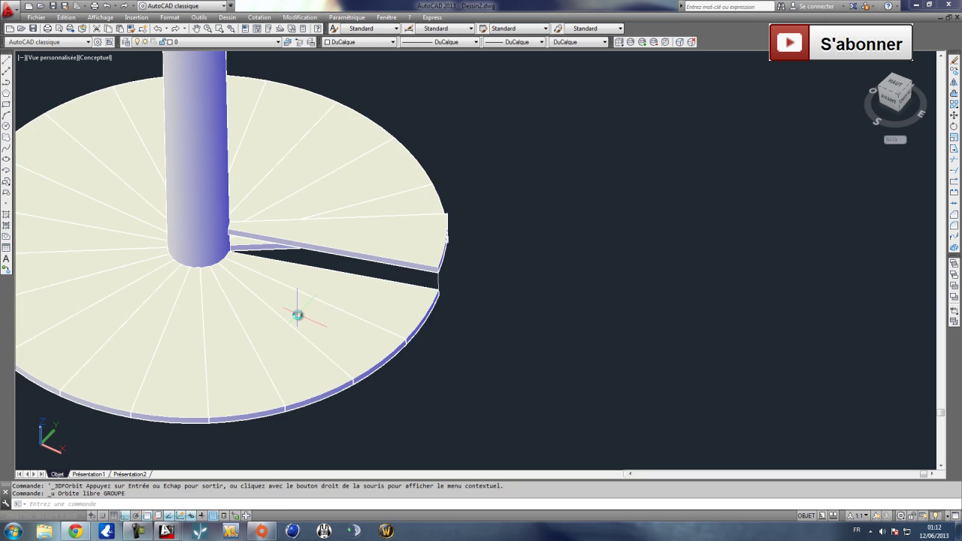
# Undo the orbit, the visual style change and the step's upward move.
pyautogui.scroll(3, 299, 313)
pyautogui.hotkey('ctrl', 'z')
pyautogui.hotkey('ctrl', 'z')
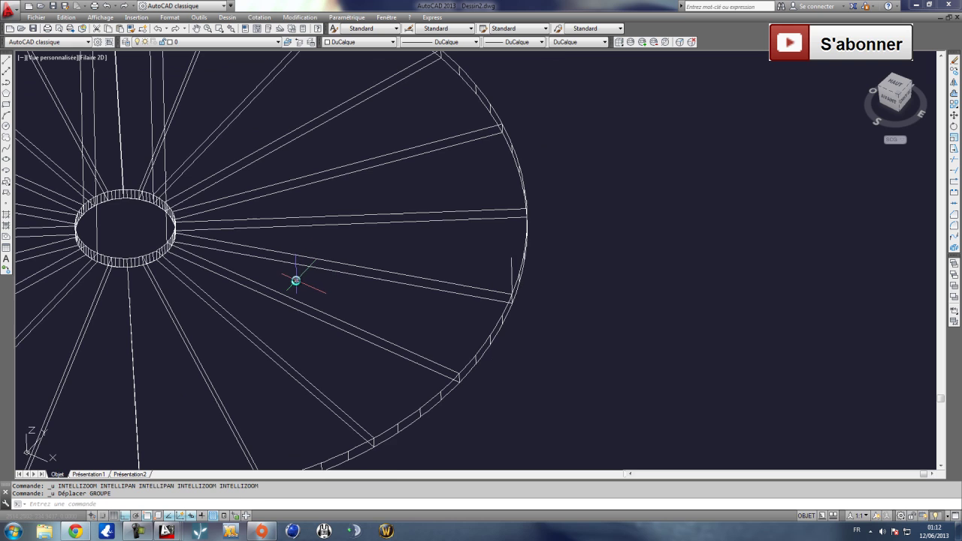
# Orbit the model to a low view facing the vertical line and apply the Conceptual visual style.
pyautogui.click(66, 19)
pyautogui.moveTo(119, 24)
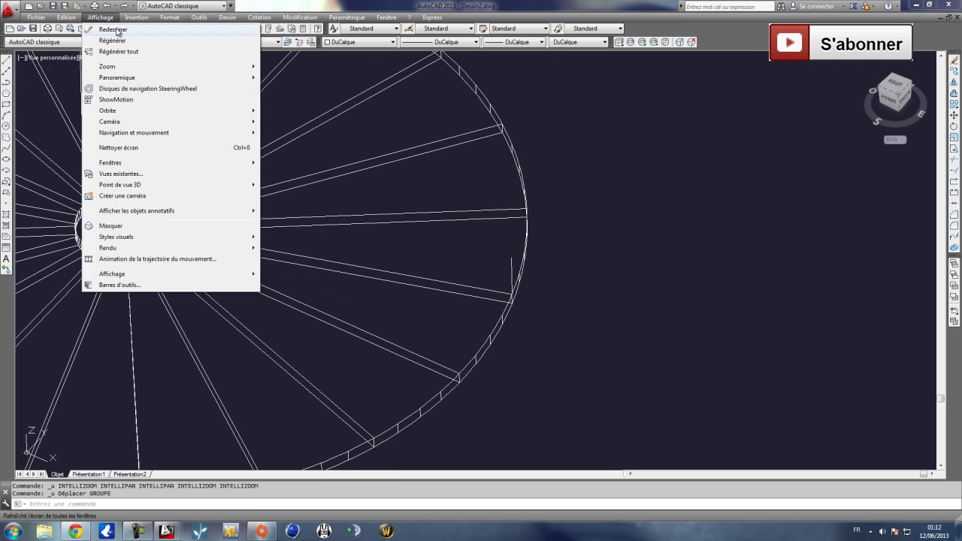
pyautogui.click(278, 122)
pyautogui.moveTo(358, 308); pyautogui.dragTo(401, 242)
pyautogui.press('Escape')
pyautogui.click(100, 16)
pyautogui.moveTo(254, 237)
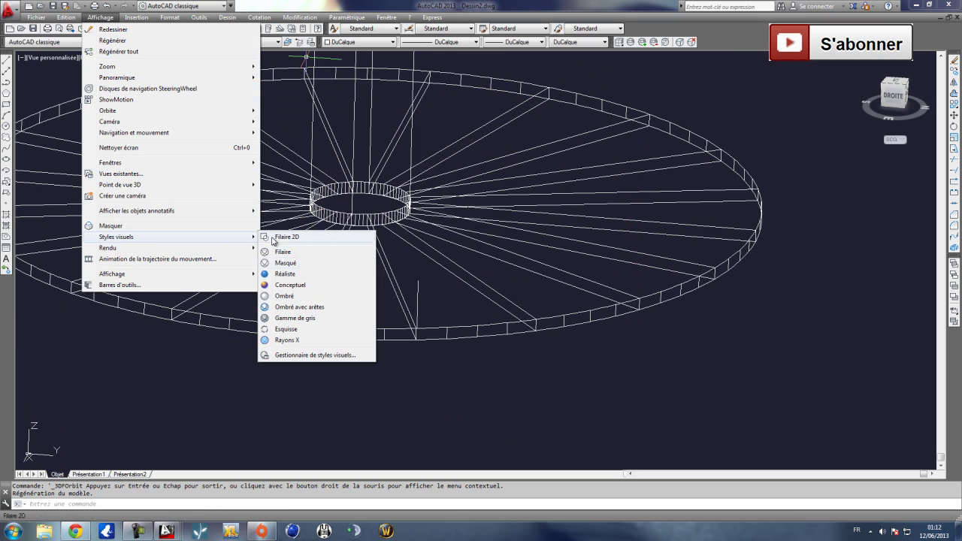
pyautogui.click(292, 285)
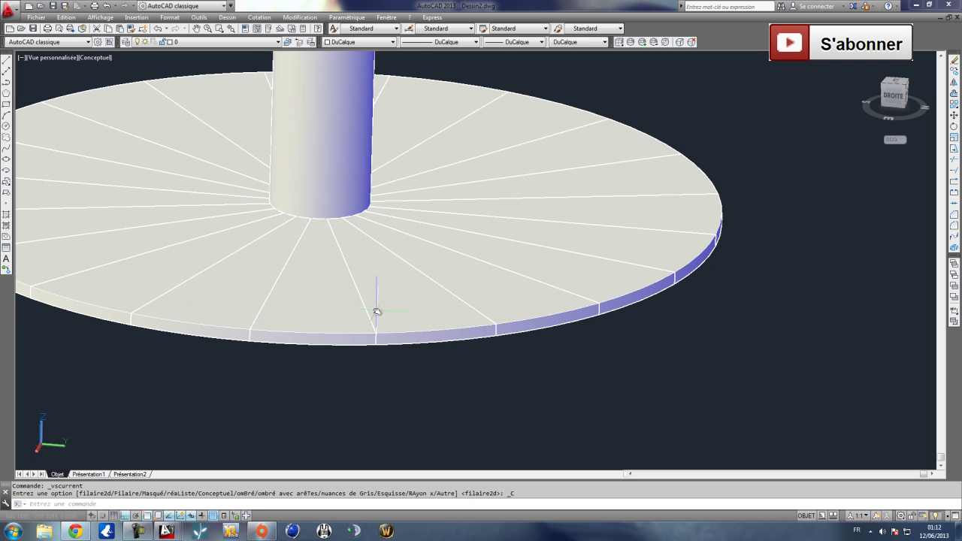
# Move the vertical line down so it starts at the lower outer corner of the step joint.
pyautogui.press('Escape')
pyautogui.click(378, 310)
pyautogui.click(955, 115)
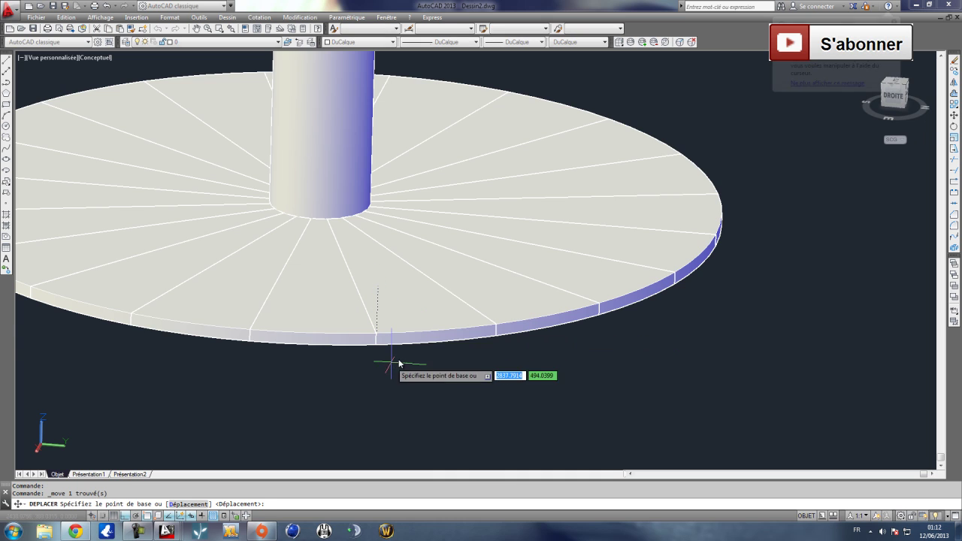
pyautogui.click(392, 365)
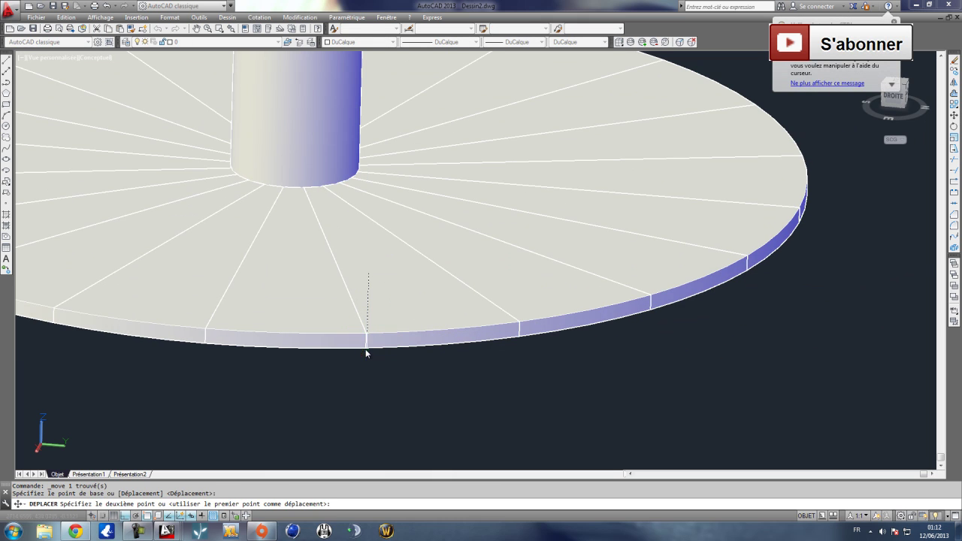
pyautogui.press('Escape')
# Move the step adjoining the line straight up so its upper outer corner meets the line's upper end.
pyautogui.keyDown('ctrl'); pyautogui.click(395, 338); pyautogui.keyUp('ctrl')
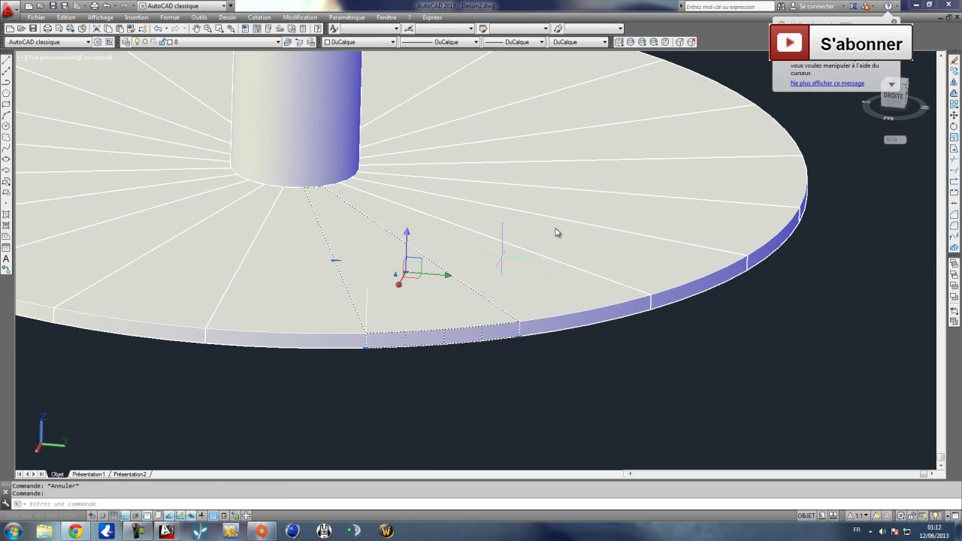
pyautogui.click(955, 115)
pyautogui.click(366, 346)
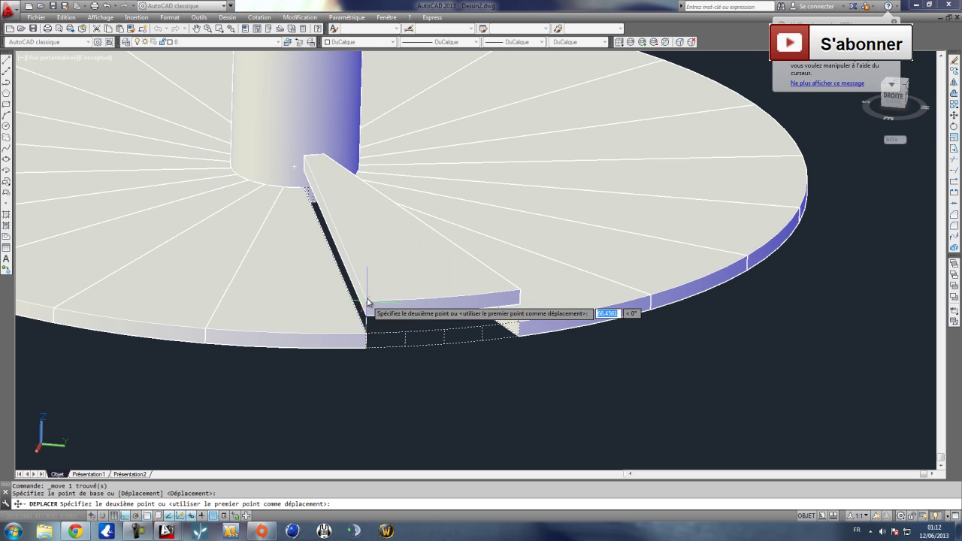
pyautogui.click(367, 298)
# Copy the vertical line from its lower end to the far upper outer corner of the raised step.
pyautogui.moveTo(421, 305); pyautogui.dragTo(288, 351, button='middle')
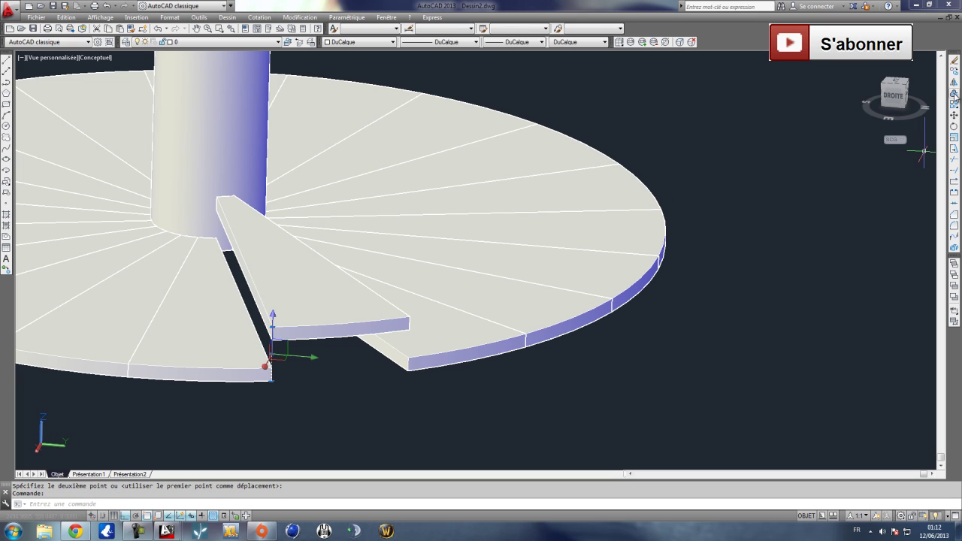
pyautogui.click(955, 71)
pyautogui.click(270, 378)
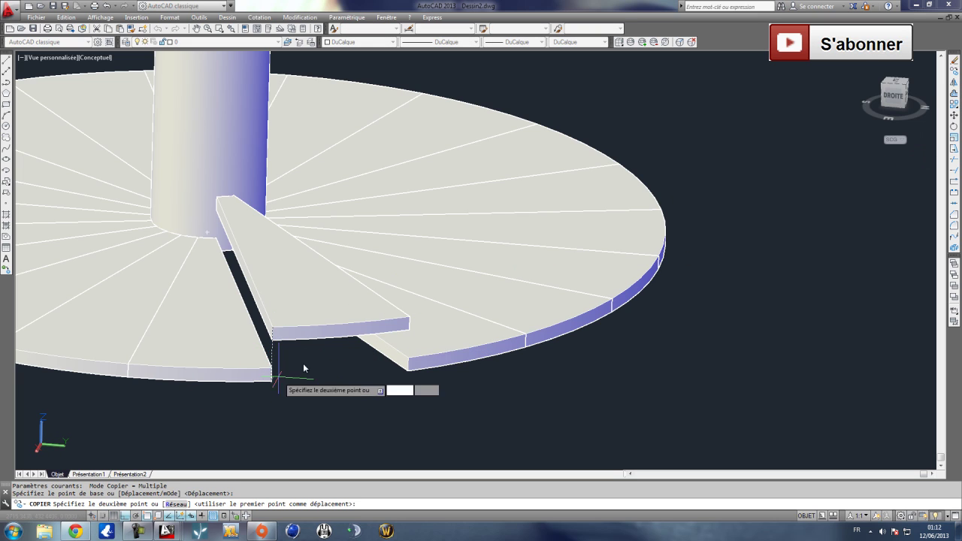
pyautogui.click(408, 319)
pyautogui.moveTo(410, 318); pyautogui.dragTo(427, 376, button='middle')
pyautogui.press('Escape')
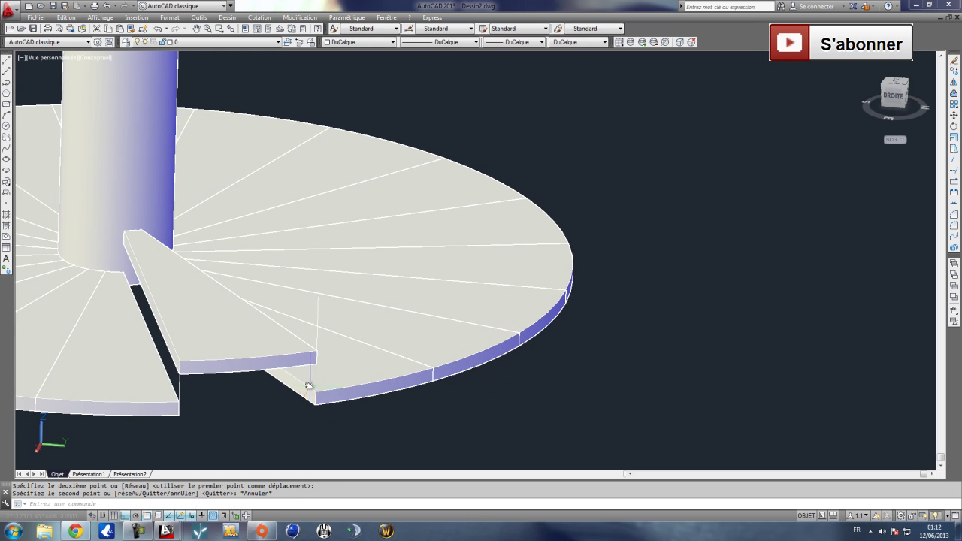
# Move the next step up so its outer corner meets the upper end of the copied line.
pyautogui.click(325, 369)
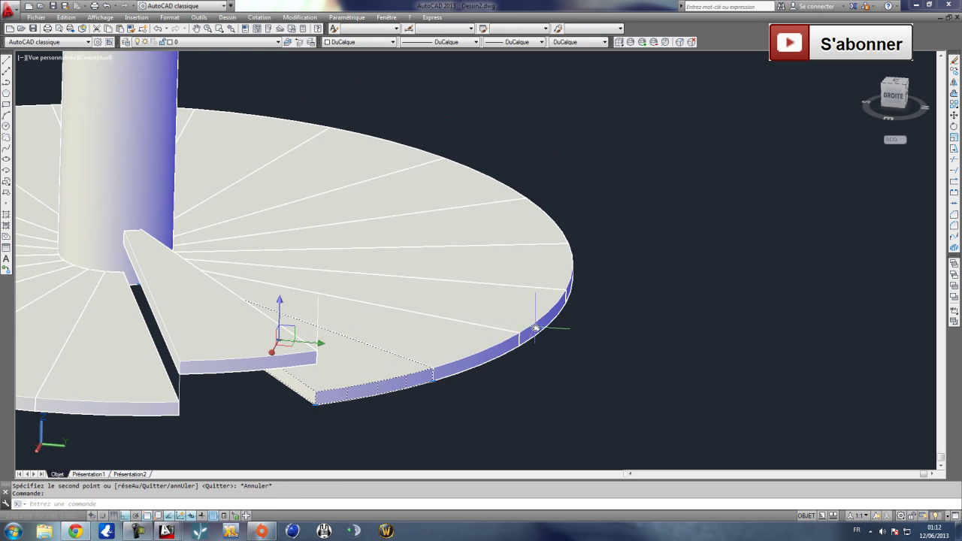
pyautogui.click(955, 115)
pyautogui.click(315, 402)
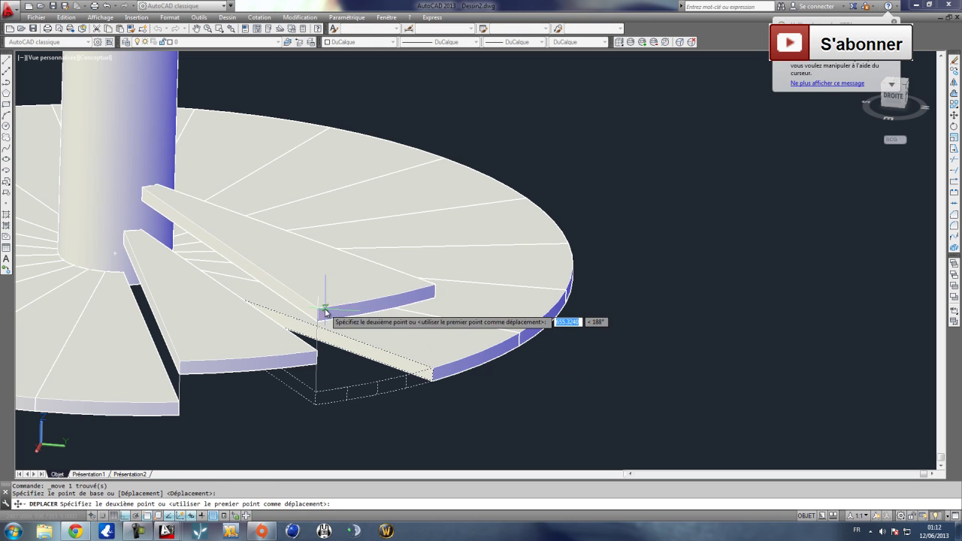
pyautogui.click(320, 301)
# Copy the vertical line to the second raised step's far corner and to the following step joints around the rim.
pyautogui.moveTo(360, 329); pyautogui.dragTo(265, 370, button='middle')
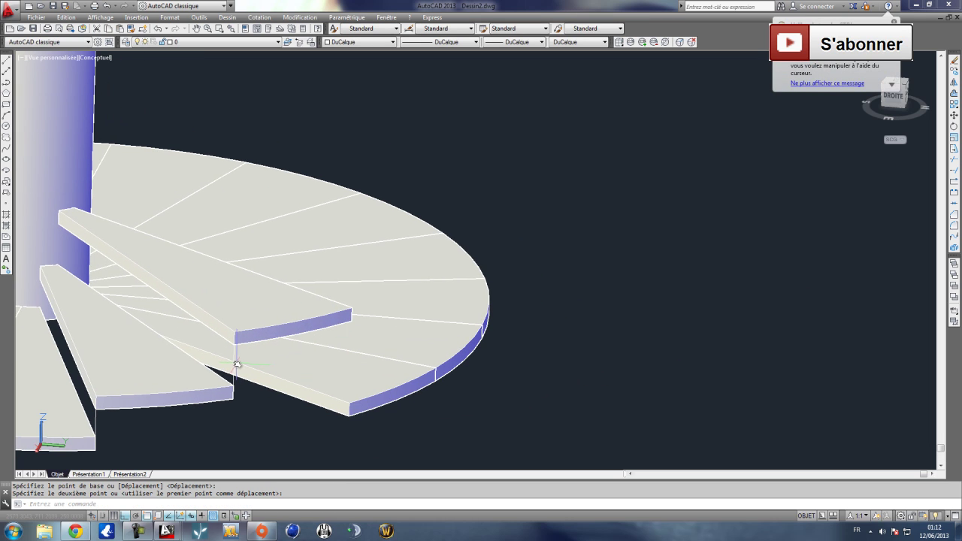
pyautogui.click(954, 71)
pyautogui.click(234, 380)
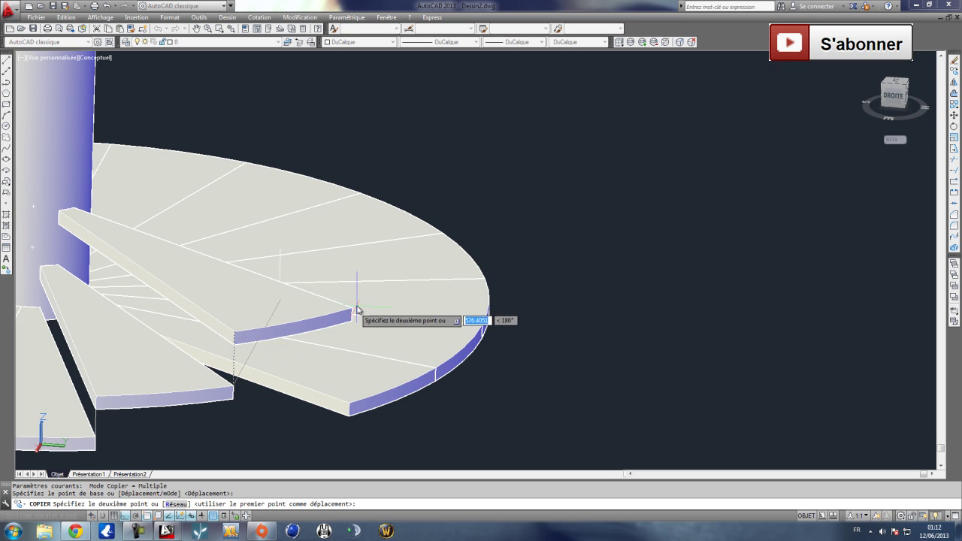
pyautogui.click(350, 314)
pyautogui.click(455, 378)
pyautogui.scroll(2, 443, 373)
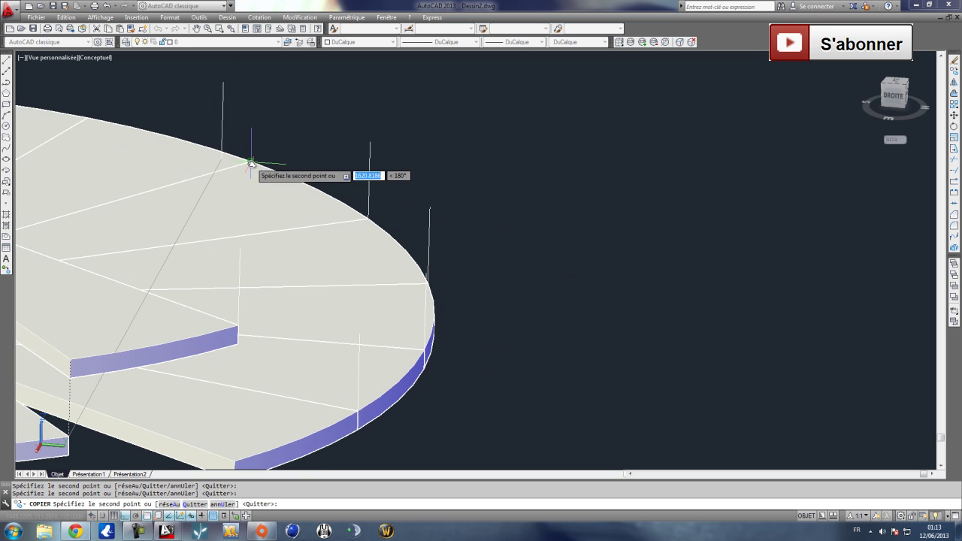
pyautogui.moveTo(251, 163); pyautogui.dragTo(422, 253, button='middle')
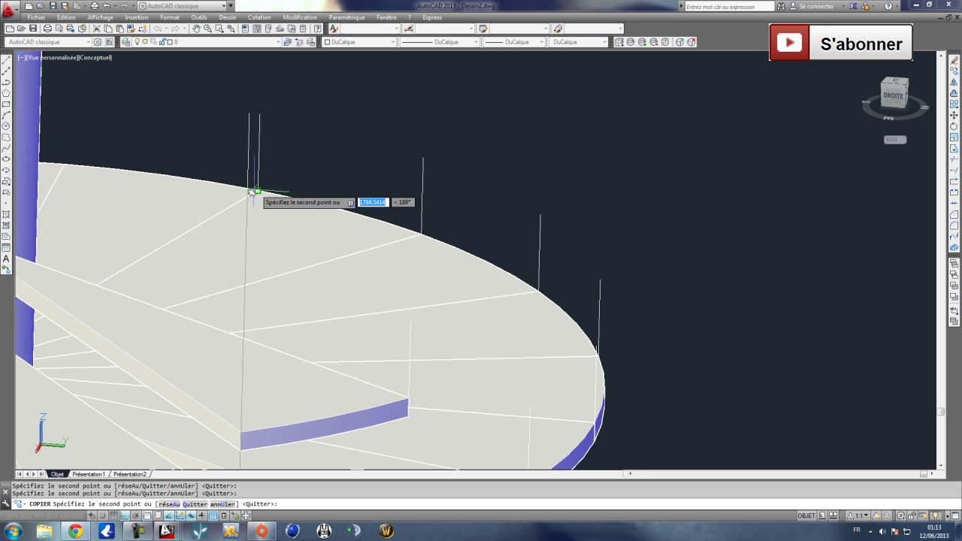
pyautogui.moveTo(256, 190); pyautogui.dragTo(338, 262, button='middle')
pyautogui.scroll(-5, 386, 337)
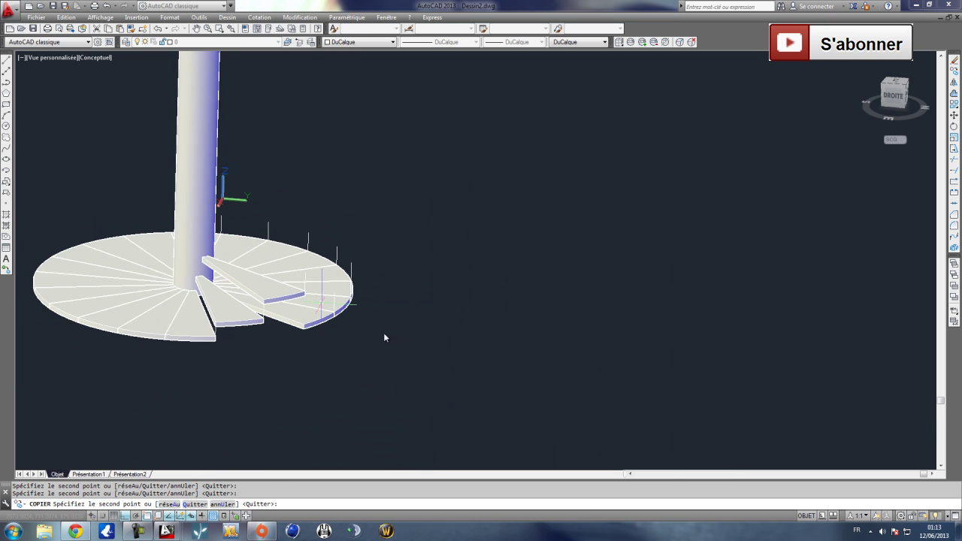
pyautogui.press('Escape')
# Move the next eight steps and their guide lines up so the first step's outer corner meets the adjoining vertical line's upper end.
pyautogui.scroll(3, 270, 279)
pyautogui.click(100, 17)
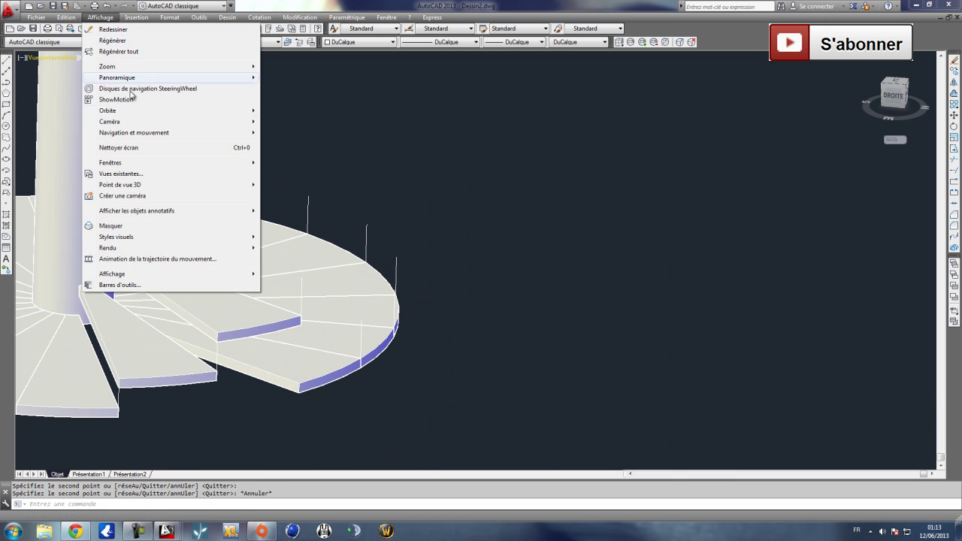
pyautogui.moveTo(127, 114)
pyautogui.click(302, 123)
pyautogui.moveTo(368, 318)
pyautogui.mouseDown()
pyautogui.moveTo(277, 350)
pyautogui.moveTo(282, 285)
pyautogui.moveTo(449, 260)
pyautogui.moveTo(408, 221)
pyautogui.moveTo(365, 273)
pyautogui.moveTo(365, 303)
pyautogui.moveTo(348, 318)
pyautogui.moveTo(447, 315)
pyautogui.moveTo(369, 322)
pyautogui.mouseUp()
pyautogui.press('Escape')
pyautogui.click(303, 351)
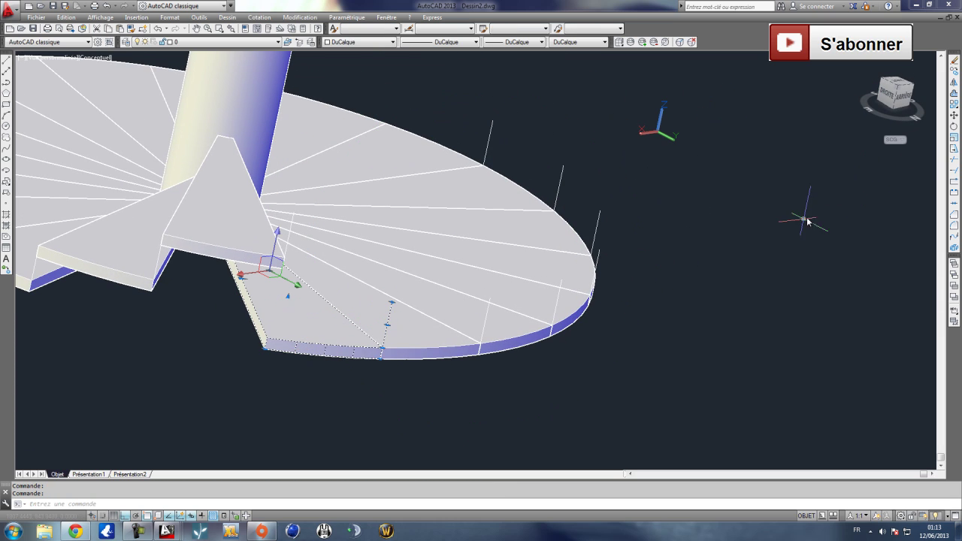
pyautogui.click(636, 433)
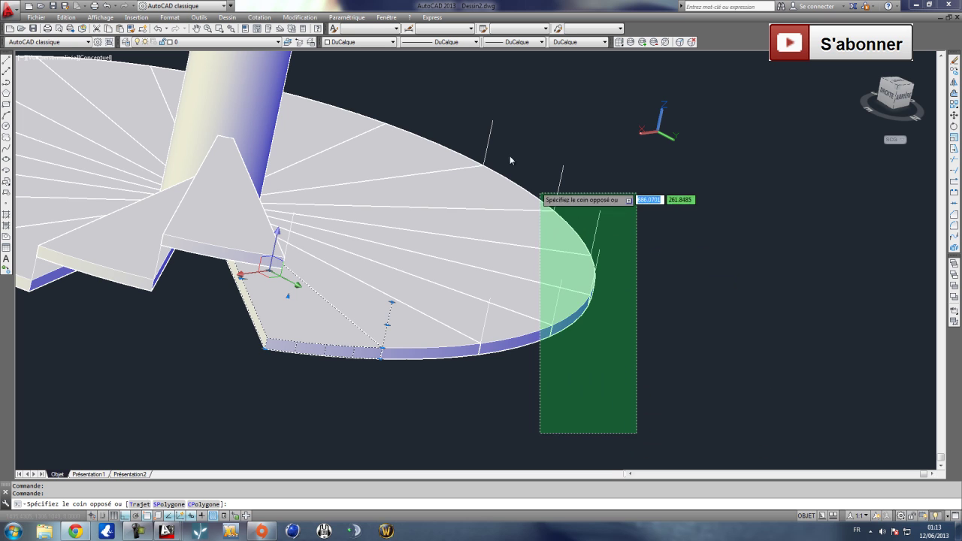
pyautogui.click(411, 91)
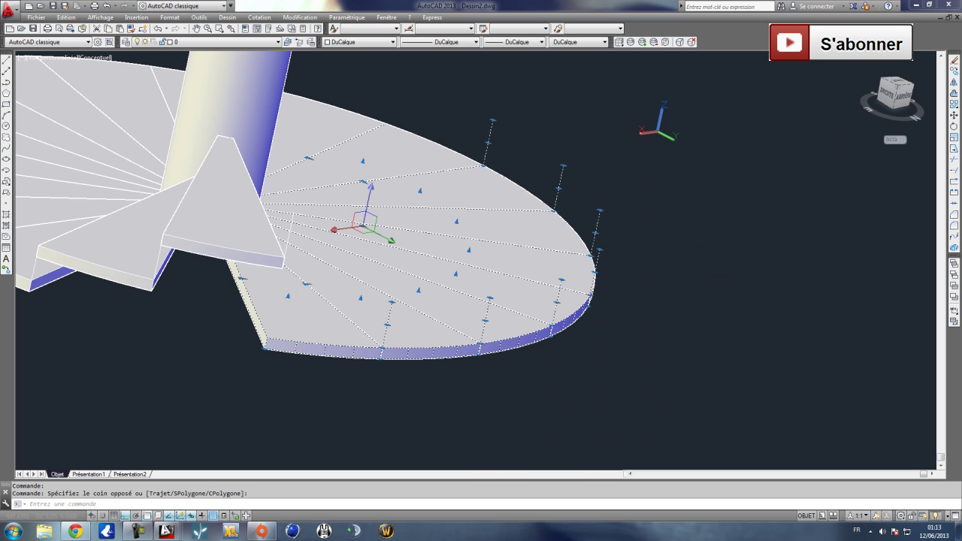
pyautogui.click(954, 115)
pyautogui.click(265, 348)
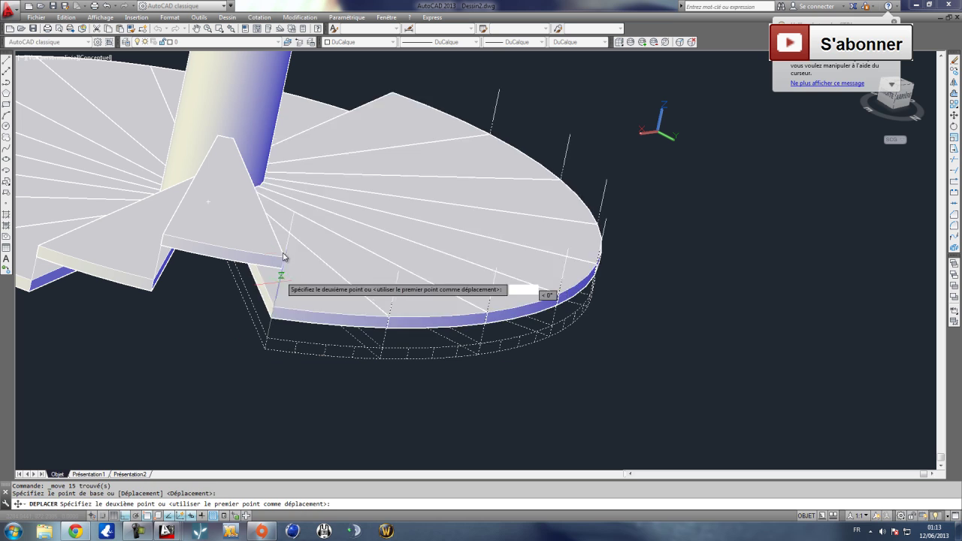
pyautogui.click(281, 210)
# Move the following seven steps and their guide lines up, leaving the first raised step, so the joint meets its vertical line's upper end.
pyautogui.moveTo(375, 234); pyautogui.dragTo(297, 307, button='middle')
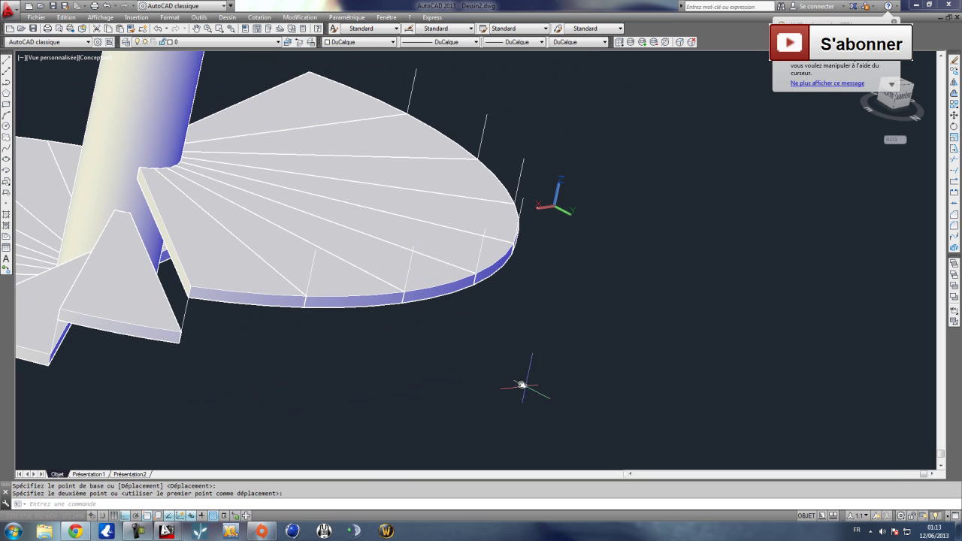
pyautogui.click(537, 388)
pyautogui.click(355, 74)
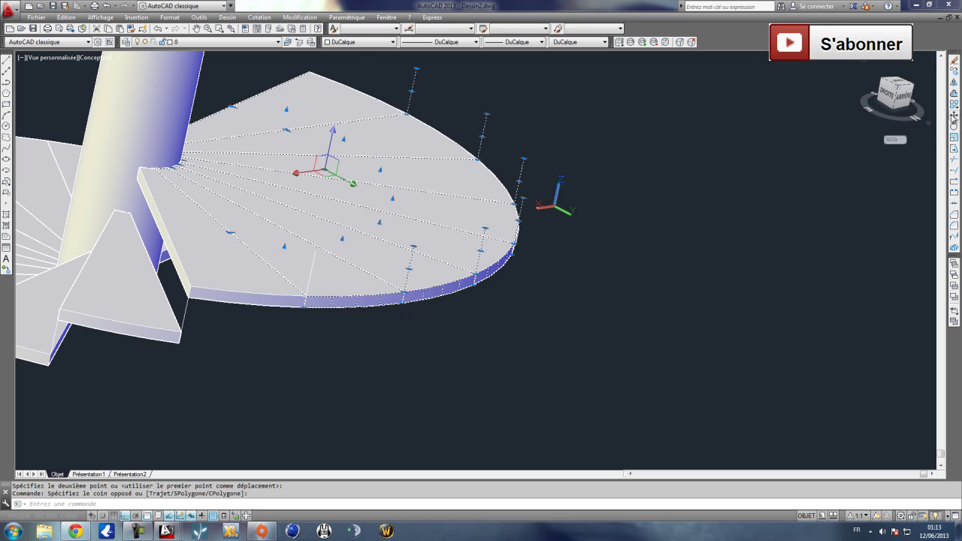
pyautogui.click(952, 115)
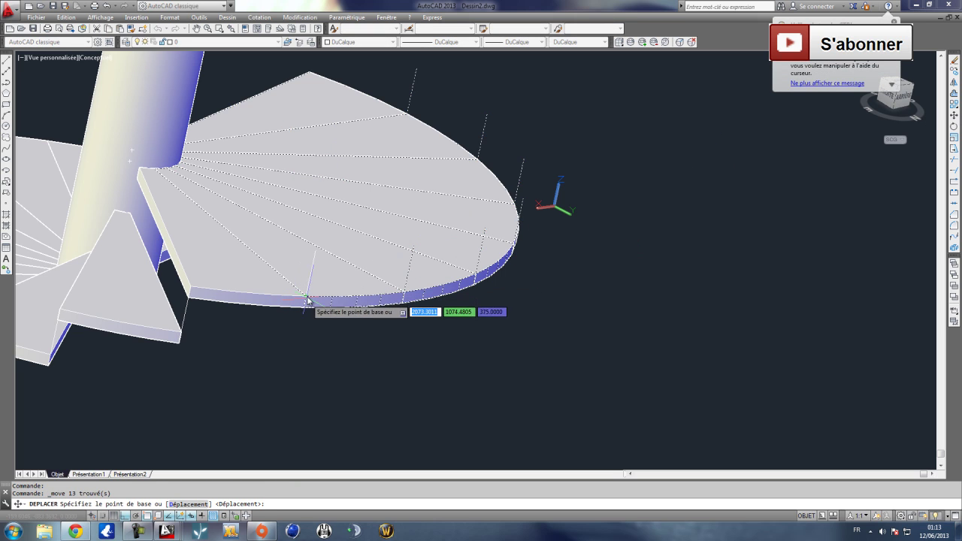
pyautogui.click(306, 301)
pyautogui.click(314, 259)
# Raise the remaining six steps with their guide lines from the next joint to the upper end of its vertical line.
pyautogui.moveTo(366, 268); pyautogui.dragTo(262, 344, button='middle')
pyautogui.click(429, 336)
pyautogui.click(325, 115)
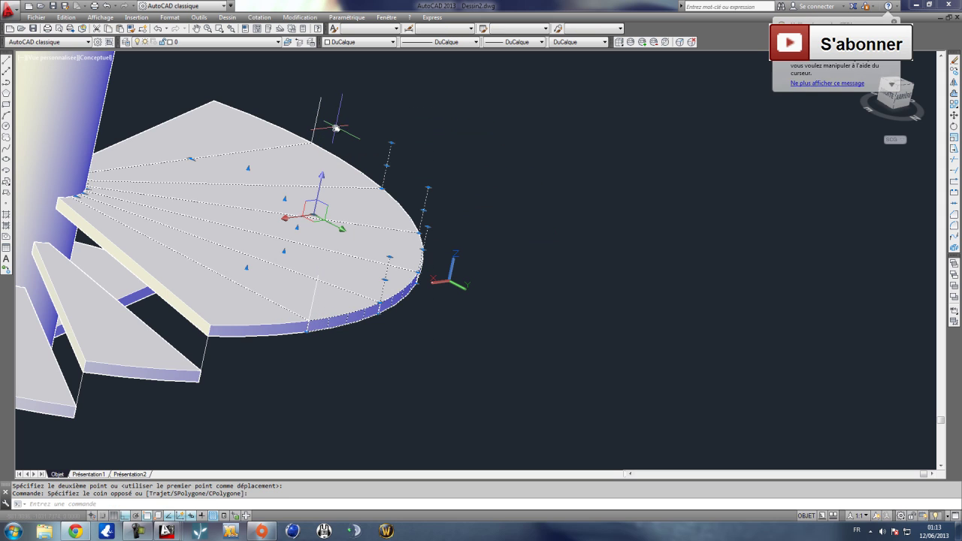
pyautogui.click(275, 120)
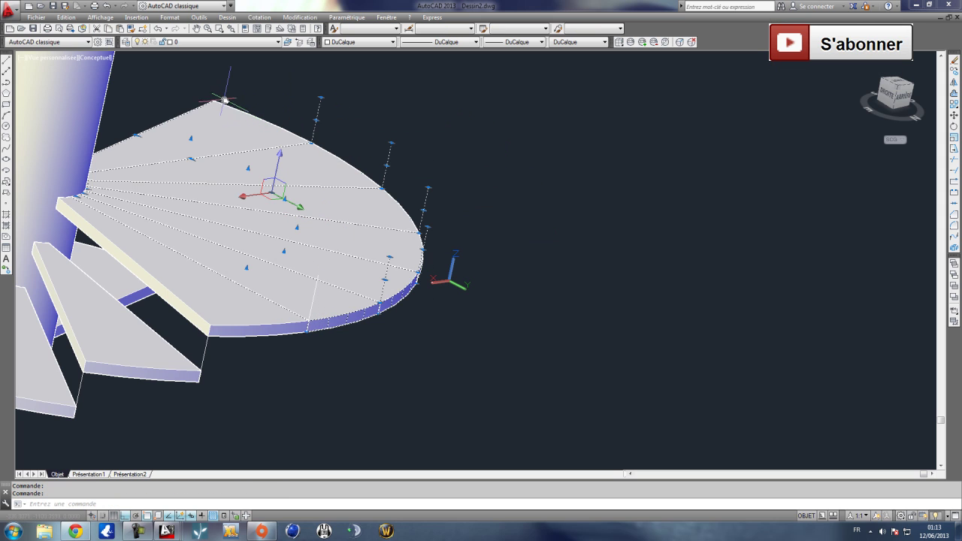
pyautogui.click(176, 68)
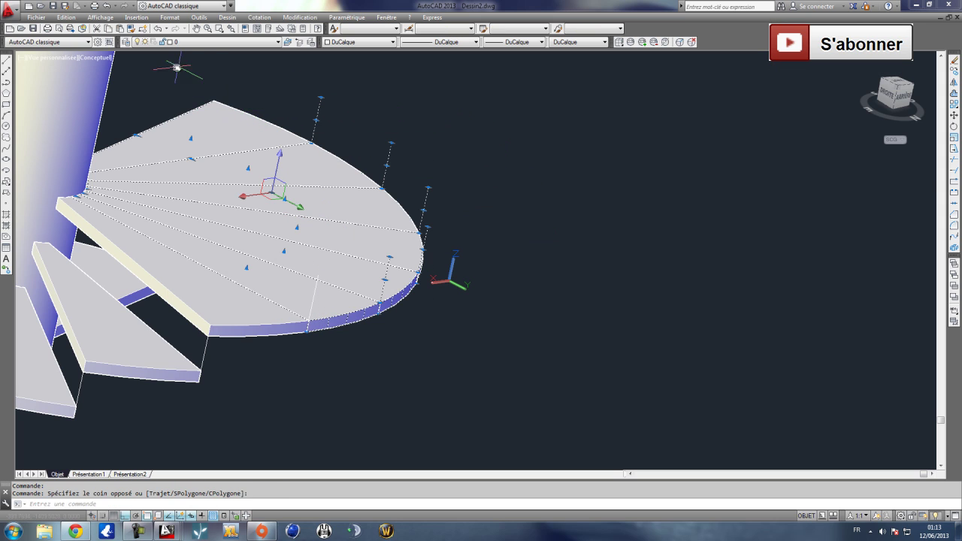
pyautogui.click(954, 115)
pyautogui.click(308, 321)
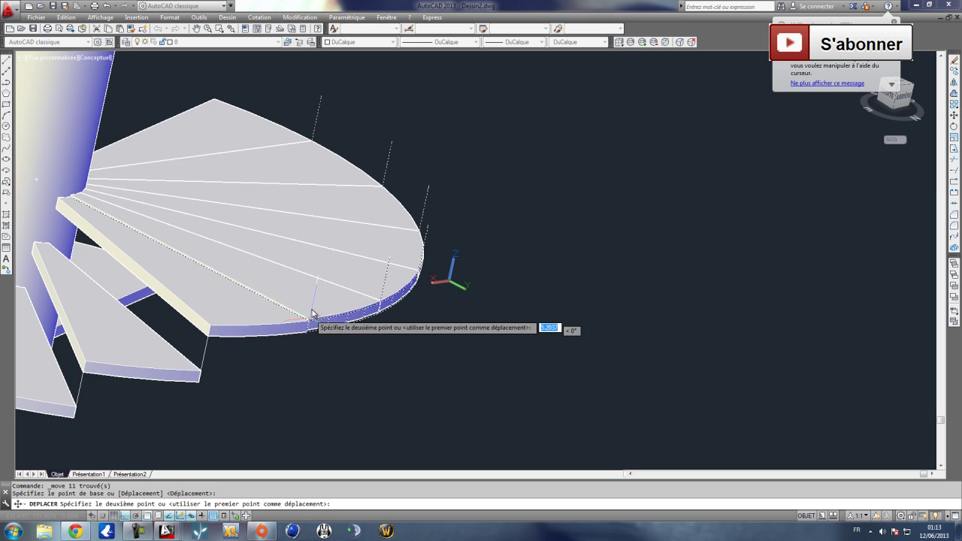
pyautogui.click(309, 277)
# Raise the remaining five upper steps and their guide lines from the next joint's outer corner to its vertical line's upper end.
pyautogui.scroll(-5, 353, 336)
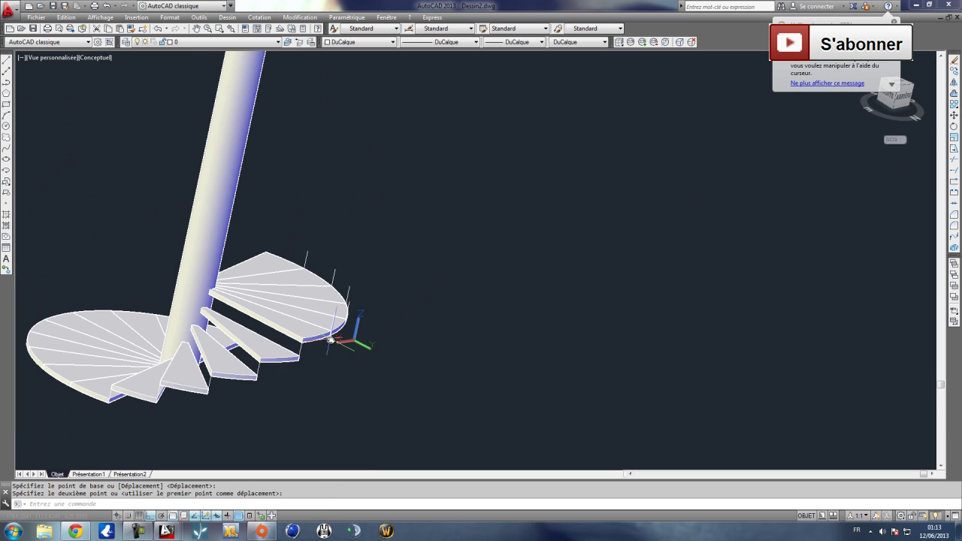
pyautogui.scroll(2, 330, 339)
pyautogui.click(110, 18)
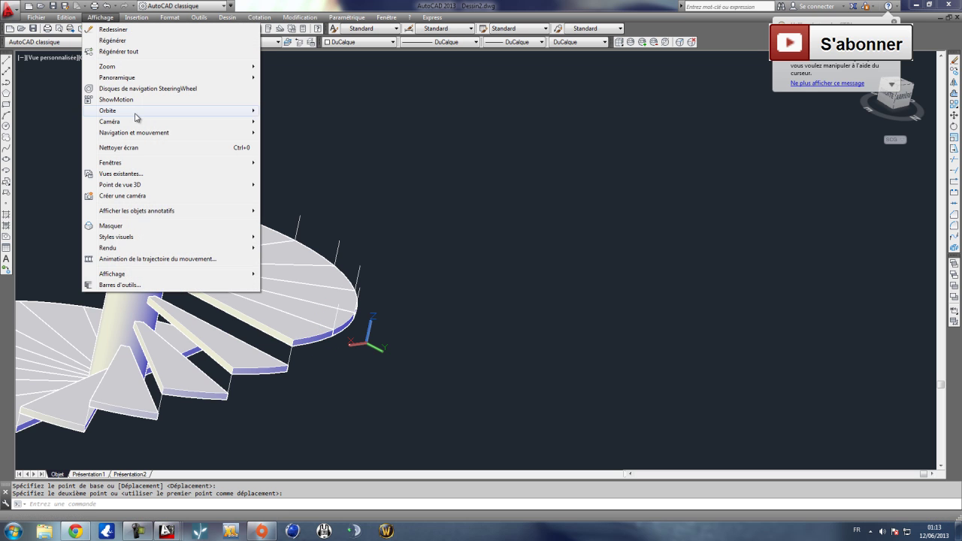
pyautogui.moveTo(188, 115)
pyautogui.click(300, 121)
pyautogui.moveTo(328, 300); pyautogui.dragTo(466, 369)
pyautogui.press('Escape')
pyautogui.click(477, 344)
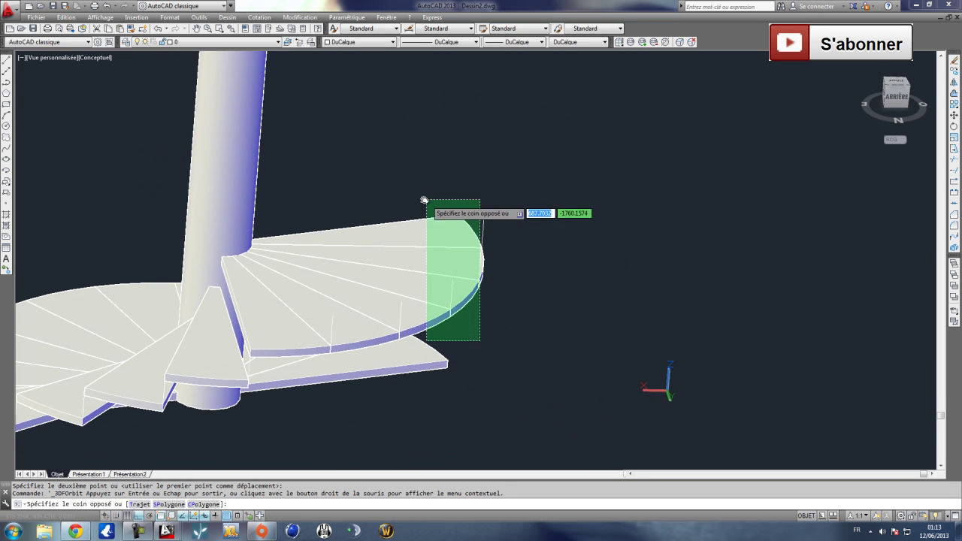
pyautogui.click(359, 198)
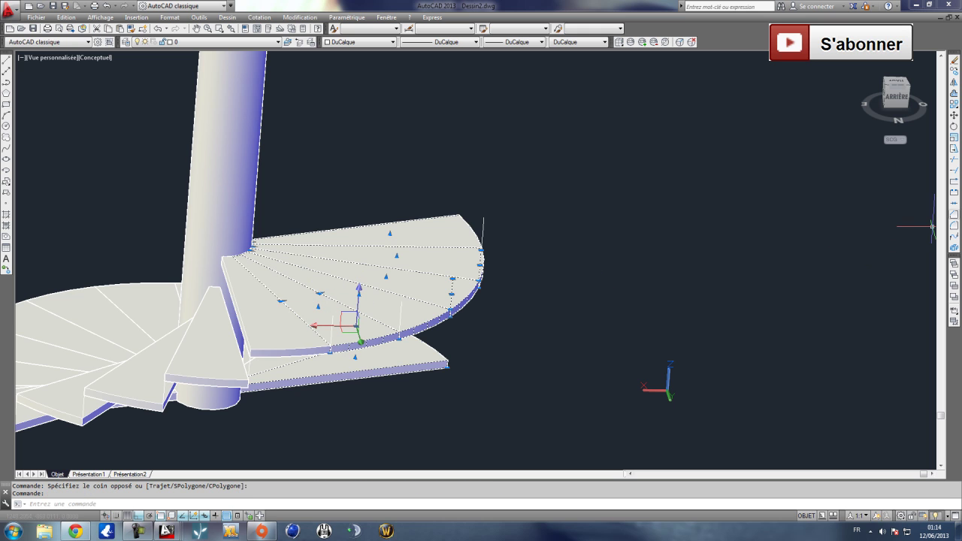
pyautogui.click(955, 120)
pyautogui.scroll(2, 353, 339)
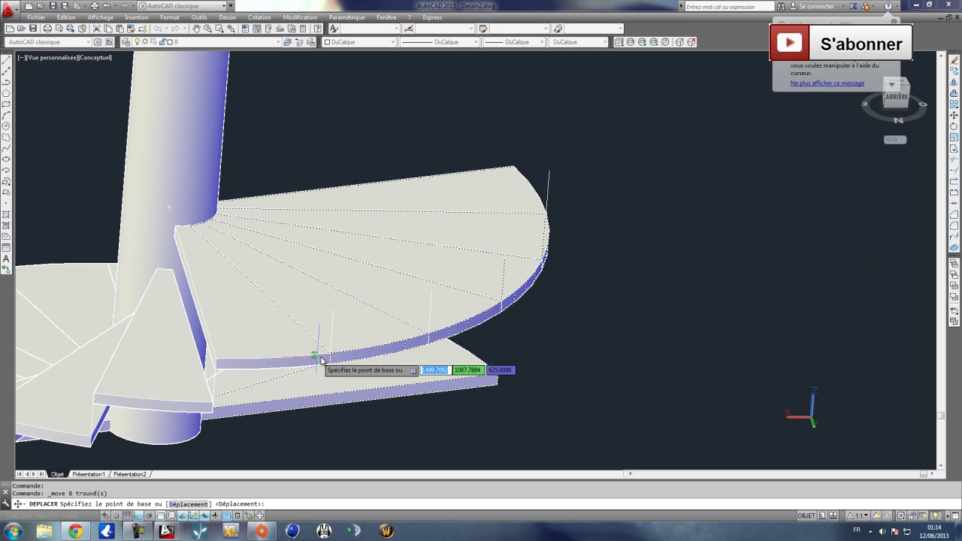
pyautogui.click(329, 356)
pyautogui.click(332, 321)
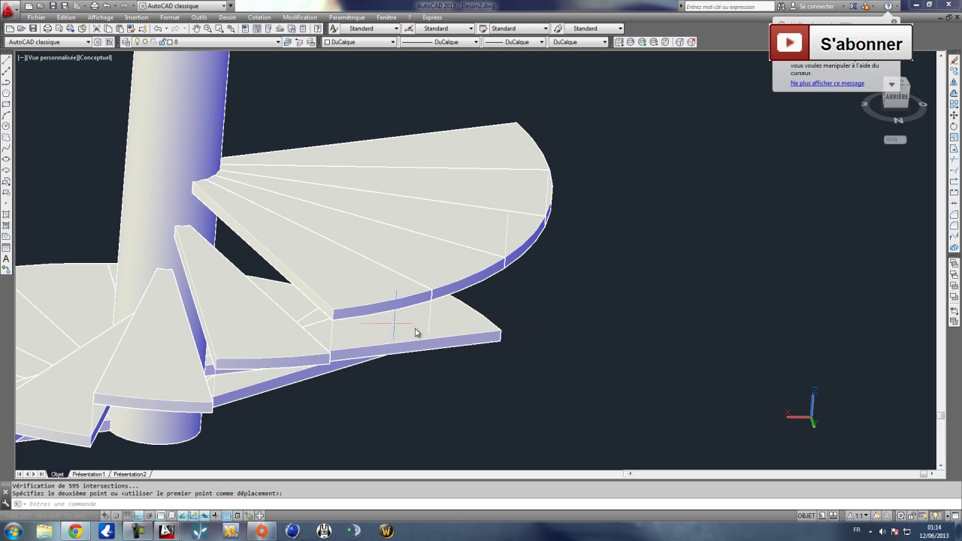
# Move the vertical line left below the raised steps up so its lower end meets the first joint on their outer rim.
pyautogui.moveTo(432, 334); pyautogui.dragTo(390, 357, button='middle')
pyautogui.scroll(-2, 390, 356)
pyautogui.moveTo(451, 342); pyautogui.dragTo(414, 343, button='middle')
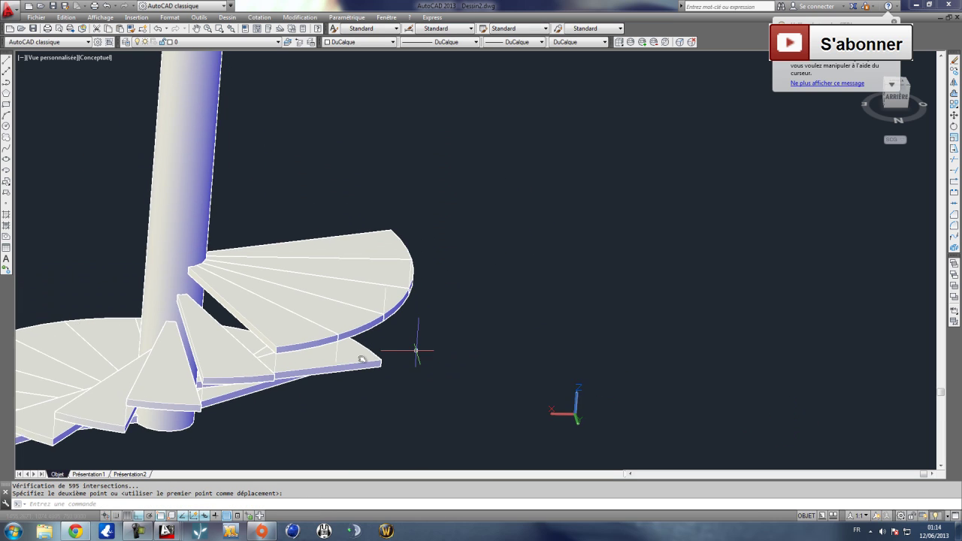
pyautogui.scroll(2, 414, 343)
pyautogui.click(319, 362)
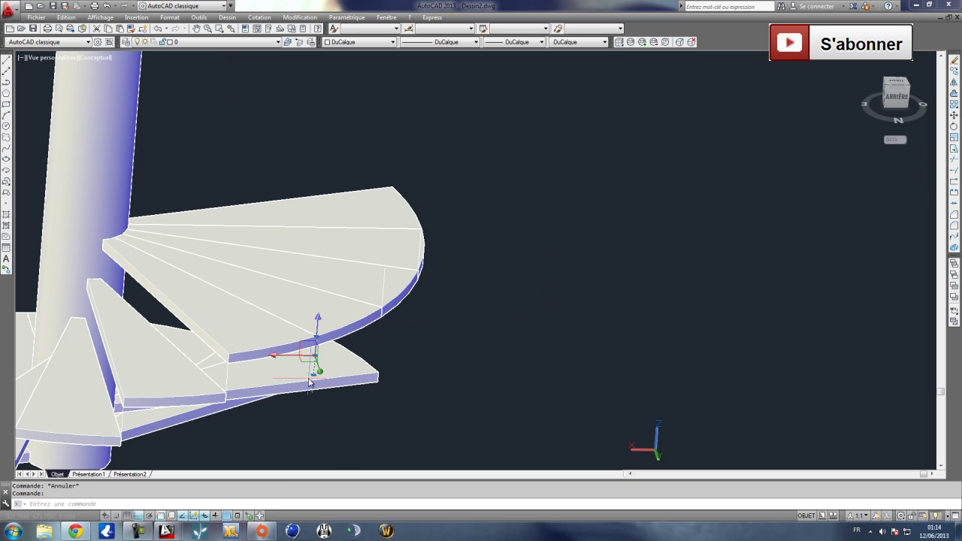
pyautogui.scroll(3, 510, 300)
pyautogui.moveTo(511, 319); pyautogui.dragTo(487, 308, button='middle')
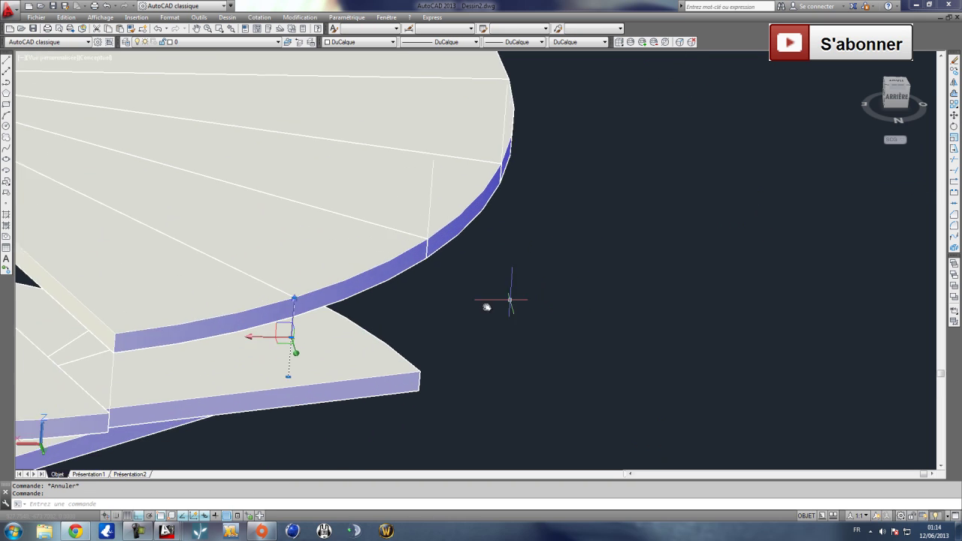
pyautogui.click(955, 116)
pyautogui.click(289, 375)
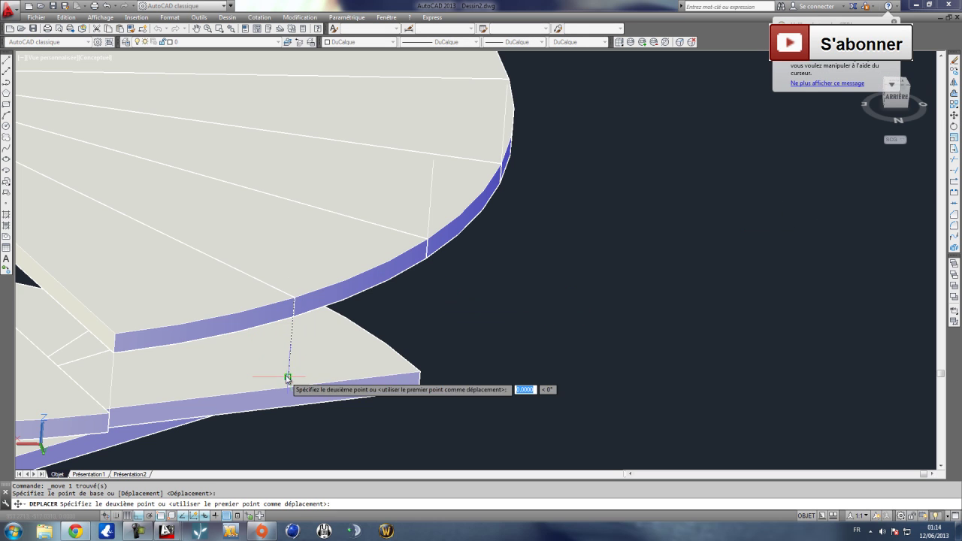
pyautogui.press('Escape')
# Raise the last four steps and their guide lines so the leading step's outer corner meets the repositioned vertical line's upper end.
pyautogui.scroll(-5, 338, 312)
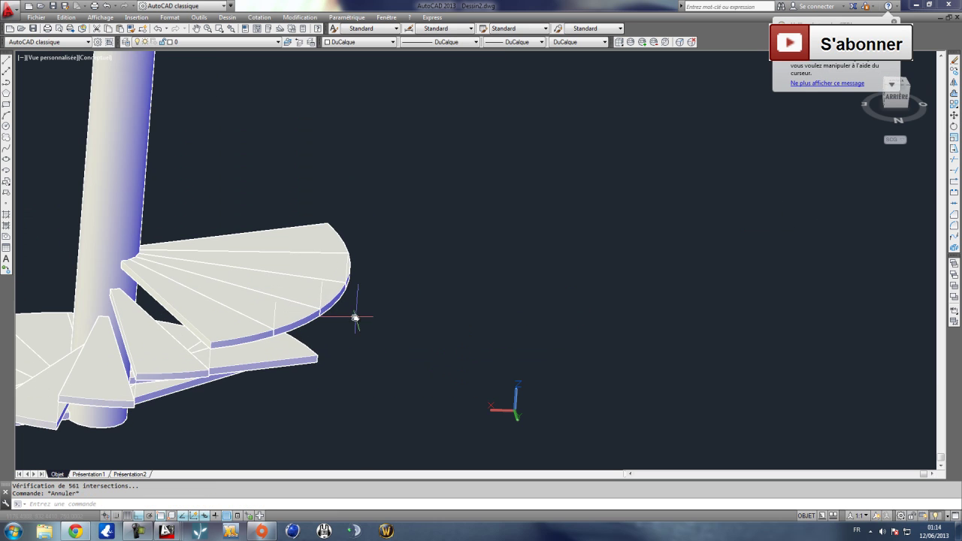
pyautogui.click(365, 331)
pyautogui.click(311, 235)
pyautogui.click(955, 117)
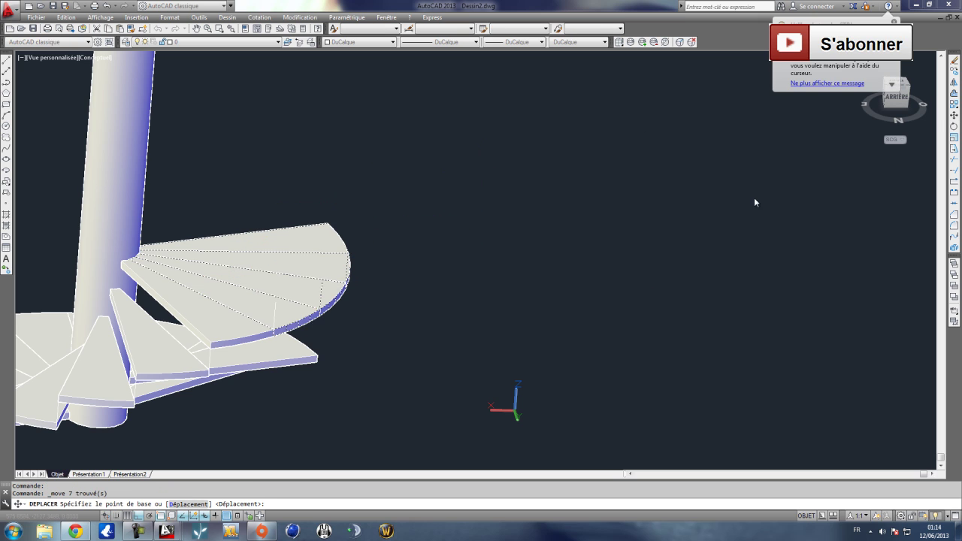
pyautogui.scroll(5, 256, 346)
pyautogui.click(302, 319)
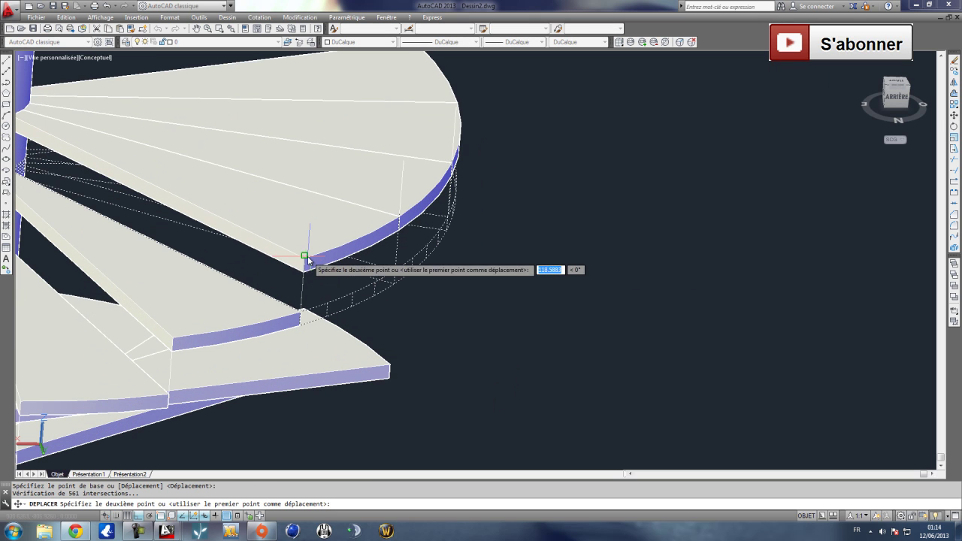
pyautogui.click(308, 260)
# Raise the last three steps and their guide lines from the next joint to the upper end of its vertical line.
pyautogui.scroll(-4, 324, 262)
pyautogui.scroll(5, 320, 297)
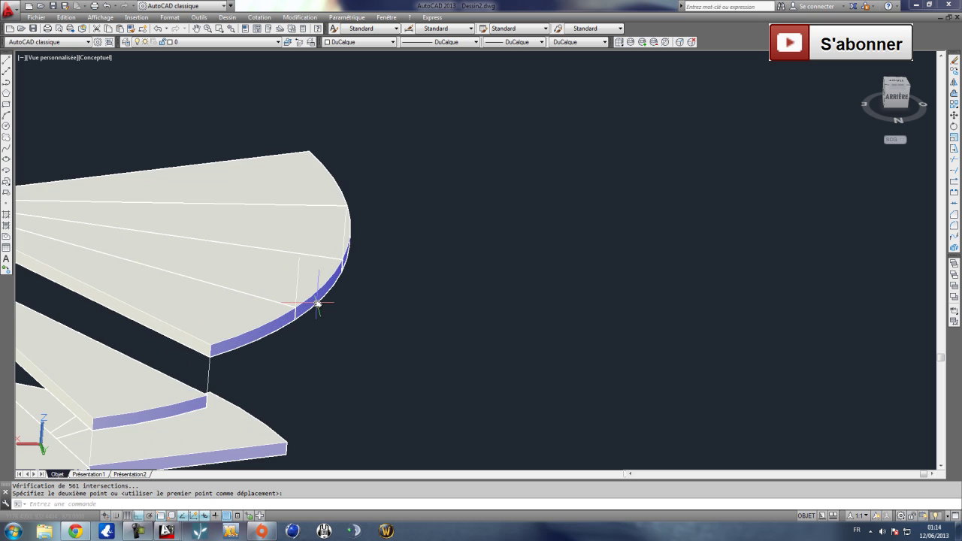
pyautogui.click(313, 159)
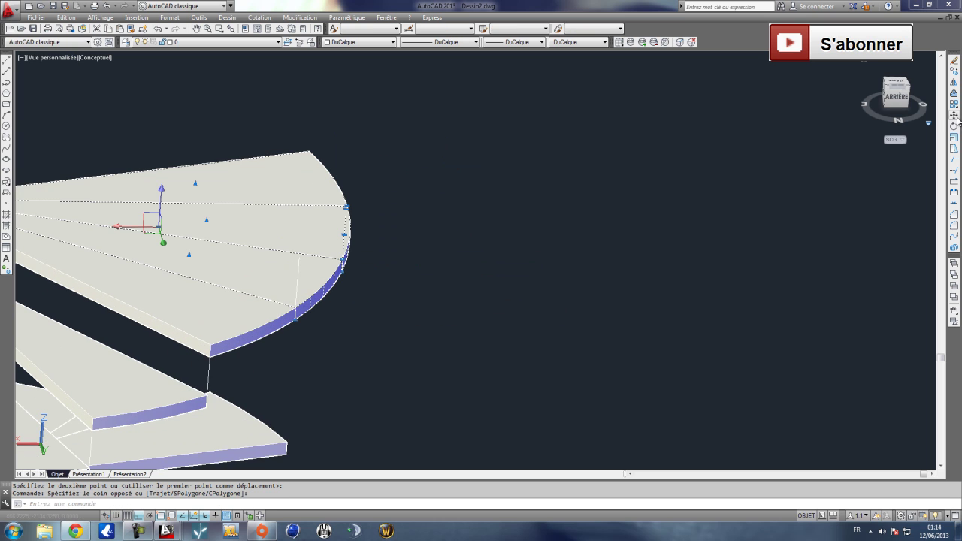
pyautogui.click(954, 115)
pyautogui.click(294, 312)
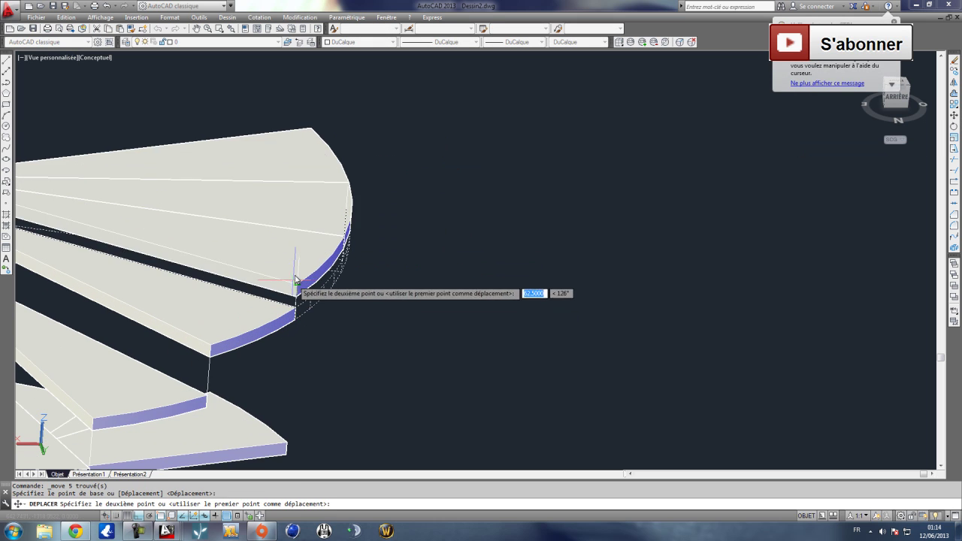
pyautogui.click(300, 256)
# Move the vertical line hanging below the last two steps' joint up so its lower end meets that joint on the rim.
pyautogui.scroll(-5, 343, 279)
pyautogui.scroll(2, 344, 263)
pyautogui.moveTo(294, 150); pyautogui.dragTo(292, 179, button='middle')
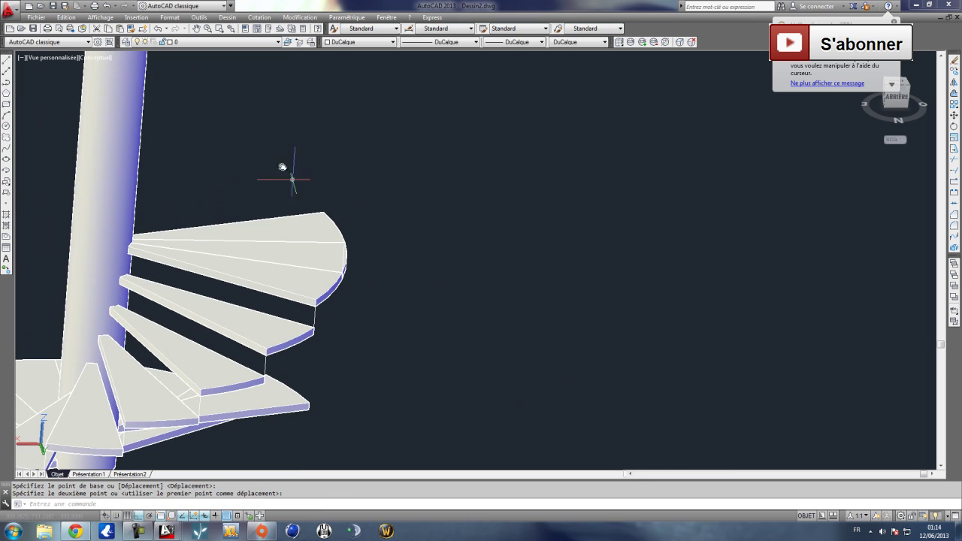
pyautogui.click(100, 18)
pyautogui.moveTo(121, 109)
pyautogui.click(311, 120)
pyautogui.moveTo(312, 120); pyautogui.dragTo(455, 230)
pyautogui.press('Escape')
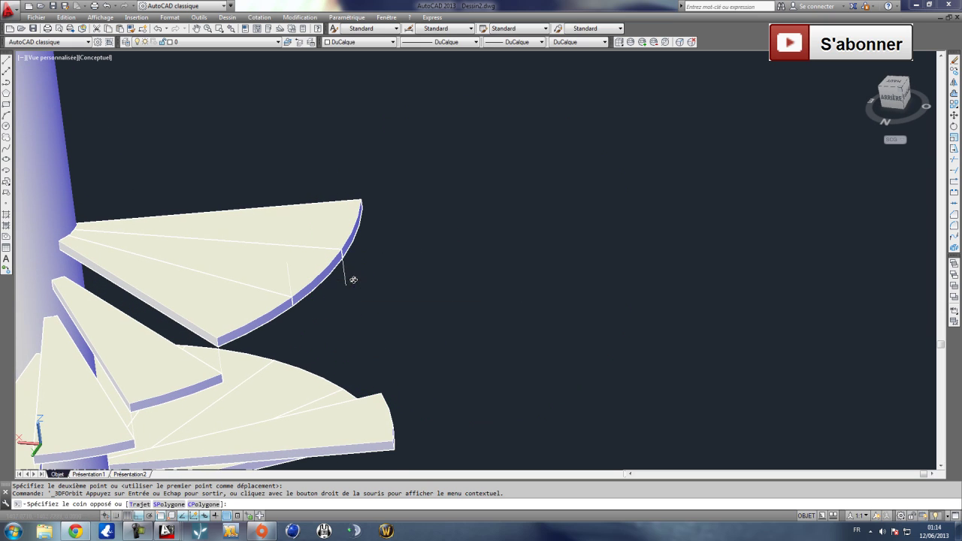
pyautogui.click(431, 265)
pyautogui.click(954, 115)
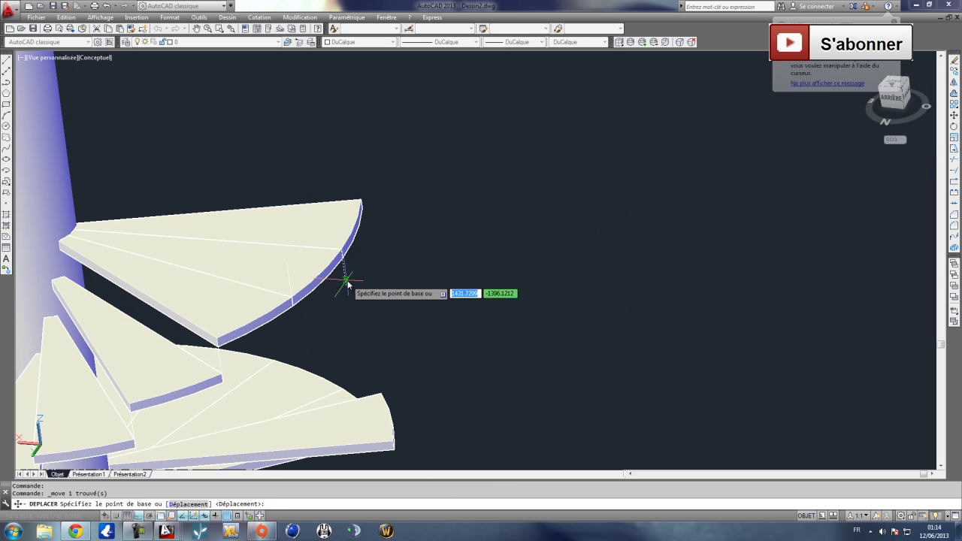
pyautogui.click(339, 251)
pyautogui.press('Escape')
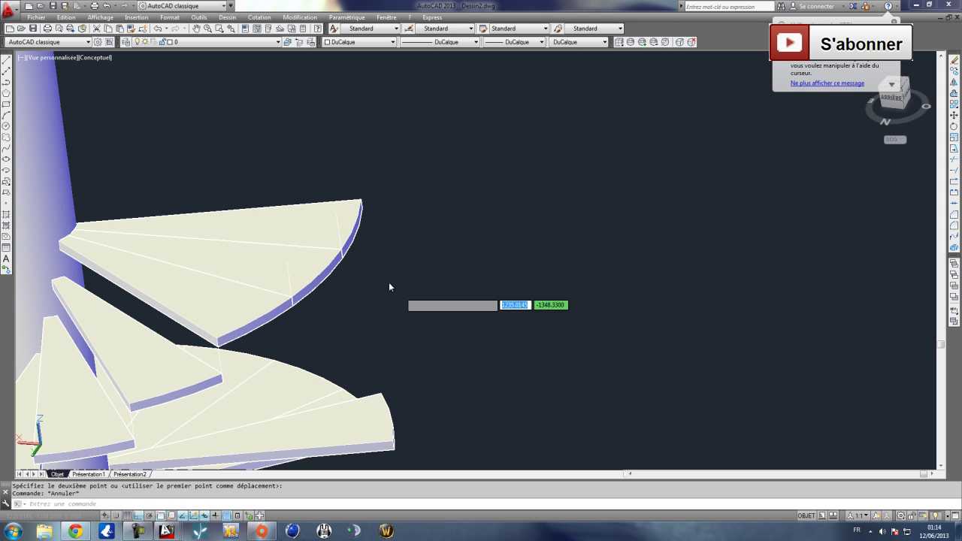
# Raise the last two steps and their guide line so the joint's outer corner meets the adjoining vertical line's upper end.
pyautogui.click(400, 293)
pyautogui.click(305, 185)
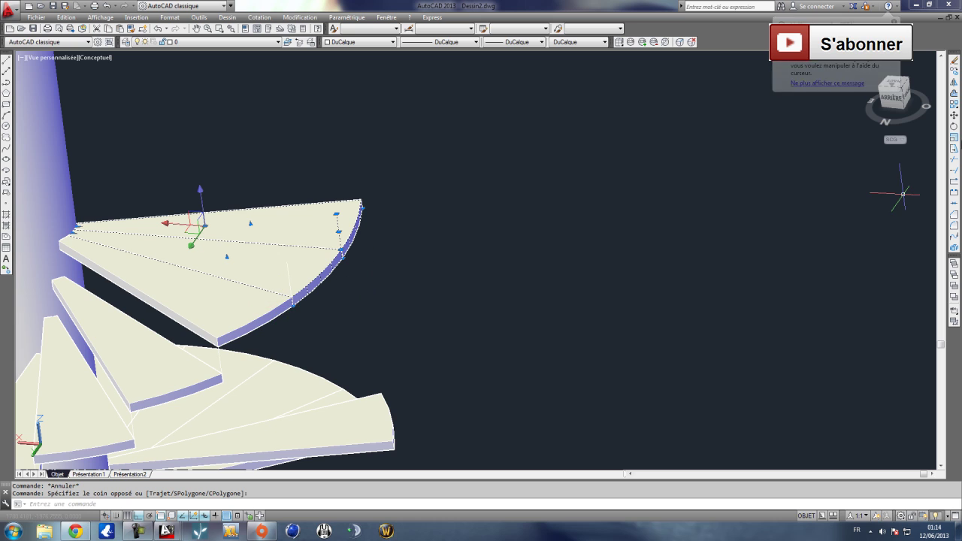
pyautogui.click(953, 115)
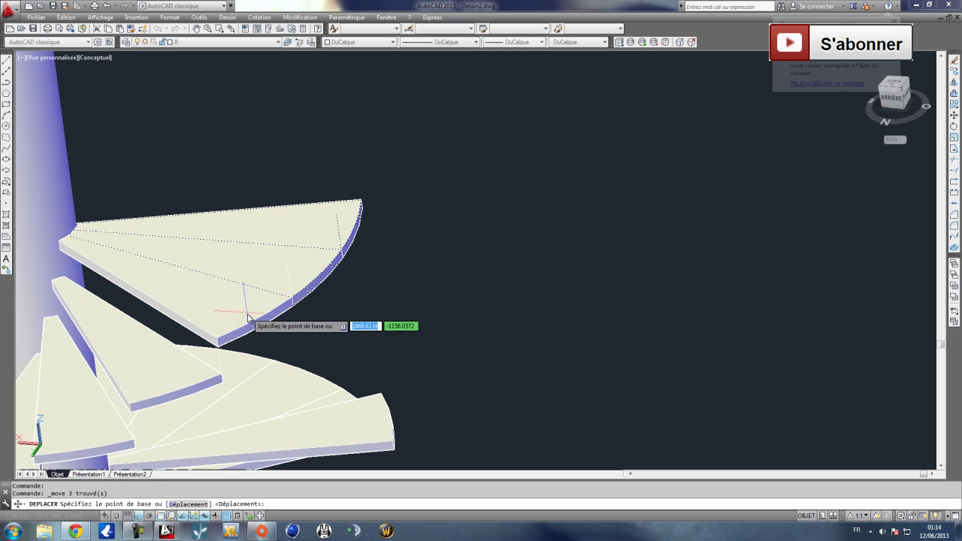
pyautogui.click(292, 297)
pyautogui.click(286, 264)
pyautogui.scroll(2, 353, 246)
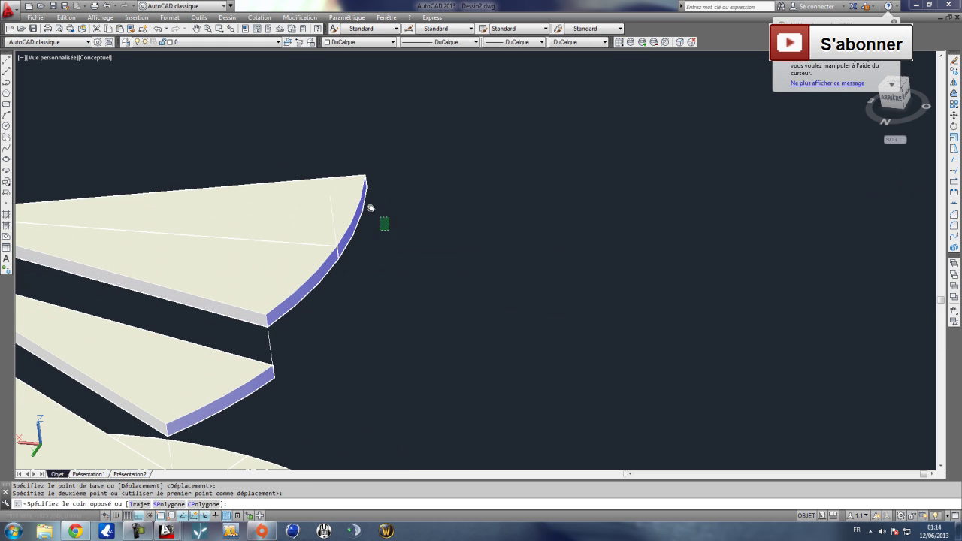
# Raise the last remaining step of the rising group so its outer corner meets the upper end of its vertical line.
pyautogui.click(842, 140)
pyautogui.click(954, 117)
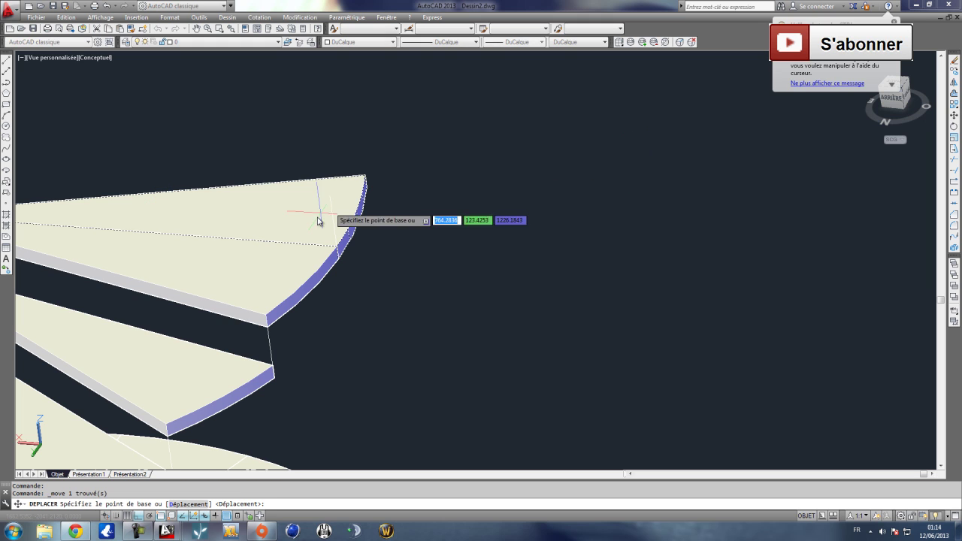
pyautogui.click(337, 248)
pyautogui.press('Escape')
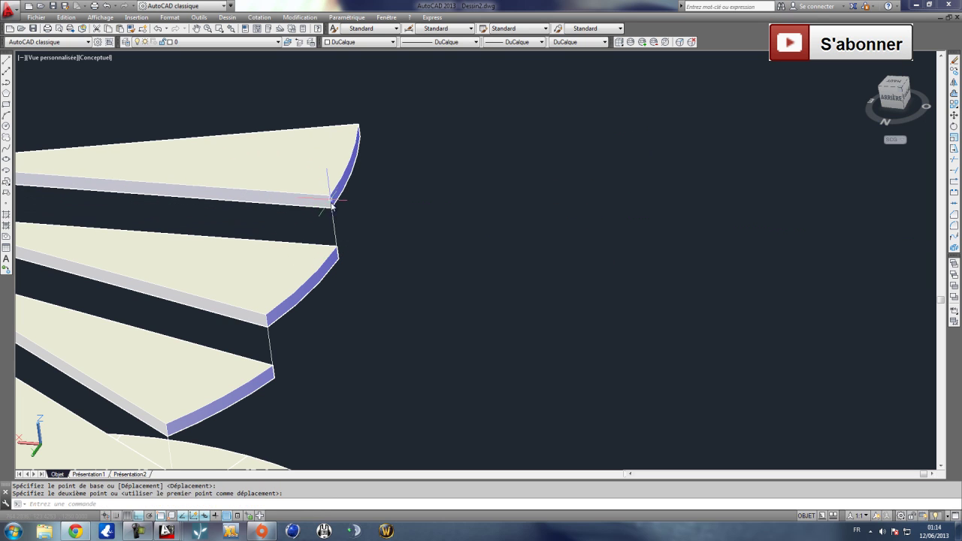
# Examine the raised steps and the remaining flat steps around the column from another side.
pyautogui.scroll(-5, 418, 251)
pyautogui.click(100, 18)
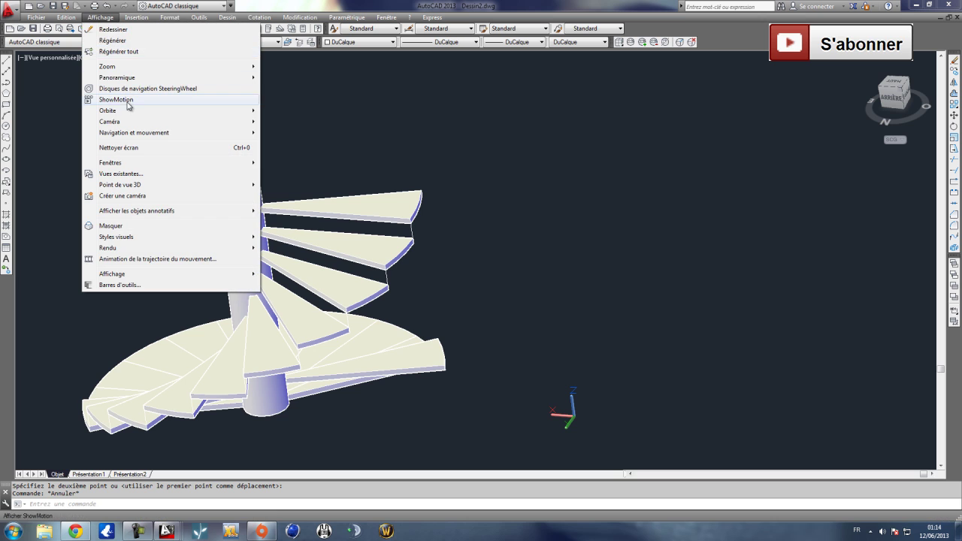
pyautogui.moveTo(244, 113)
pyautogui.click(299, 125)
pyautogui.moveTo(304, 165); pyautogui.dragTo(365, 266)
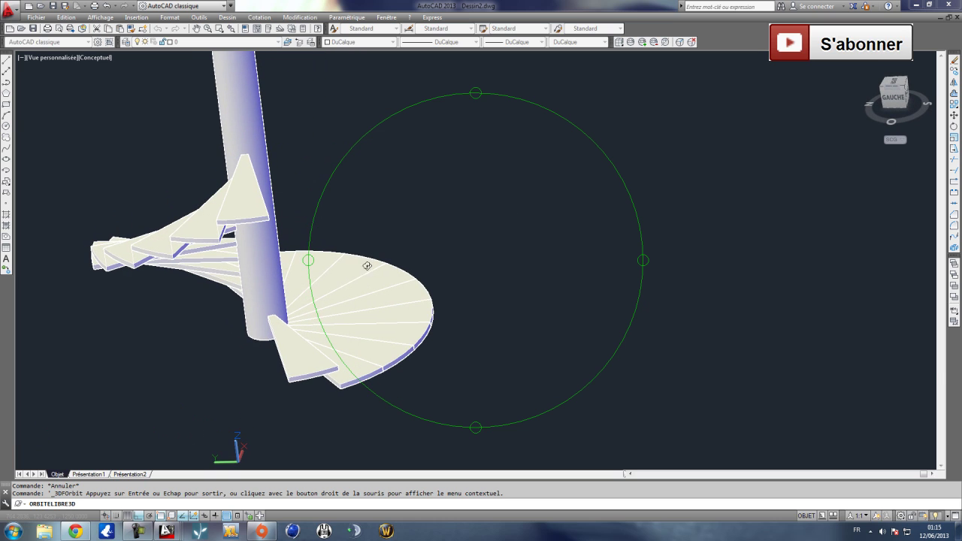
pyautogui.press('Escape')
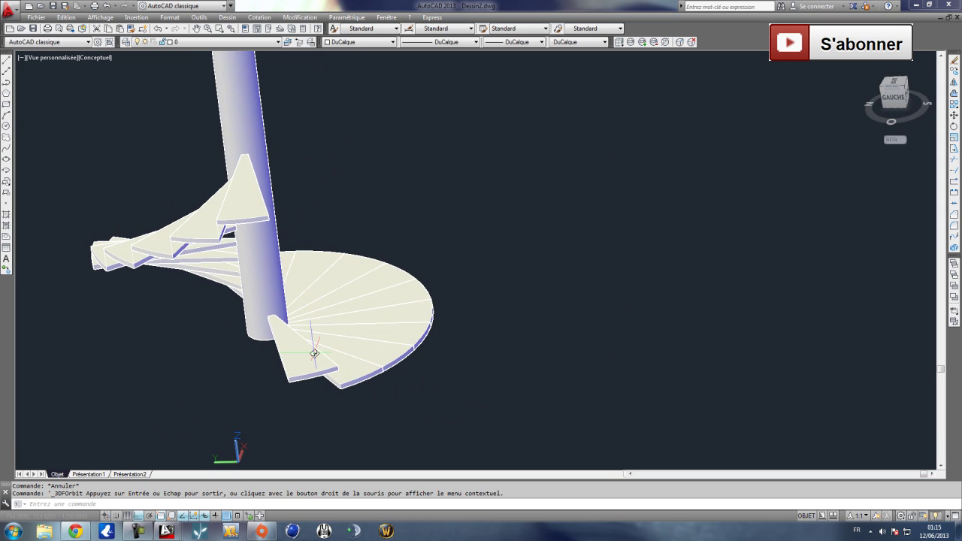
pyautogui.click(500, 402)
pyautogui.press('Escape')
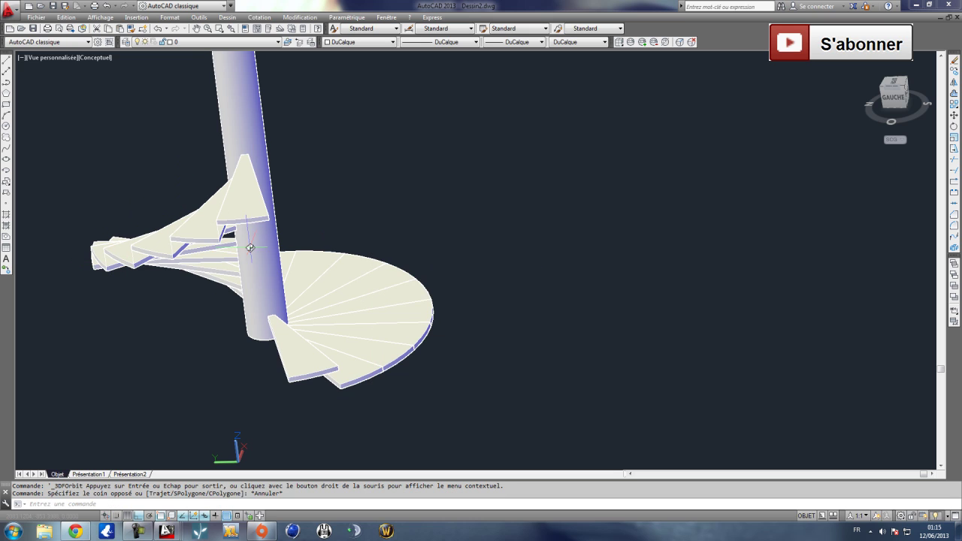
pyautogui.scroll(-5, 250, 246)
pyautogui.scroll(2, 255, 209)
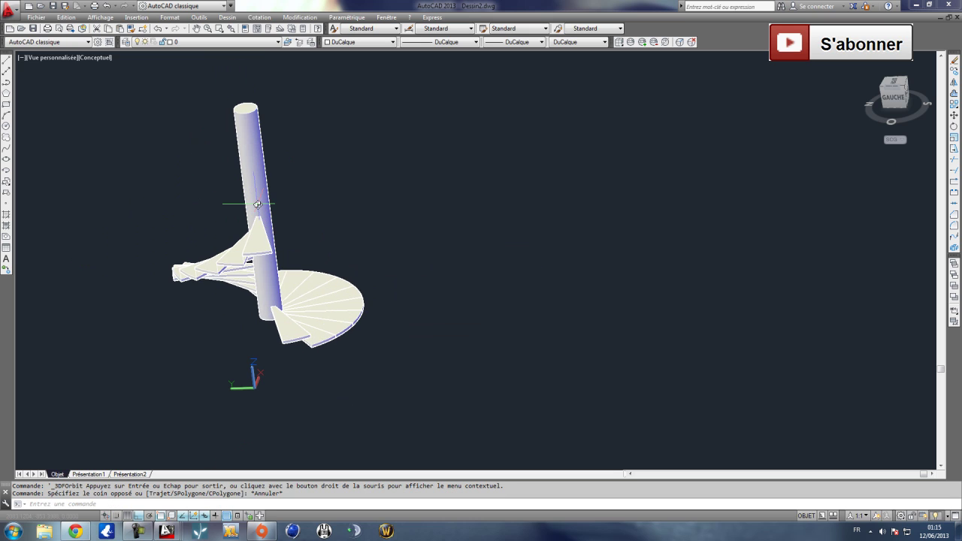
pyautogui.scroll(2, 310, 342)
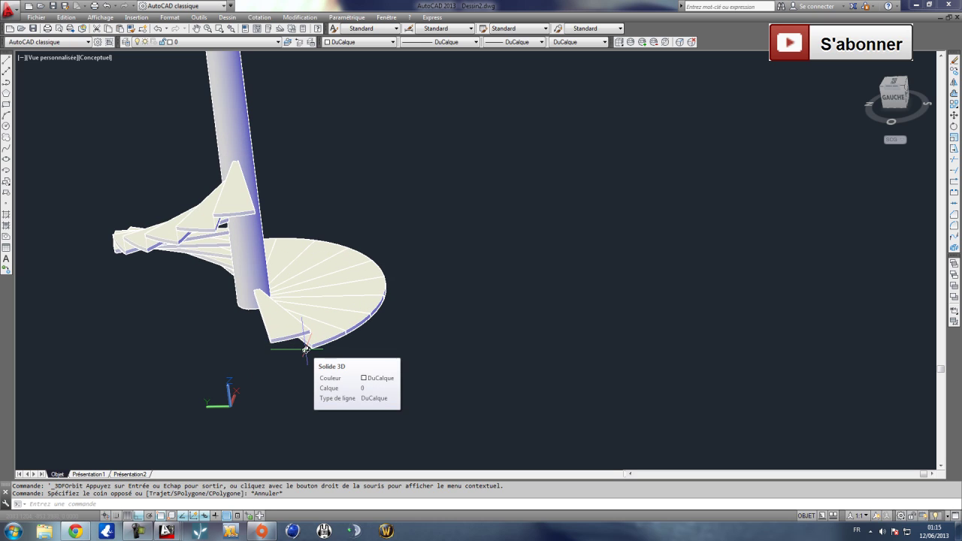
pyautogui.scroll(-3, 305, 348)
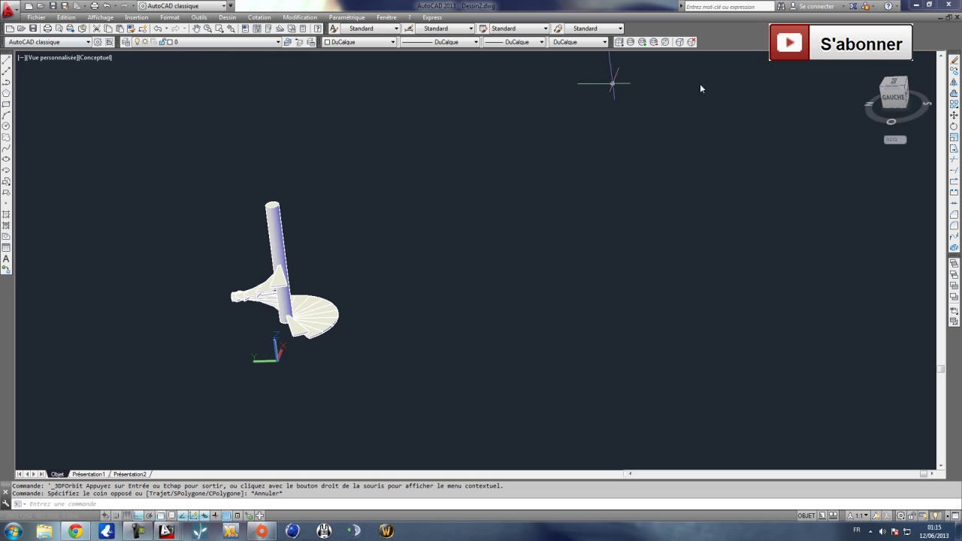
# Delete the group of unraised steps on the flat side of the staircase, keeping the column and the raised steps.
pyautogui.click(893, 83)
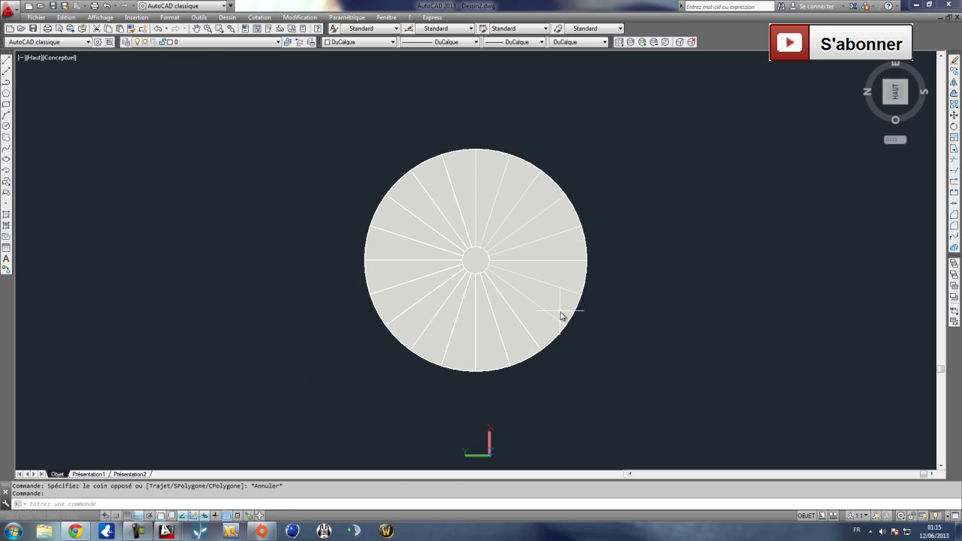
pyautogui.click(100, 16)
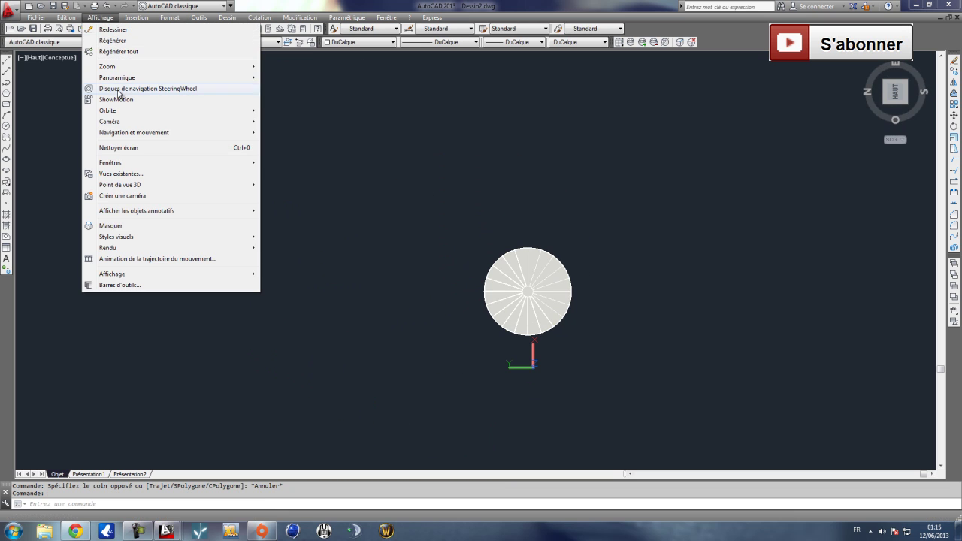
pyautogui.moveTo(114, 117)
pyautogui.click(308, 122)
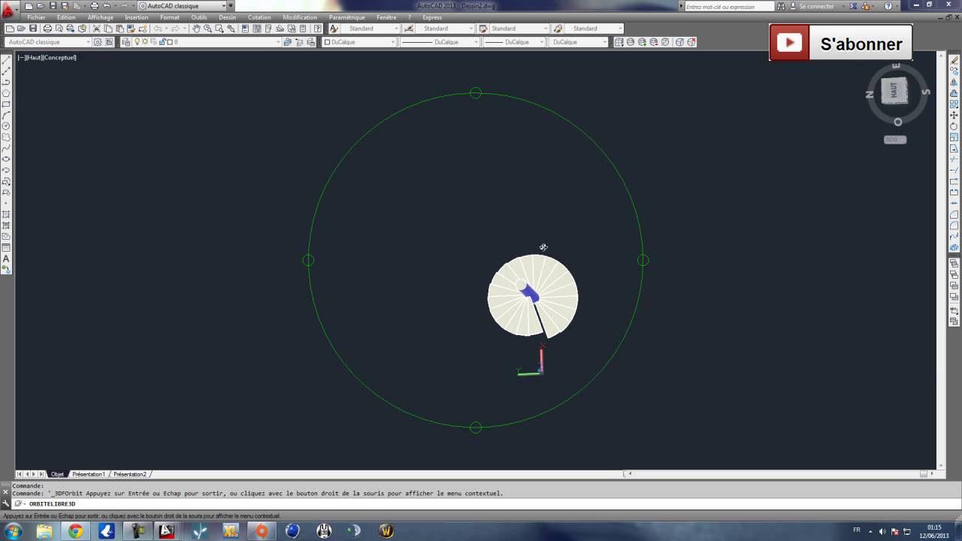
pyautogui.moveTo(571, 275); pyautogui.dragTo(543, 369)
pyautogui.press('Escape')
pyautogui.click(592, 342)
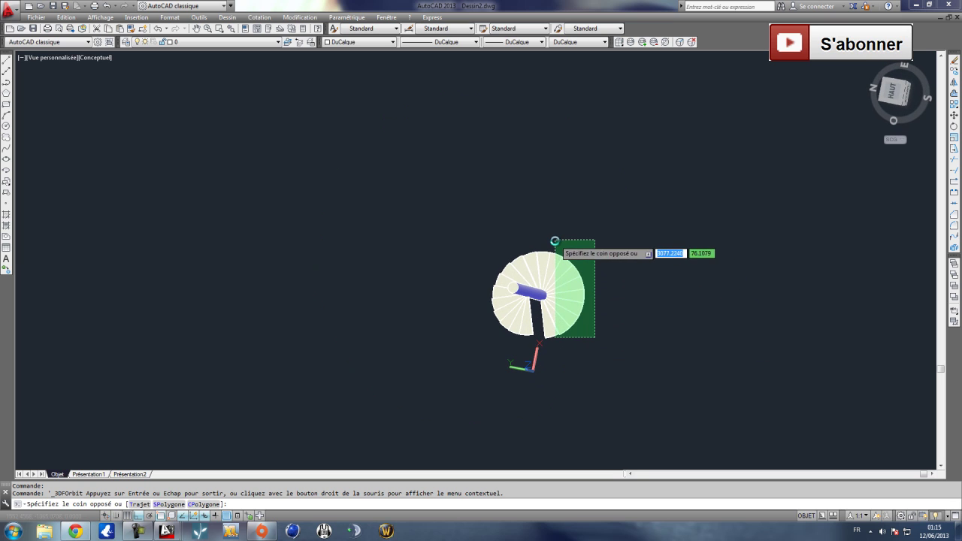
pyautogui.click(559, 250)
pyautogui.press('Delete')
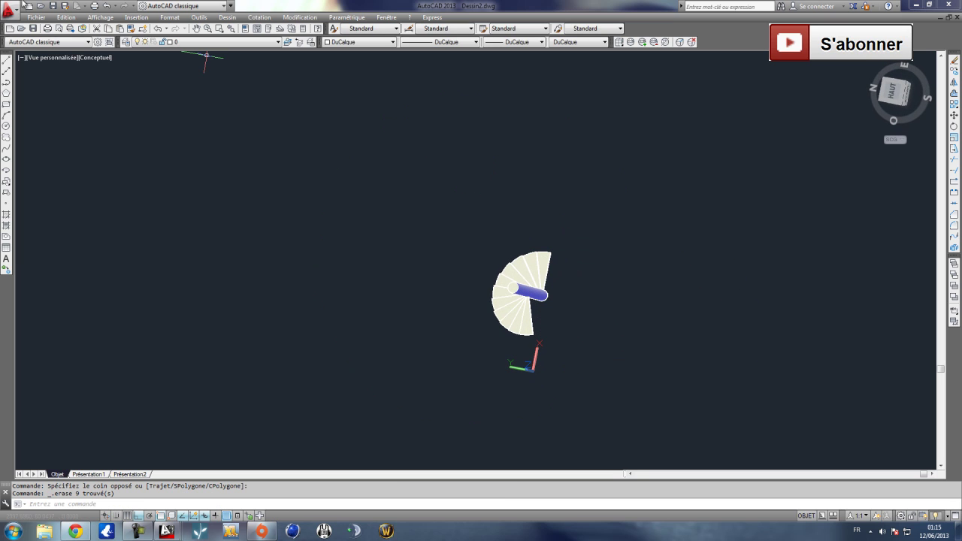
# Delete the leftover flat step at the base of the column.
pyautogui.click(101, 17)
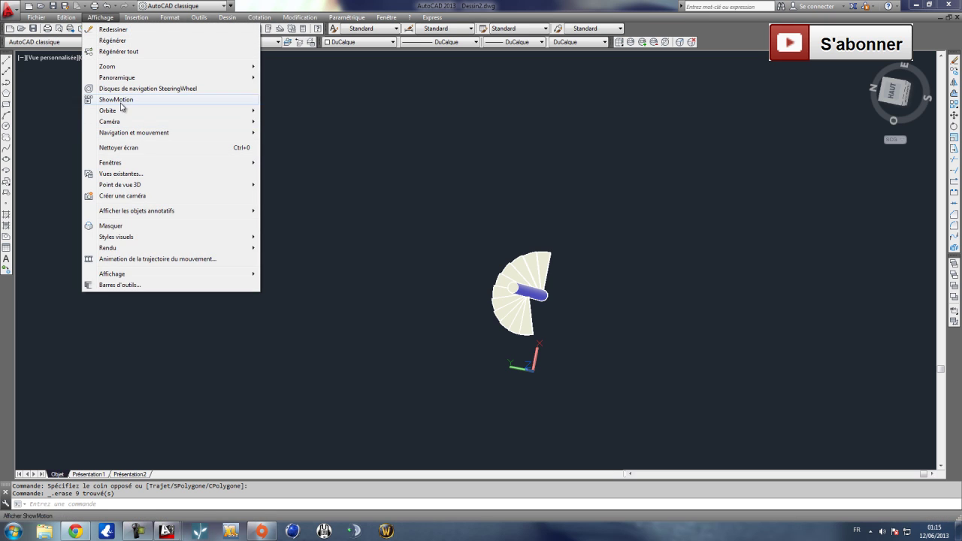
pyautogui.moveTo(233, 116)
pyautogui.click(295, 122)
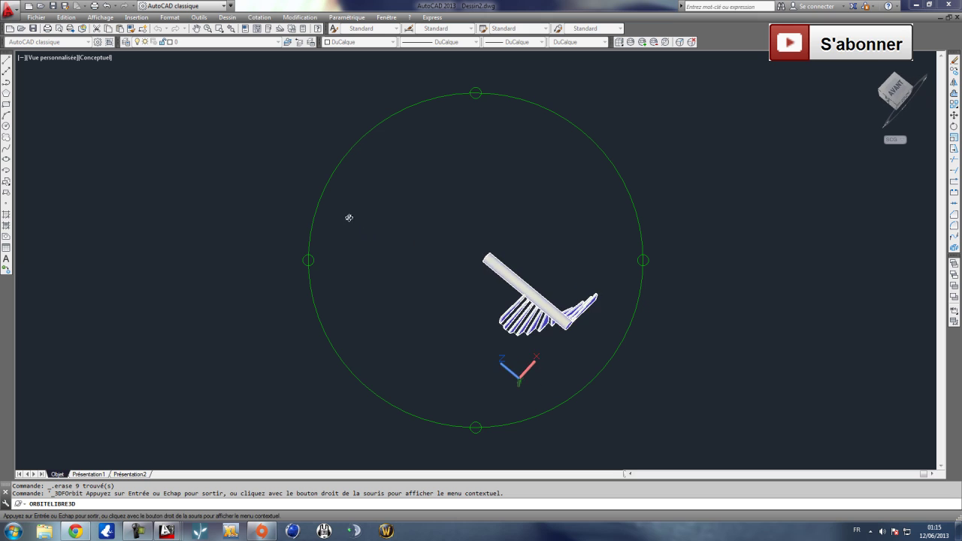
pyautogui.moveTo(473, 378); pyautogui.dragTo(474, 249)
pyautogui.press('Escape')
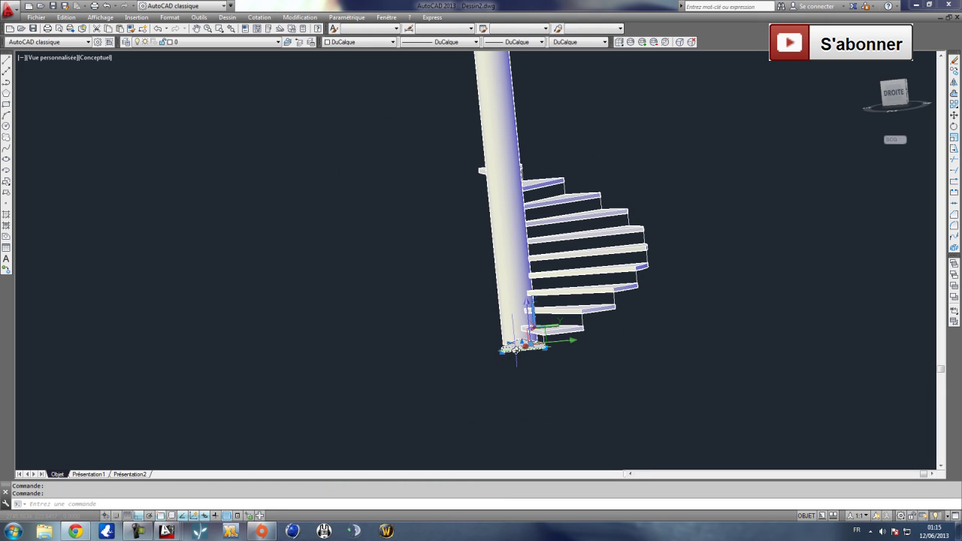
# Copy the raised half-staircase with its guide lines, without the column, to the empty area beside the original in top view.
pyautogui.click(892, 90)
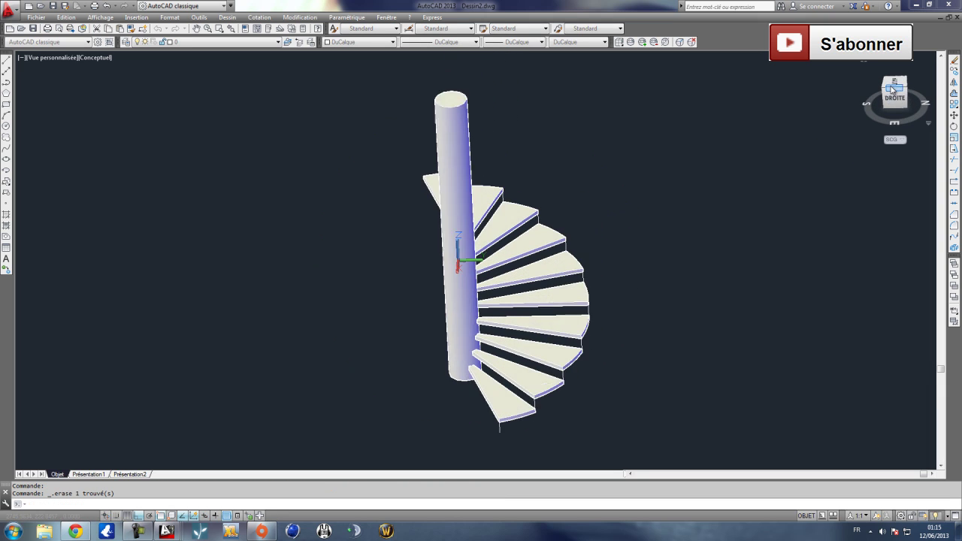
pyautogui.scroll(-4, 510, 286)
pyautogui.scroll(3, 498, 300)
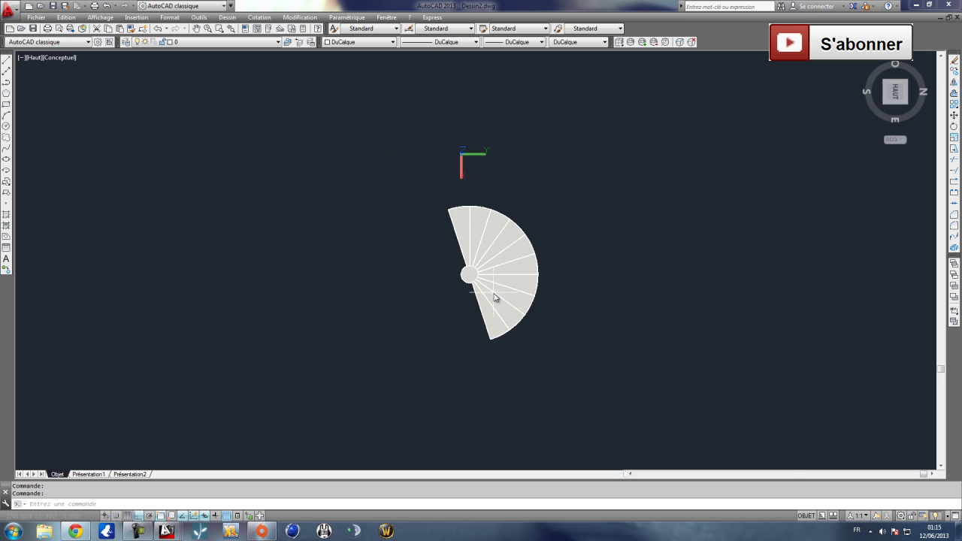
pyautogui.click(536, 333)
pyautogui.click(467, 138)
pyautogui.click(565, 166)
pyautogui.click(378, 112)
pyautogui.scroll(-2, 524, 181)
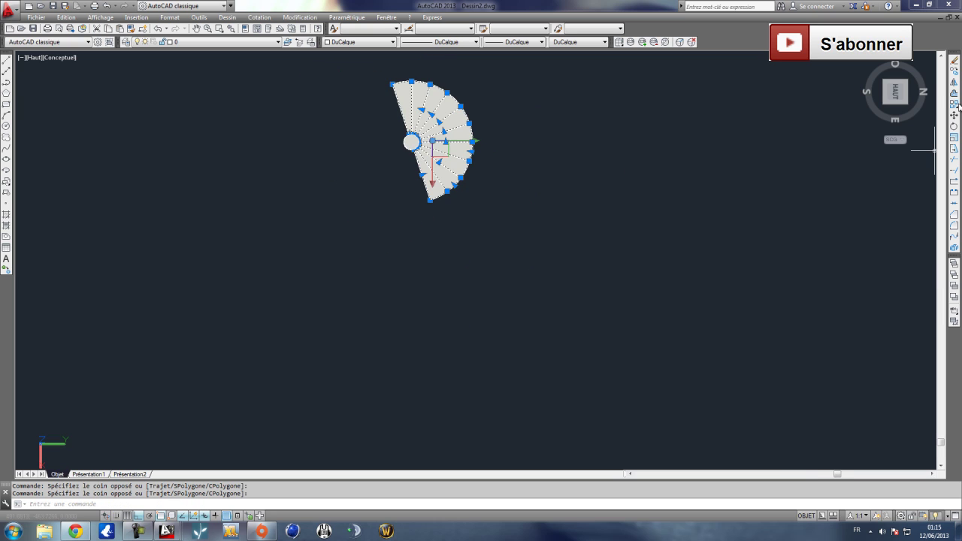
pyautogui.click(953, 82)
pyautogui.click(468, 253)
pyautogui.click(651, 208)
pyautogui.moveTo(610, 255); pyautogui.dragTo(571, 322, button='middle')
pyautogui.press('Escape')
# Rotate the copied half-staircase 180 degrees about the centre of its inner arc.
pyautogui.click(571, 322)
pyautogui.click(369, 146)
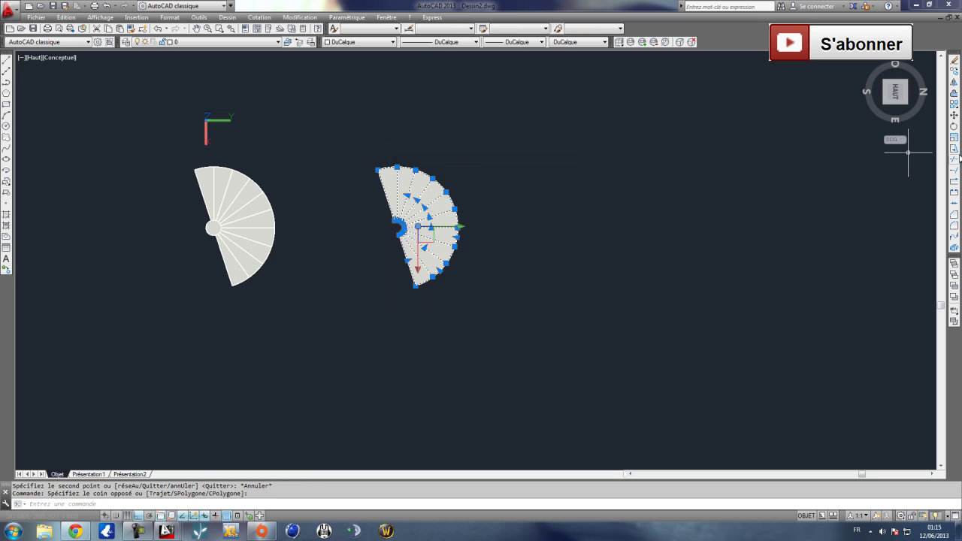
pyautogui.click(955, 130)
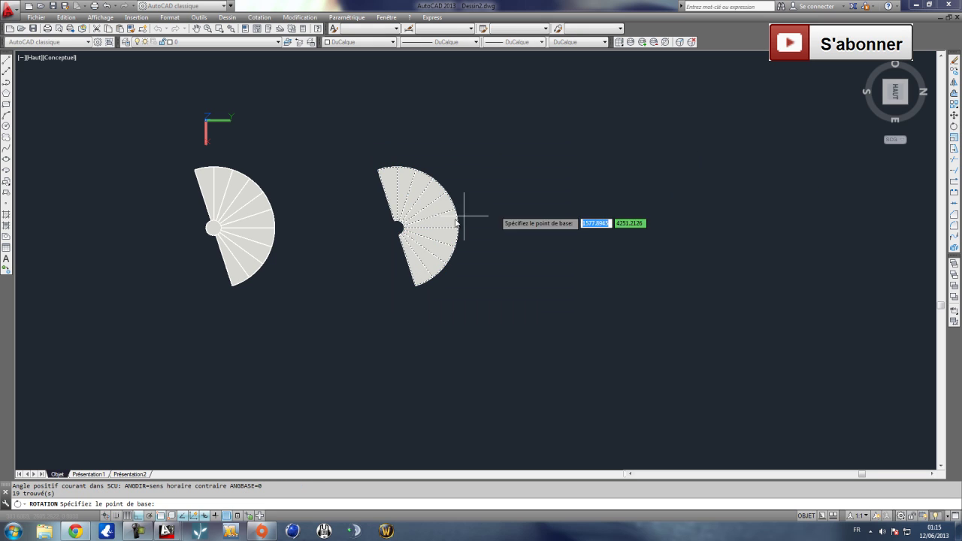
pyautogui.click(396, 230)
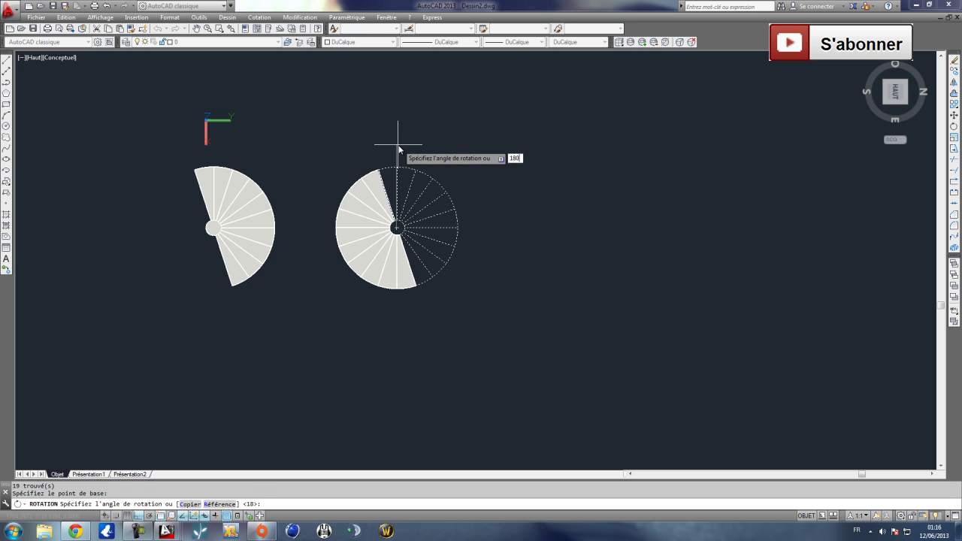
pyautogui.press('Return')
# Examine the rotated half-staircase and the original around the column in a 3D view.
pyautogui.click(102, 18)
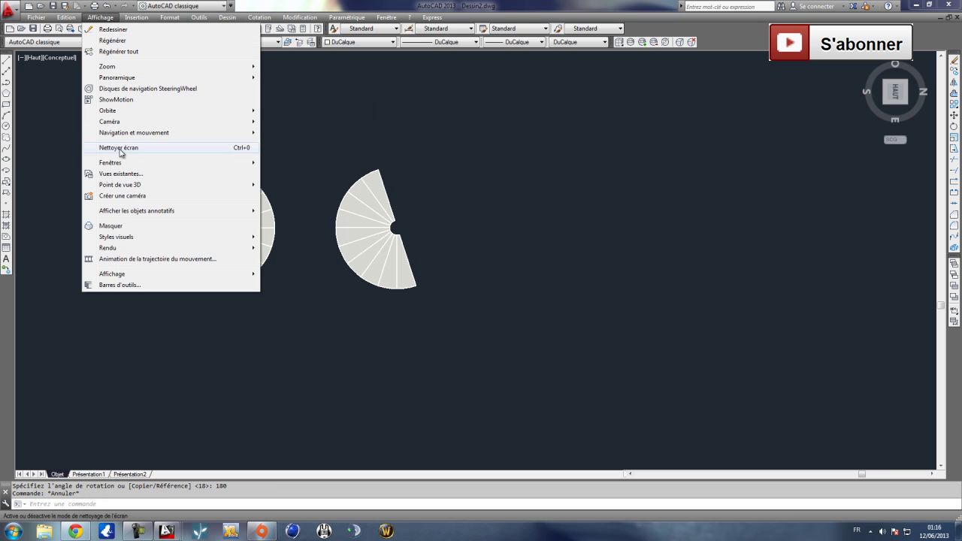
pyautogui.moveTo(151, 112)
pyautogui.click(275, 122)
pyautogui.moveTo(448, 223); pyautogui.dragTo(371, 290)
pyautogui.press('Escape')
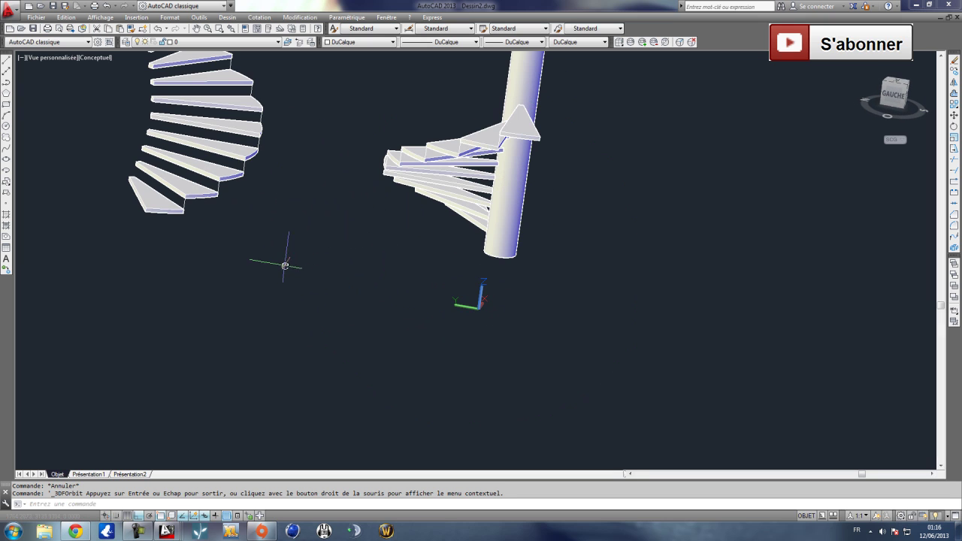
pyautogui.scroll(-3, 225, 271)
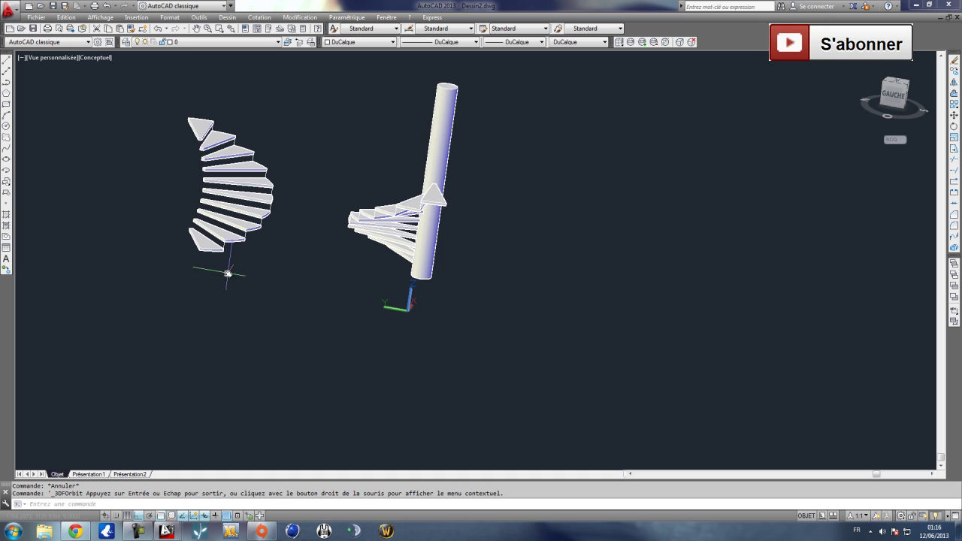
pyautogui.scroll(6, 228, 273)
pyautogui.click(218, 236)
pyautogui.scroll(-5, 236, 232)
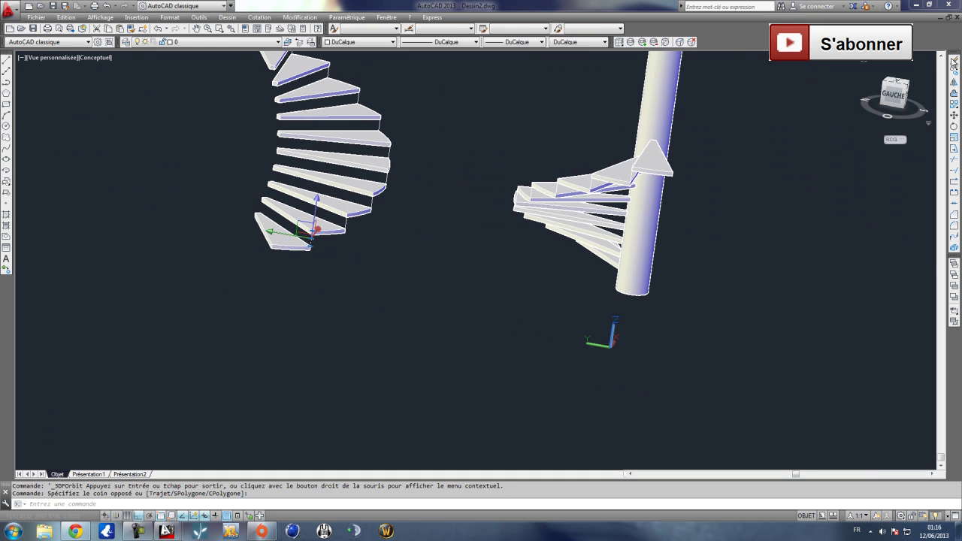
pyautogui.click(955, 69)
pyautogui.scroll(4, 267, 234)
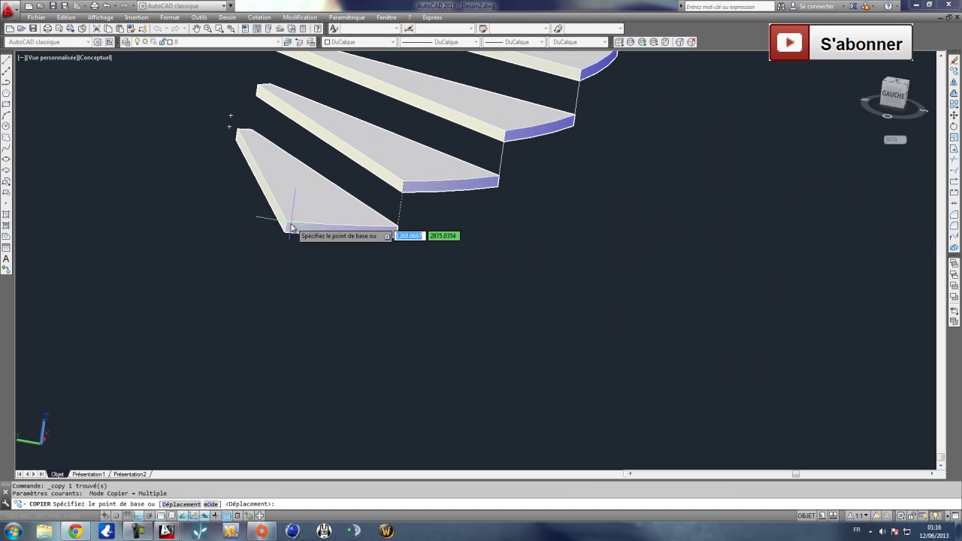
pyautogui.click(286, 223)
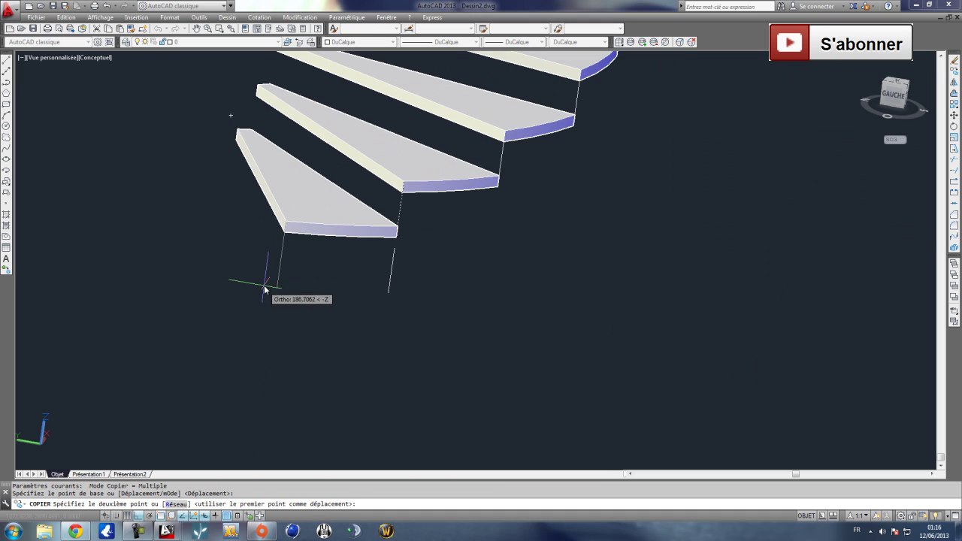
pyautogui.press('Escape')
pyautogui.click(396, 207)
pyautogui.press('Escape')
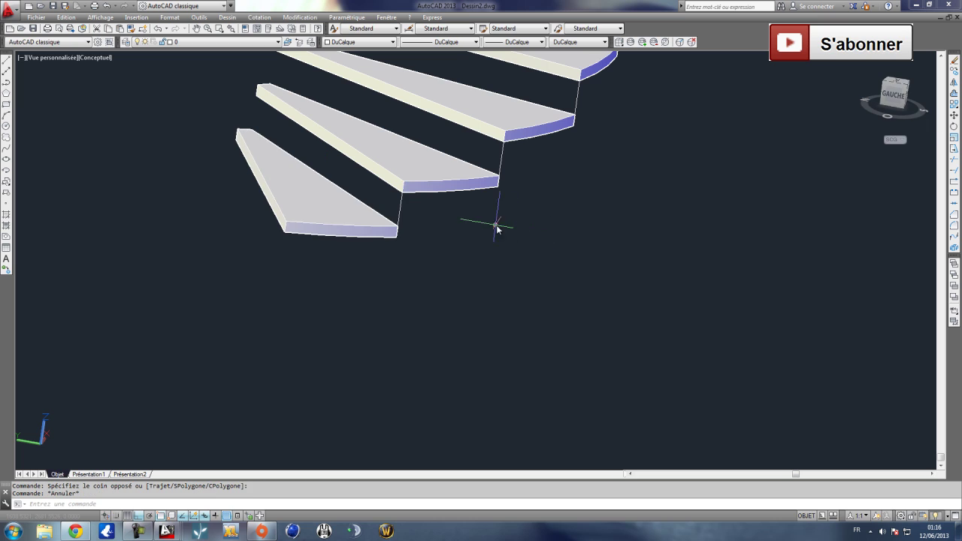
# Move the guide line between the copy's two lowest steps so its upper end meets the lowest step's free outer corner.
pyautogui.click(404, 194)
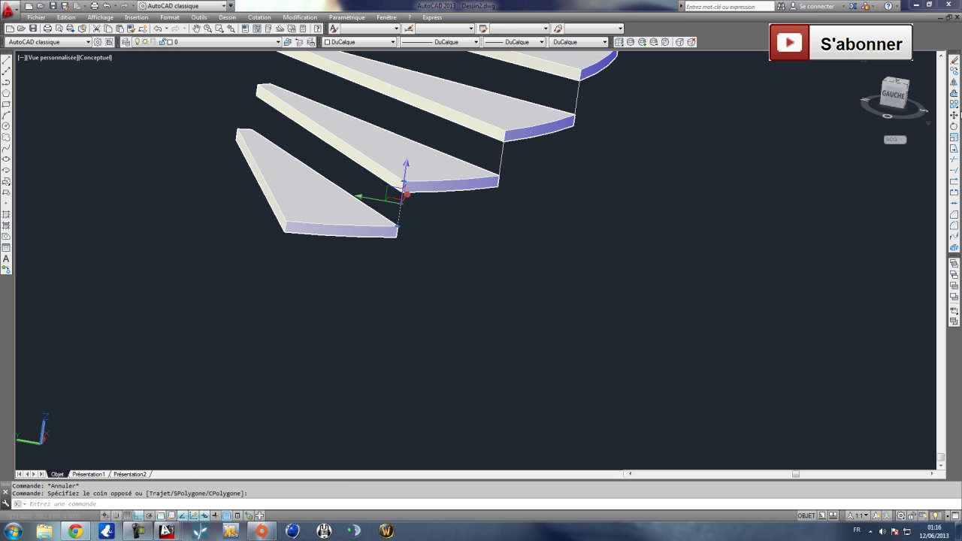
pyautogui.click(953, 115)
pyautogui.click(404, 183)
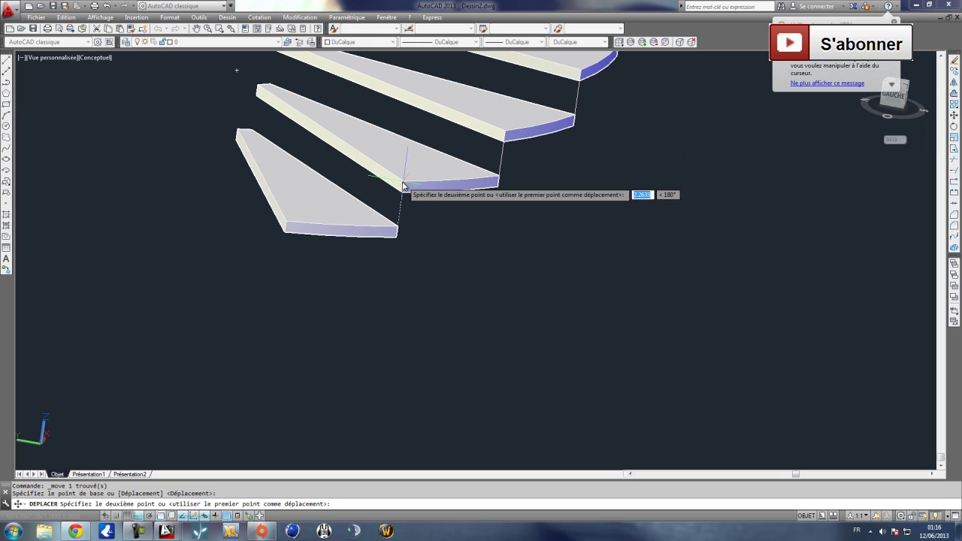
pyautogui.press('Escape')
# Move the rotated half-staircase with its guide lines from its lowest guide line's bottom end to the upper outer corner of the original's top step.
pyautogui.scroll(-6, 325, 267)
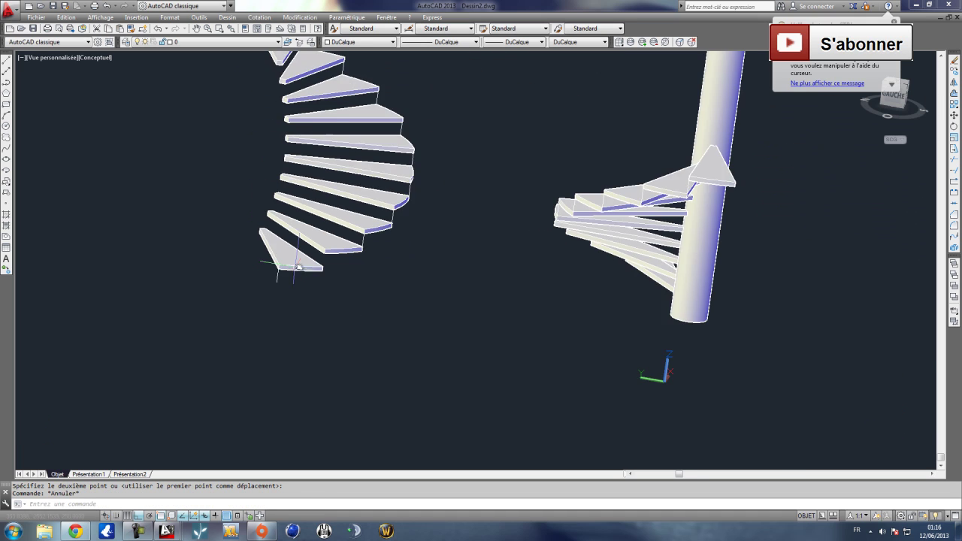
pyautogui.scroll(1, 324, 267)
pyautogui.click(336, 288)
pyautogui.click(281, 193)
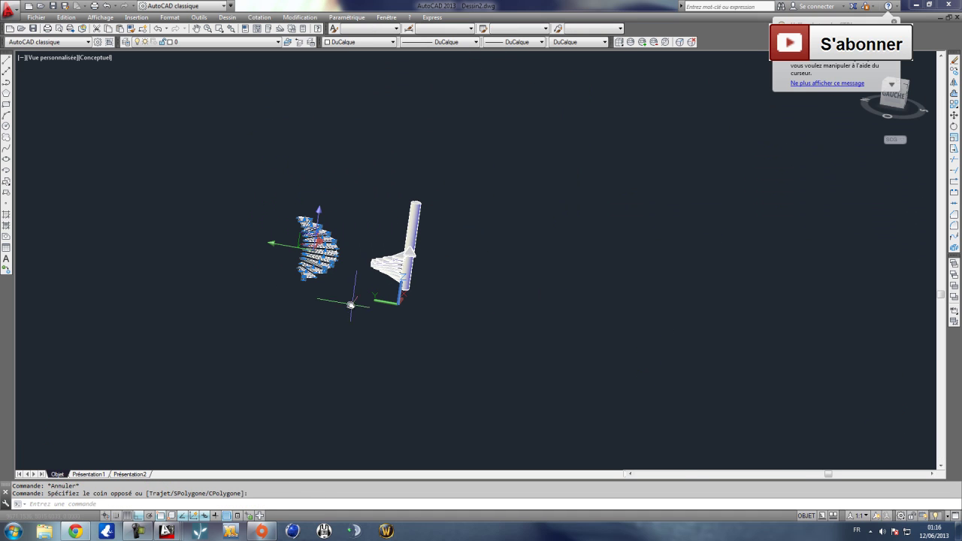
pyautogui.click(953, 115)
pyautogui.scroll(5, 279, 206)
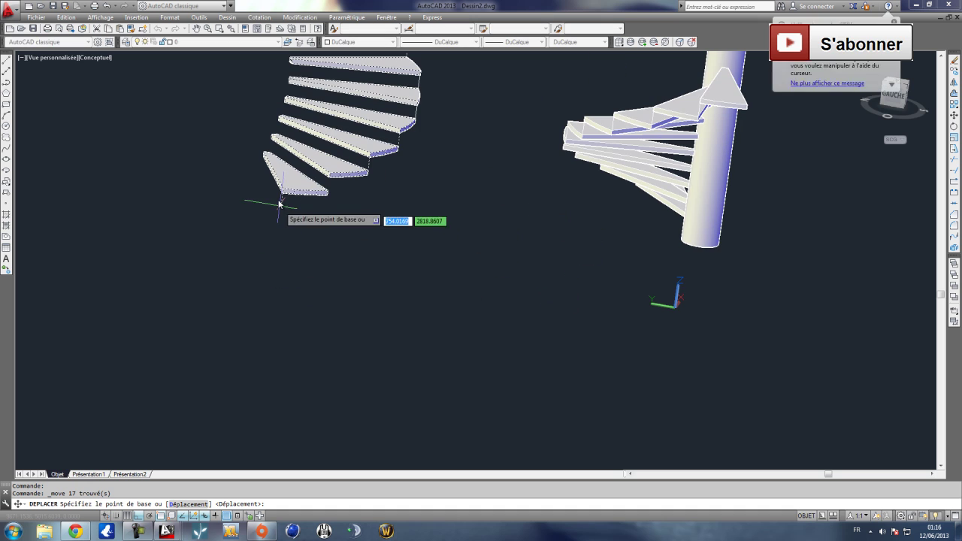
pyautogui.click(280, 210)
pyautogui.scroll(-5, 280, 210)
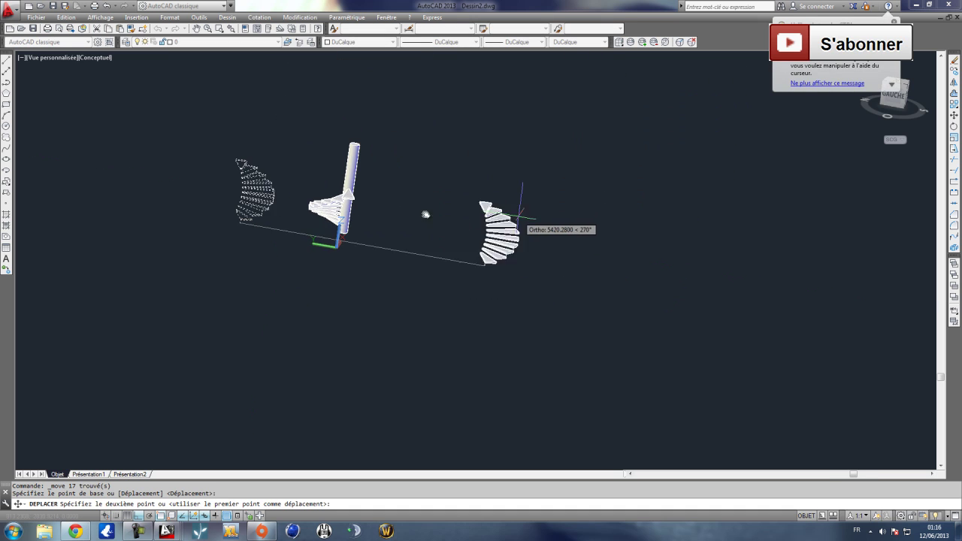
pyautogui.scroll(6, 526, 218)
pyautogui.scroll(4, 285, 267)
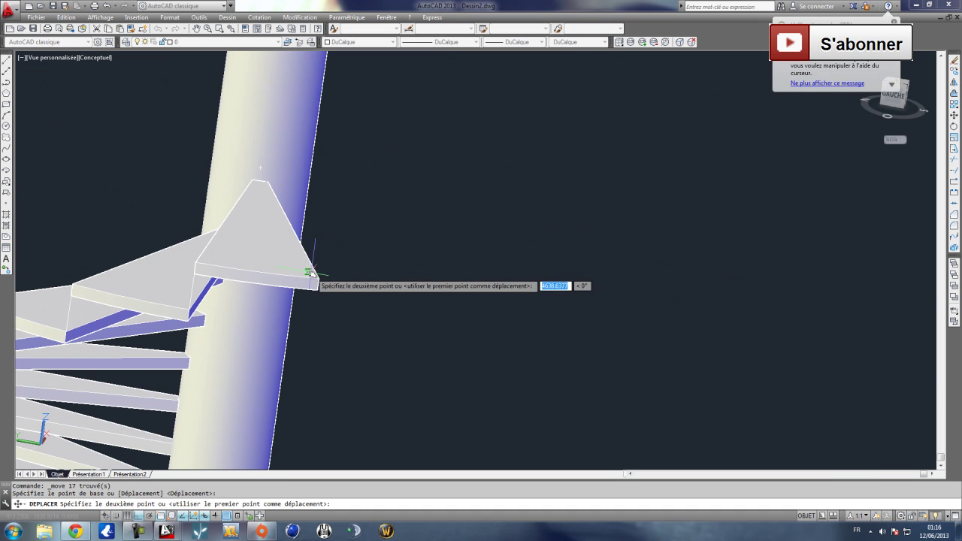
pyautogui.click(321, 278)
pyautogui.press('Escape')
# Erase one group of guide lines at the outer ends of the upper steps and one stray guide line beside the staircase.
pyautogui.scroll(-8, 300, 278)
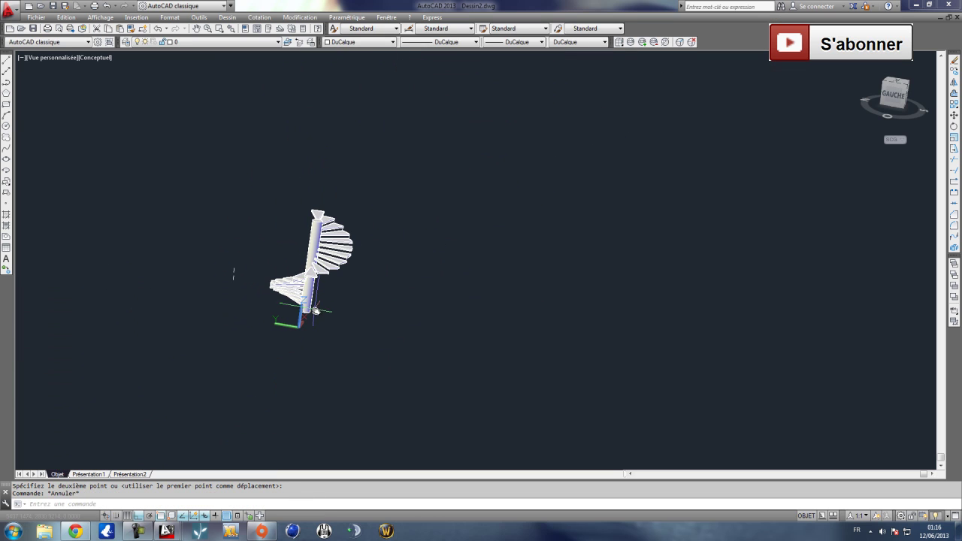
pyautogui.click(100, 16)
pyautogui.moveTo(150, 111)
pyautogui.click(310, 122)
pyautogui.moveTo(304, 128); pyautogui.dragTo(245, 203)
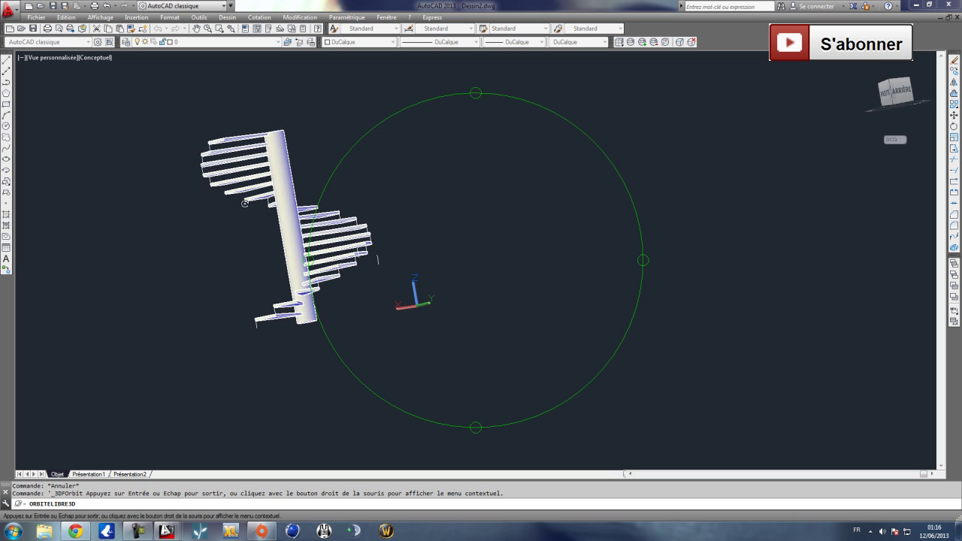
pyautogui.press('Escape')
pyautogui.click(144, 97)
pyautogui.click(243, 234)
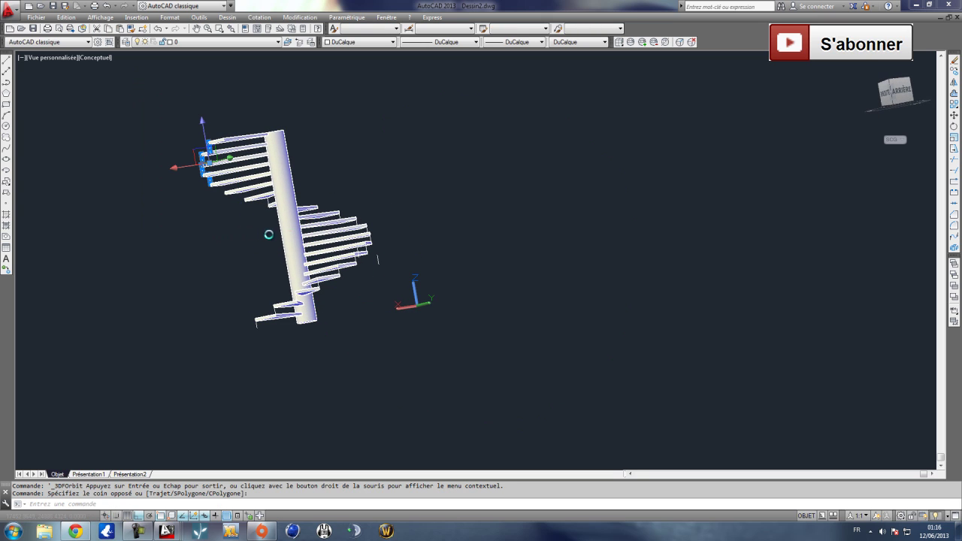
pyautogui.press('Delete')
pyautogui.click(384, 266)
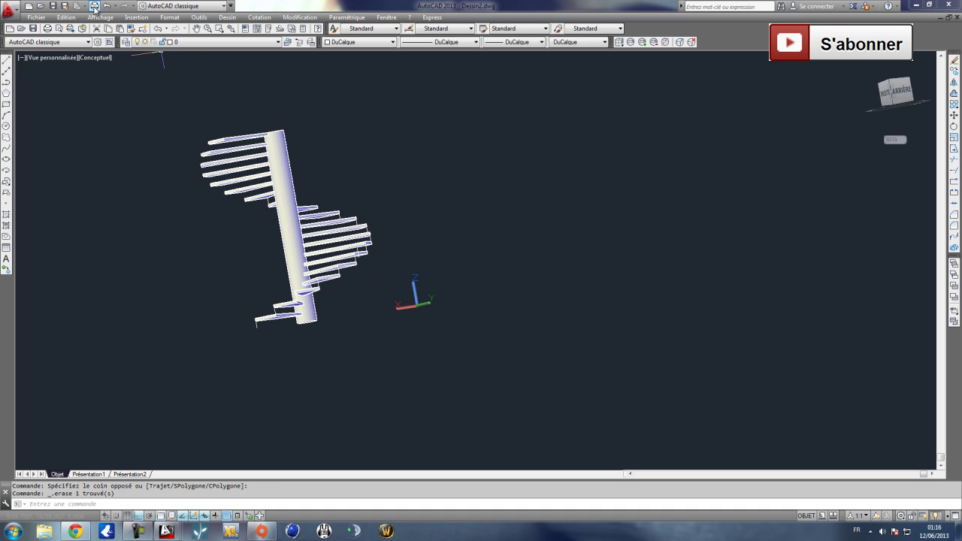
# Erase the guide lines along the outer ends of the lower steps.
pyautogui.click(100, 16)
pyautogui.moveTo(127, 113)
pyautogui.click(286, 123)
pyautogui.moveTo(300, 128); pyautogui.dragTo(435, 290)
pyautogui.press('Escape')
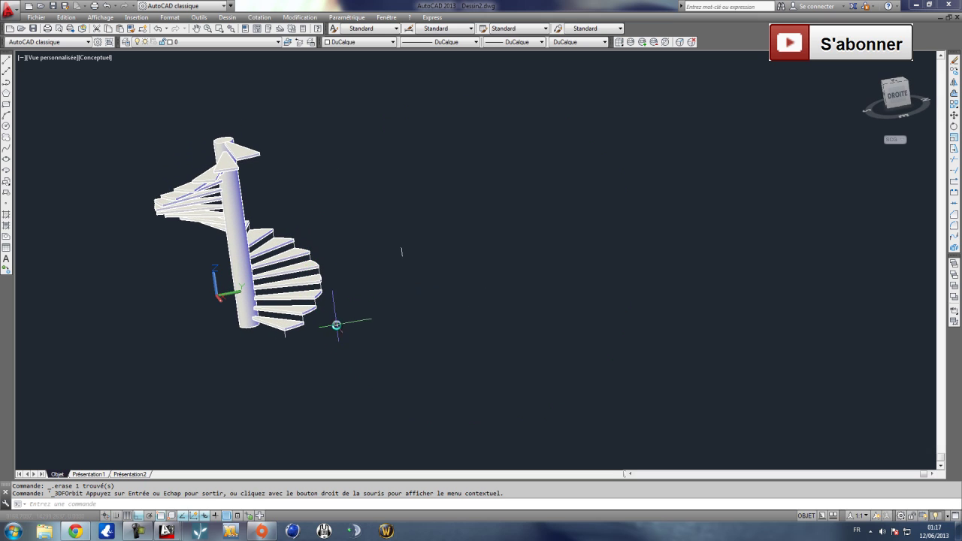
pyautogui.click(381, 406)
pyautogui.click(269, 192)
pyautogui.press('Escape')
pyautogui.click(259, 195)
pyautogui.click(360, 366)
pyautogui.press('Delete')
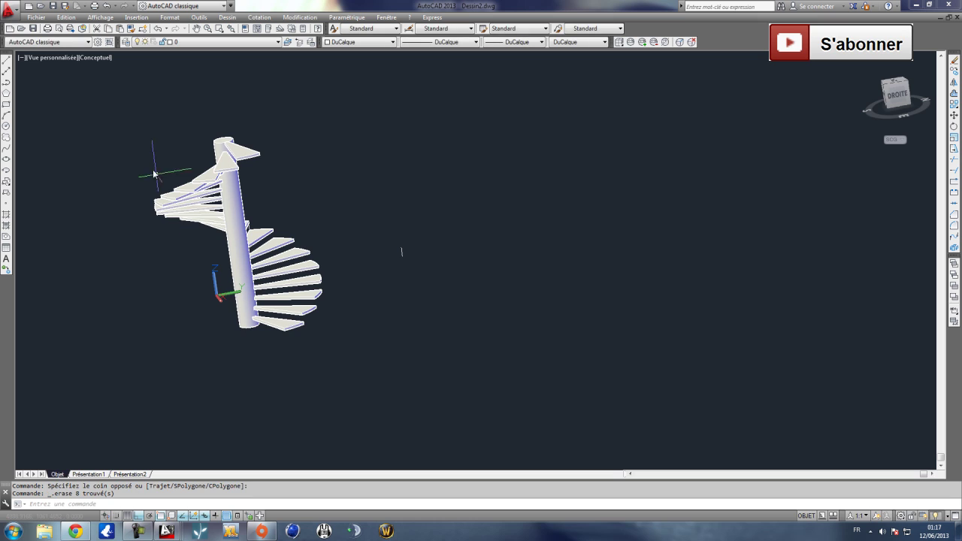
# Erase the remaining guide lines between the outer ends of the upper flight's steps.
pyautogui.click(133, 144)
pyautogui.click(217, 264)
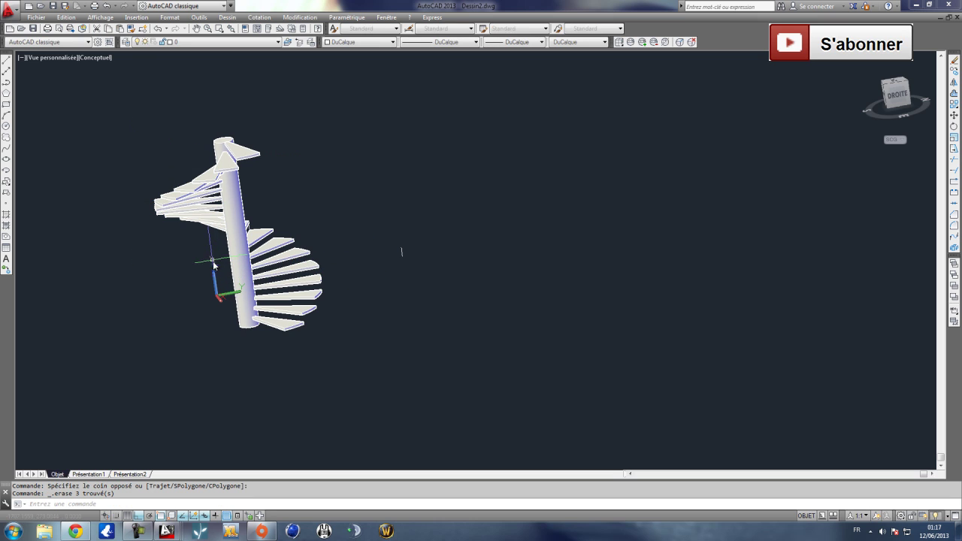
pyautogui.click(100, 17)
pyautogui.moveTo(180, 111)
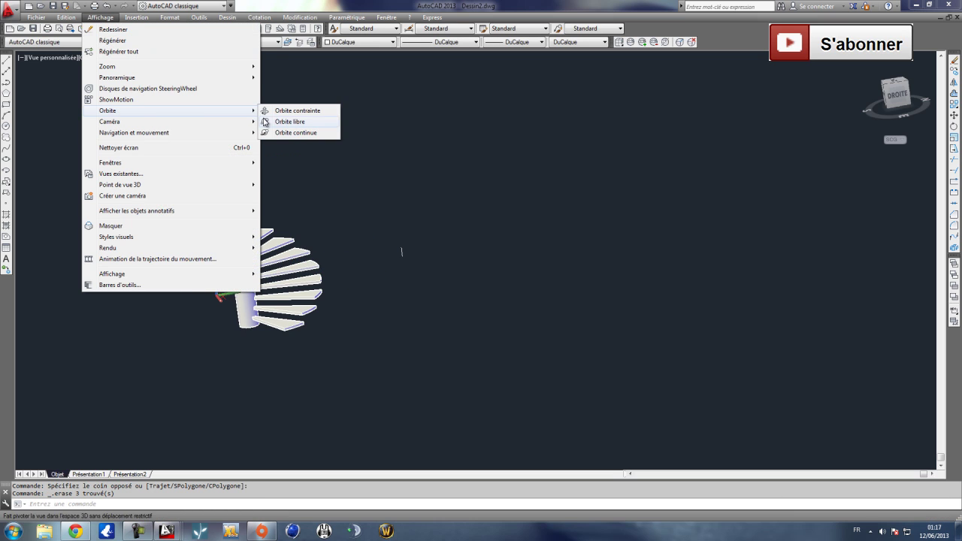
pyautogui.click(267, 124)
pyautogui.moveTo(389, 260); pyautogui.dragTo(578, 227)
pyautogui.press('Escape')
pyautogui.click(234, 145)
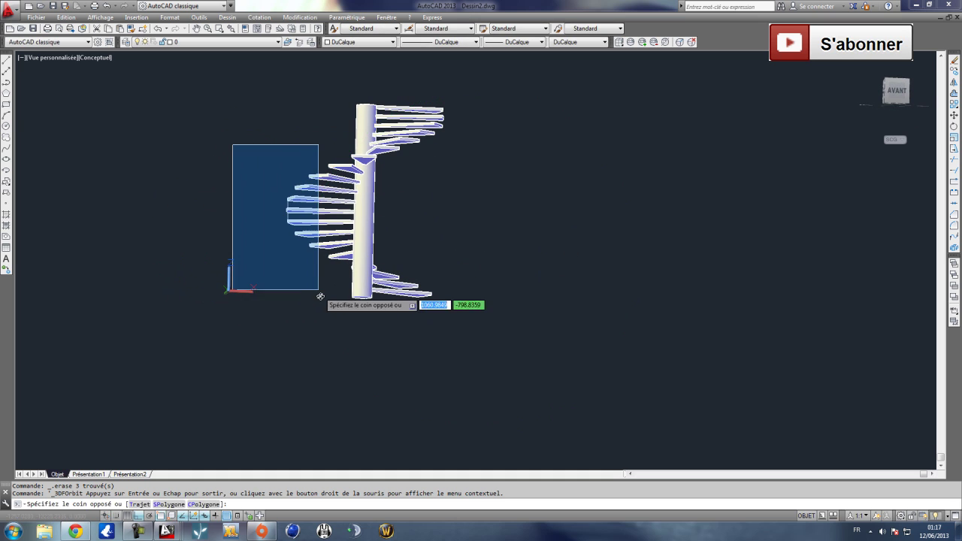
pyautogui.click(319, 293)
pyautogui.press('Delete')
# Examine the staircase around the column from several 3D angles and inspect its lowest steps up close.
pyautogui.click(99, 17)
pyautogui.moveTo(133, 121)
pyautogui.click(284, 122)
pyautogui.moveTo(353, 248); pyautogui.dragTo(395, 255)
pyautogui.press('Escape')
pyautogui.scroll(5, 394, 256)
pyautogui.scroll(-5, 329, 270)
pyautogui.moveTo(332, 271); pyautogui.dragTo(350, 329, button='middle')
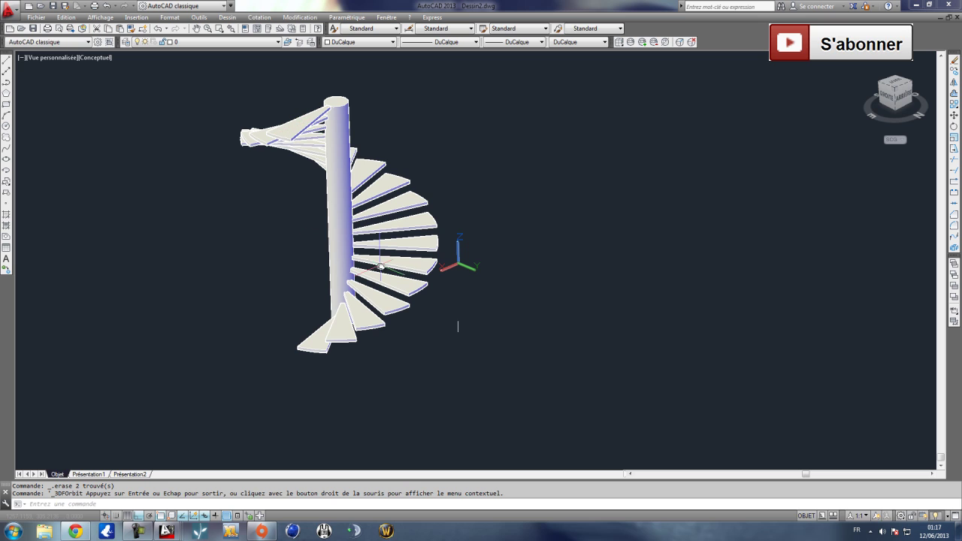
pyautogui.press('Escape')
pyautogui.click(100, 17)
pyautogui.click(264, 123)
pyautogui.moveTo(379, 259); pyautogui.dragTo(412, 295)
pyautogui.press('Escape')
pyautogui.scroll(5, 345, 315)
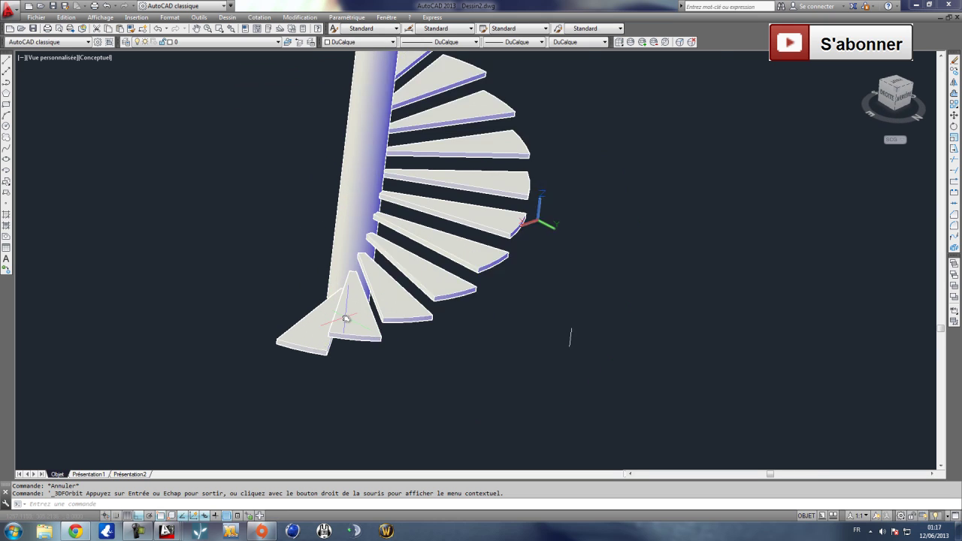
pyautogui.press('Escape')
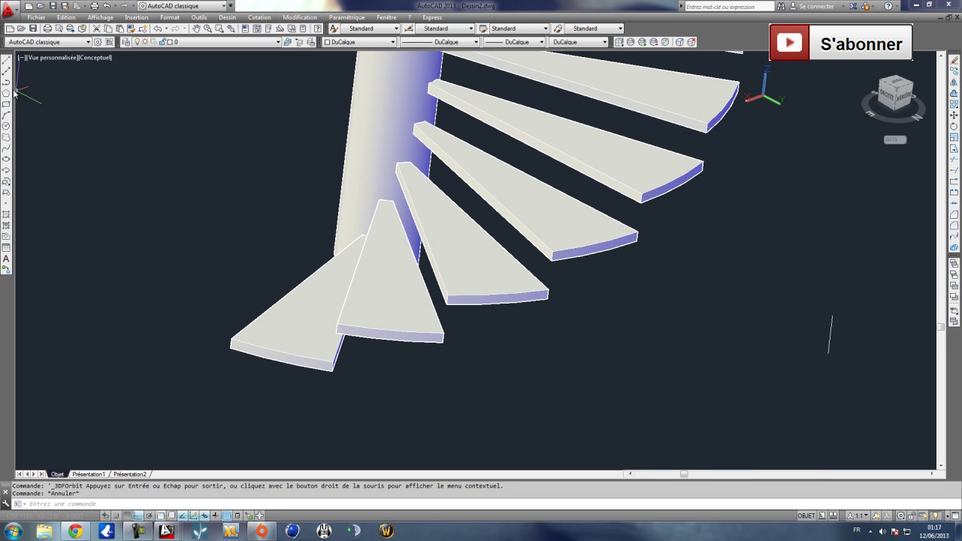
pyautogui.scroll(-5, 86, 198)
pyautogui.moveTo(86, 198); pyautogui.dragTo(327, 242, button='middle')
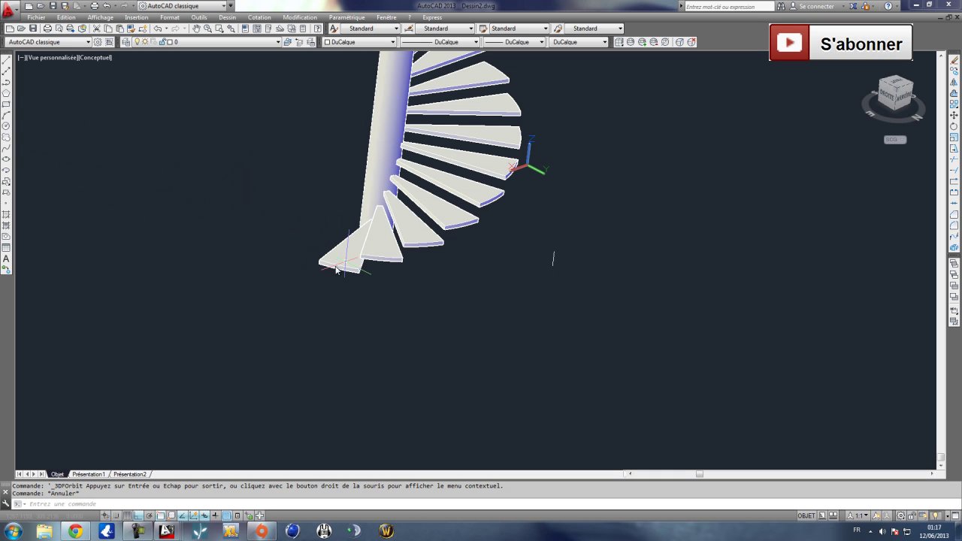
# Draw a vertical line 1000 long upward from near the middle of the lowest step's outer top edge.
pyautogui.moveTo(471, 156); pyautogui.dragTo(412, 214, button='middle')
pyautogui.scroll(4, 271, 323)
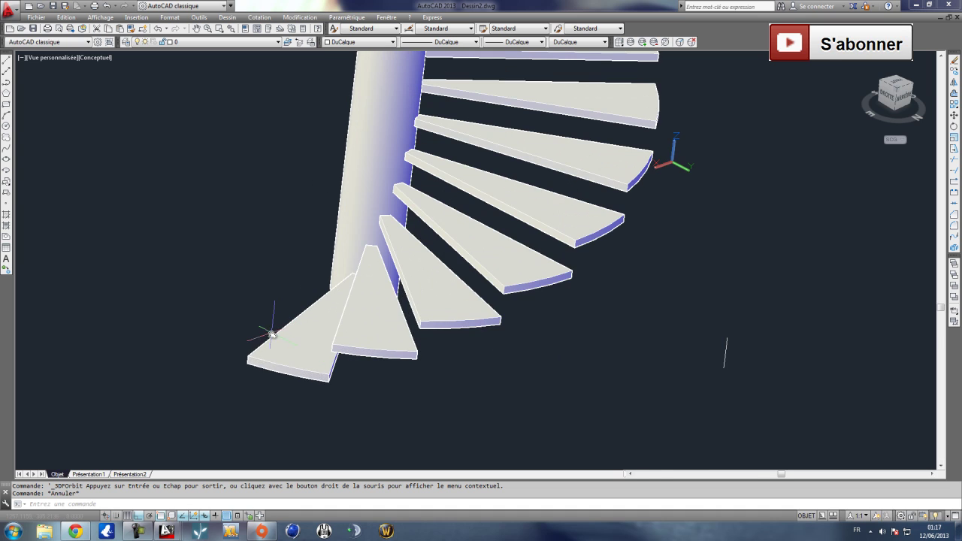
pyautogui.scroll(2, 319, 321)
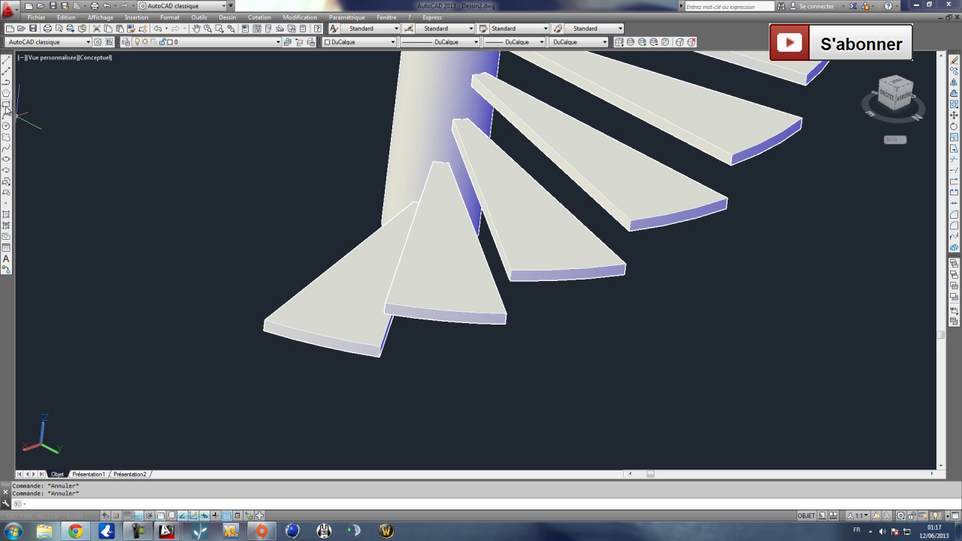
pyautogui.click(6, 60)
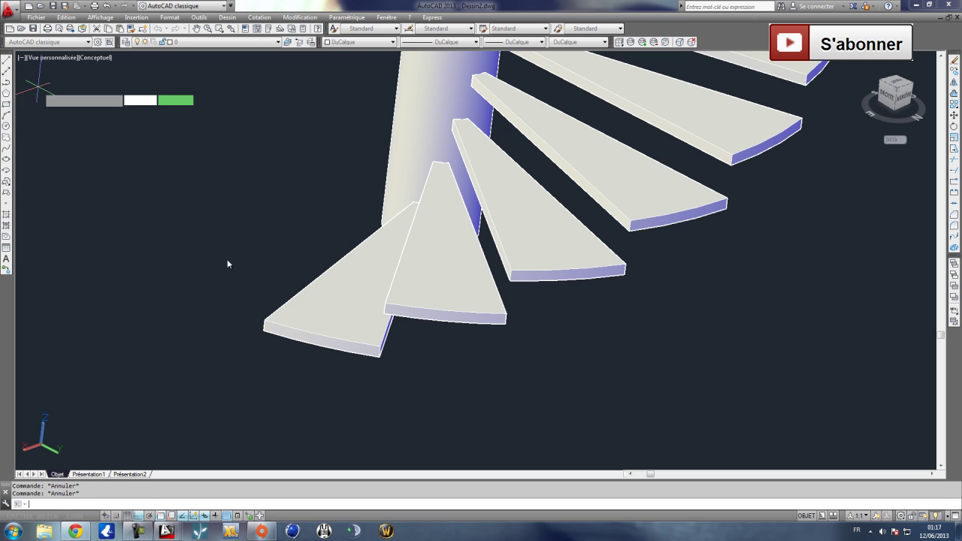
pyautogui.click(320, 331)
pyautogui.scroll(-3, 327, 121)
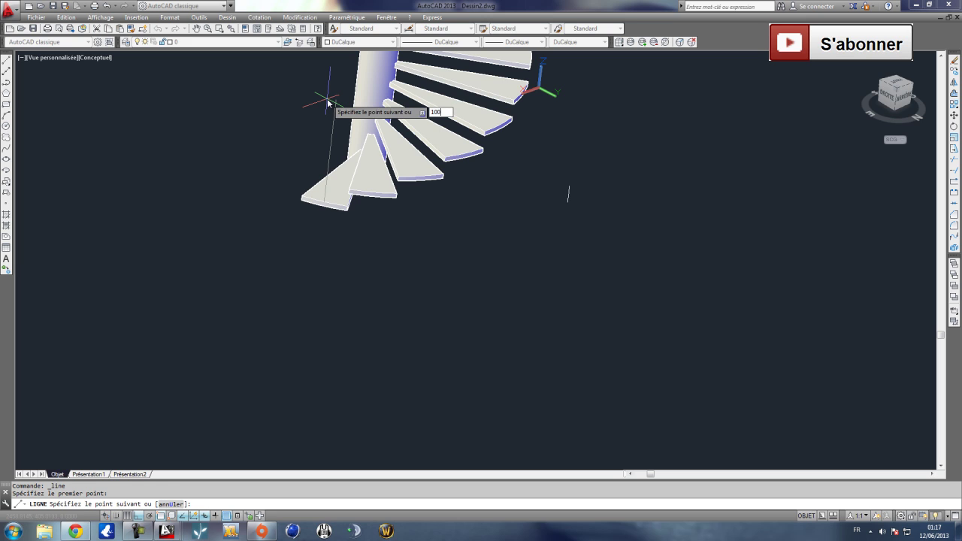
pyautogui.press('Escape')
pyautogui.scroll(3, 332, 91)
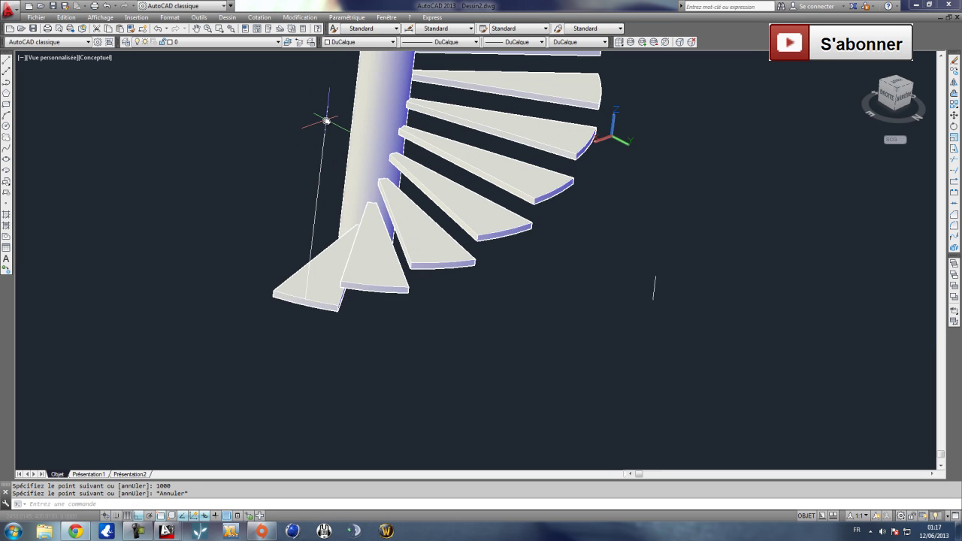
# Draw a circle of radius 30 centred on the vertical line's lower end on the lowest step.
pyautogui.click(331, 196)
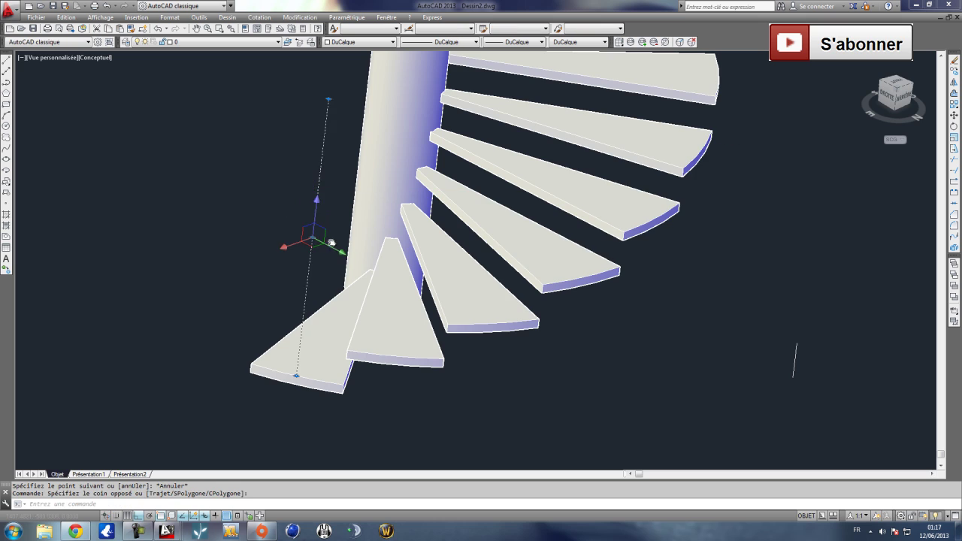
pyautogui.scroll(-2, 323, 239)
pyautogui.scroll(3, 315, 286)
pyautogui.moveTo(308, 338); pyautogui.dragTo(309, 315, button='middle')
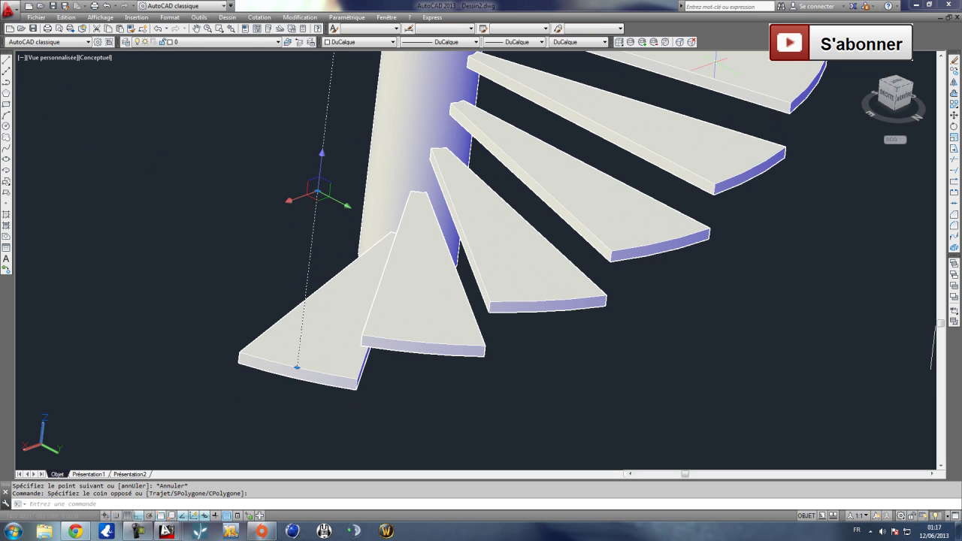
pyautogui.click(6, 127)
pyautogui.scroll(-3, 203, 228)
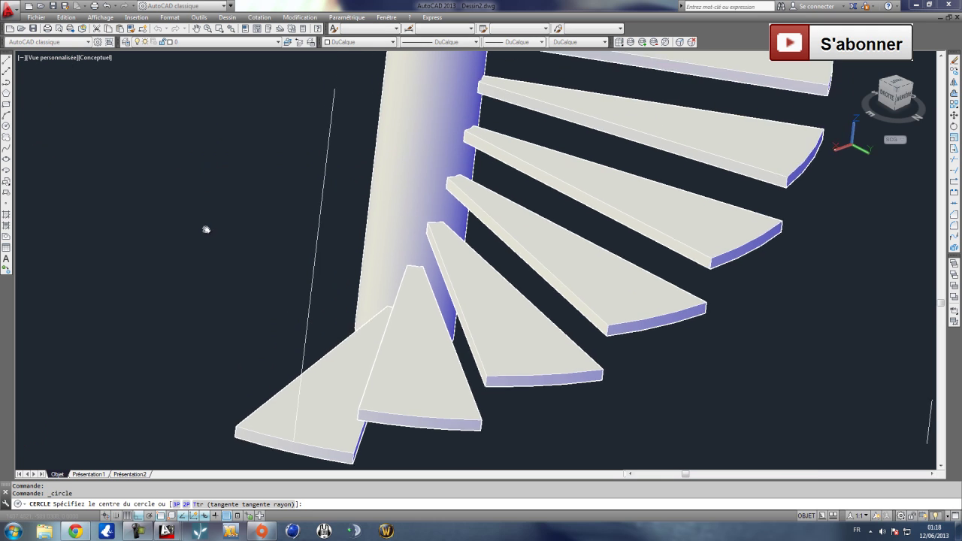
pyautogui.scroll(4, 268, 279)
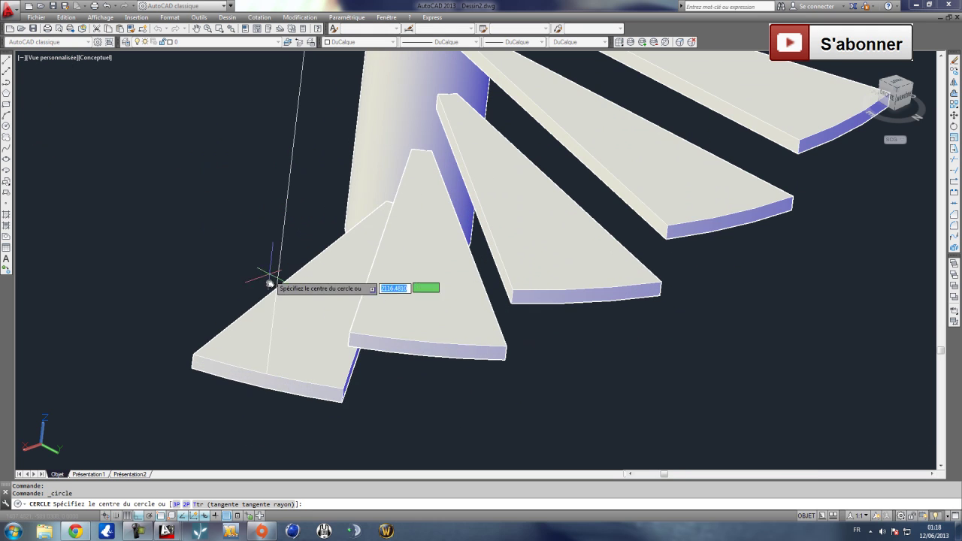
pyautogui.click(267, 373)
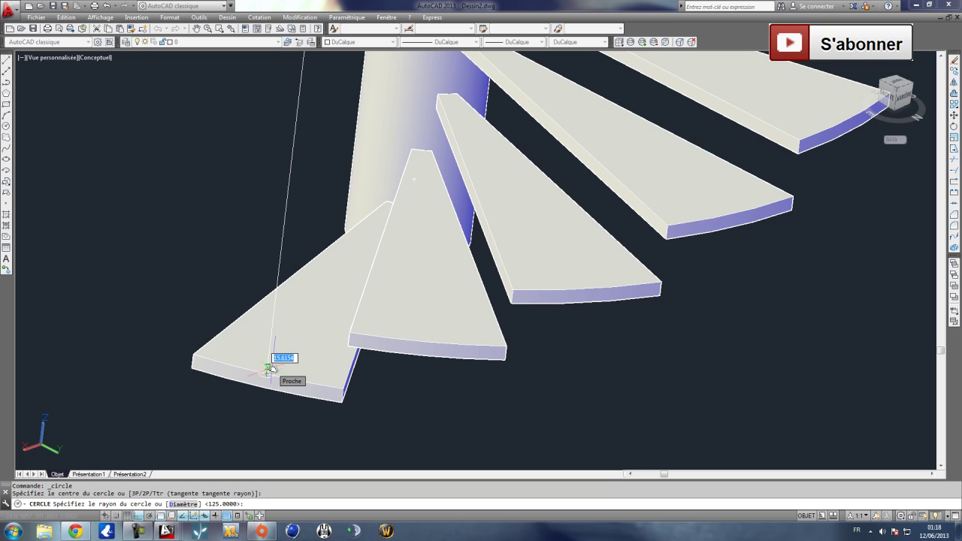
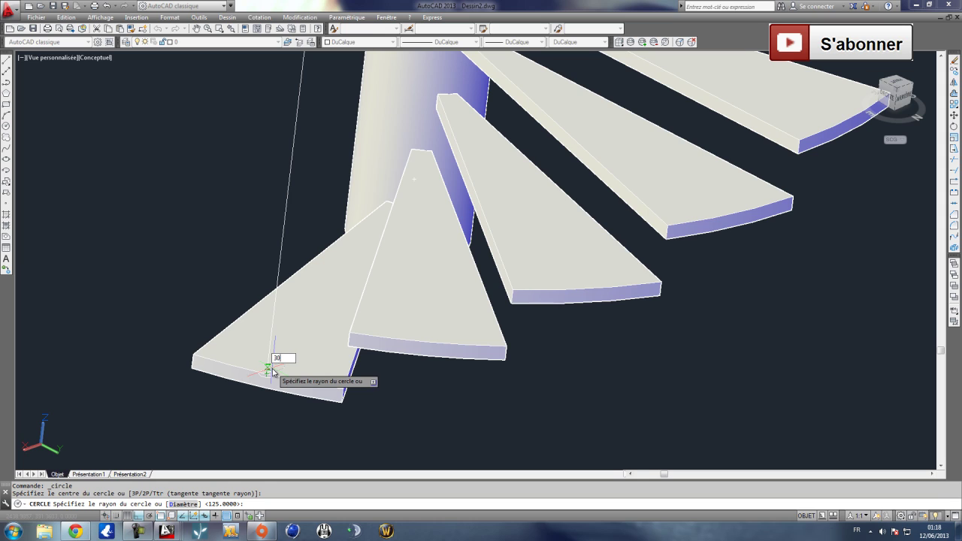
pyautogui.write('30')
pyautogui.press('Return')
pyautogui.scroll(-3, 275, 376)
pyautogui.scroll(3, 271, 384)
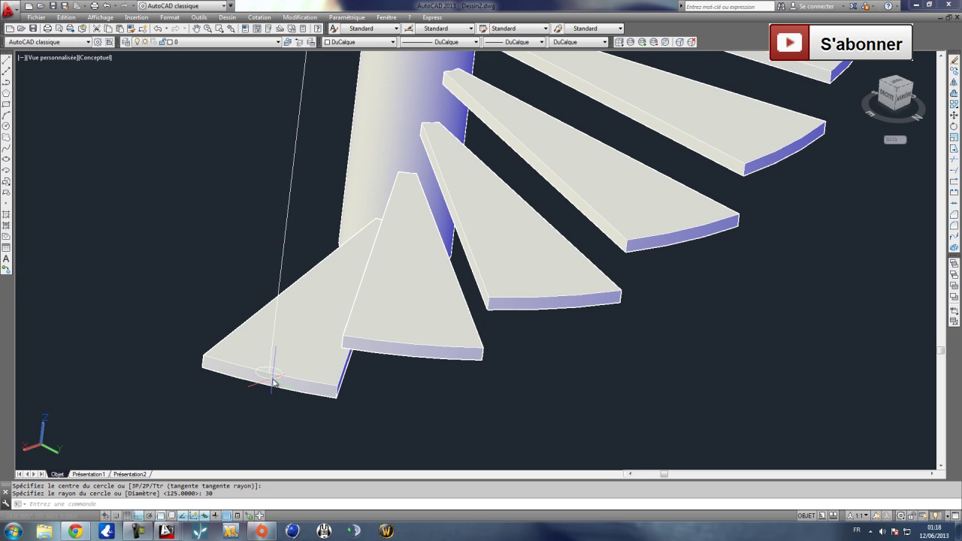
# Extrude the circle on the lowest step into a solid post, using the vertical line as the path.
pyautogui.click(270, 381)
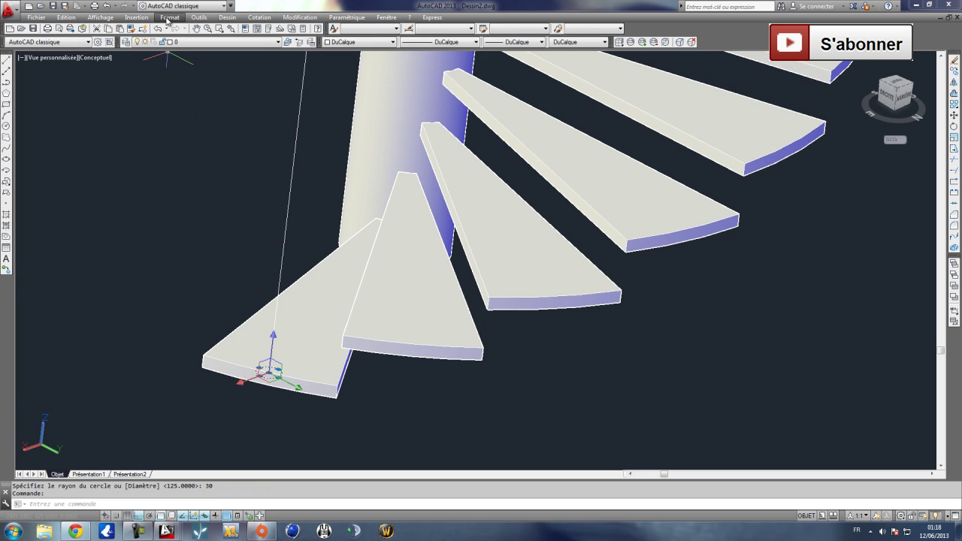
pyautogui.click(227, 17)
pyautogui.moveTo(248, 30)
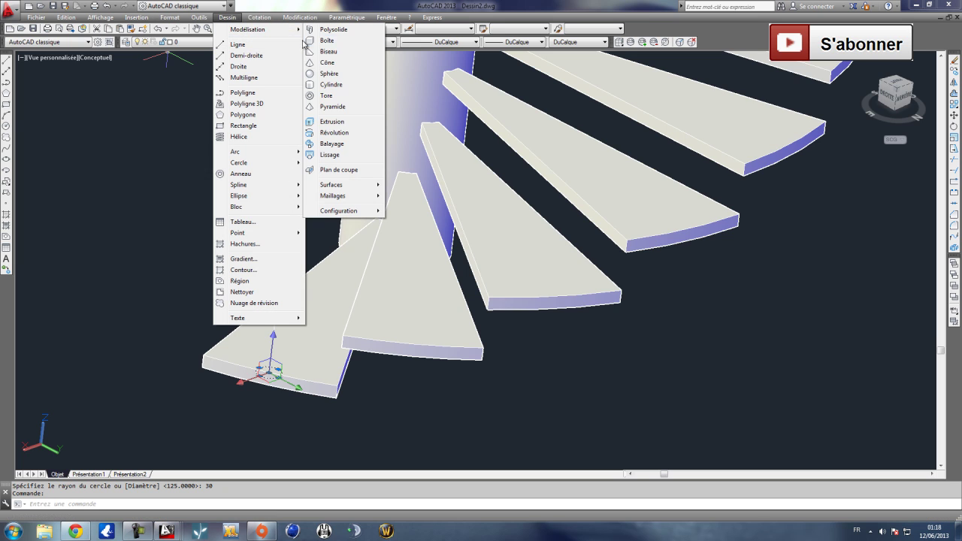
pyautogui.click(331, 121)
pyautogui.scroll(-2, 294, 218)
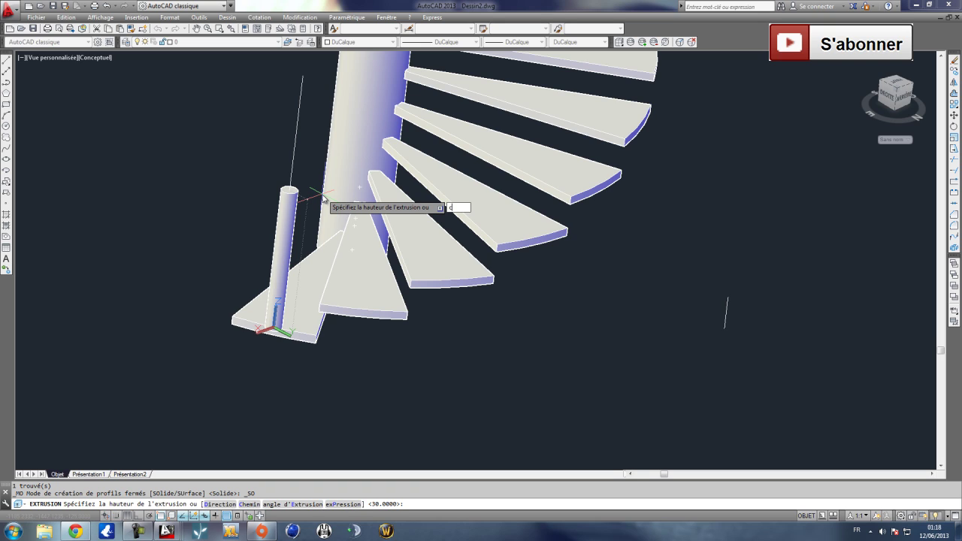
pyautogui.press('Return')
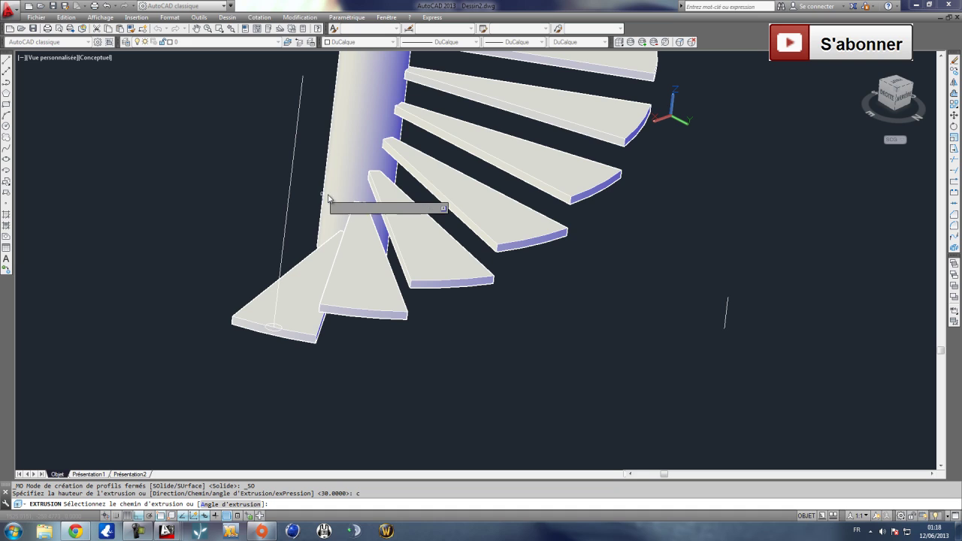
pyautogui.click(294, 157)
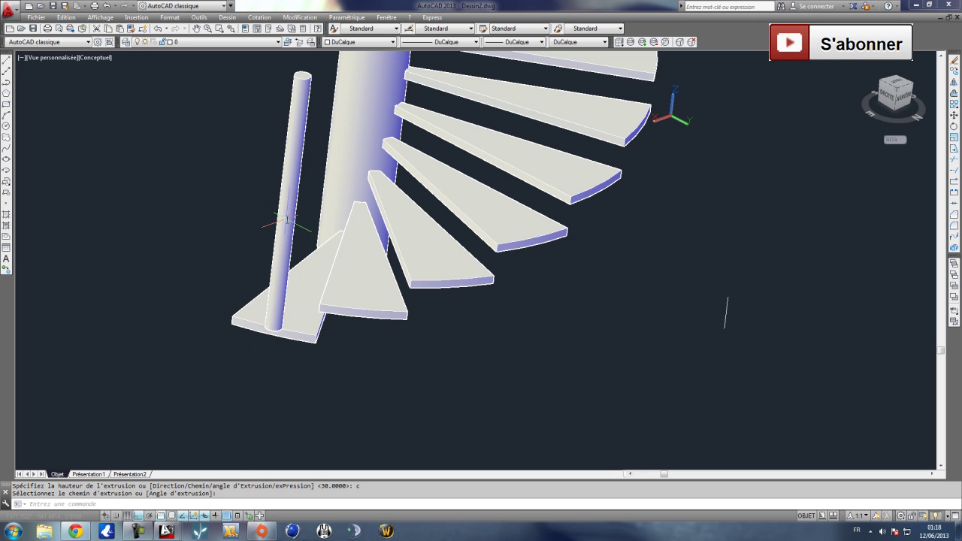
# In a top view, draw a short line outward from the middle of one tread's outer edge.
pyautogui.keyDown('shift'); pyautogui.moveTo(286, 83); pyautogui.dragTo(322, 203, button='middle'); pyautogui.keyUp('shift')
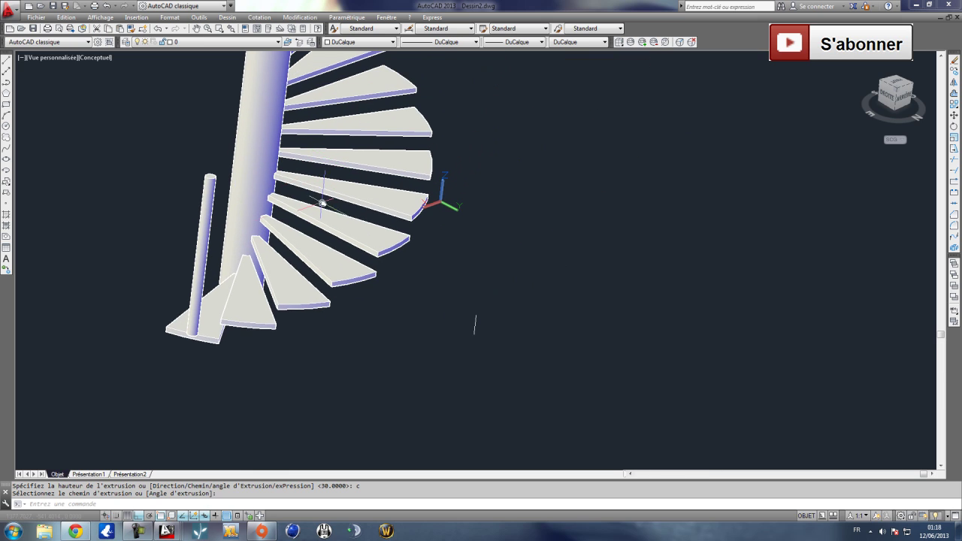
pyautogui.click(6, 63)
pyautogui.scroll(-4, 353, 248)
pyautogui.press('Escape')
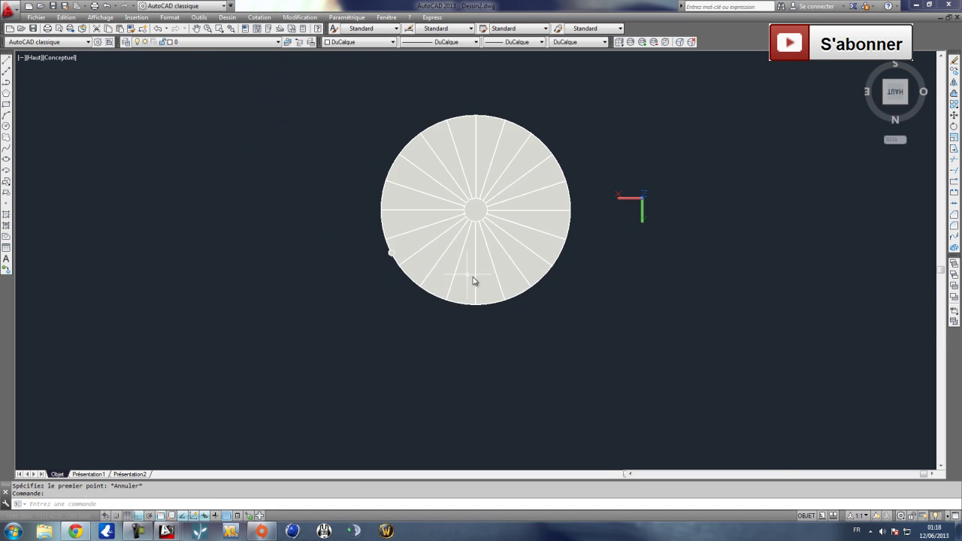
pyautogui.scroll(2, 404, 237)
pyautogui.click(7, 64)
pyautogui.click(370, 264)
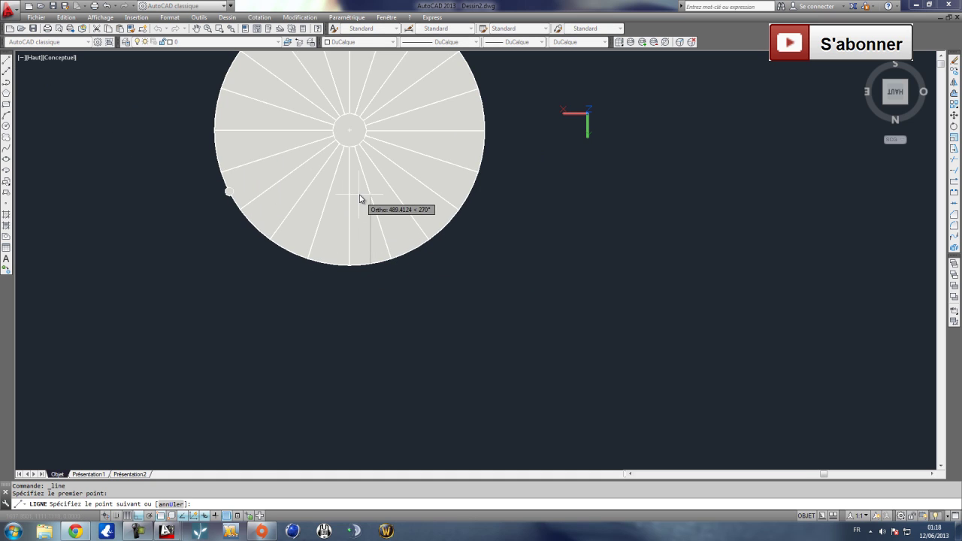
pyautogui.click(388, 319)
pyautogui.press('Escape')
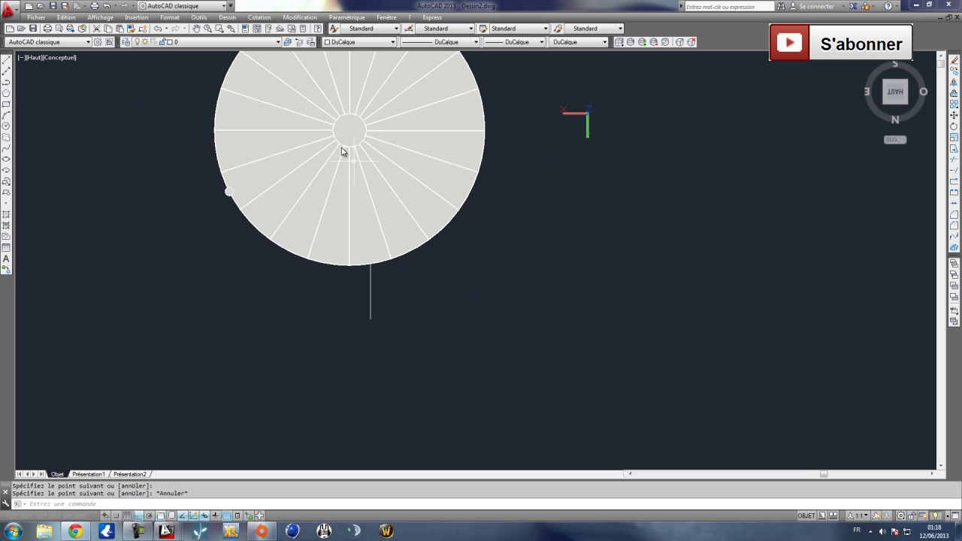
# Draw a 1000-unit line inward from the middle of the same tread's outer edge, and delete the short outer line.
pyautogui.click(100, 17)
pyautogui.moveTo(126, 111)
pyautogui.click(290, 122)
pyautogui.moveTo(435, 268); pyautogui.dragTo(336, 256)
pyautogui.press('Escape')
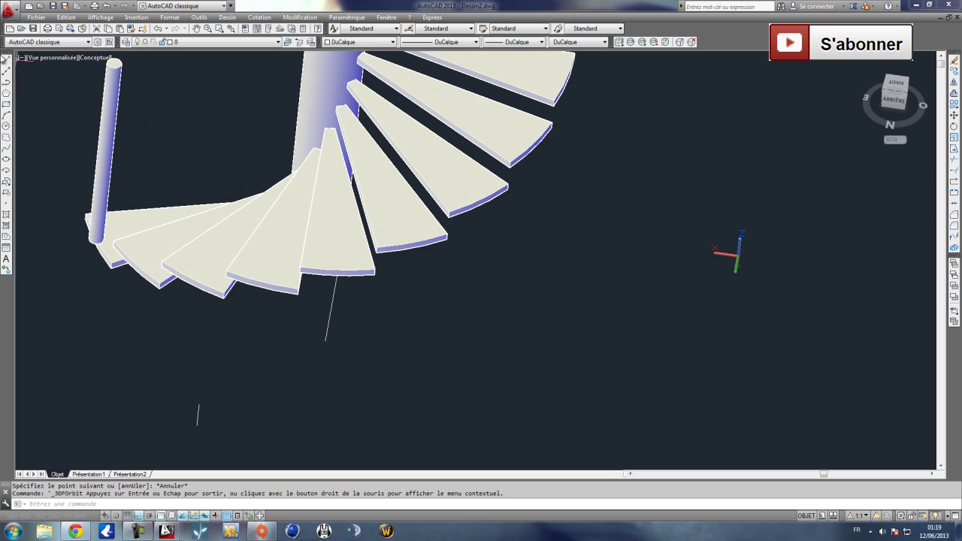
pyautogui.click(6, 61)
pyautogui.click(337, 275)
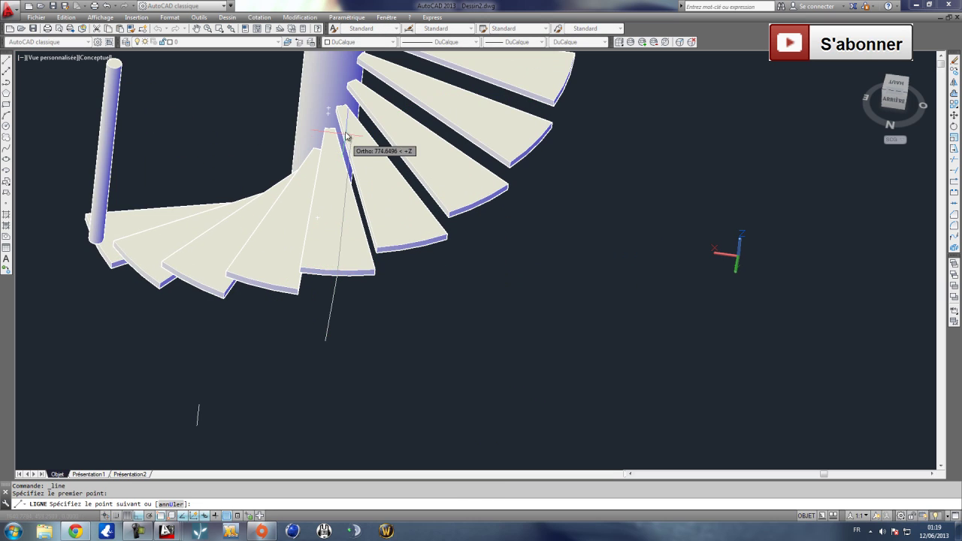
pyautogui.press('Escape')
pyautogui.click(6, 60)
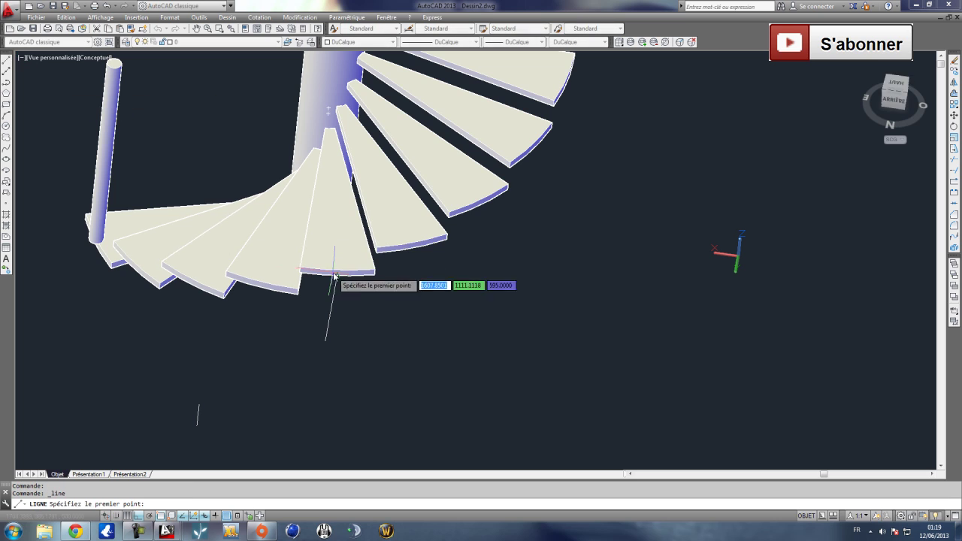
pyautogui.click(338, 269)
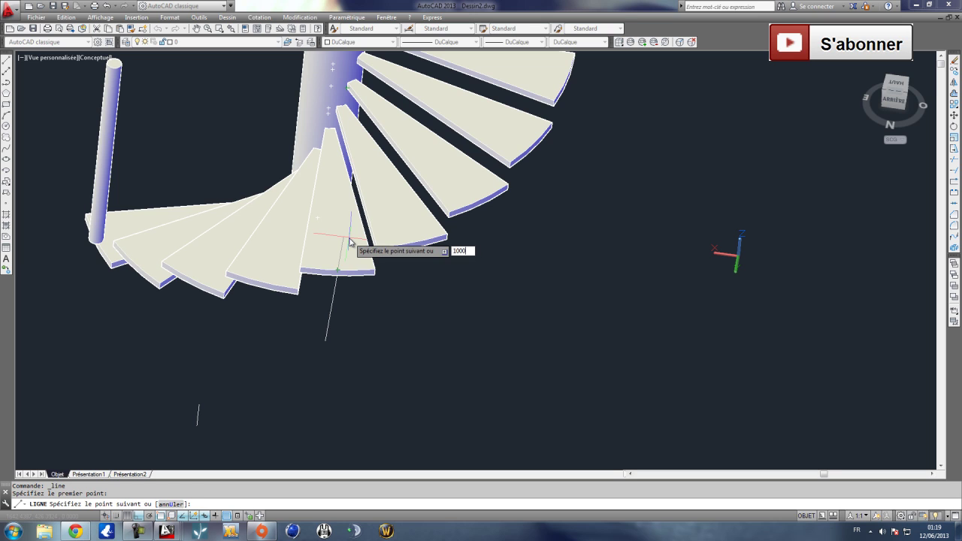
pyautogui.press('Escape')
pyautogui.click(333, 329)
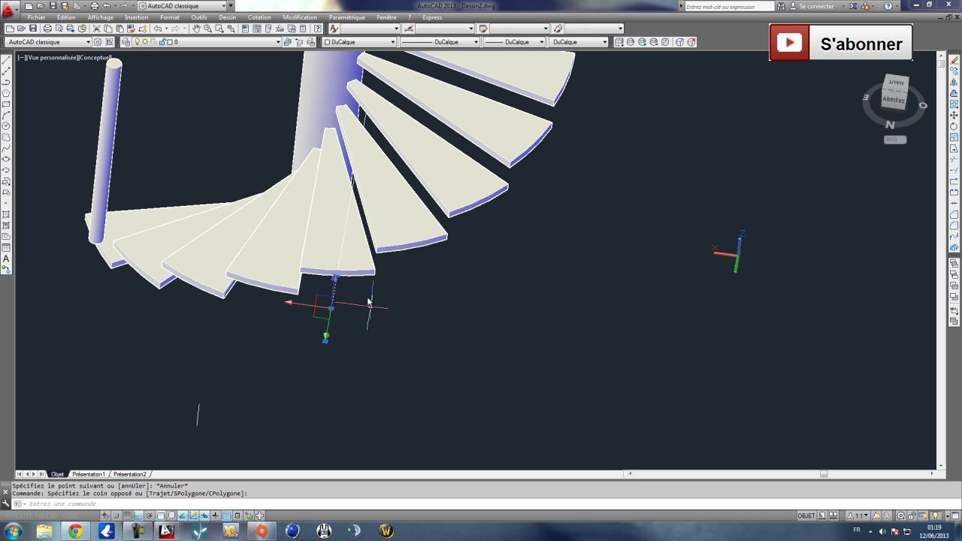
pyautogui.press('Delete')
# Copy the post on the bottom tread from its base to the outer edge of the tread carrying the guide line.
pyautogui.moveTo(181, 206); pyautogui.dragTo(242, 275, button='middle')
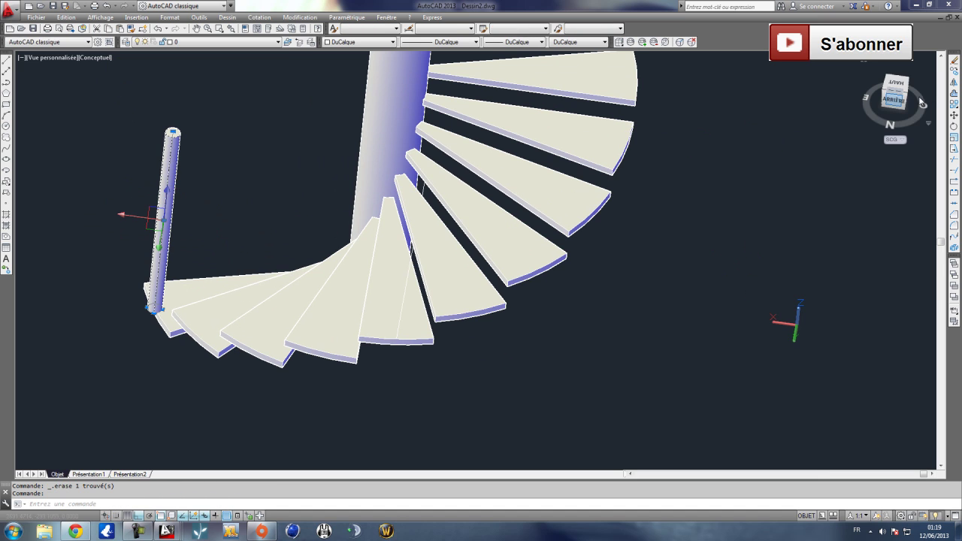
pyautogui.click(953, 72)
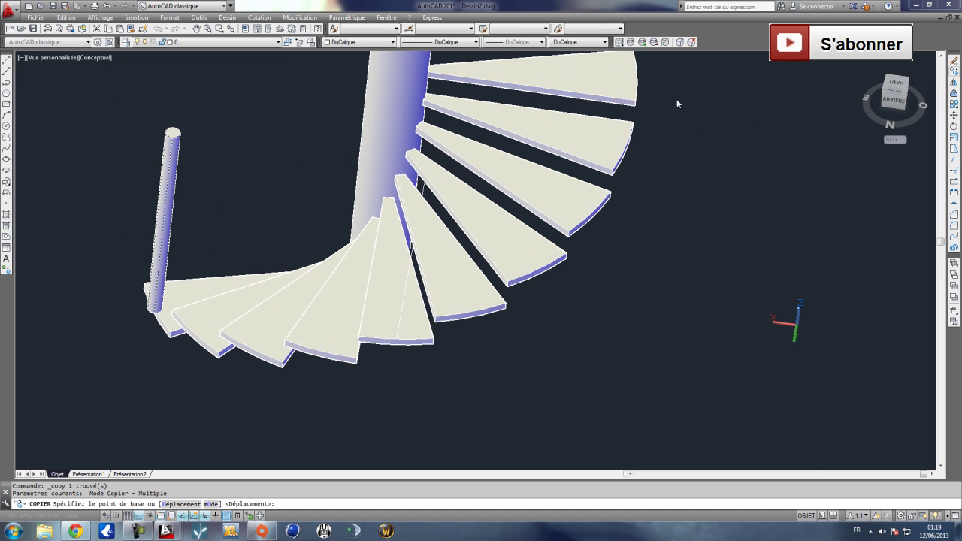
pyautogui.scroll(3, 151, 312)
pyautogui.click(151, 309)
pyautogui.scroll(-3, 156, 298)
pyautogui.scroll(3, 159, 303)
pyautogui.scroll(-5, 161, 306)
pyautogui.scroll(5, 331, 331)
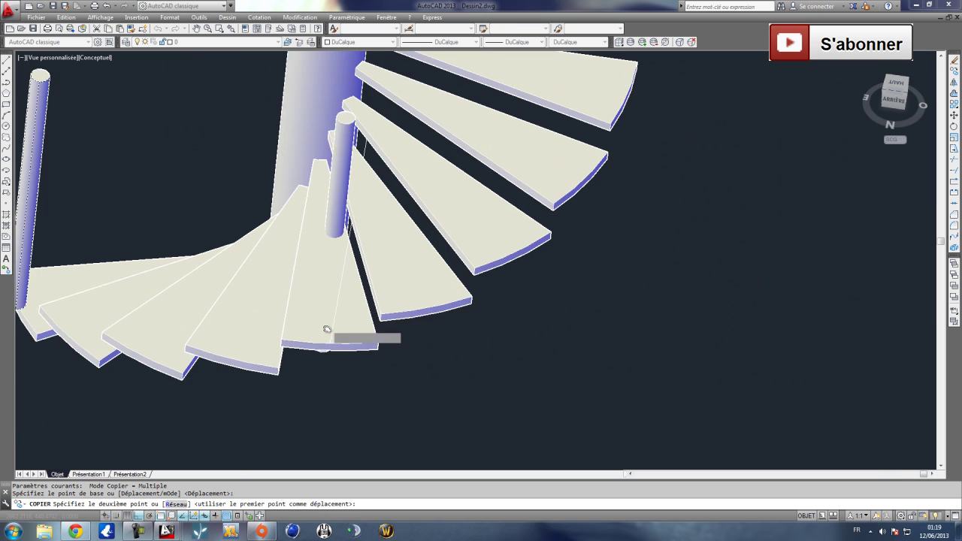
pyautogui.click(335, 363)
pyautogui.scroll(-5, 338, 353)
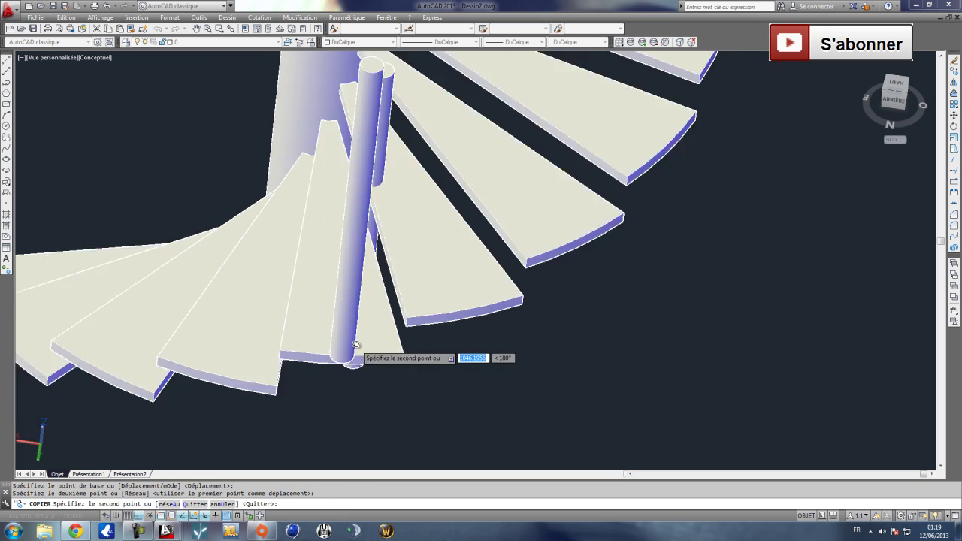
pyautogui.scroll(-3, 352, 310)
pyautogui.press('Escape')
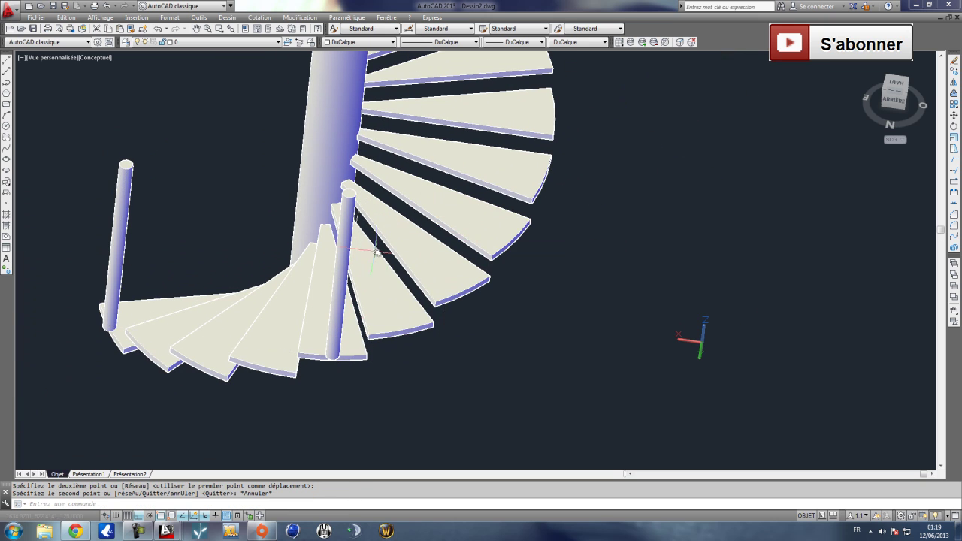
# Examine the placement of the two posts around the spiral staircase from above.
pyautogui.moveTo(379, 240); pyautogui.dragTo(329, 284, button='middle')
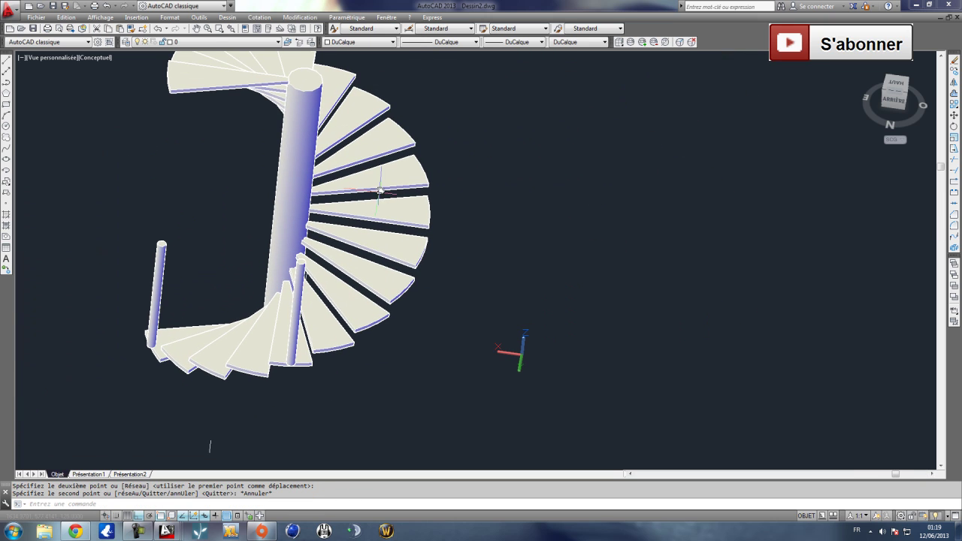
pyautogui.click(901, 83)
pyautogui.moveTo(552, 208); pyautogui.dragTo(456, 215, button='middle')
pyautogui.scroll(2, 443, 225)
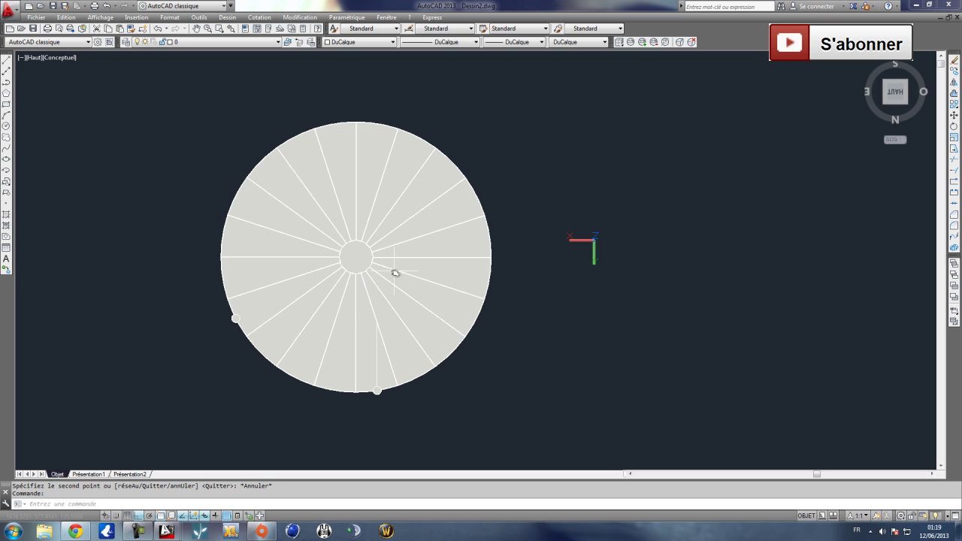
pyautogui.scroll(4, 383, 388)
pyautogui.scroll(-2, 359, 396)
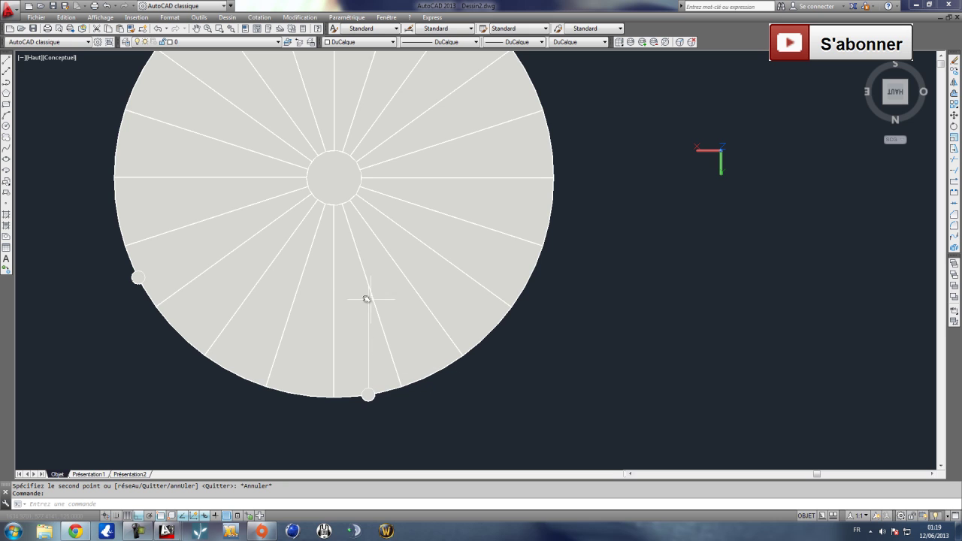
# Move the copied post to the outer-edge midpoint of the next tread up, and delete the guide line.
pyautogui.click(117, 21)
pyautogui.moveTo(136, 18)
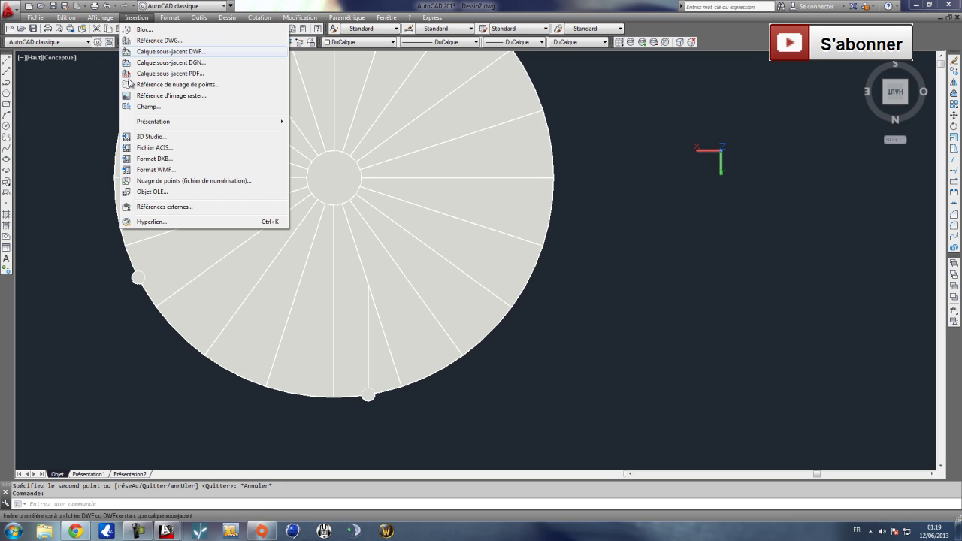
pyautogui.moveTo(100, 17)
pyautogui.moveTo(120, 110)
pyautogui.click(301, 120)
pyautogui.moveTo(300, 120); pyautogui.dragTo(380, 328)
pyautogui.press('Escape')
pyautogui.scroll(5, 334, 331)
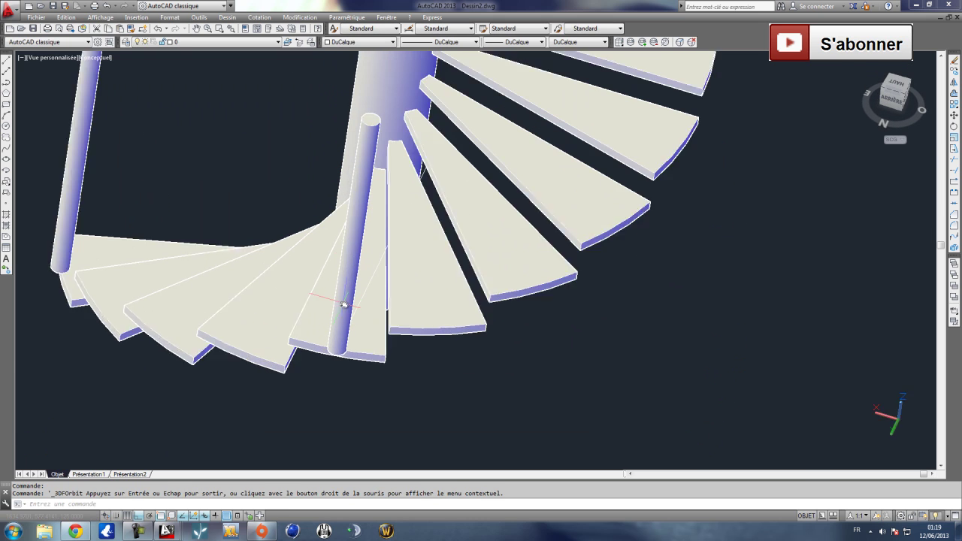
pyautogui.click(354, 326)
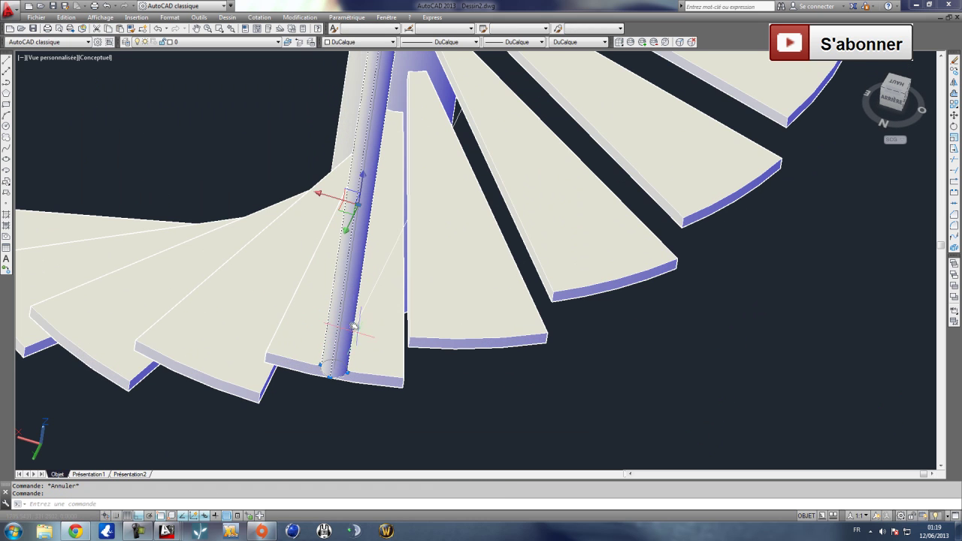
pyautogui.click(955, 128)
pyautogui.click(329, 375)
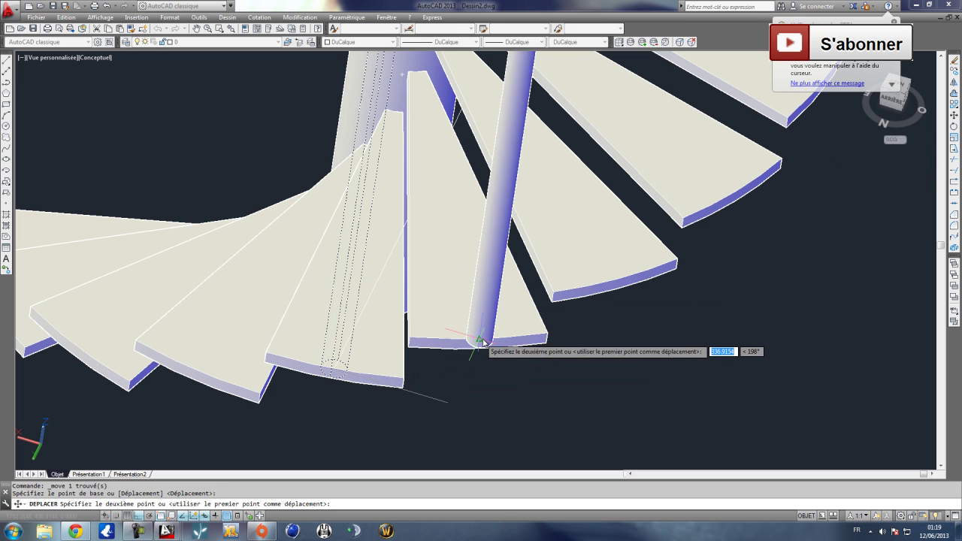
pyautogui.click(475, 339)
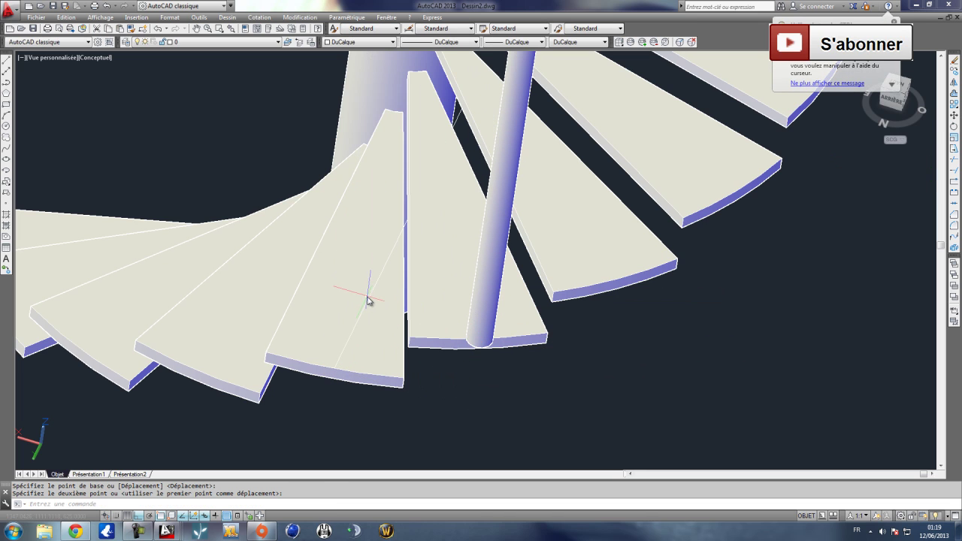
pyautogui.click(368, 301)
pyautogui.press('Delete')
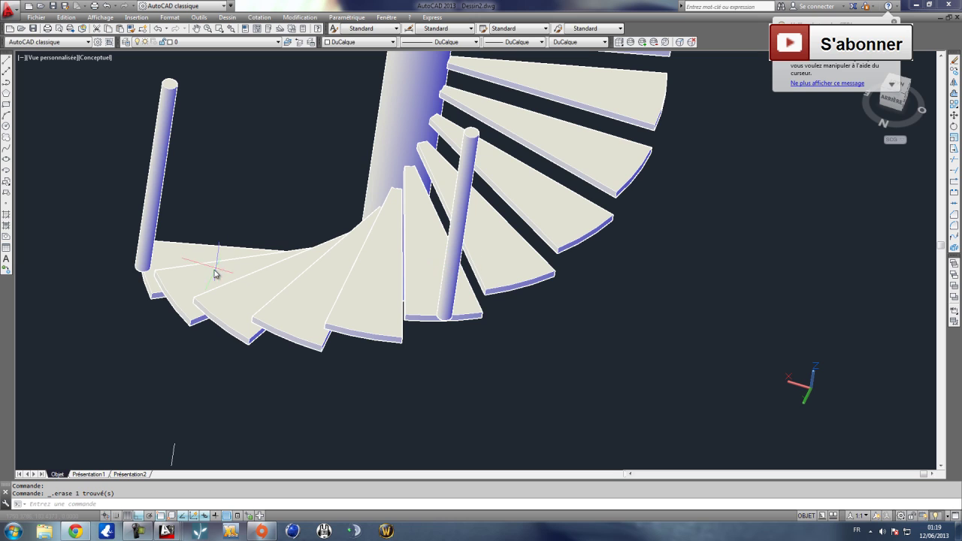
# Copy the moved post from its base to the outer edge of a tread several steps higher.
pyautogui.click(464, 233)
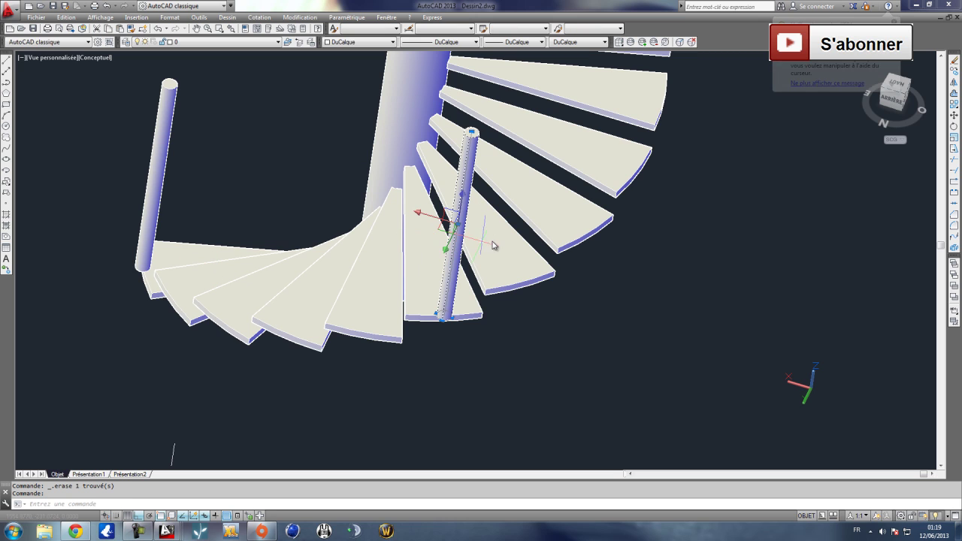
pyautogui.click(954, 71)
pyautogui.click(442, 319)
pyautogui.scroll(3, 456, 283)
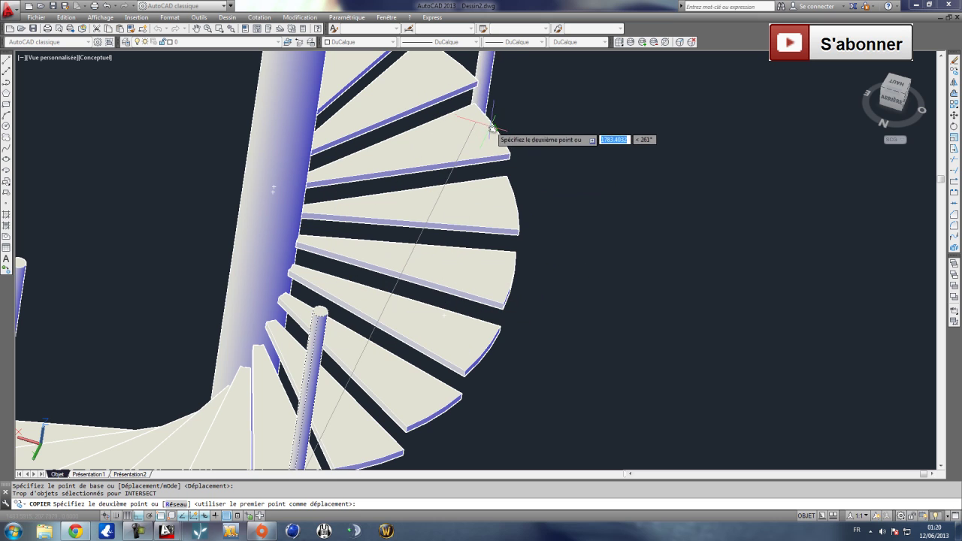
pyautogui.click(492, 129)
pyautogui.press('Escape')
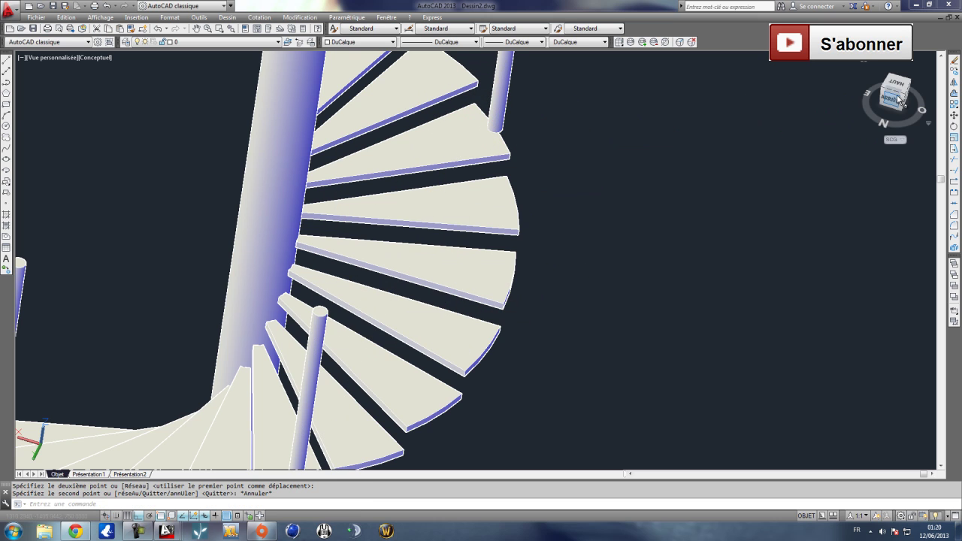
# Move the highest post from its base to the outer-edge midpoint of the tread directly below.
pyautogui.click(898, 86)
pyautogui.scroll(4, 560, 176)
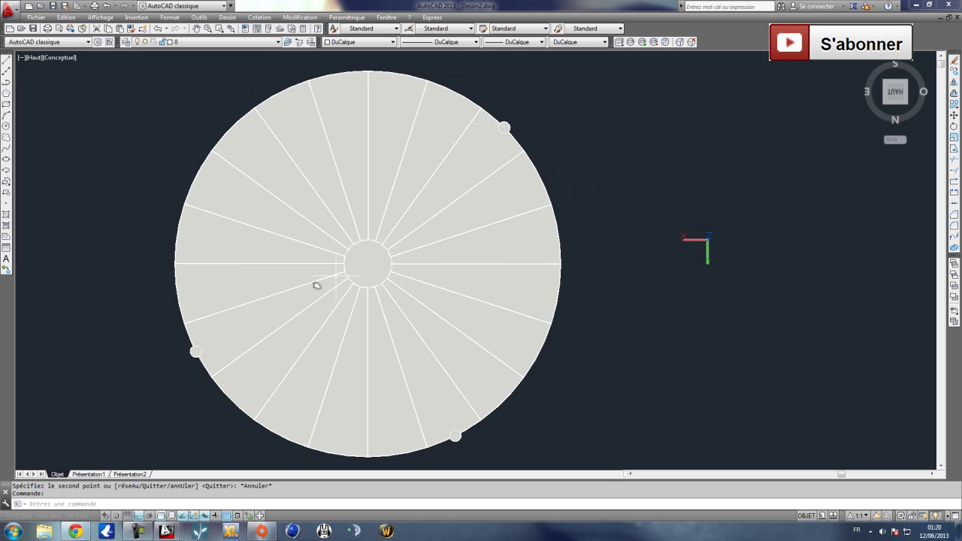
pyautogui.click(99, 16)
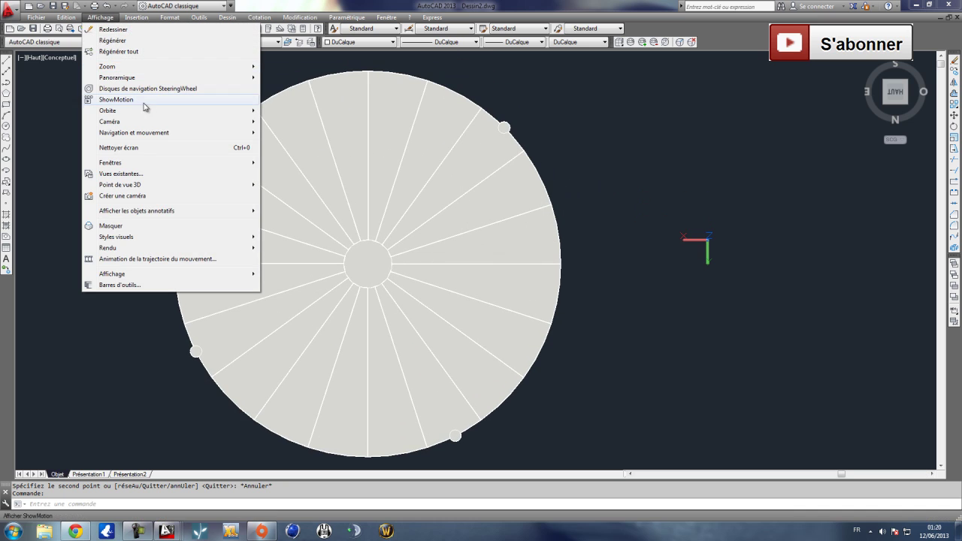
pyautogui.moveTo(132, 113)
pyautogui.click(274, 121)
pyautogui.moveTo(274, 118); pyautogui.dragTo(667, 154)
pyautogui.press('Escape')
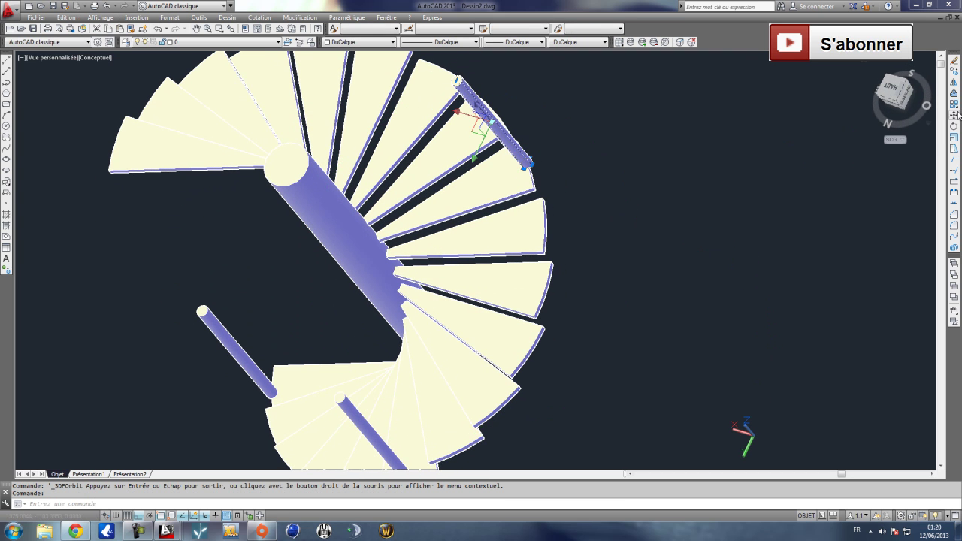
pyautogui.scroll(3, 530, 166)
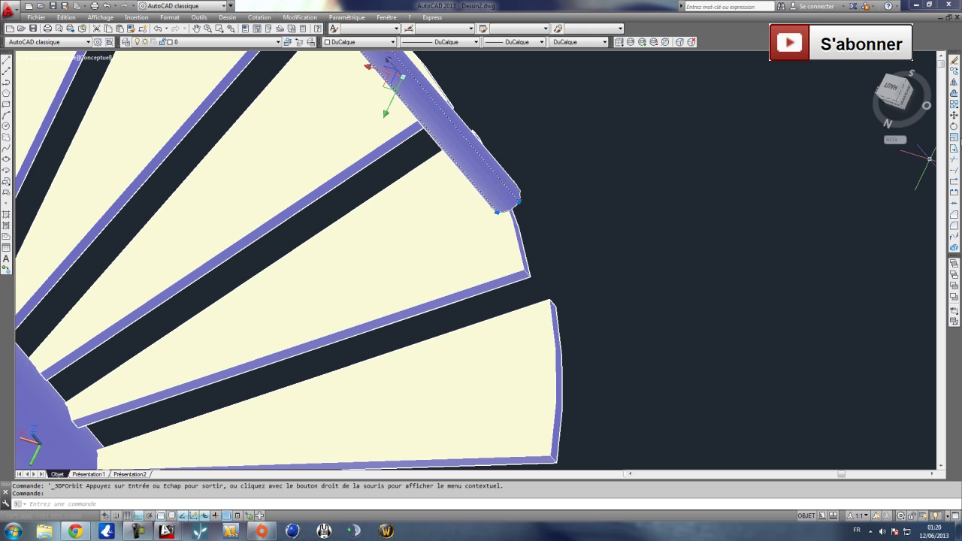
pyautogui.click(954, 116)
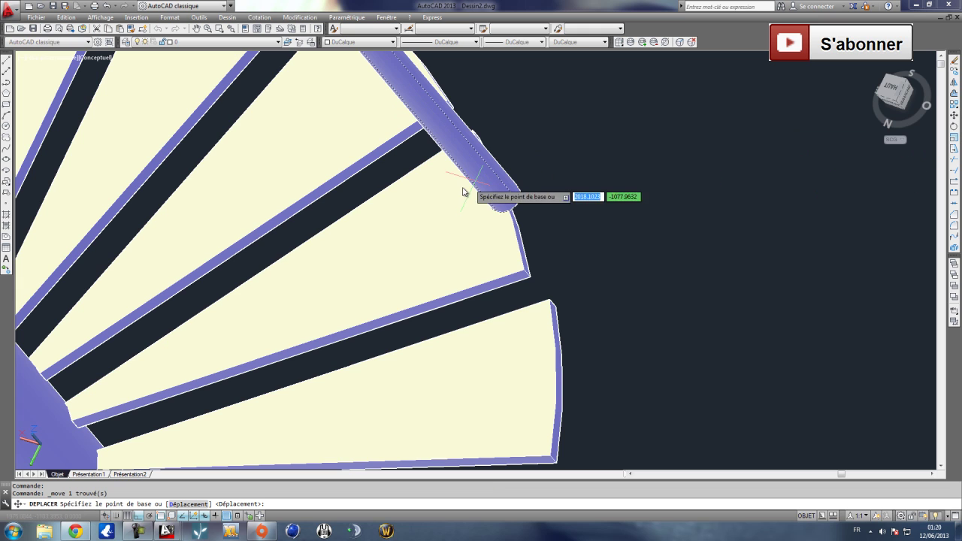
pyautogui.click(505, 199)
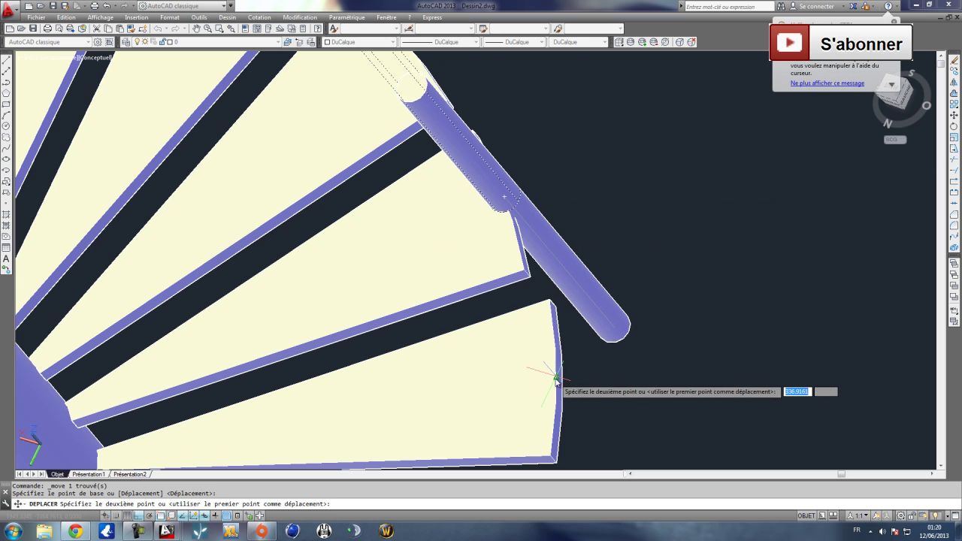
pyautogui.click(553, 387)
# Examine the repositioned posts around the staircase and the post standing on the lowest tread from a side angle.
pyautogui.scroll(-5, 547, 392)
pyautogui.scroll(-4, 548, 391)
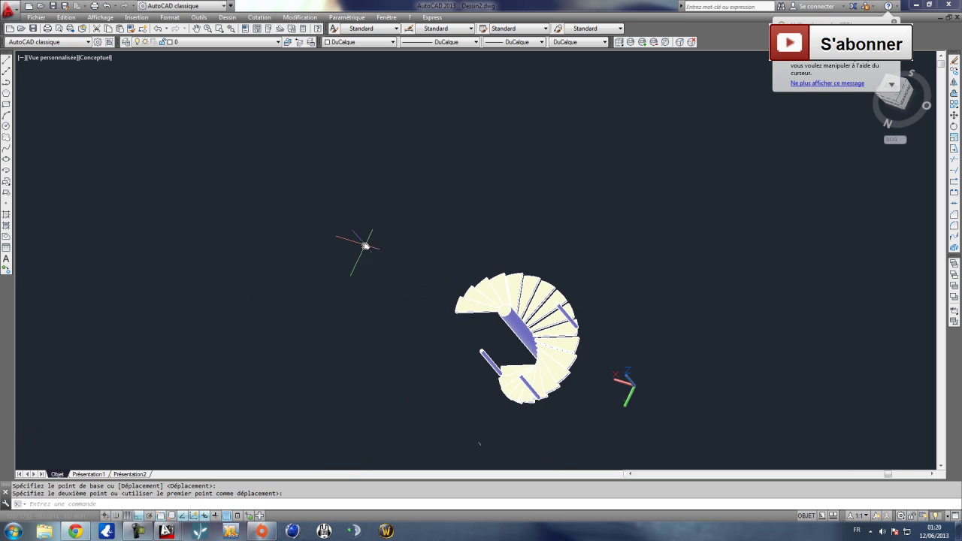
pyautogui.click(100, 17)
pyautogui.moveTo(129, 112)
pyautogui.click(286, 124)
pyautogui.moveTo(546, 253); pyautogui.dragTo(395, 303)
pyautogui.scroll(5, 395, 303)
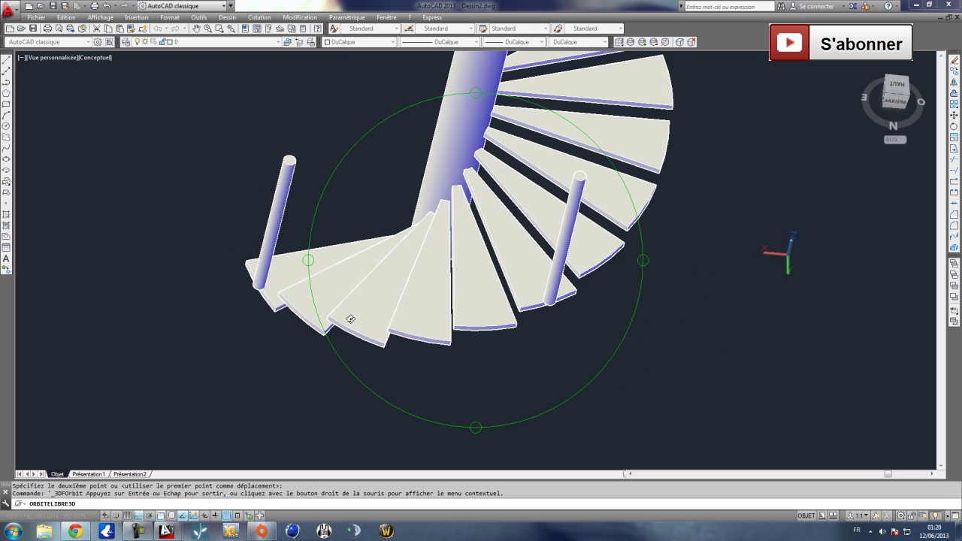
pyautogui.scroll(4, 510, 325)
pyautogui.press('Escape')
pyautogui.click(376, 180)
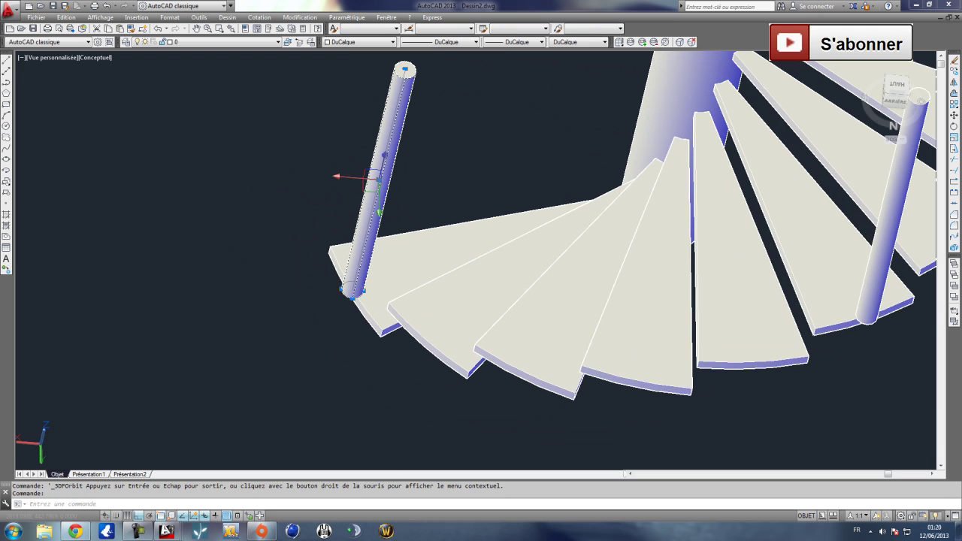
pyautogui.click(954, 115)
pyautogui.scroll(2, 356, 311)
pyautogui.scroll(5, 257, 258)
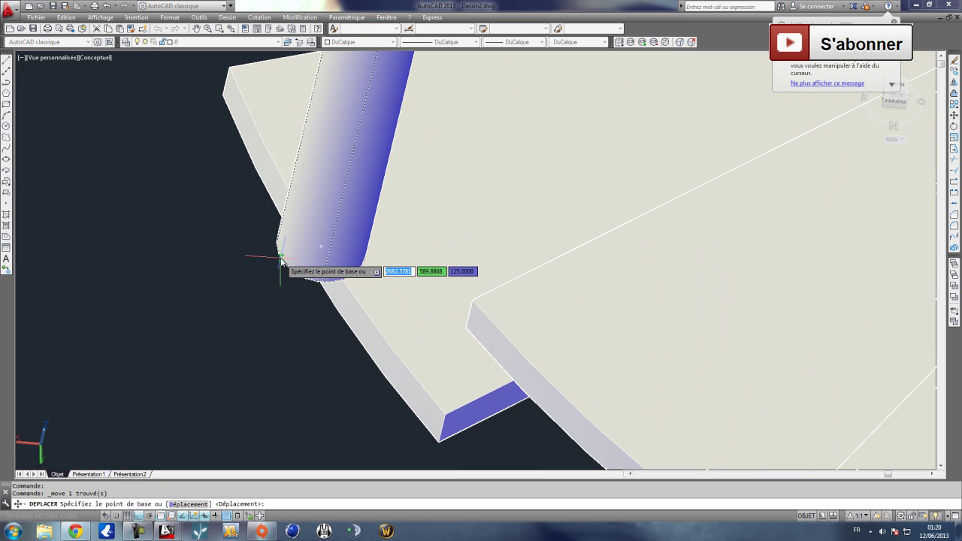
pyautogui.click(322, 247)
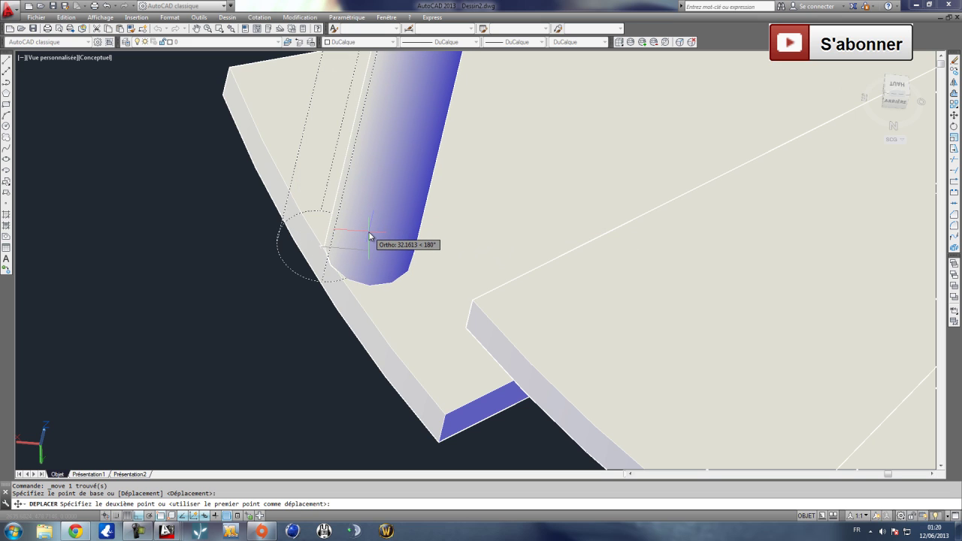
pyautogui.press('Escape')
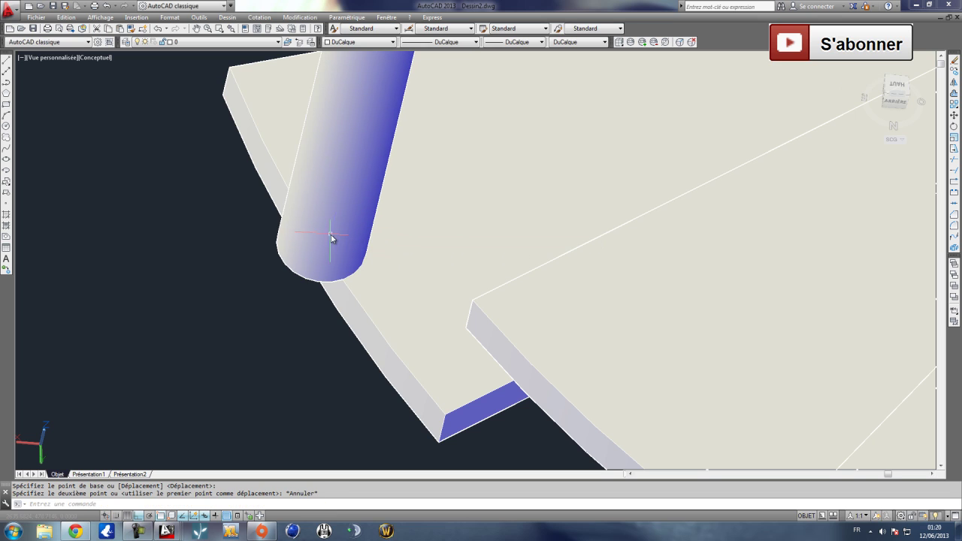
pyautogui.scroll(-3, 325, 241)
pyautogui.click(343, 207)
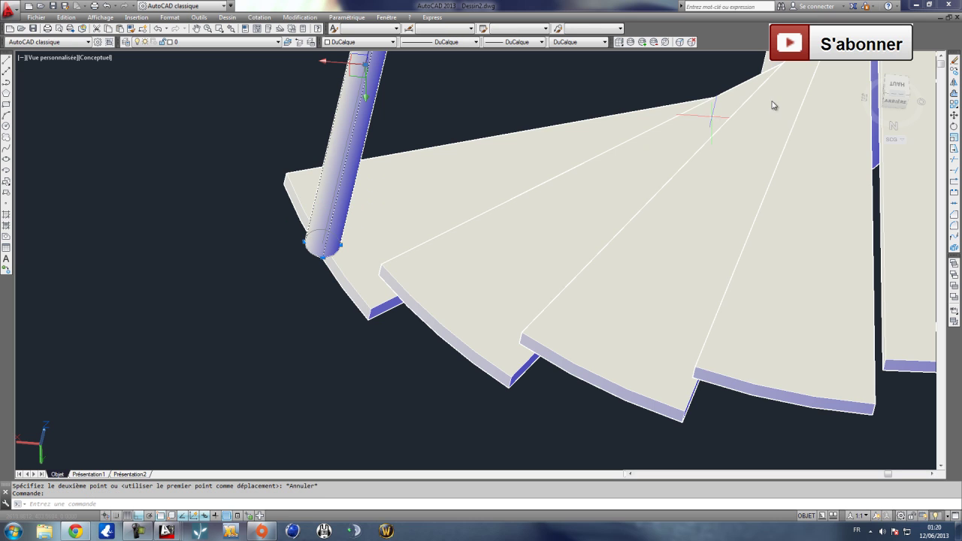
pyautogui.click(954, 115)
pyautogui.scroll(2, 421, 141)
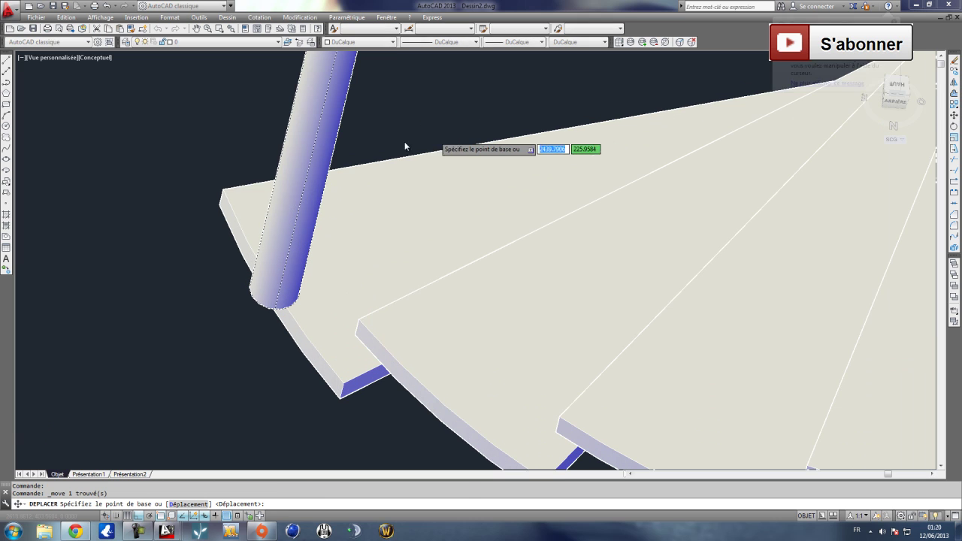
pyautogui.click(223, 197)
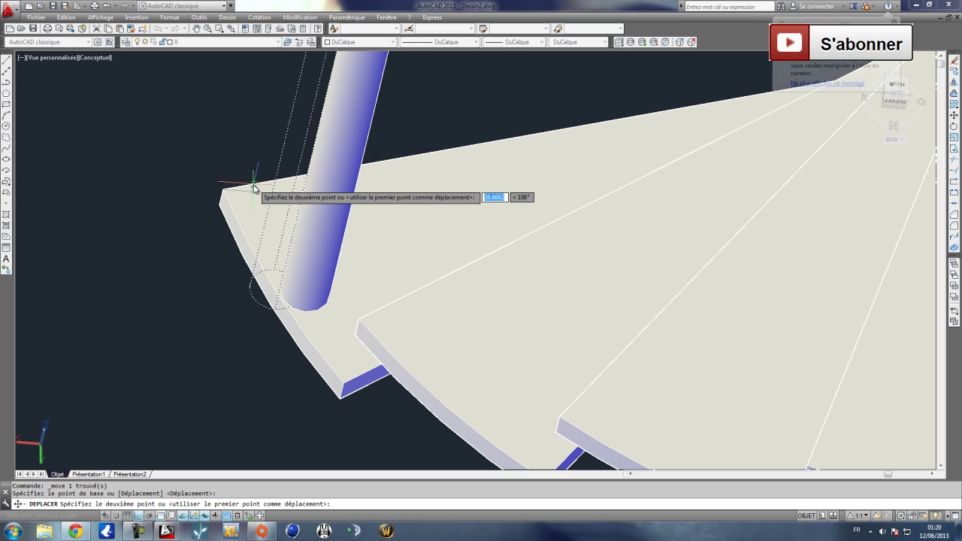
pyautogui.click(141, 516)
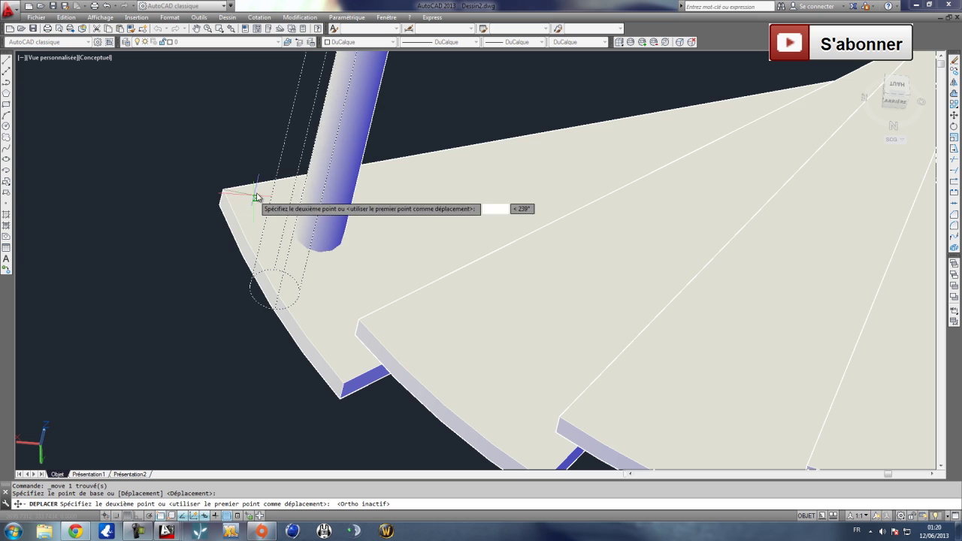
pyautogui.scroll(-2, 241, 195)
pyautogui.scroll(5, 248, 199)
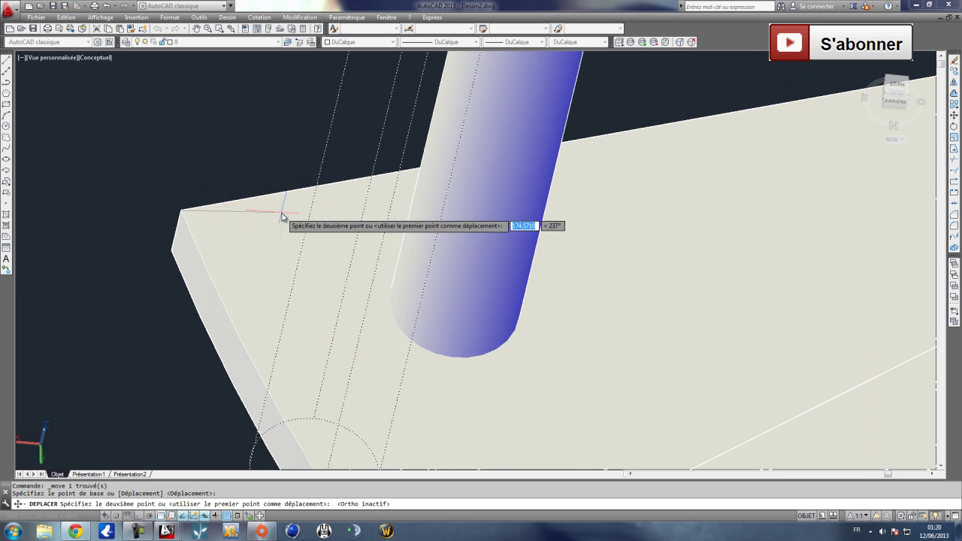
pyautogui.scroll(-3, 289, 222)
pyautogui.press('Escape')
# Draw a line from the base of the post on the lowest tread to the centre of the column's base.
pyautogui.click(100, 16)
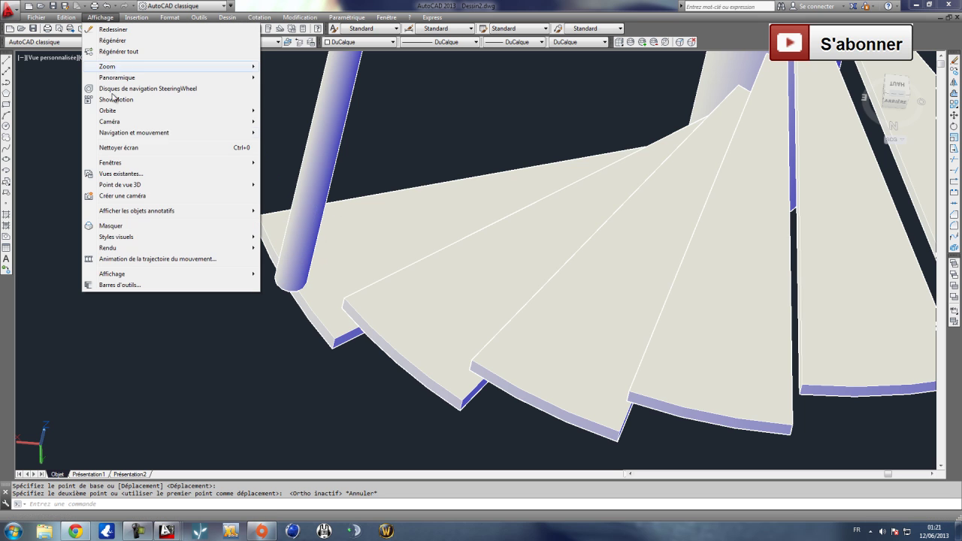
pyautogui.moveTo(120, 111)
pyautogui.click(301, 121)
pyautogui.moveTo(449, 273); pyautogui.dragTo(450, 238)
pyautogui.press('Escape')
pyautogui.click(7, 60)
pyautogui.click(625, 315)
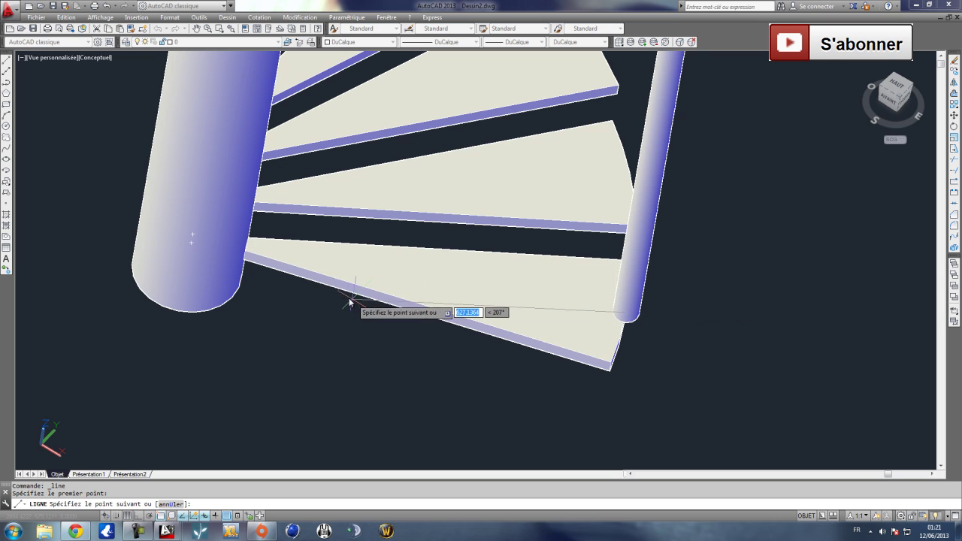
pyautogui.click(192, 245)
pyautogui.press('Escape')
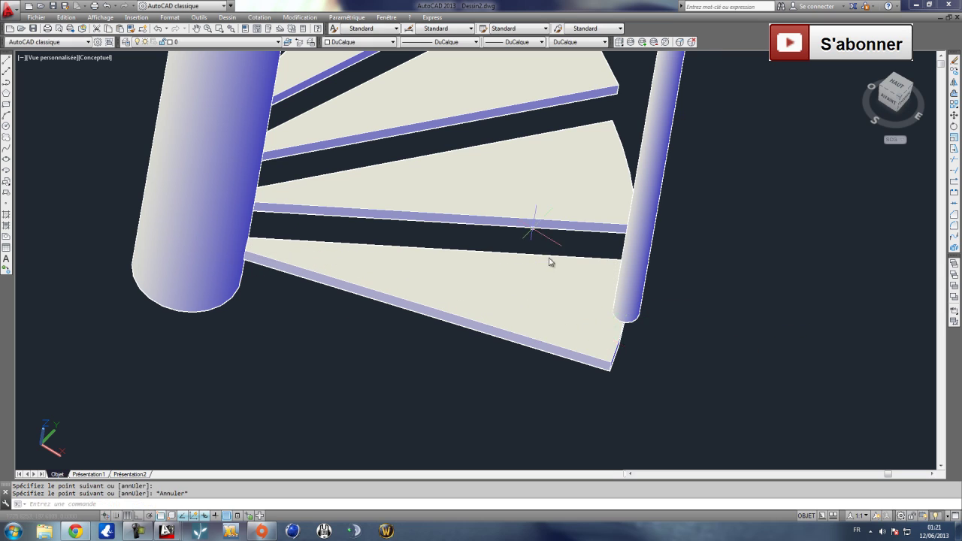
# Examine the lowest post's position on the tread edge up close, and check the placement of all three posts from directly above.
pyautogui.click(100, 17)
pyautogui.moveTo(115, 114)
pyautogui.click(301, 122)
pyautogui.moveTo(504, 268); pyautogui.dragTo(443, 264)
pyautogui.scroll(2, 451, 267)
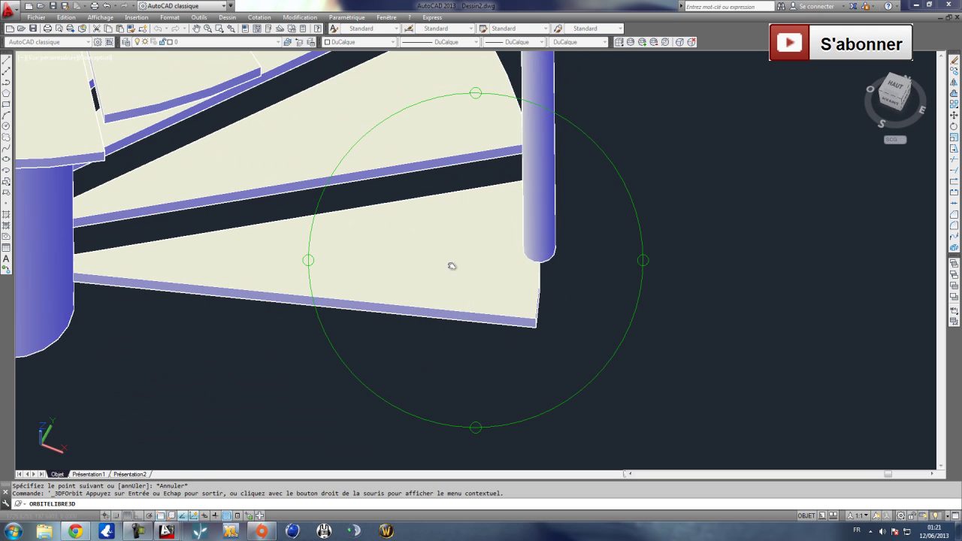
pyautogui.moveTo(460, 265); pyautogui.dragTo(453, 231, button='middle')
pyautogui.press('Escape')
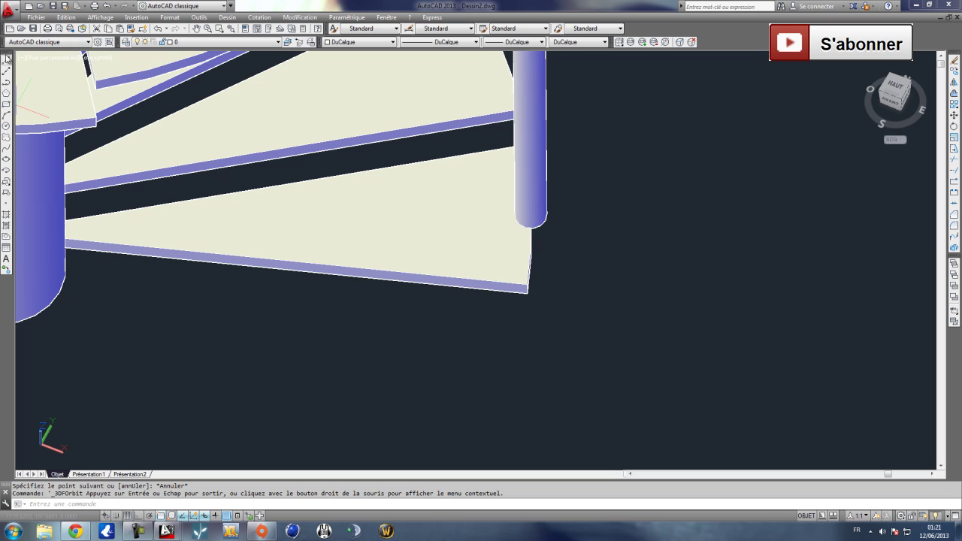
pyautogui.moveTo(461, 202); pyautogui.dragTo(529, 228)
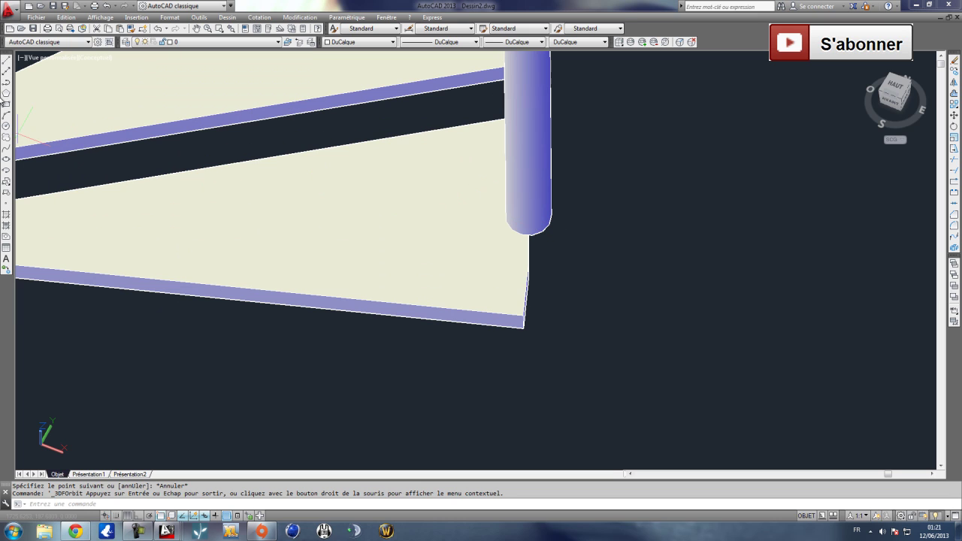
pyautogui.scroll(-6, 466, 204)
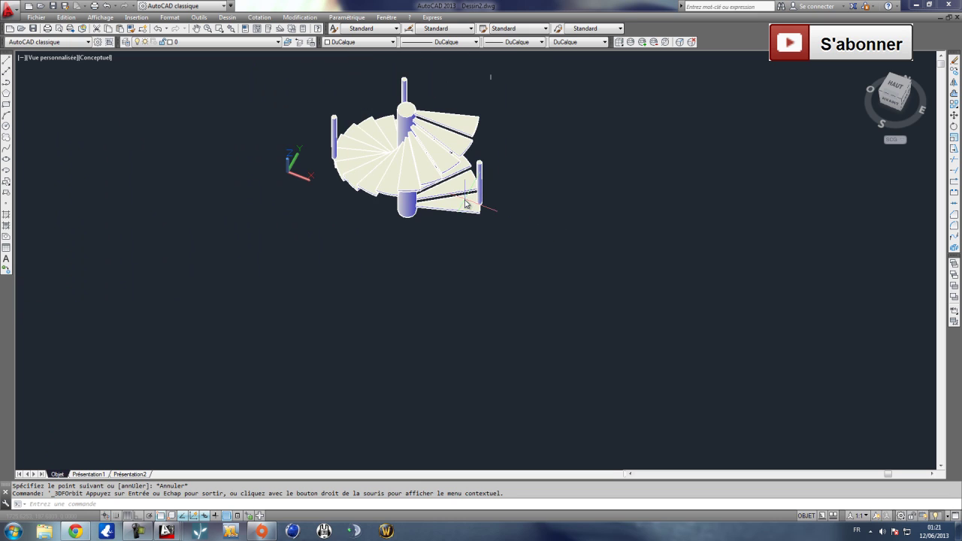
pyautogui.scroll(5, 500, 163)
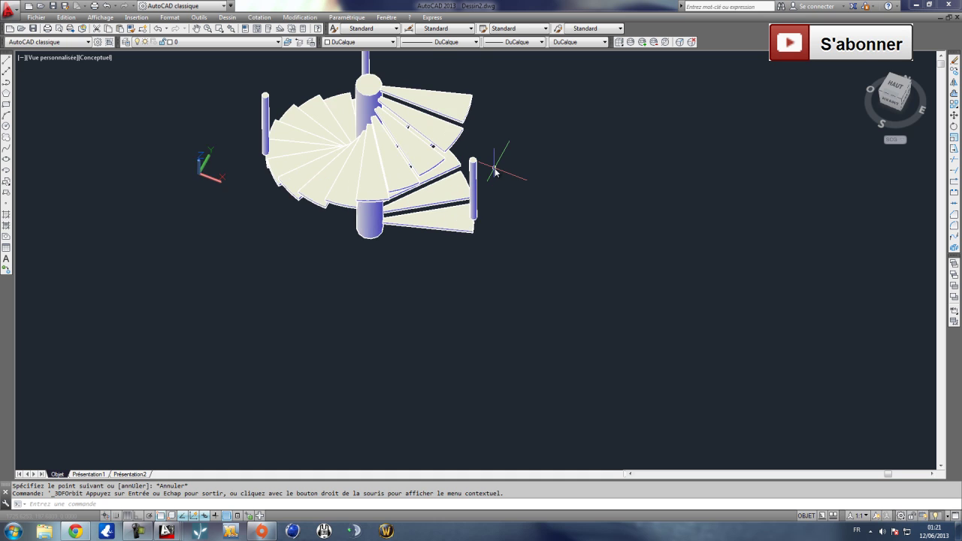
pyautogui.click(894, 88)
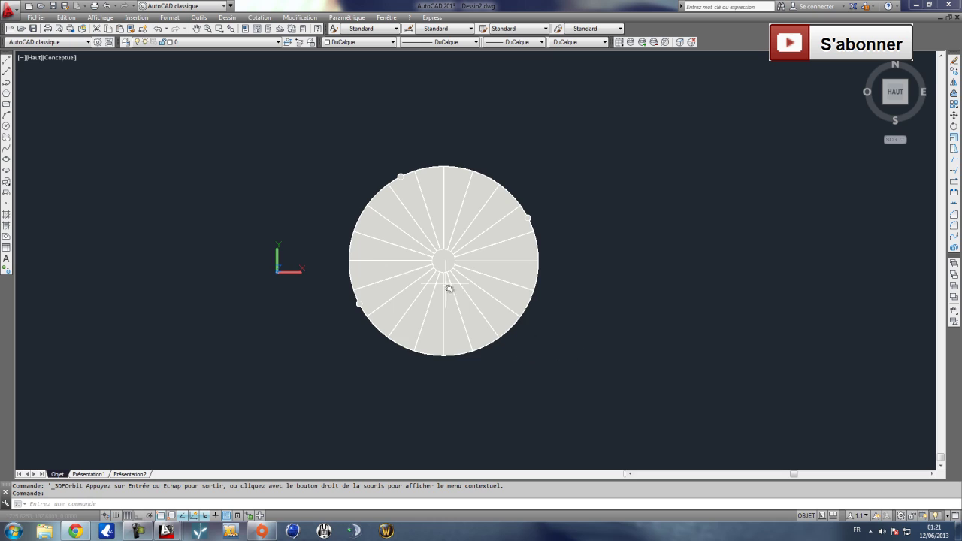
pyautogui.scroll(1, 429, 273)
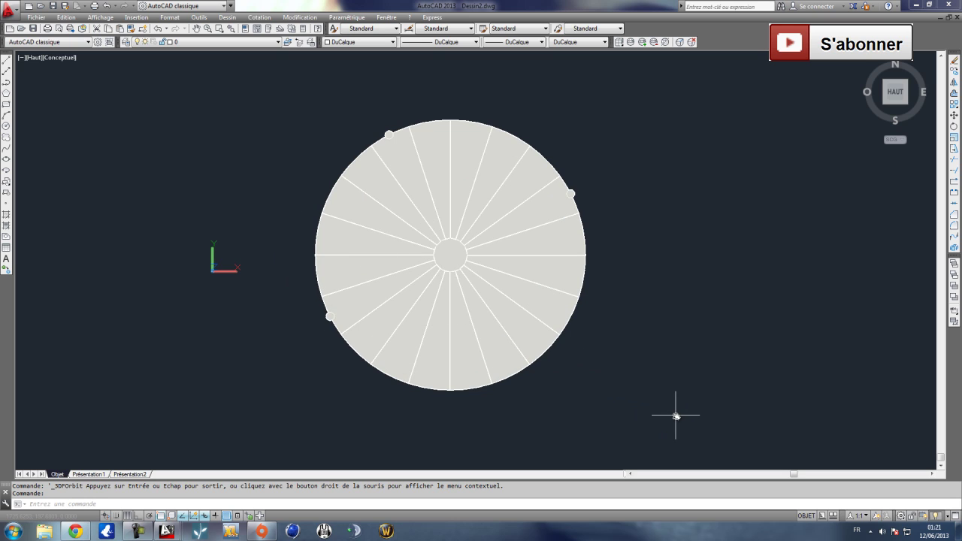
pyautogui.press('Escape')
pyautogui.scroll(-3, 241, 180)
pyautogui.scroll(5, 307, 203)
pyautogui.scroll(1, 293, 210)
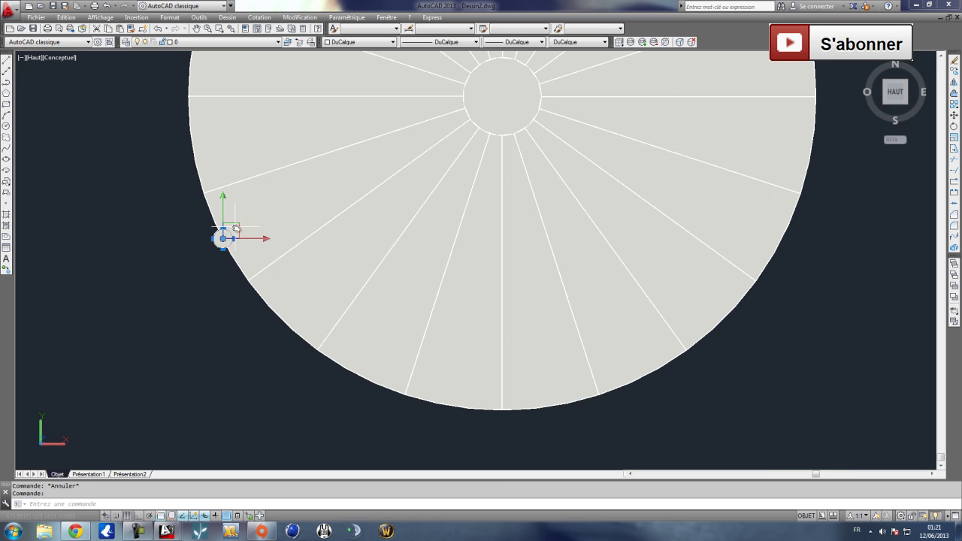
pyautogui.press('Escape')
# Start a helix centred on the central column's axis, with its base radius reaching a tread's outer edge.
pyautogui.click(100, 16)
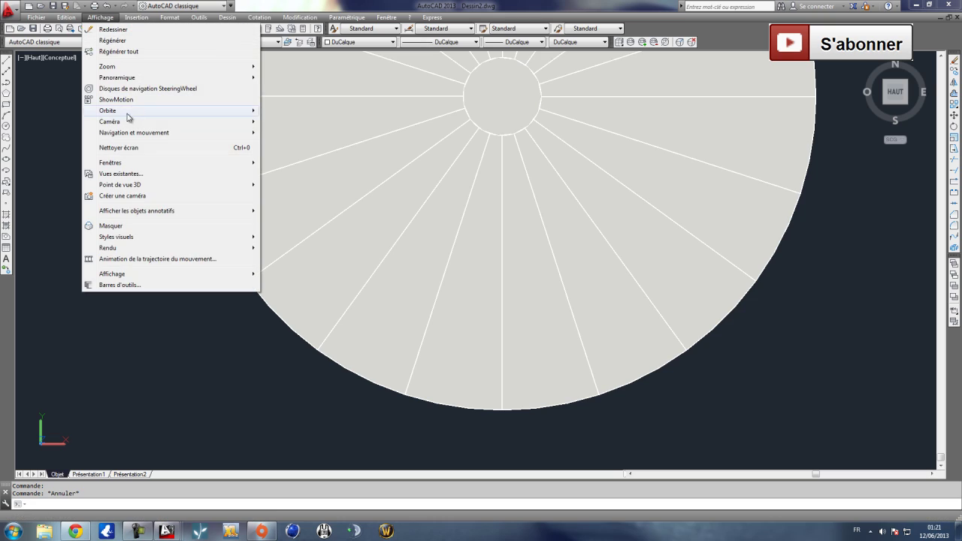
pyautogui.moveTo(107, 111)
pyautogui.click(289, 120)
pyautogui.moveTo(316, 112); pyautogui.dragTo(466, 335)
pyautogui.scroll(-3, 401, 232)
pyautogui.scroll(3, 466, 334)
pyautogui.moveTo(465, 260); pyautogui.dragTo(486, 281)
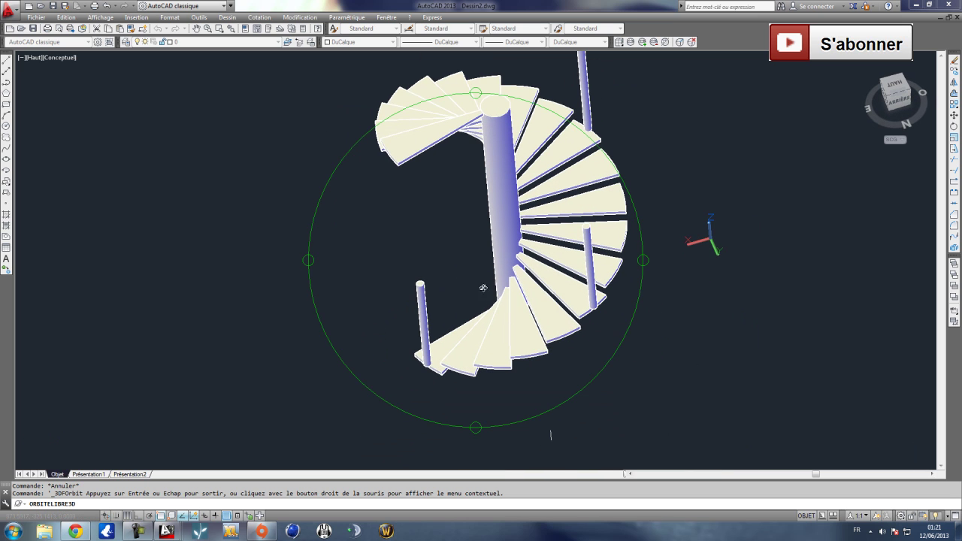
pyautogui.press('Escape')
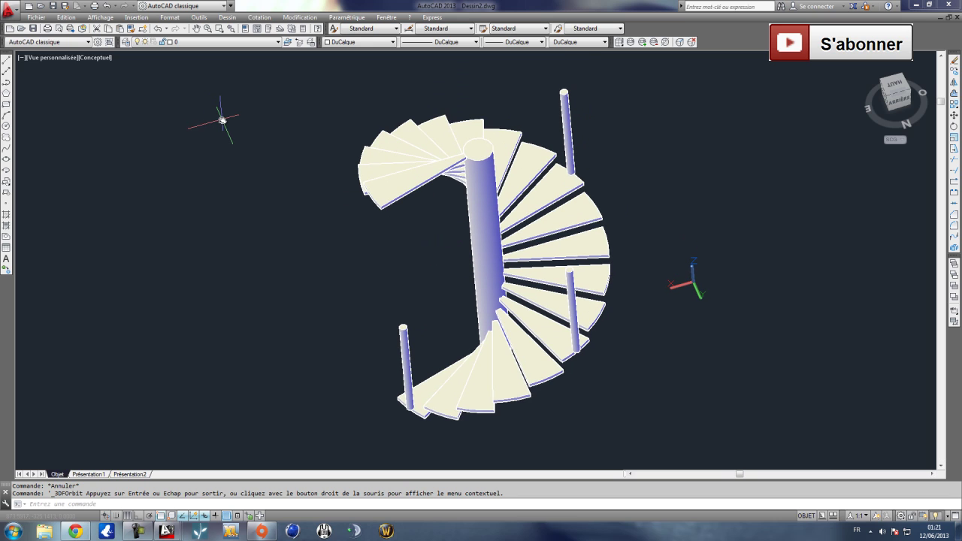
pyautogui.click(226, 19)
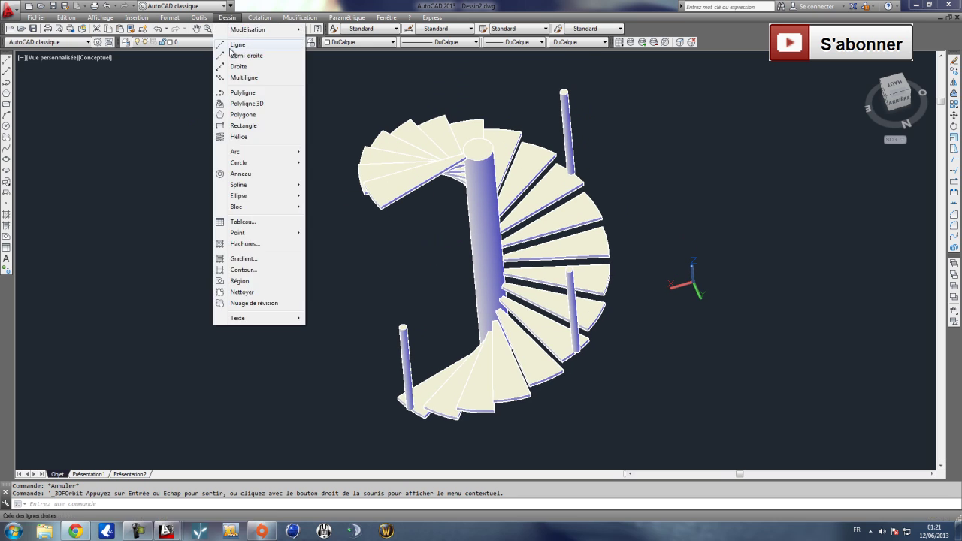
pyautogui.click(238, 137)
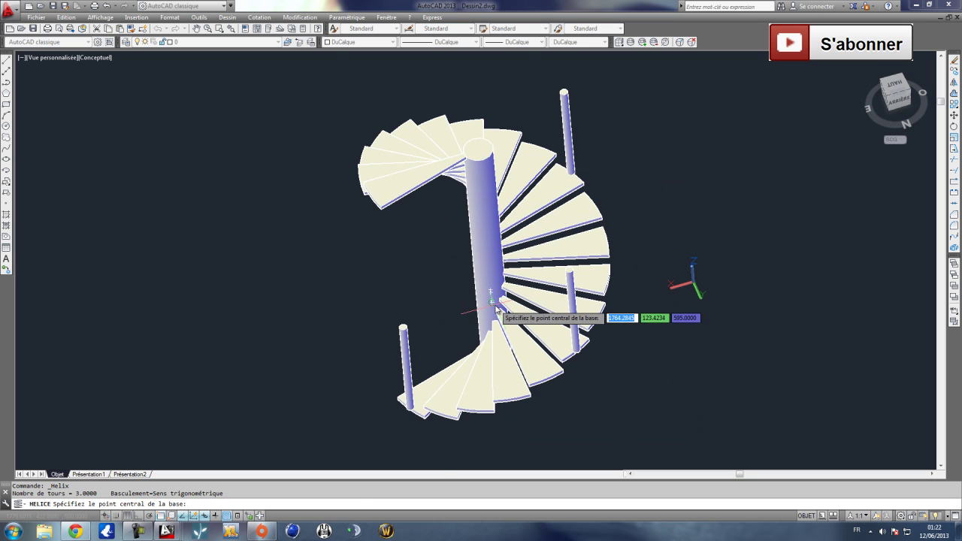
pyautogui.scroll(2, 496, 308)
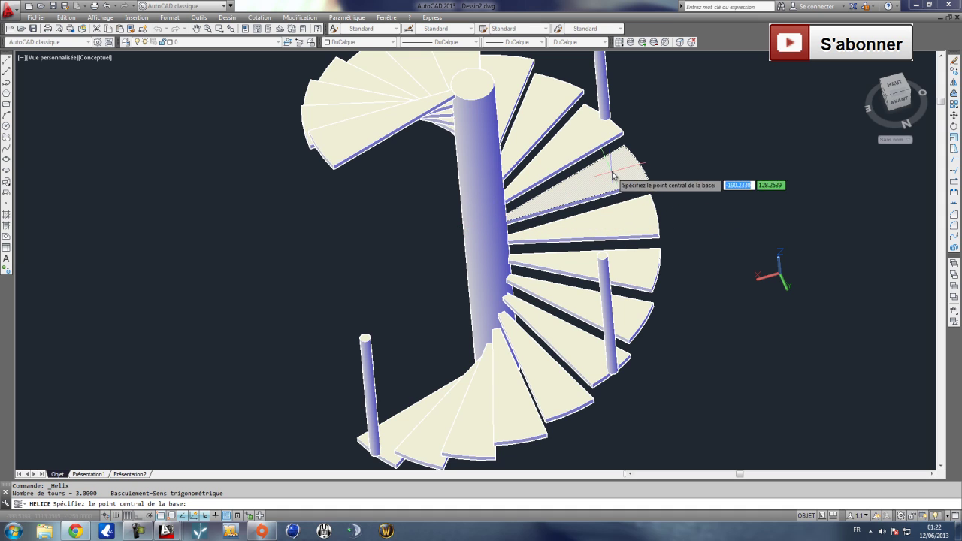
pyautogui.click(486, 231)
pyautogui.scroll(-2, 597, 143)
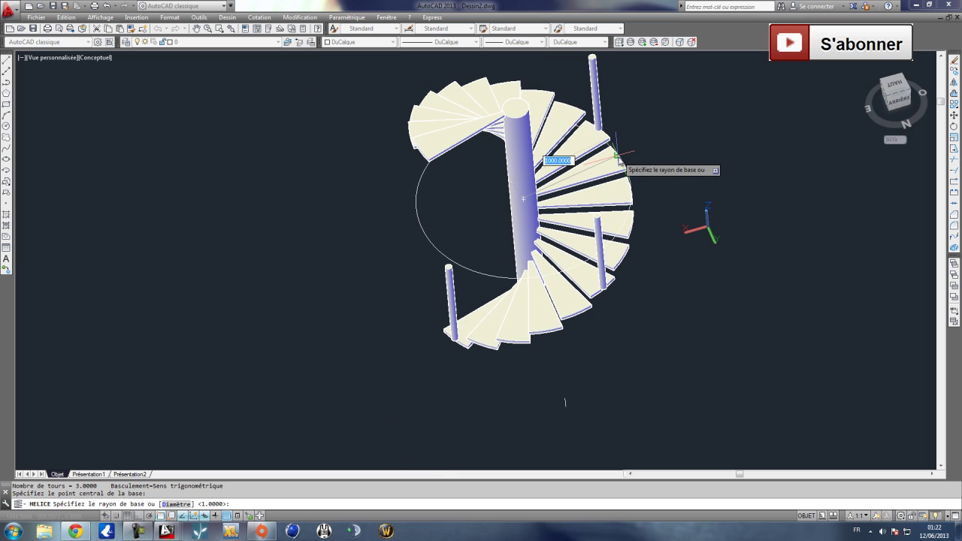
pyautogui.click(616, 157)
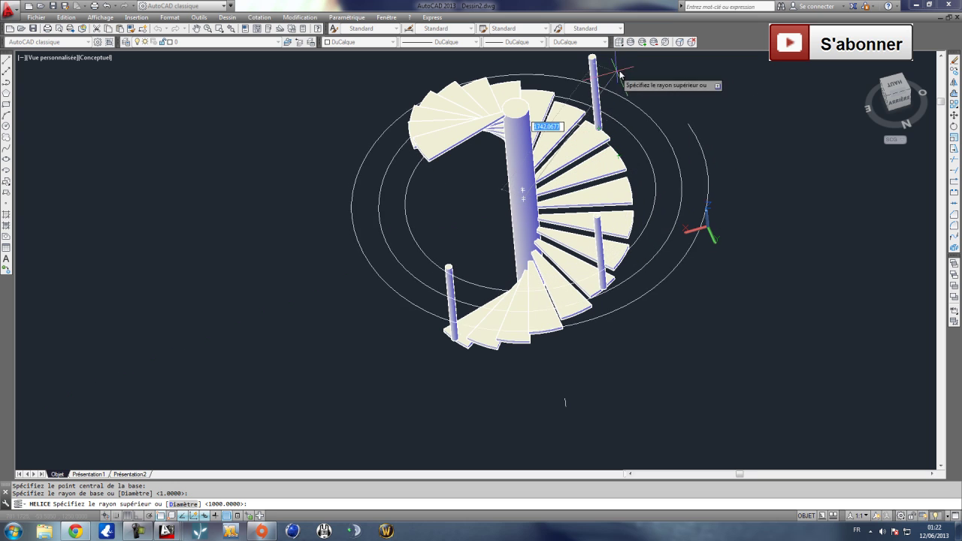
# Set the helix's top radius at the same tread's outer edge and its height to 2500.
pyautogui.scroll(3, 624, 164)
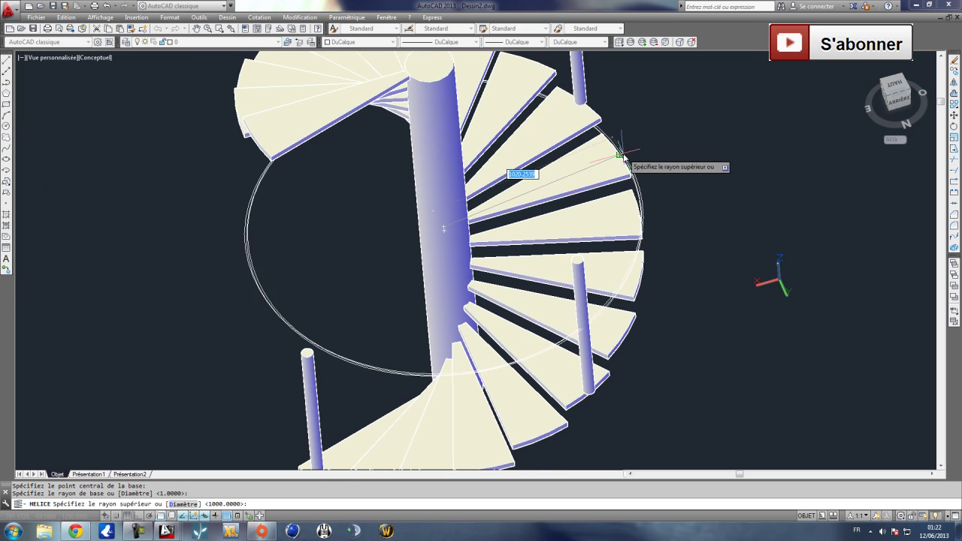
pyautogui.click(627, 161)
pyautogui.scroll(-5, 603, 105)
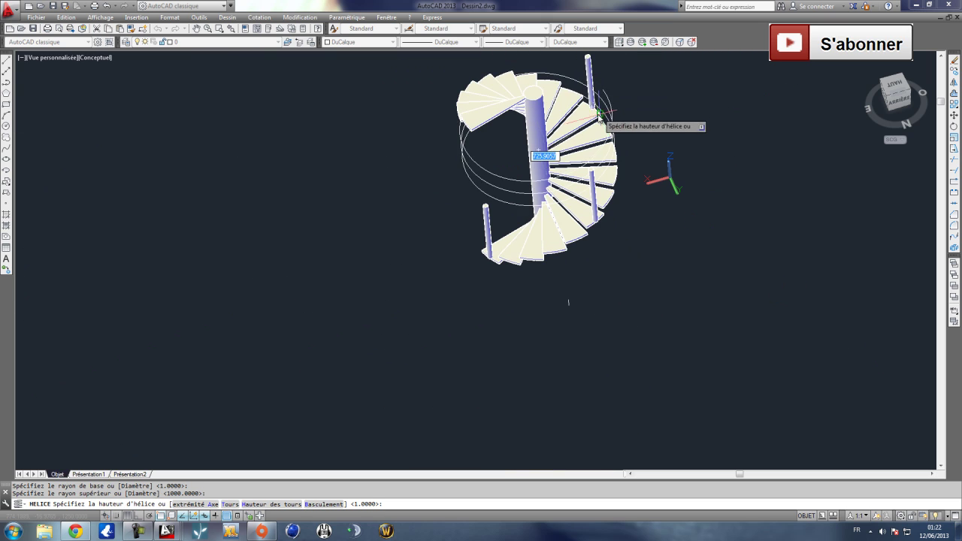
pyautogui.scroll(3, 546, 144)
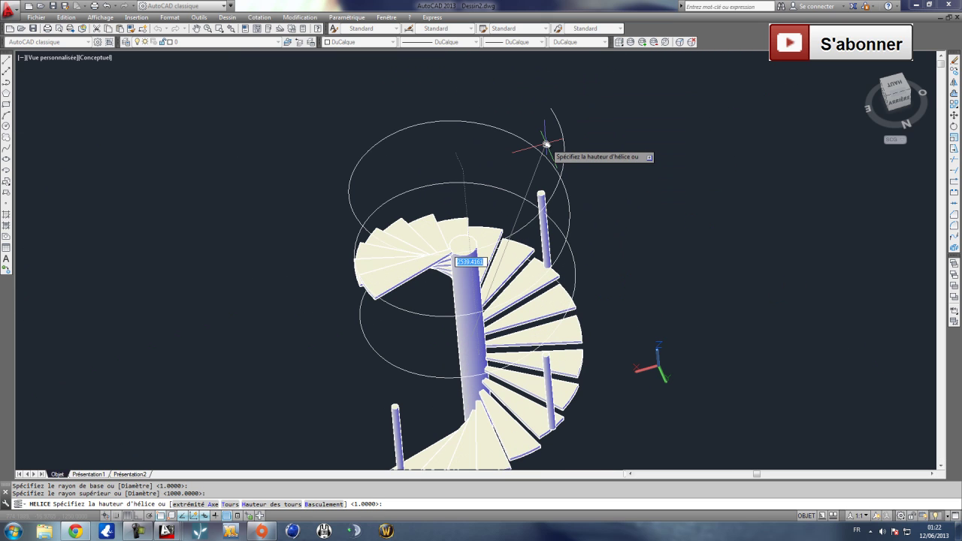
pyautogui.press('Return')
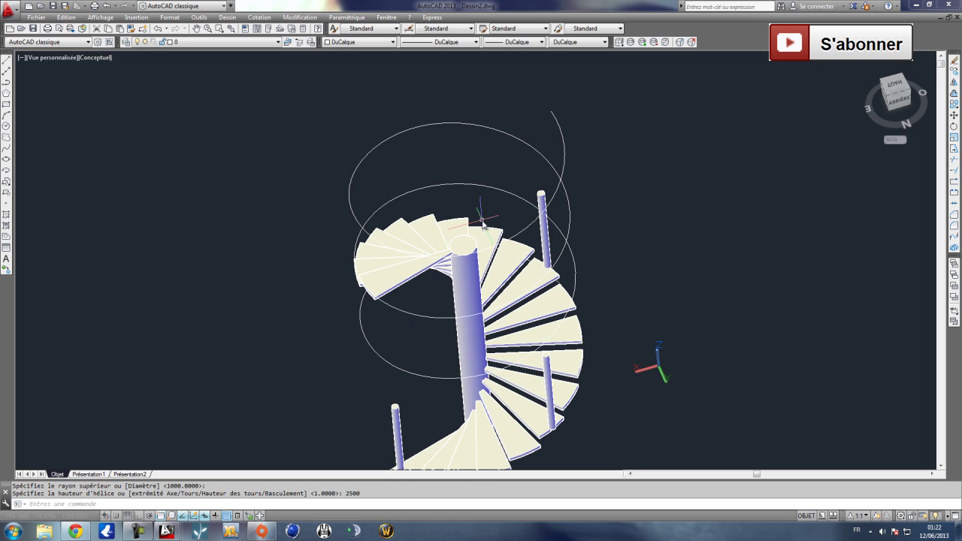
# Reduce the helix's number of turns so that it winds around the column about once.
pyautogui.press('Return')
pyautogui.click(565, 153)
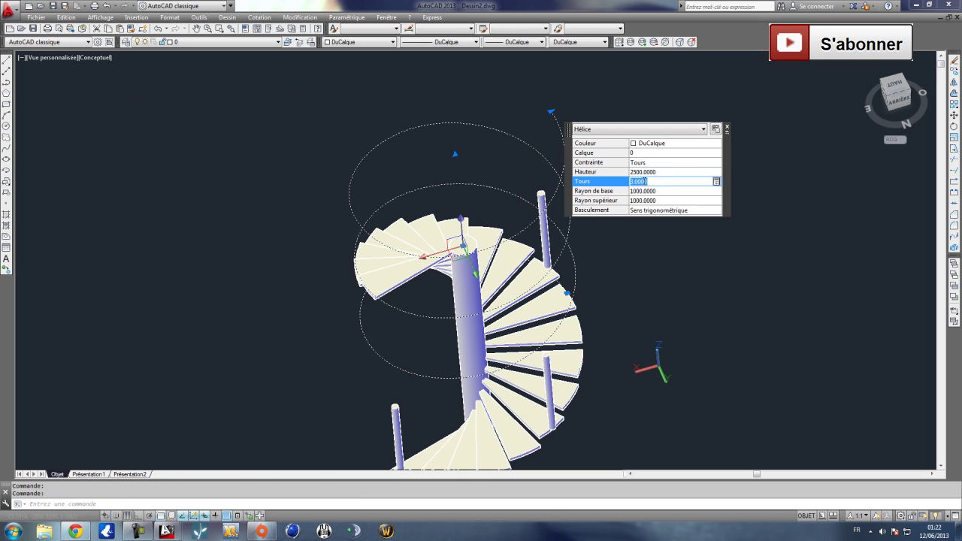
pyautogui.click(678, 192)
pyautogui.press('Escape')
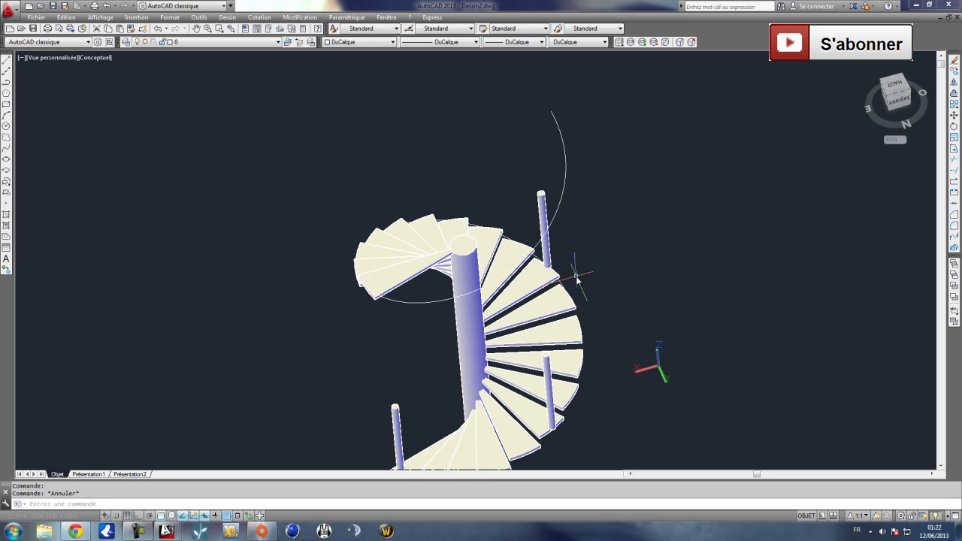
# Rotate the helix by about 224° around the centre of the column's top, bringing its lower end near the lowest post.
pyautogui.scroll(-4, 509, 296)
pyautogui.scroll(3, 509, 353)
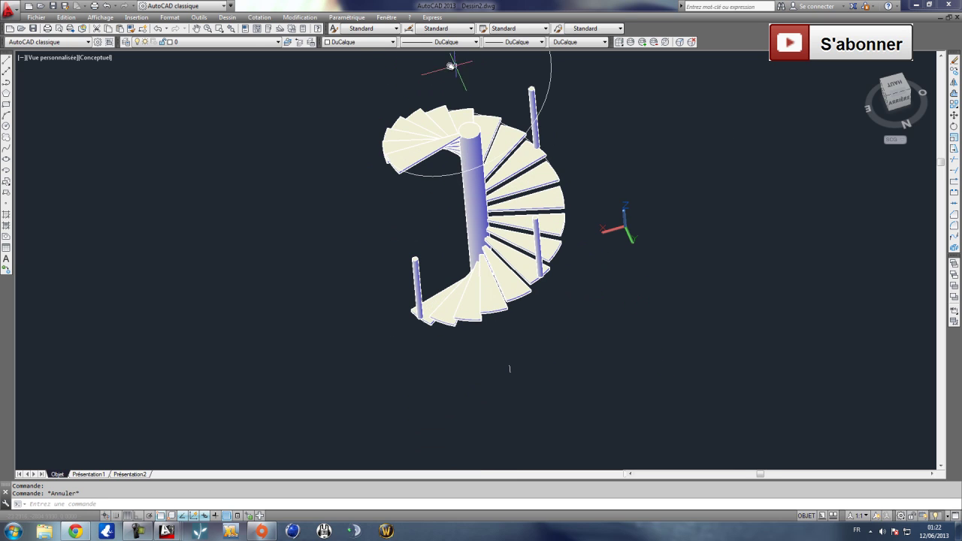
pyautogui.click(93, 17)
pyautogui.moveTo(230, 123)
pyautogui.click(290, 122)
pyautogui.moveTo(333, 143); pyautogui.dragTo(547, 255)
pyautogui.press('Escape')
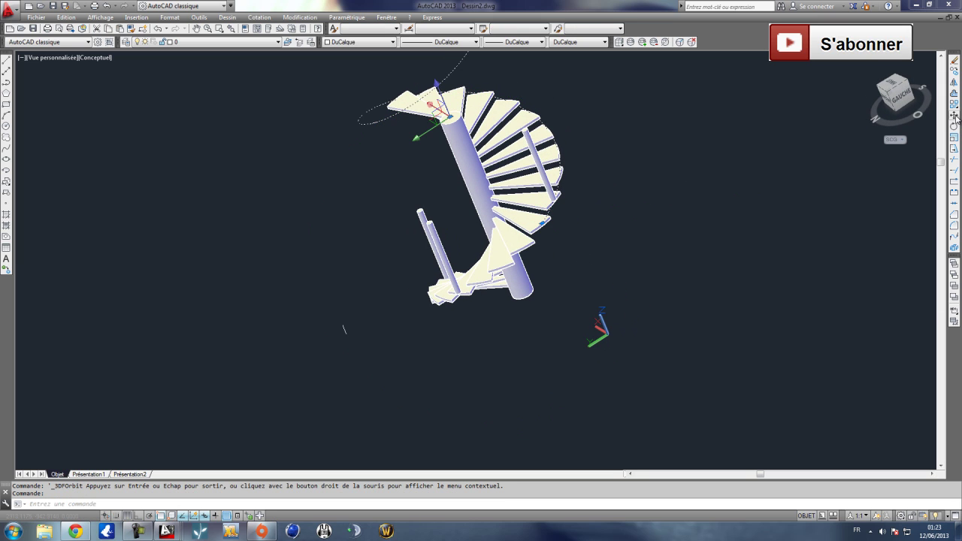
pyautogui.scroll(-3, 676, 308)
pyautogui.scroll(2, 676, 308)
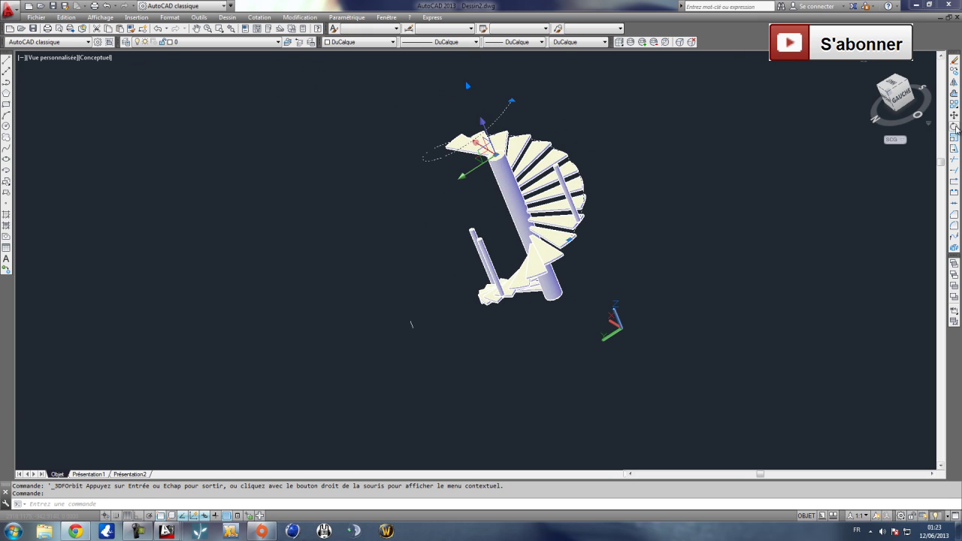
pyautogui.click(954, 127)
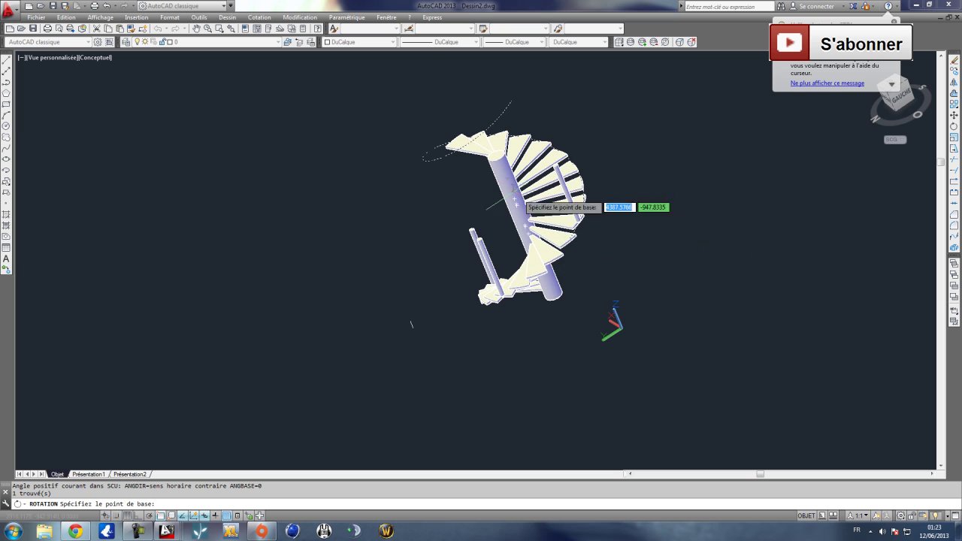
pyautogui.click(496, 159)
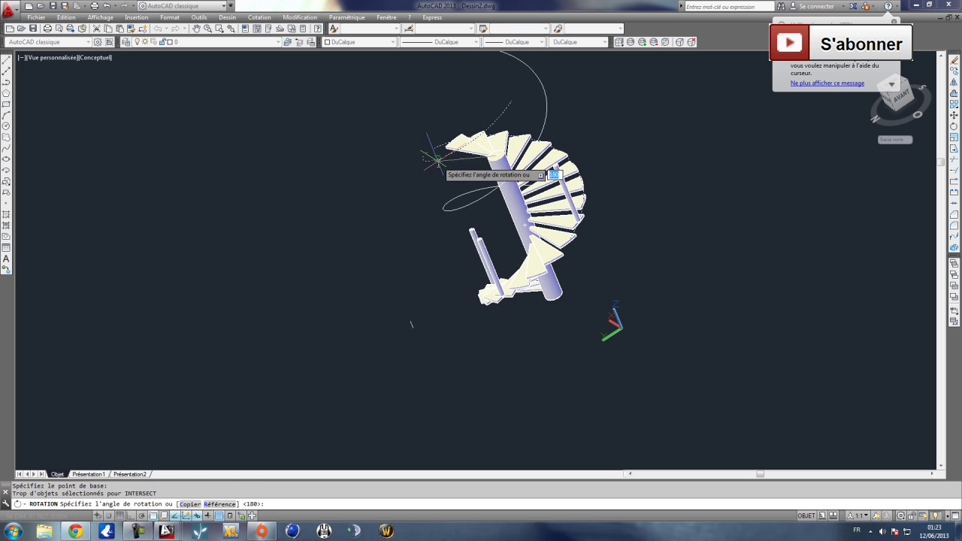
pyautogui.scroll(5, 478, 210)
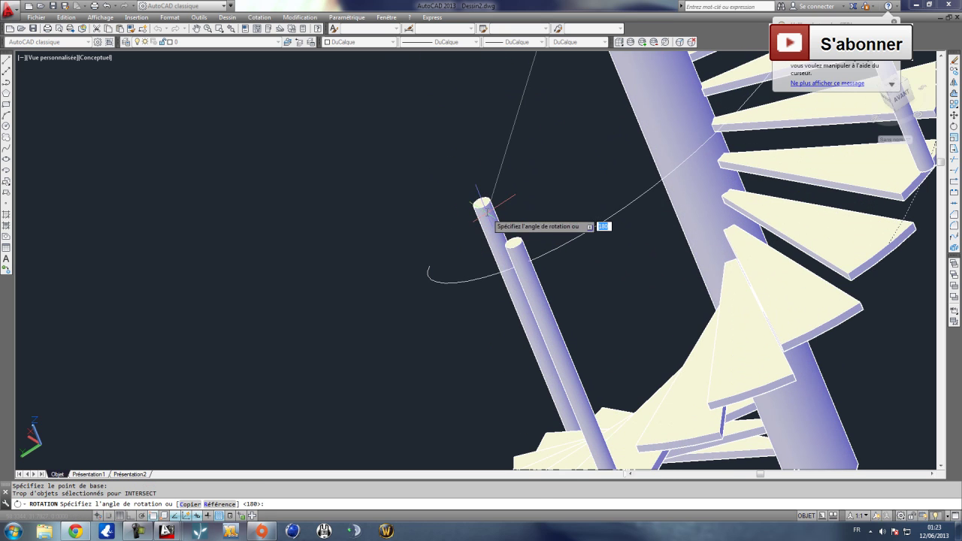
pyautogui.scroll(-6, 485, 211)
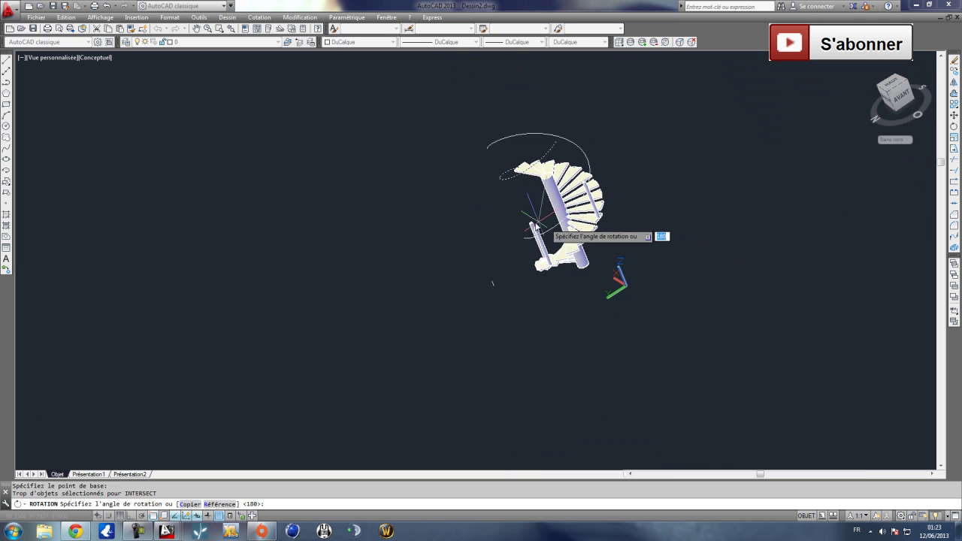
pyautogui.press('Escape')
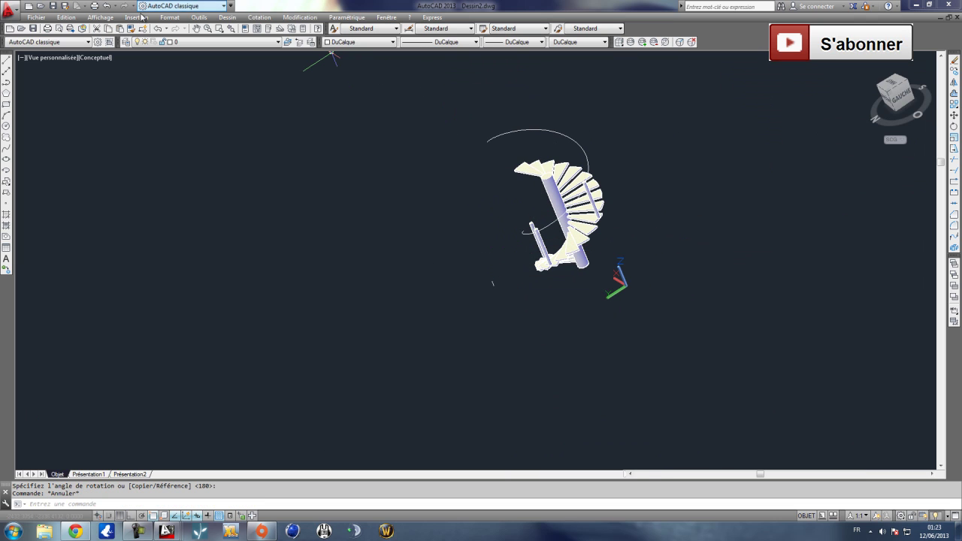
# Rotate the helix slightly around the column's centre, viewed from above, to line its lower end up with the lowest post.
pyautogui.click(97, 17)
pyautogui.moveTo(182, 118)
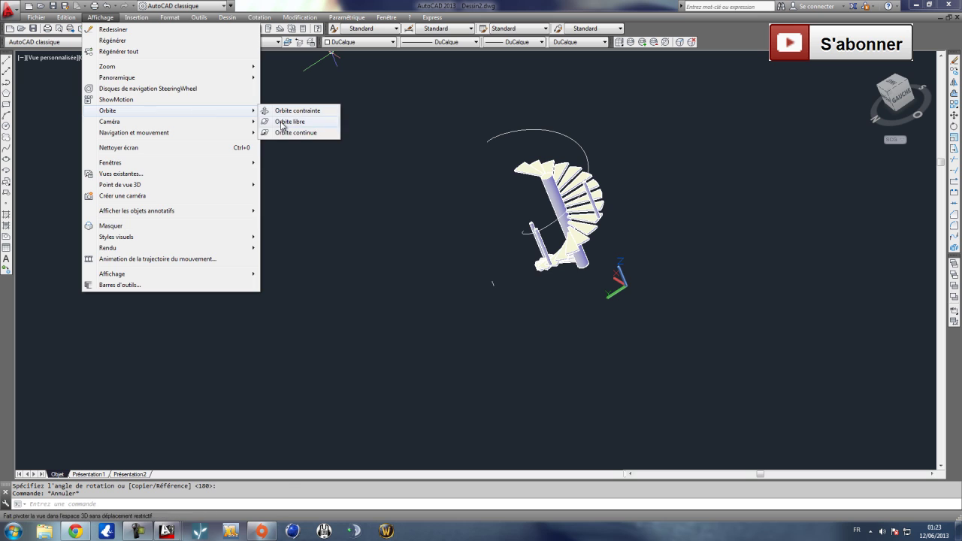
pyautogui.click(293, 123)
pyautogui.moveTo(595, 349); pyautogui.dragTo(346, 266)
pyautogui.press('Escape')
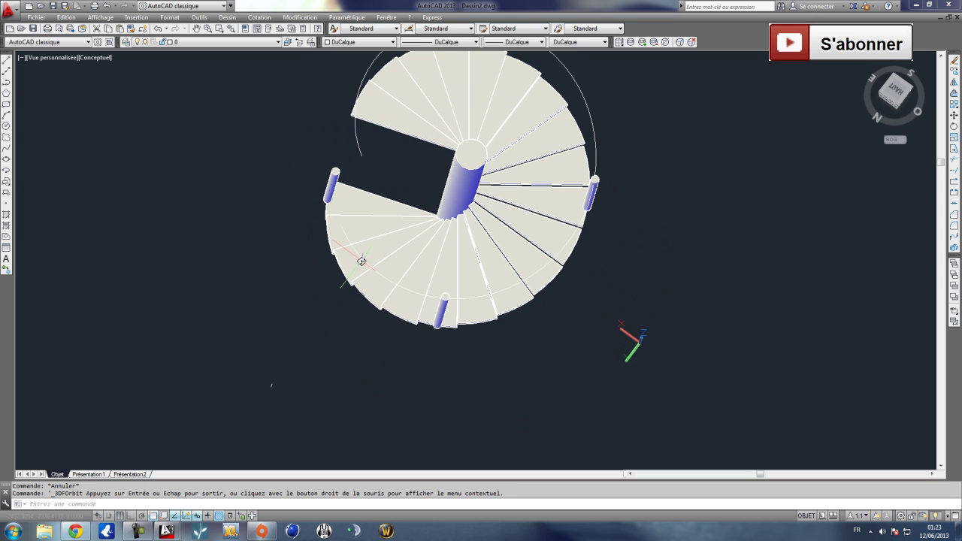
pyautogui.click(365, 257)
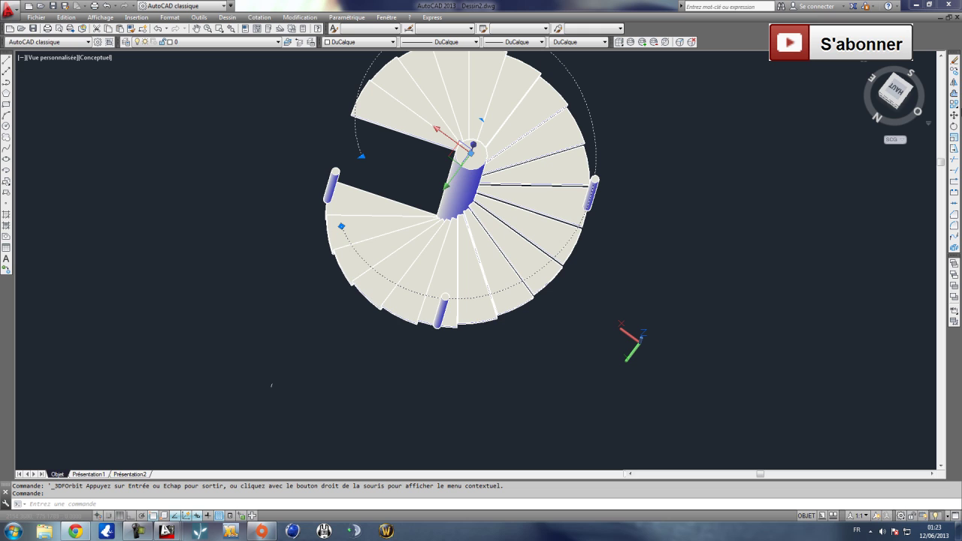
pyautogui.click(954, 127)
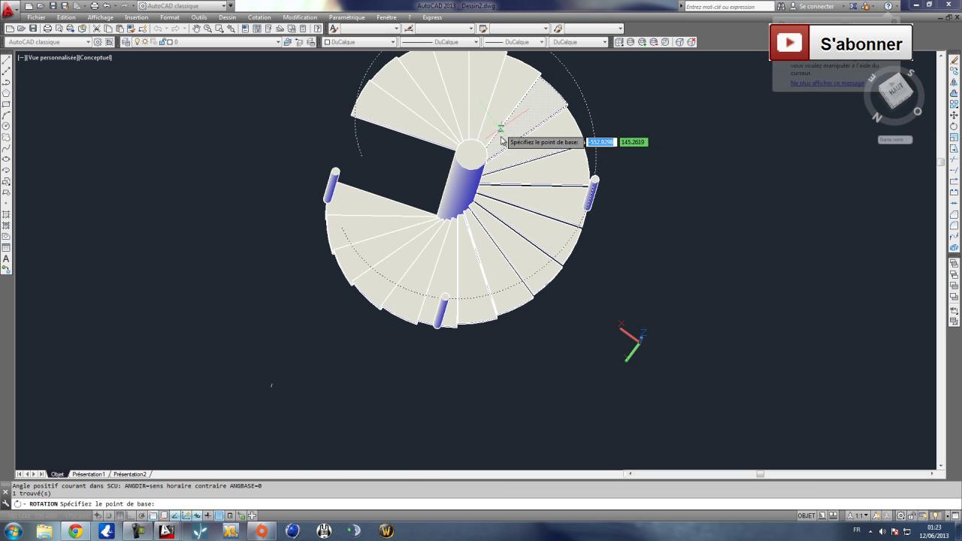
pyautogui.click(459, 161)
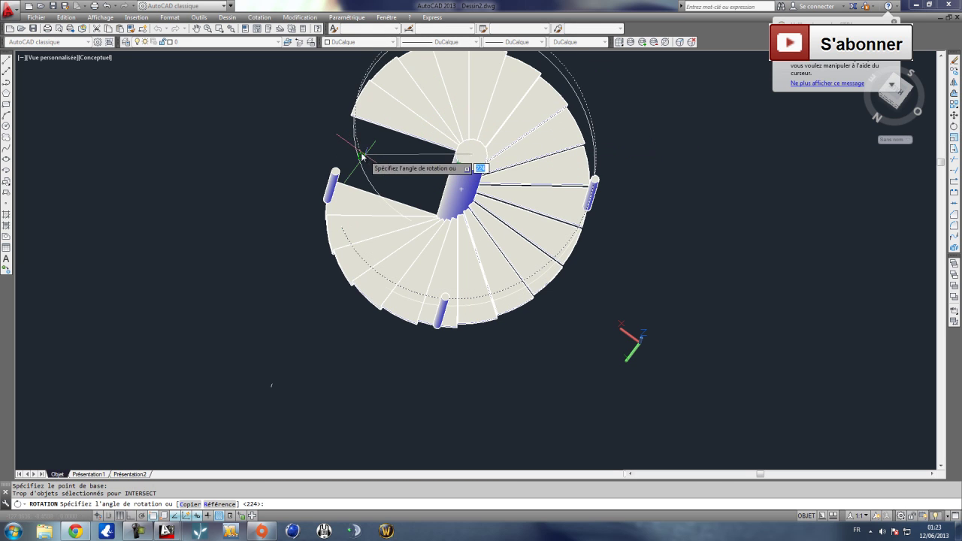
pyautogui.click(441, 73)
# Move the helix straight down with Ortho on until its lower end meets the top of the lowest post.
pyautogui.click(100, 17)
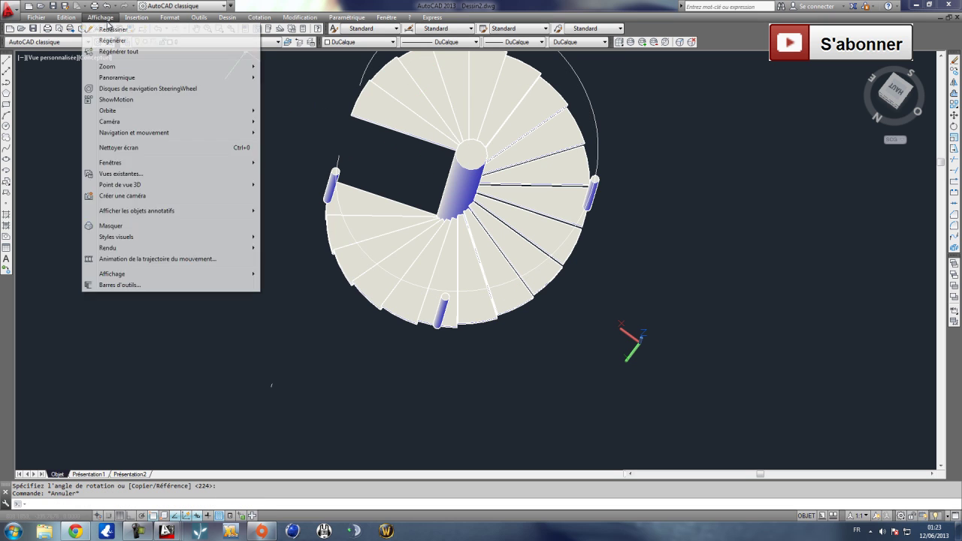
pyautogui.moveTo(228, 113)
pyautogui.click(296, 122)
pyautogui.moveTo(409, 290); pyautogui.dragTo(397, 200)
pyautogui.press('Escape')
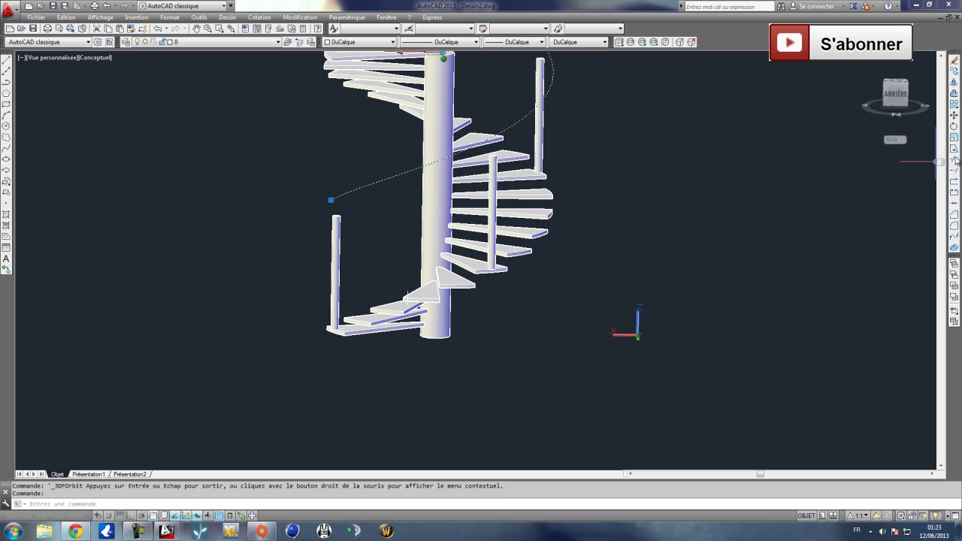
pyautogui.click(955, 116)
pyautogui.click(624, 159)
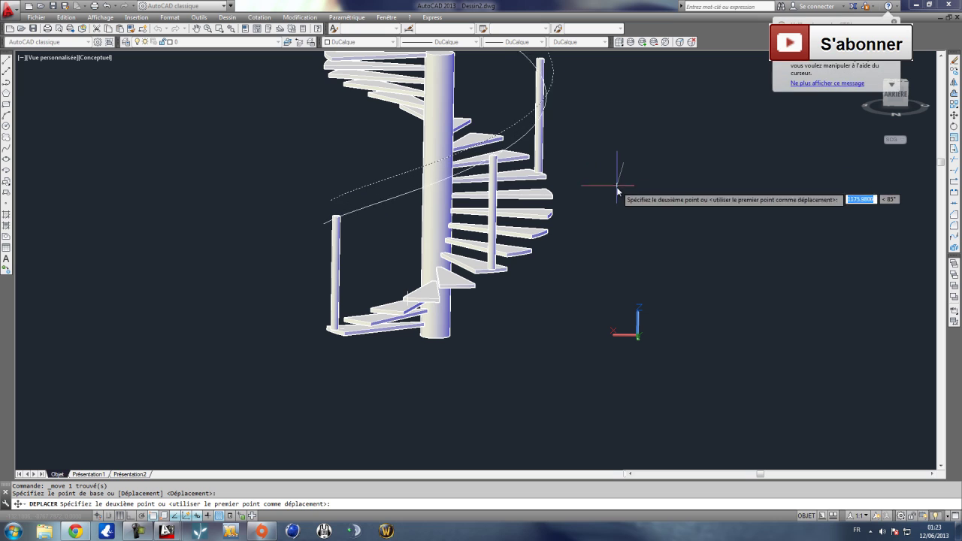
pyautogui.press('F8')
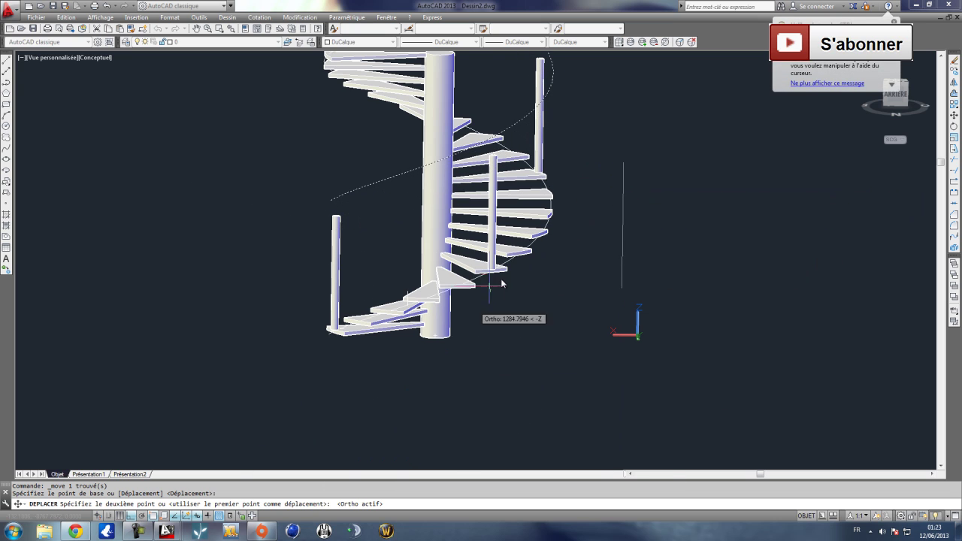
pyautogui.click(618, 187)
pyautogui.press('Escape')
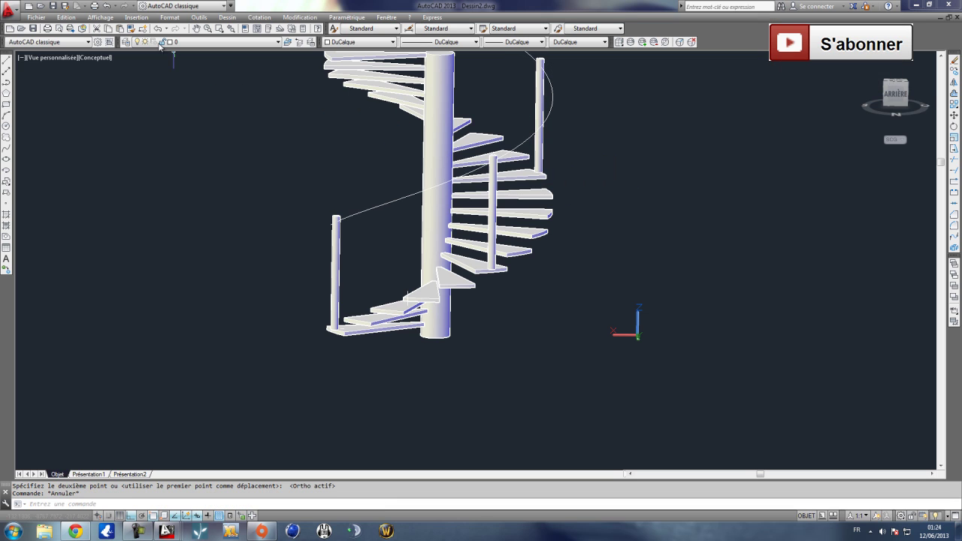
# Delete the small stray line lying away from the foot of the staircase.
pyautogui.click(109, 18)
pyautogui.click(270, 124)
pyautogui.moveTo(507, 343); pyautogui.dragTo(547, 299)
pyautogui.press('Escape')
pyautogui.moveTo(537, 368); pyautogui.dragTo(502, 318, button='middle')
pyautogui.click(506, 388)
pyautogui.click(442, 326)
pyautogui.press('Delete')
# Point the UCS's Y axis vertically upwards to make the drawing plane upright, and display the grid.
pyautogui.scroll(2, 319, 173)
pyautogui.scroll(2, 343, 253)
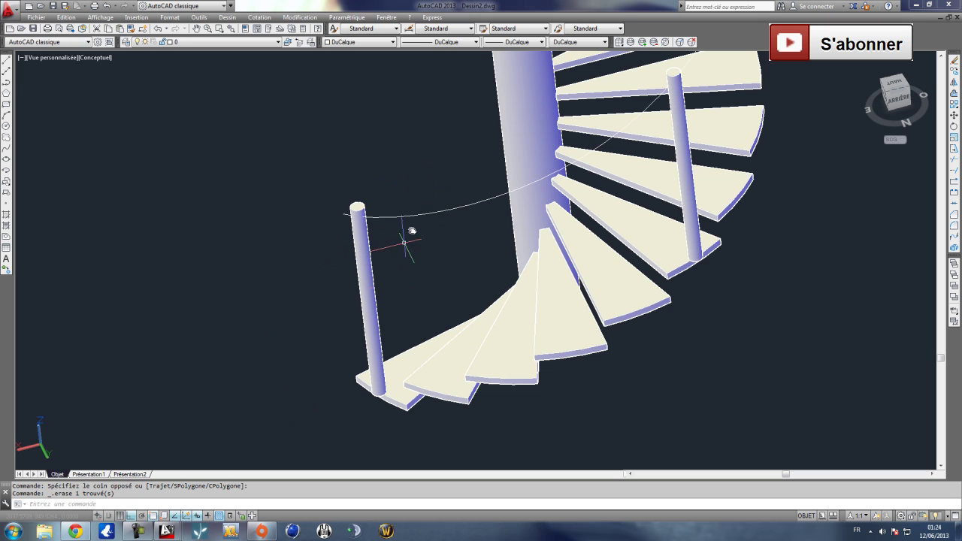
pyautogui.moveTo(121, 421); pyautogui.dragTo(251, 378, button='middle')
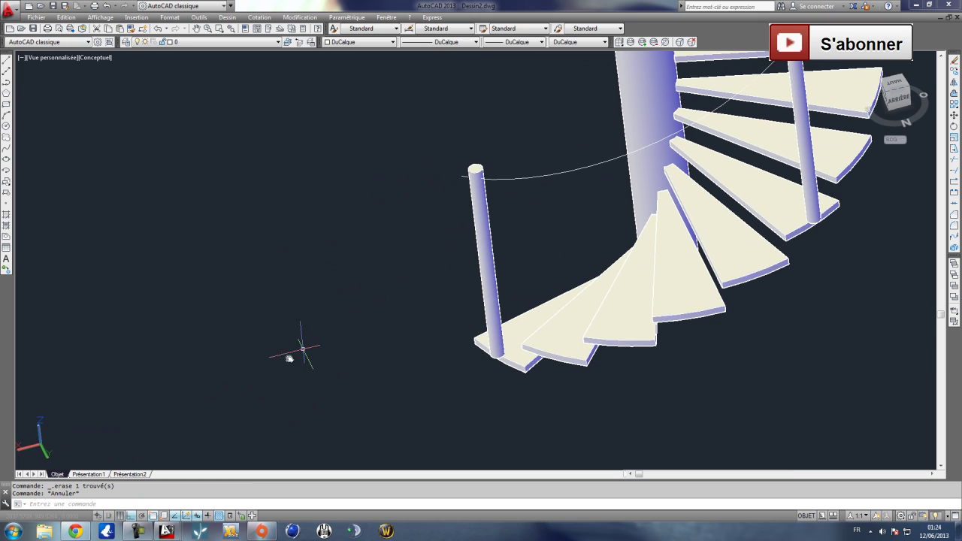
pyautogui.click(23, 456)
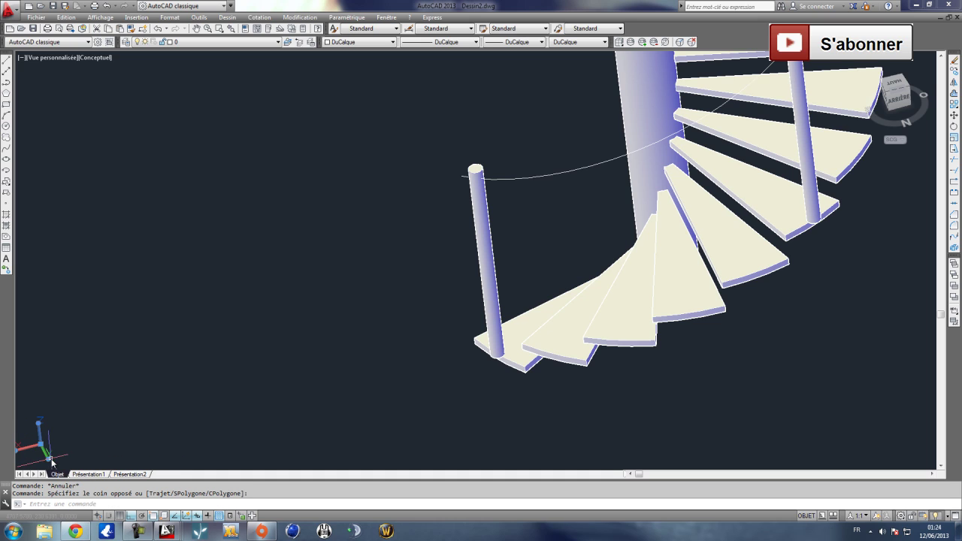
pyautogui.click(50, 462)
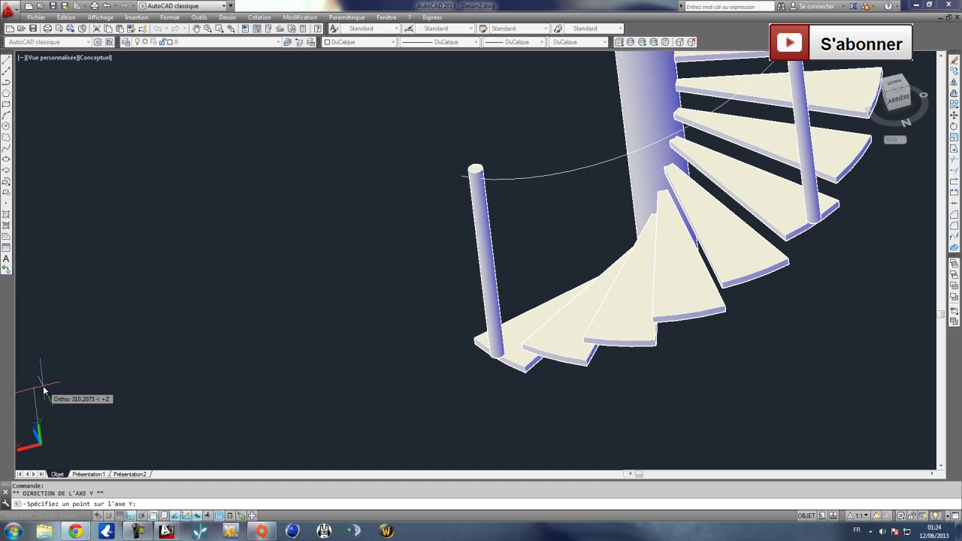
pyautogui.click(43, 388)
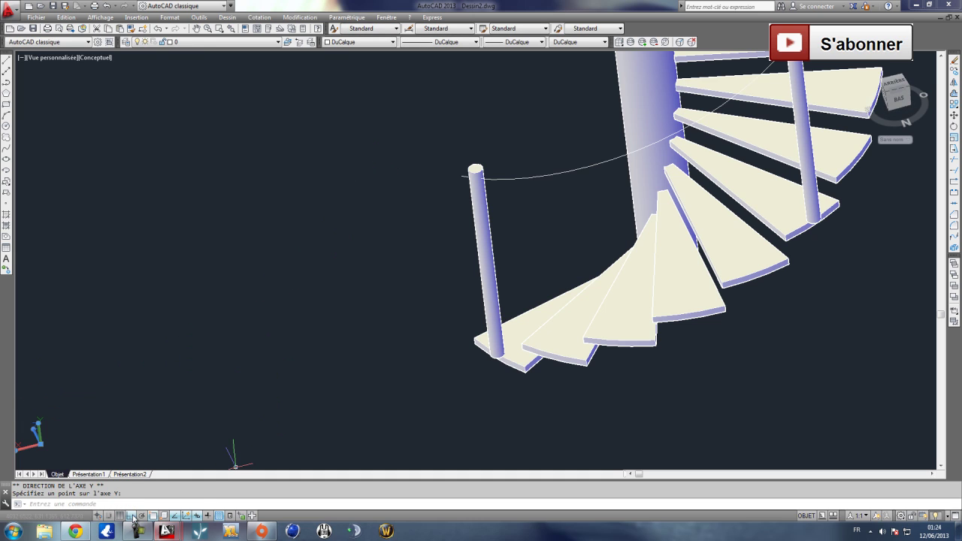
pyautogui.click(121, 515)
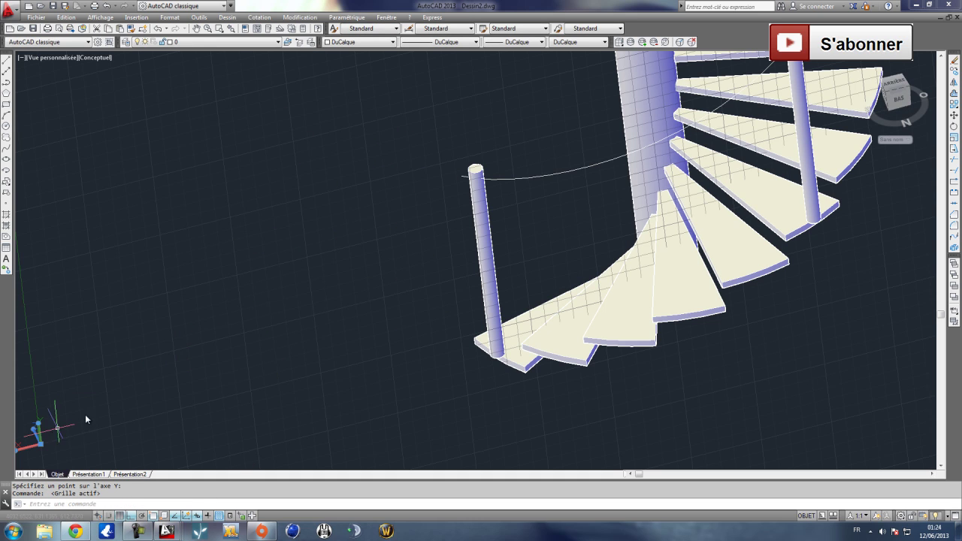
pyautogui.click(38, 424)
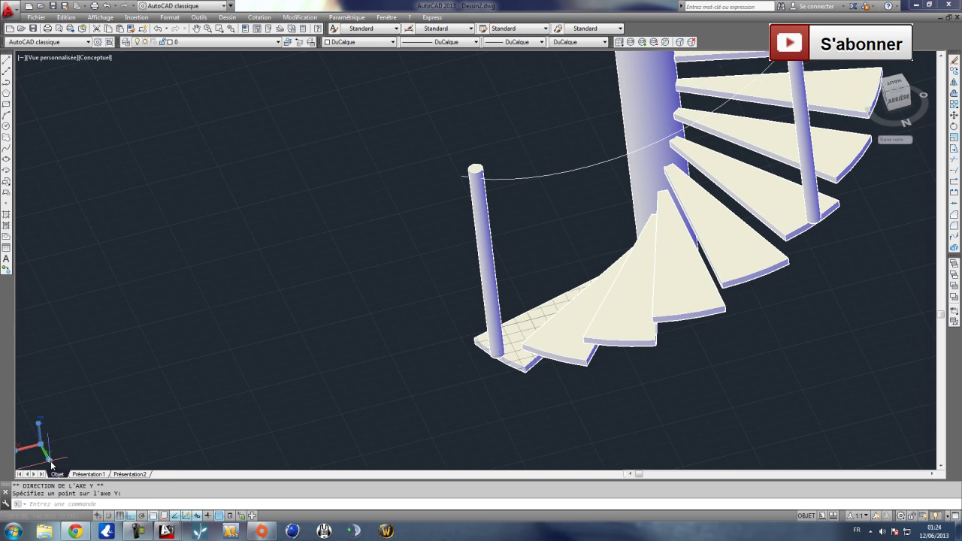
pyautogui.scroll(4, 503, 207)
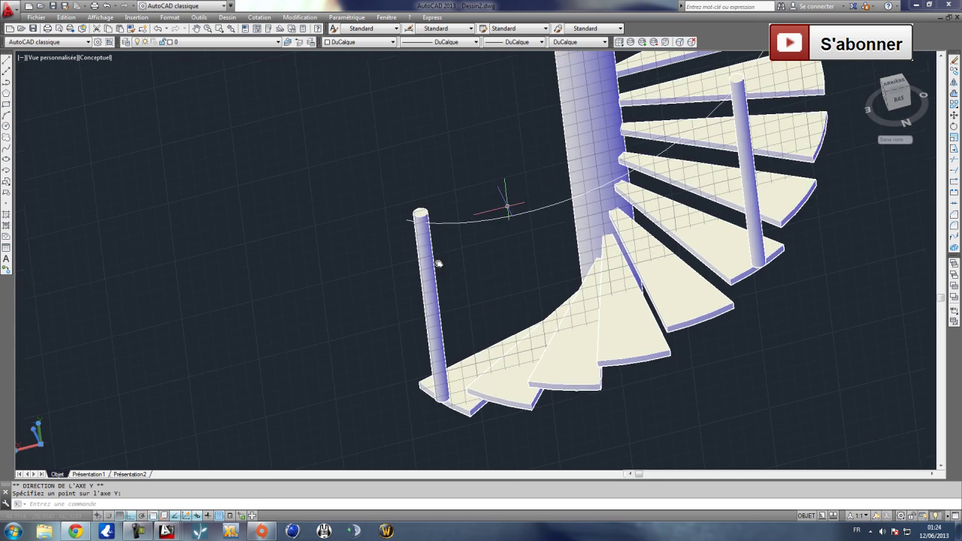
# Try to draw a circle of radius 1.5 in the free space beside the lowest post's top.
pyautogui.scroll(2, 395, 201)
pyautogui.click(6, 126)
pyautogui.click(210, 240)
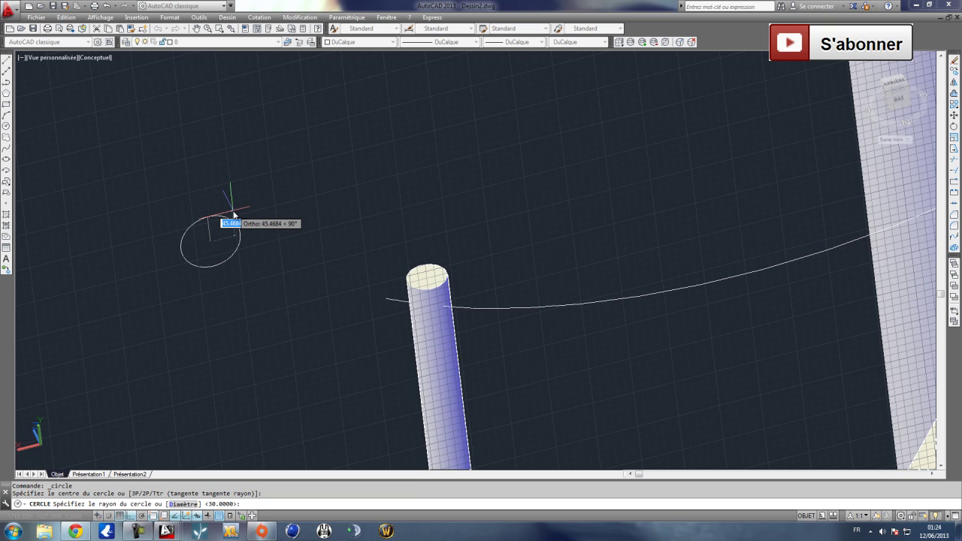
pyautogui.write('1.5')
pyautogui.press('Return')
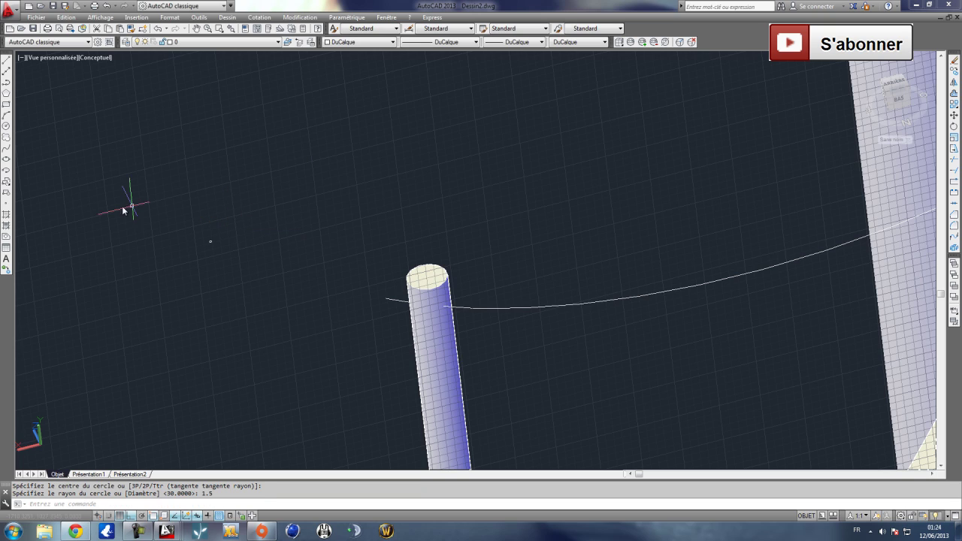
pyautogui.hotkey('ctrl', 'z')
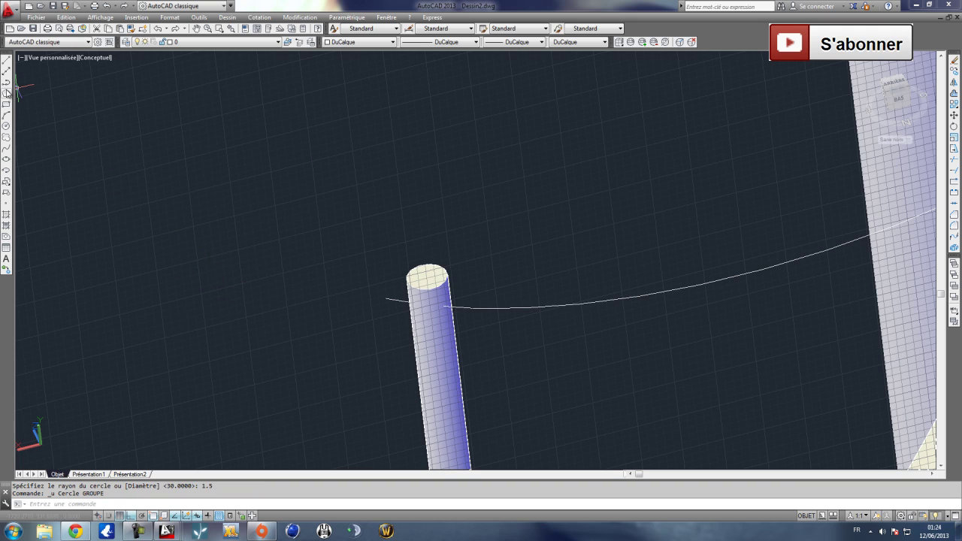
# Draw a circle of radius 15 in the free space beside the lowest post's top.
pyautogui.click(6, 125)
pyautogui.click(254, 233)
pyautogui.write('154')
pyautogui.press('Return')
# Move the circle by its centre onto the lower end of the helix.
pyautogui.click(253, 229)
pyautogui.click(271, 243)
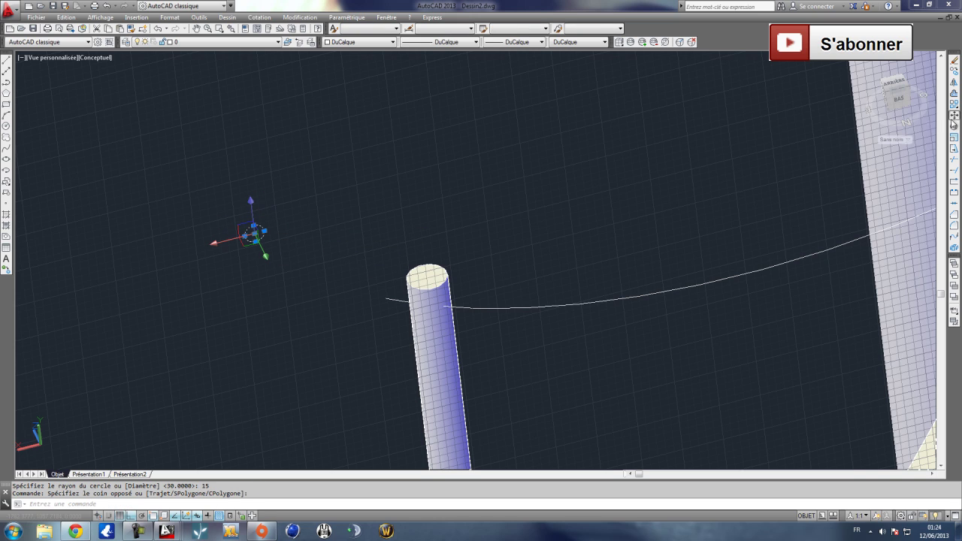
pyautogui.click(953, 115)
pyautogui.click(253, 233)
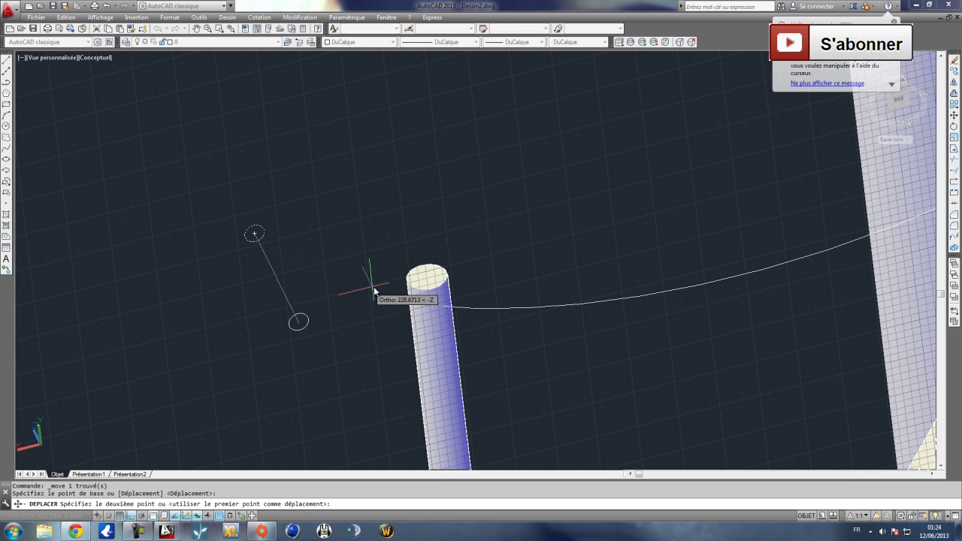
pyautogui.click(386, 302)
pyautogui.press('Escape')
pyautogui.scroll(-2, 388, 304)
pyautogui.scroll(-2, 387, 310)
pyautogui.scroll(-4, 390, 310)
pyautogui.scroll(5, 376, 312)
pyautogui.scroll(-2, 342, 248)
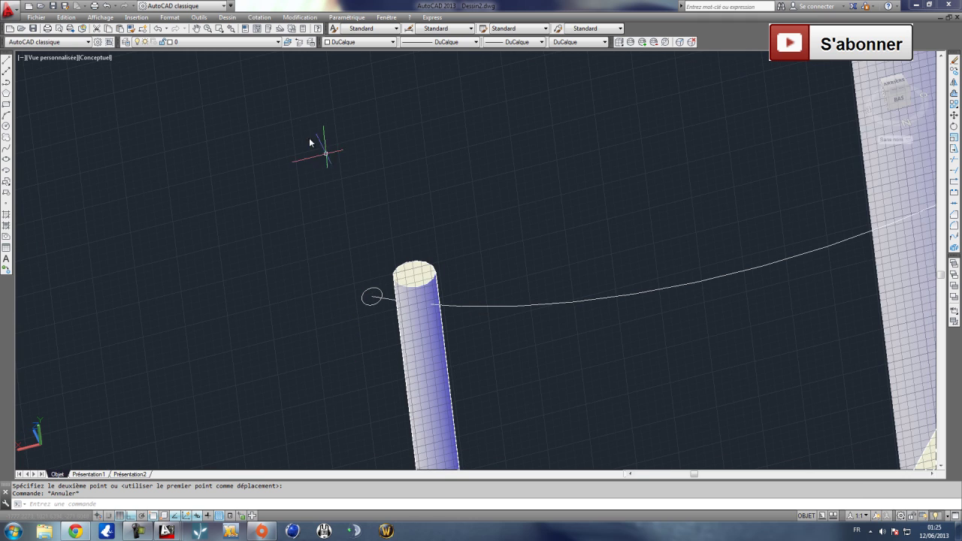
# Extrude the circle along the helix as its path to form the solid handrail.
pyautogui.click(227, 18)
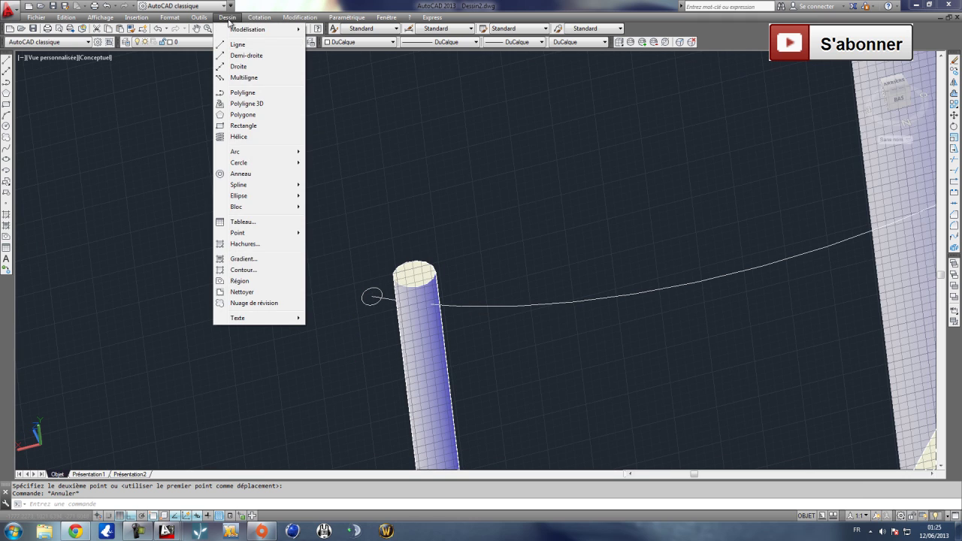
pyautogui.moveTo(271, 28)
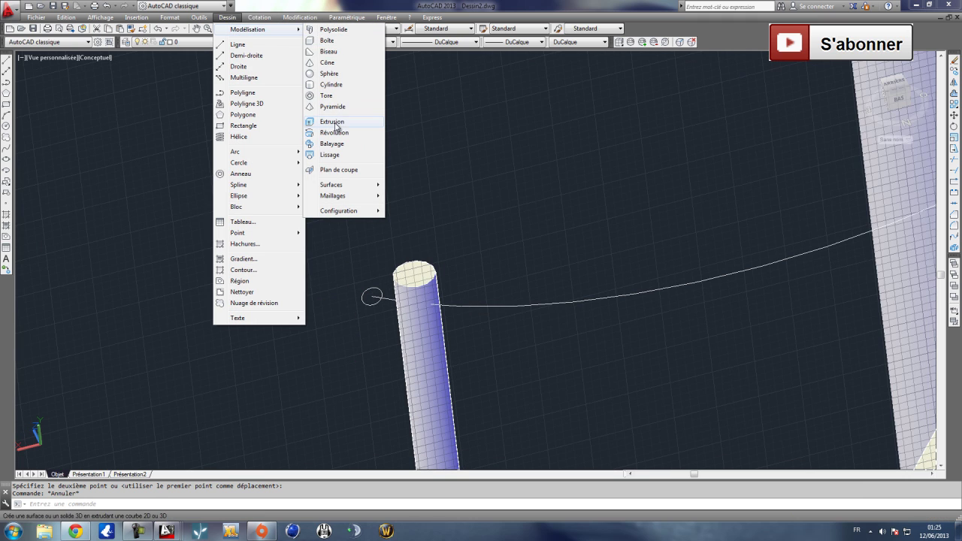
pyautogui.click(335, 122)
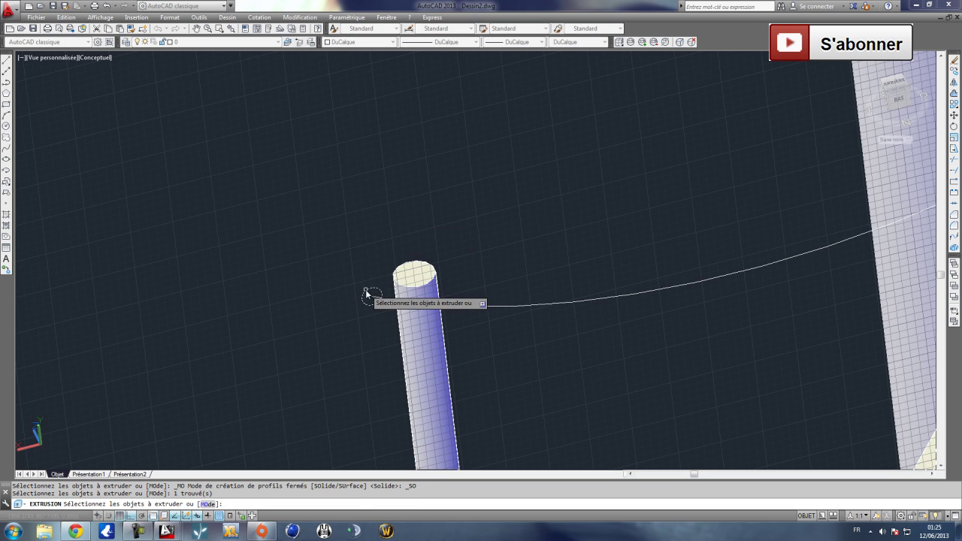
pyautogui.press('Return')
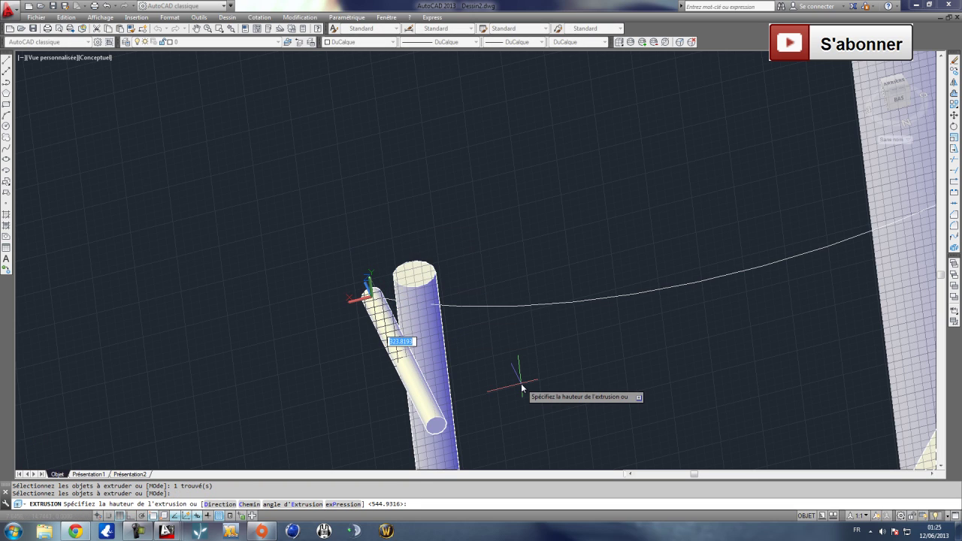
pyautogui.write('c')
pyautogui.press('Return')
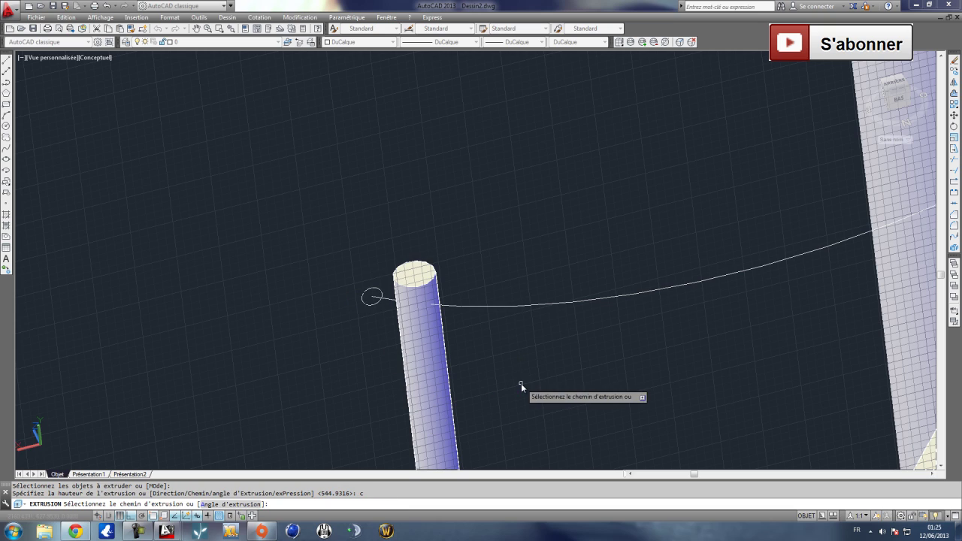
pyautogui.click(534, 292)
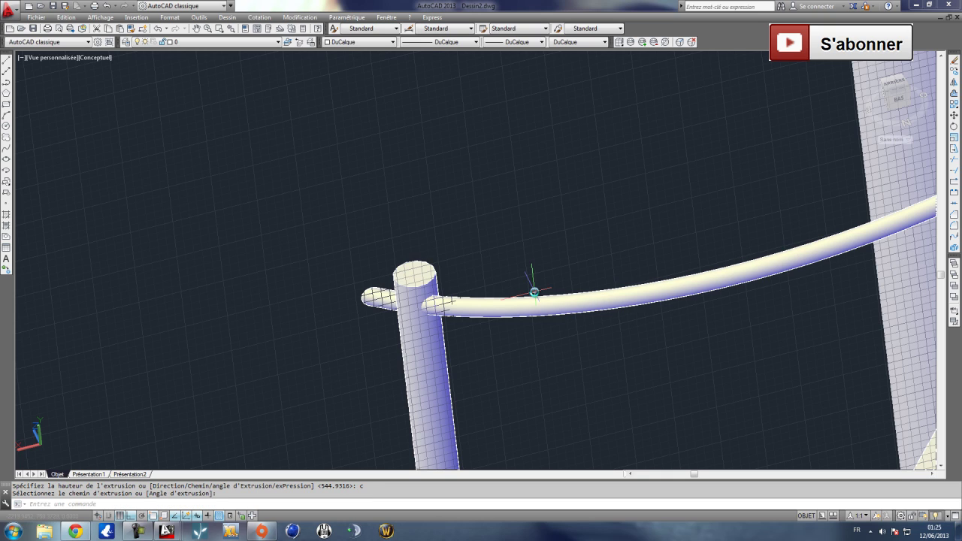
# Examine how the handrail follows the posts around the whole spiral staircase from different directions.
pyautogui.scroll(-6, 557, 227)
pyautogui.keyDown('shift'); pyautogui.moveTo(565, 247); pyautogui.dragTo(621, 157, button='middle'); pyautogui.keyUp('shift')
pyautogui.keyDown('shift'); pyautogui.moveTo(583, 199); pyautogui.dragTo(502, 205, button='middle'); pyautogui.keyUp('shift')
pyautogui.scroll(3, 502, 205)
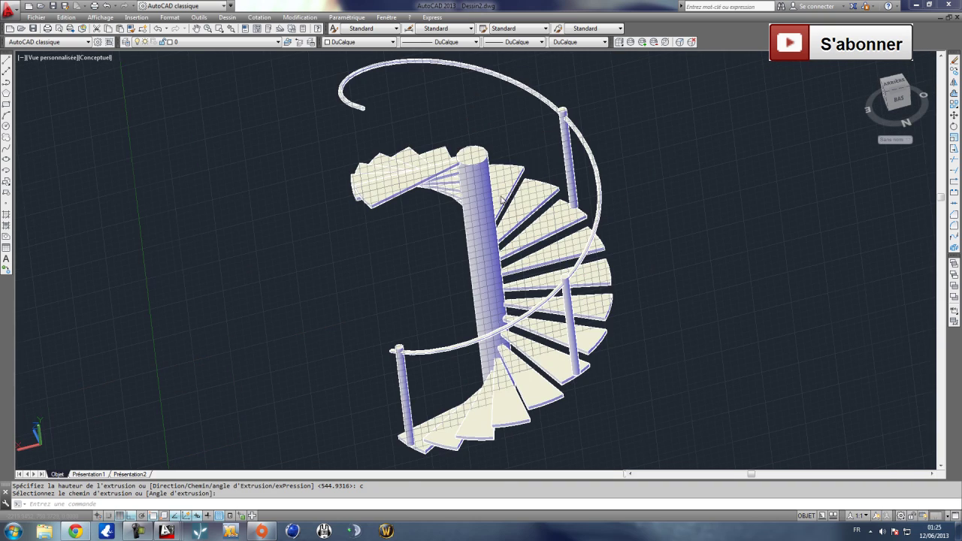
pyautogui.click(100, 18)
pyautogui.moveTo(136, 109)
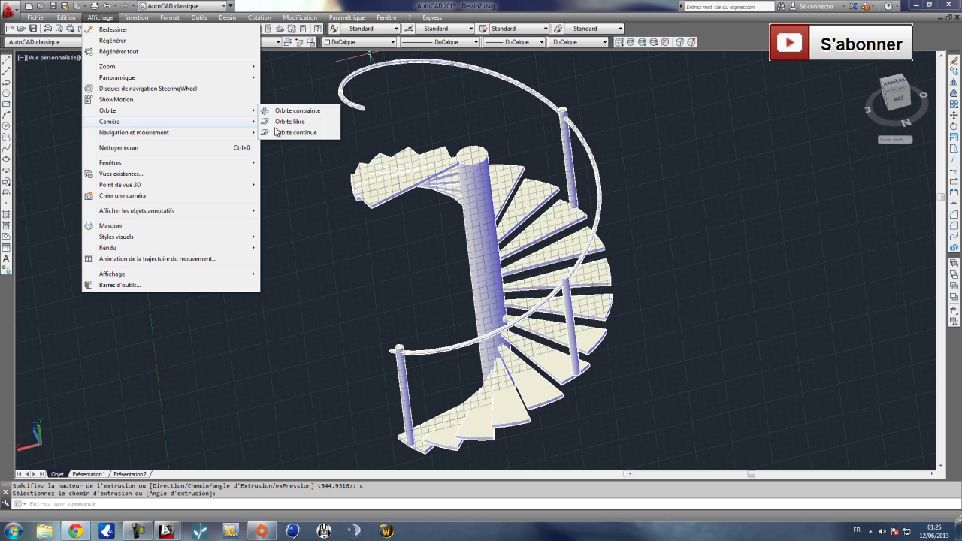
pyautogui.click(315, 133)
pyautogui.click(100, 17)
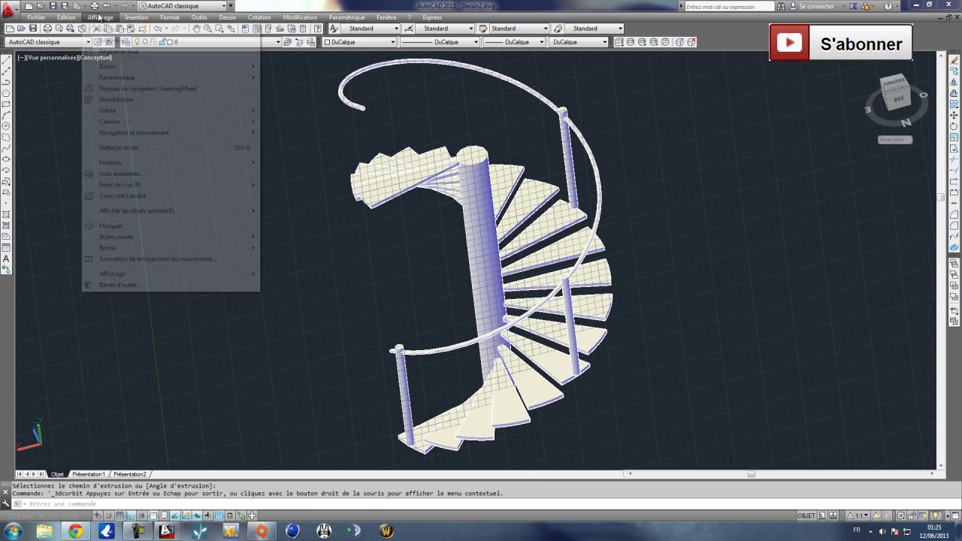
pyautogui.moveTo(128, 110)
pyautogui.click(299, 121)
pyautogui.moveTo(429, 240); pyautogui.dragTo(161, 461)
pyautogui.press('Escape')
# Hide the grid and orbit freely around the staircase to a raised view of the handrail, posts and steps.
pyautogui.click(119, 515)
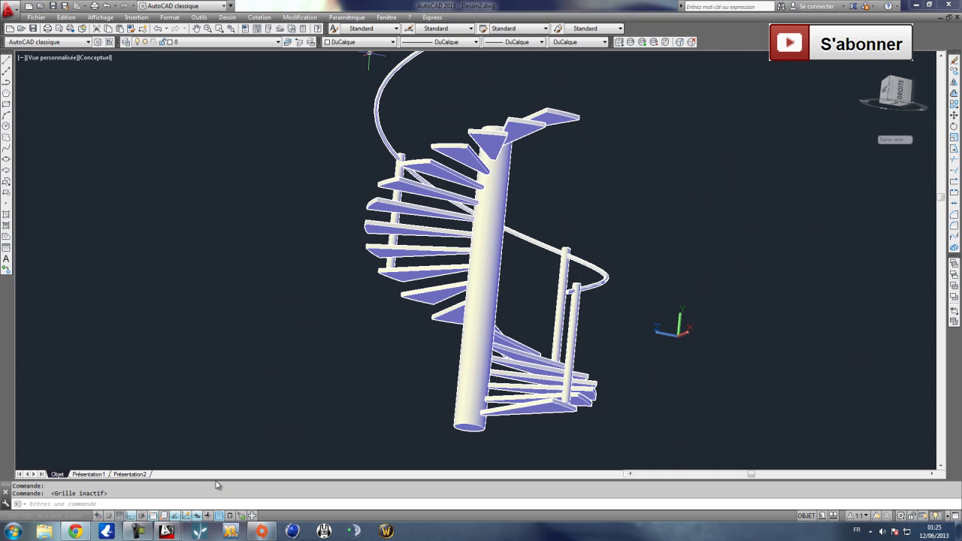
pyautogui.click(100, 17)
pyautogui.moveTo(238, 112)
pyautogui.click(273, 124)
pyautogui.moveTo(490, 227); pyautogui.dragTo(420, 273)
pyautogui.moveTo(434, 127); pyautogui.dragTo(524, 217)
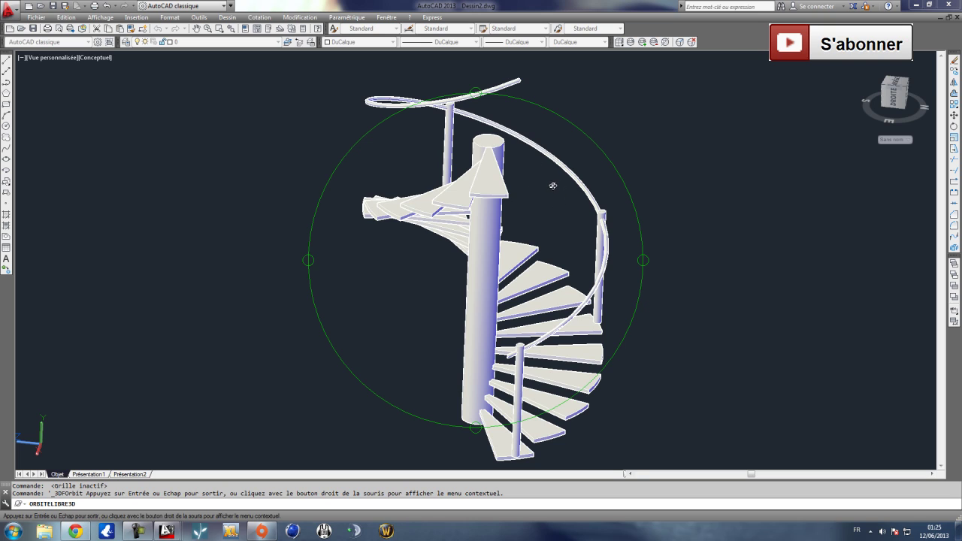
pyautogui.moveTo(488, 133); pyautogui.dragTo(421, 248)
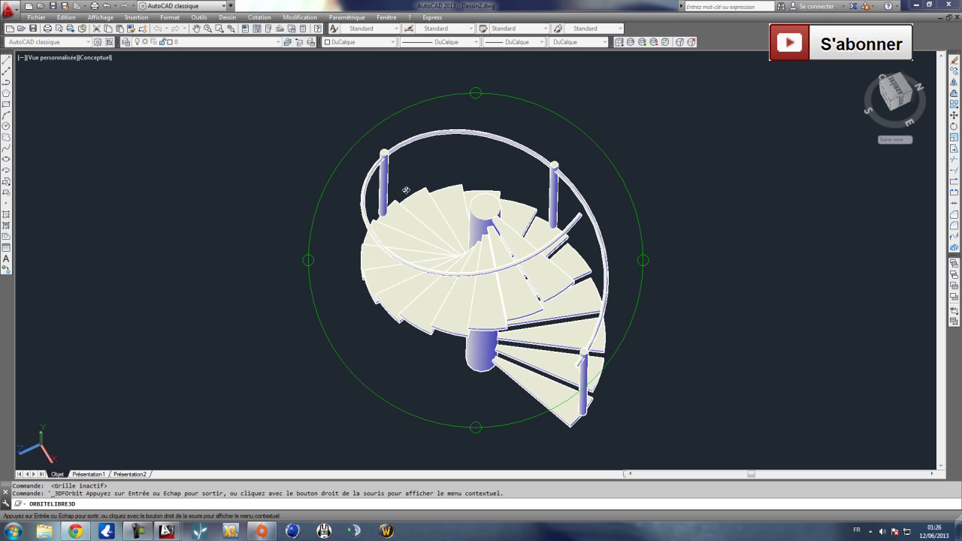
pyautogui.moveTo(472, 174); pyautogui.dragTo(473, 240)
pyautogui.press('Escape')
pyautogui.scroll(-5, 465, 202)
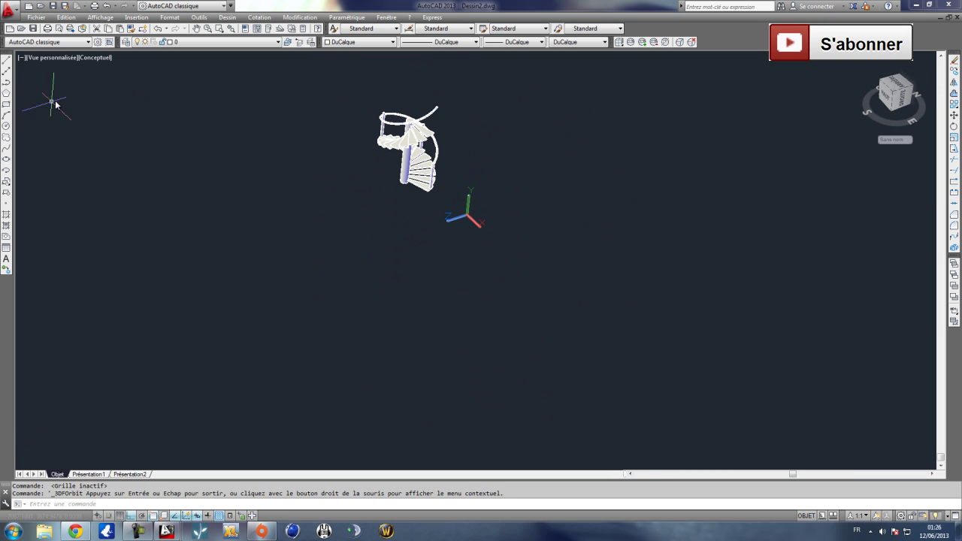
pyautogui.click(7, 106)
pyautogui.scroll(5, 385, 157)
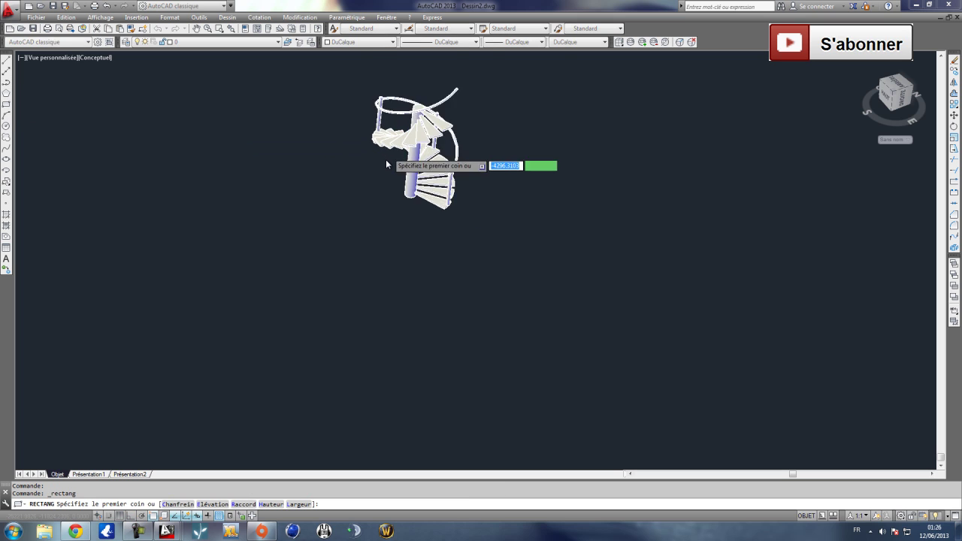
pyautogui.click(441, 256)
pyautogui.scroll(-2, 633, 316)
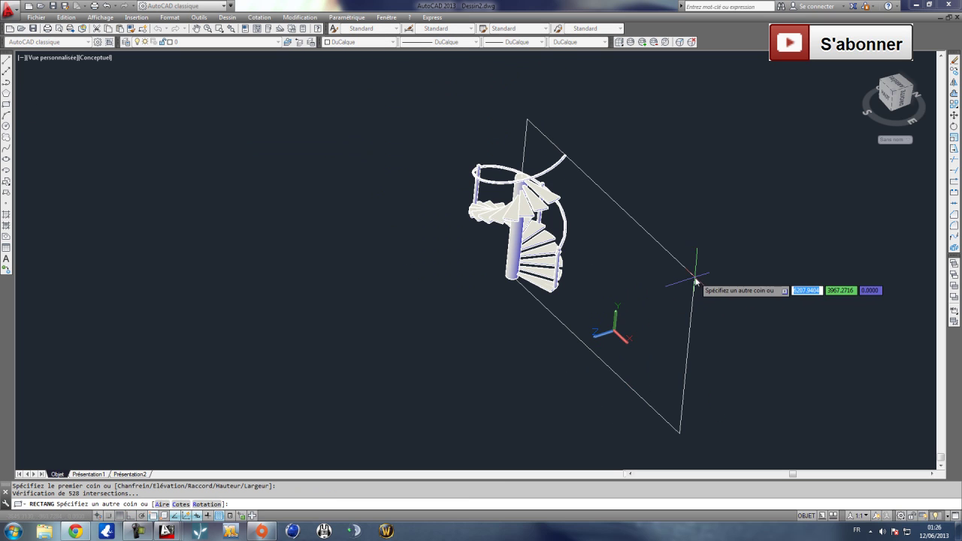
pyautogui.press('Escape')
# Reorient the UCS so its Z axis points vertically upwards and the drawing plane is horizontal.
pyautogui.click(614, 329)
pyautogui.click(615, 308)
pyautogui.press('Escape')
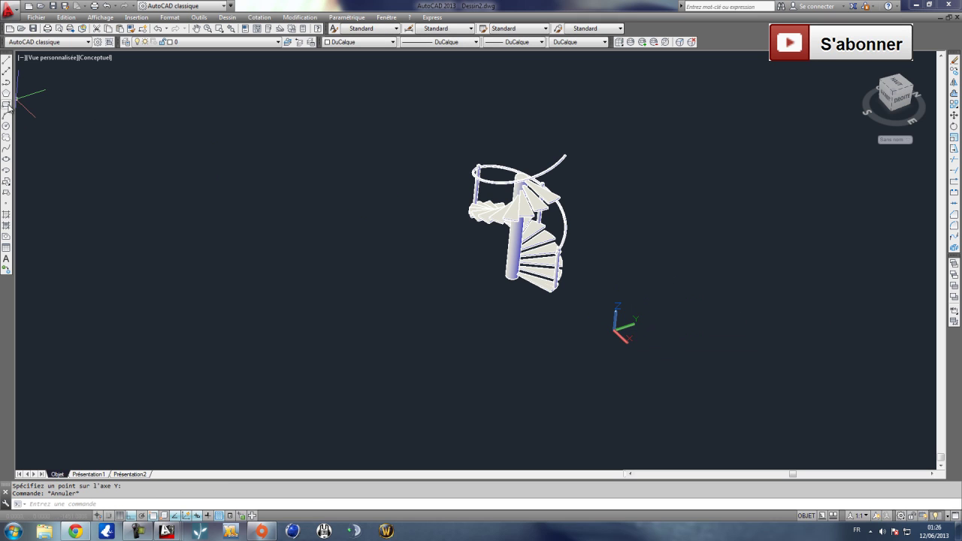
# Draw a large horizontal rectangle for the floor, starting at the base of the central column.
pyautogui.click(6, 104)
pyautogui.click(511, 276)
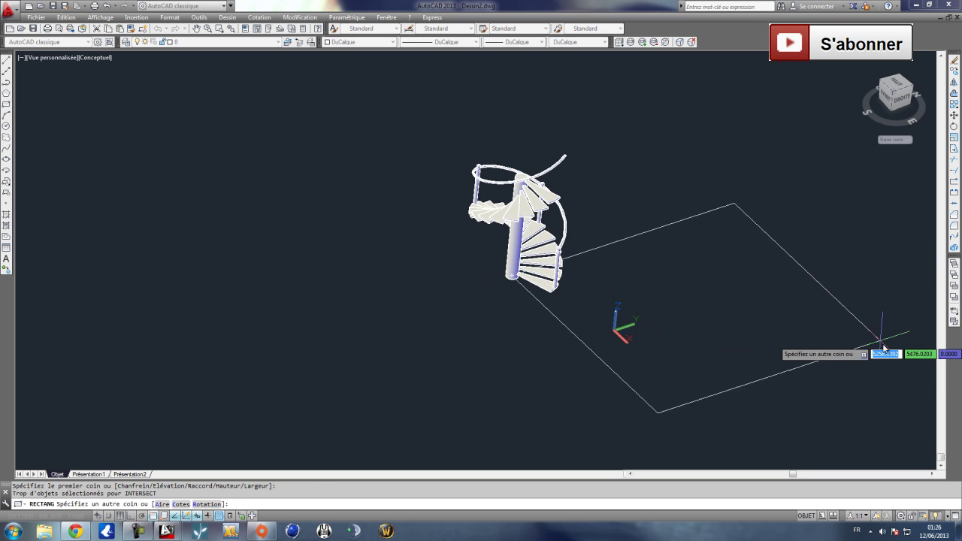
pyautogui.scroll(-3, 885, 343)
pyautogui.scroll(1, 887, 338)
pyautogui.click(805, 334)
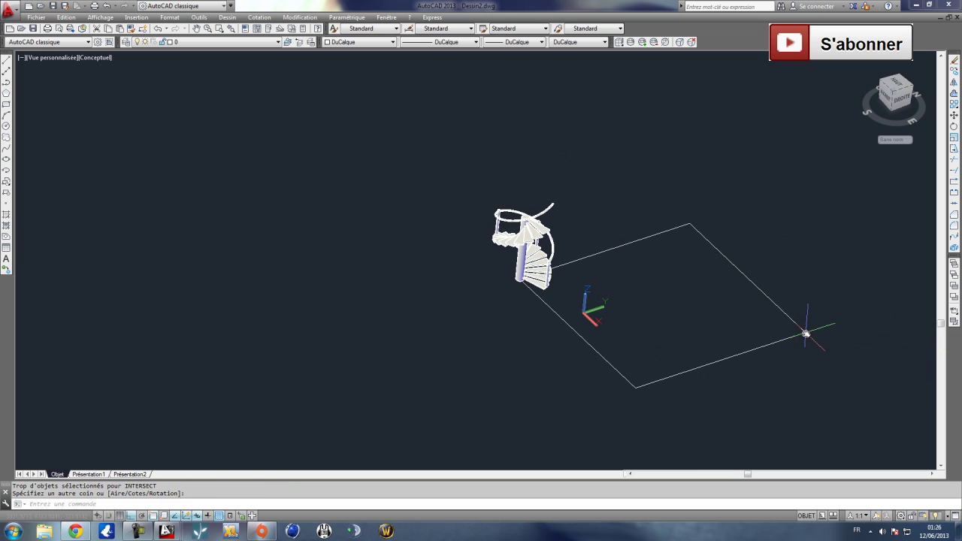
# Move the floor rectangle along the X and Y directions so the staircase stands near its middle.
pyautogui.click(671, 376)
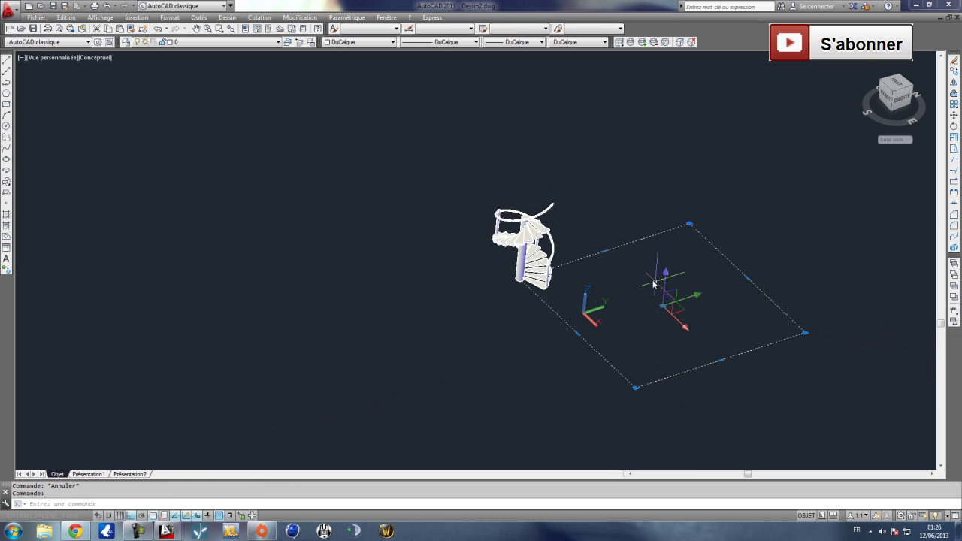
pyautogui.click(955, 115)
pyautogui.click(858, 408)
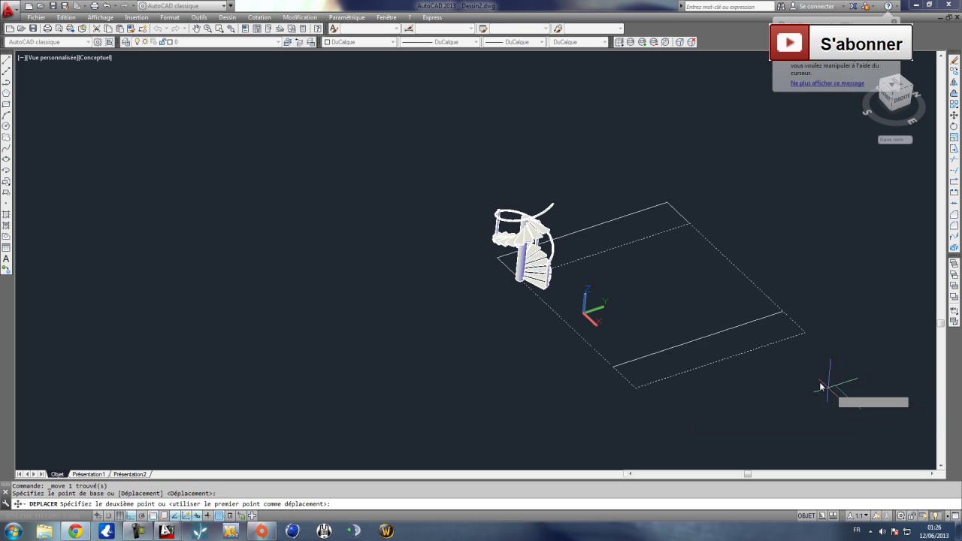
pyautogui.click(794, 369)
pyautogui.click(719, 333)
pyautogui.click(669, 288)
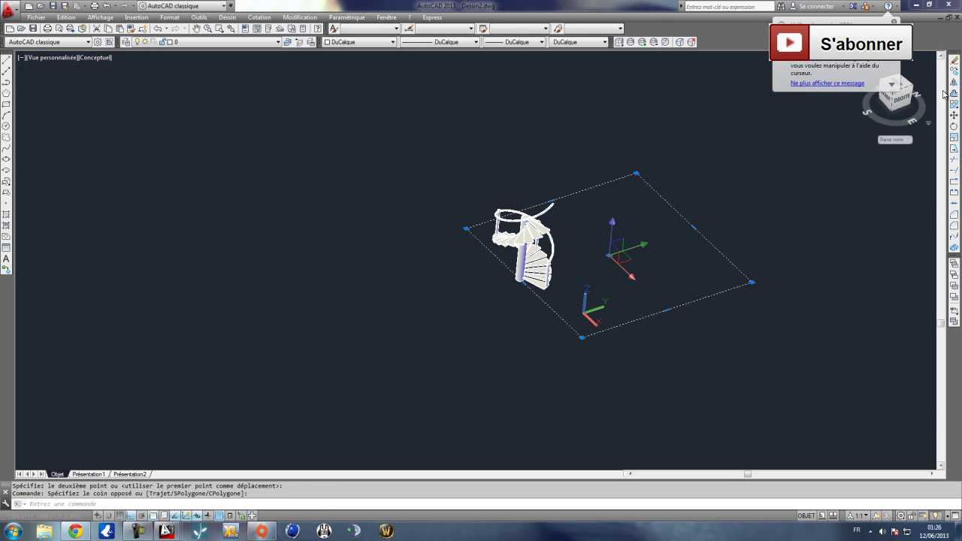
pyautogui.click(955, 115)
pyautogui.click(835, 248)
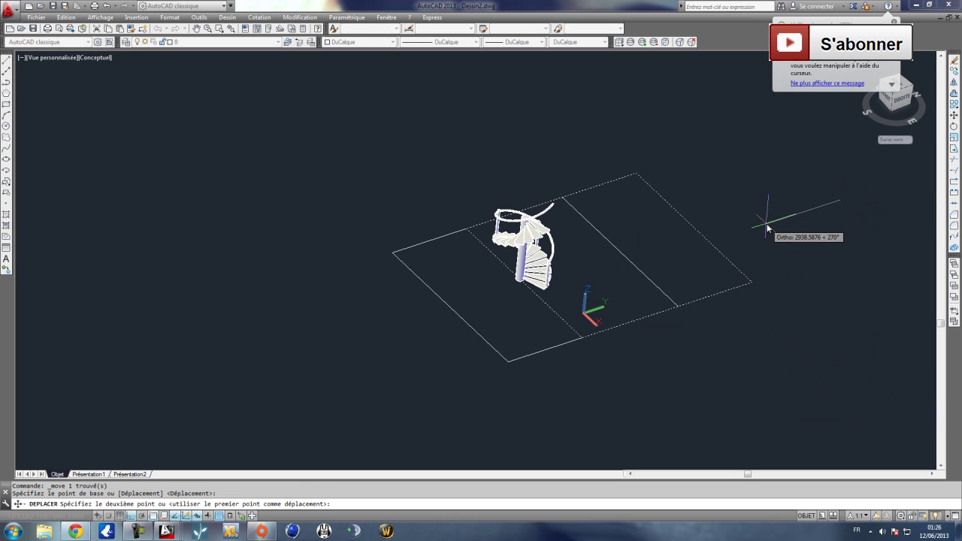
pyautogui.click(623, 316)
# Extrude the floor rectangle downwards by 200 to form a slab beneath the staircase.
pyautogui.click(623, 359)
pyautogui.click(584, 326)
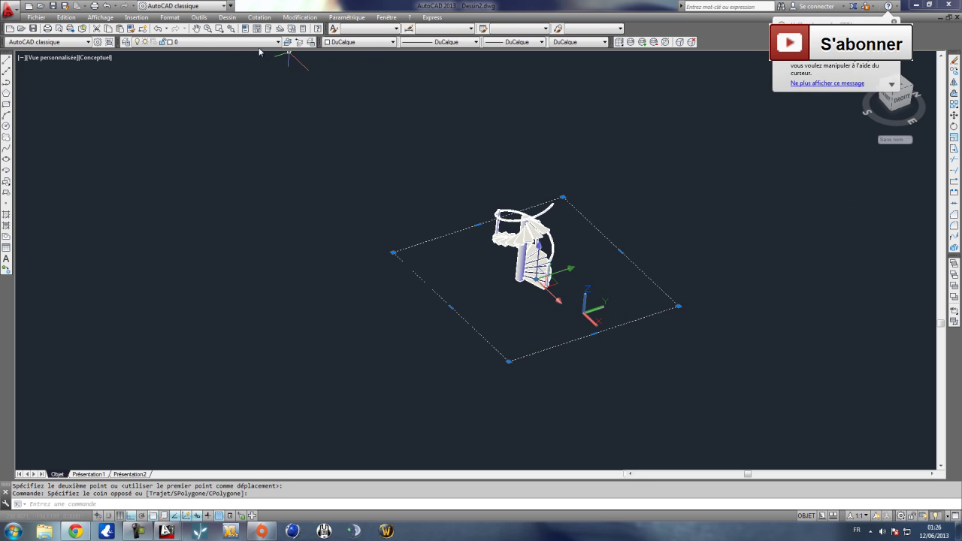
pyautogui.click(259, 16)
pyautogui.moveTo(248, 29)
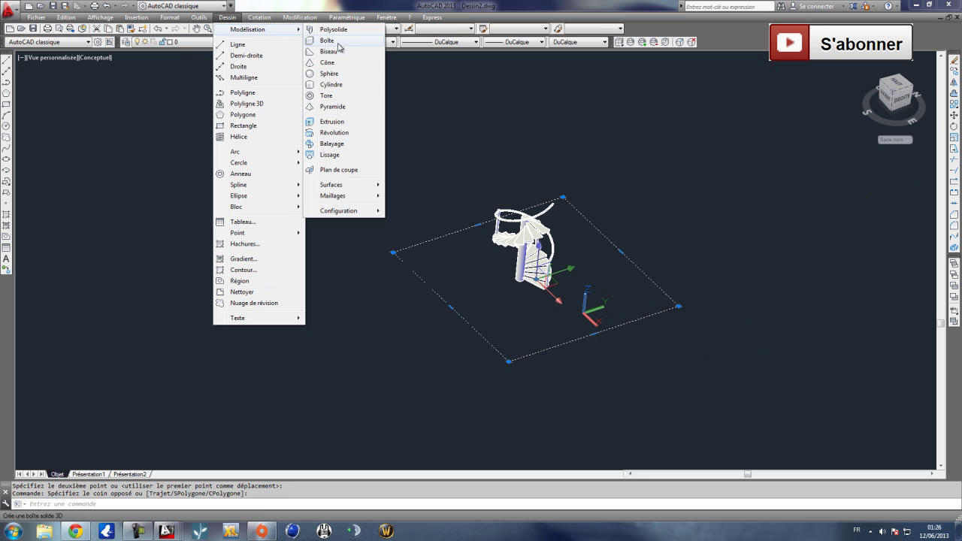
pyautogui.click(342, 121)
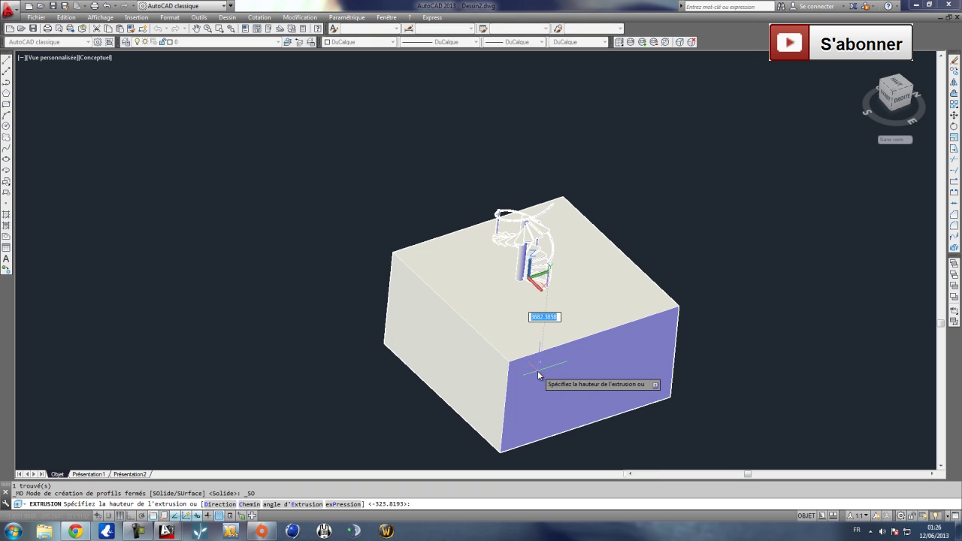
pyautogui.press('Return')
# Copy the floor slab from its upper corner to the centre of the central column's top.
pyautogui.click(562, 326)
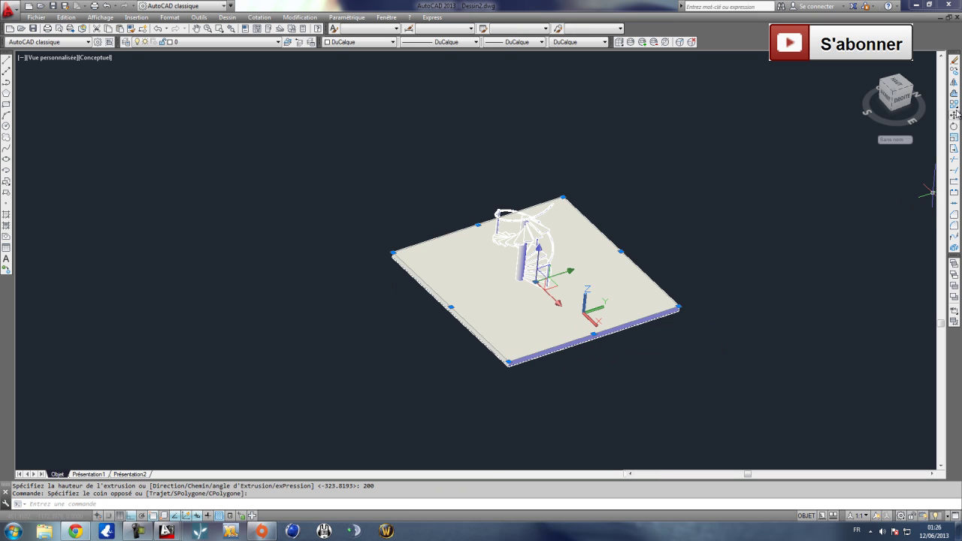
pyautogui.scroll(5, 378, 271)
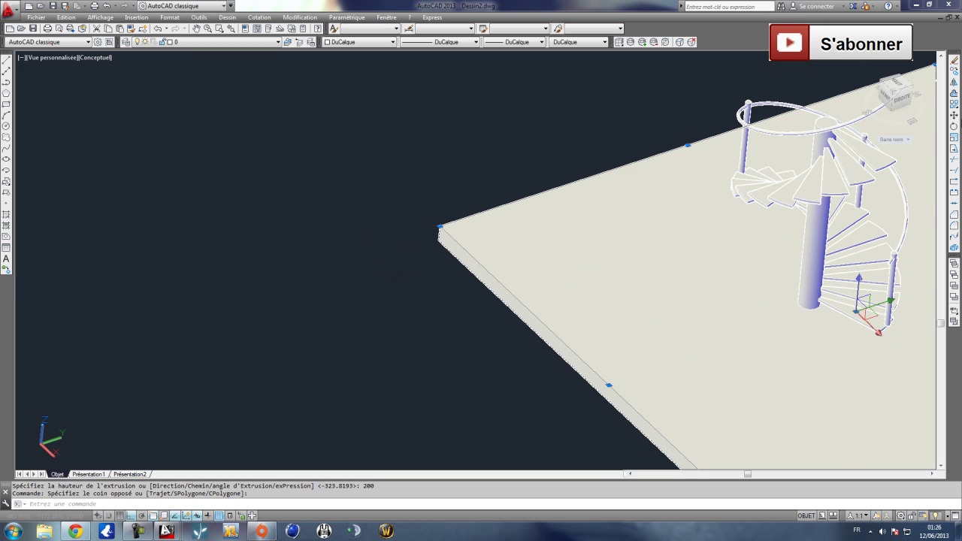
pyautogui.click(955, 70)
pyautogui.click(440, 226)
pyautogui.moveTo(680, 189); pyautogui.dragTo(399, 275, button='middle')
pyautogui.scroll(4, 549, 192)
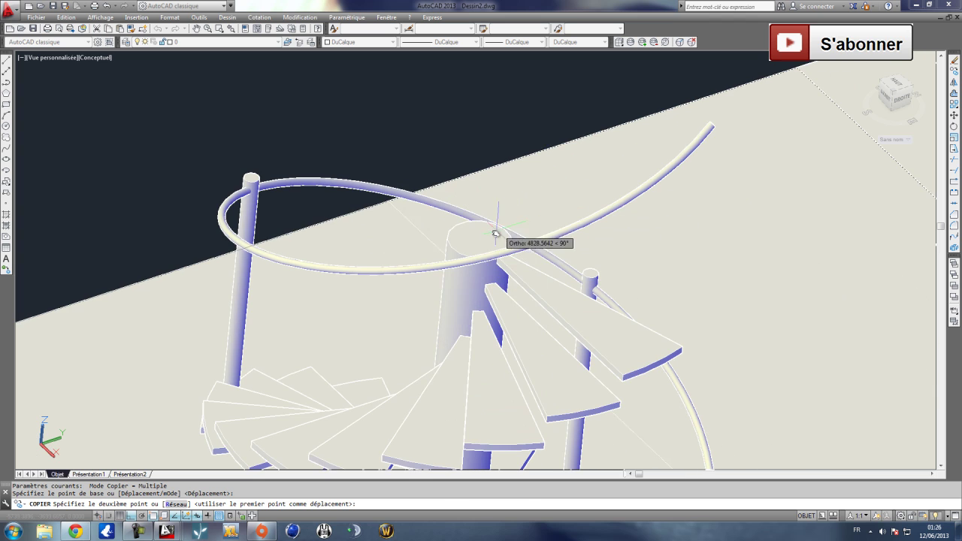
pyautogui.scroll(3, 485, 232)
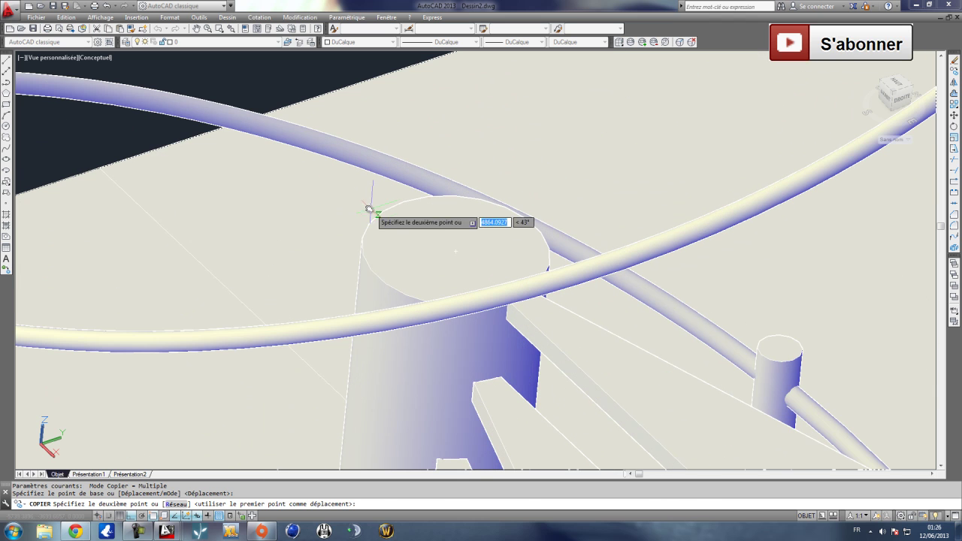
pyautogui.click(456, 251)
pyautogui.scroll(-7, 456, 251)
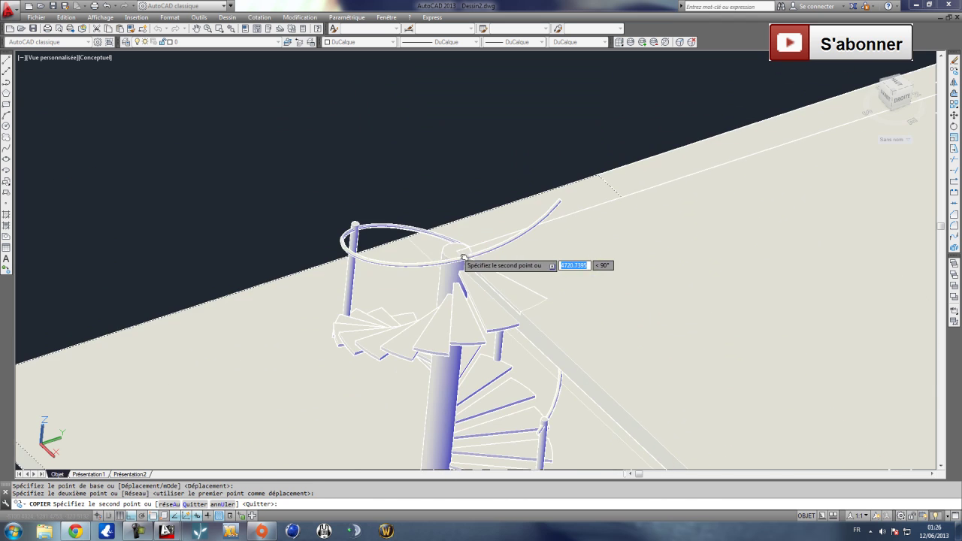
pyautogui.press('Escape')
pyautogui.scroll(-1, 563, 283)
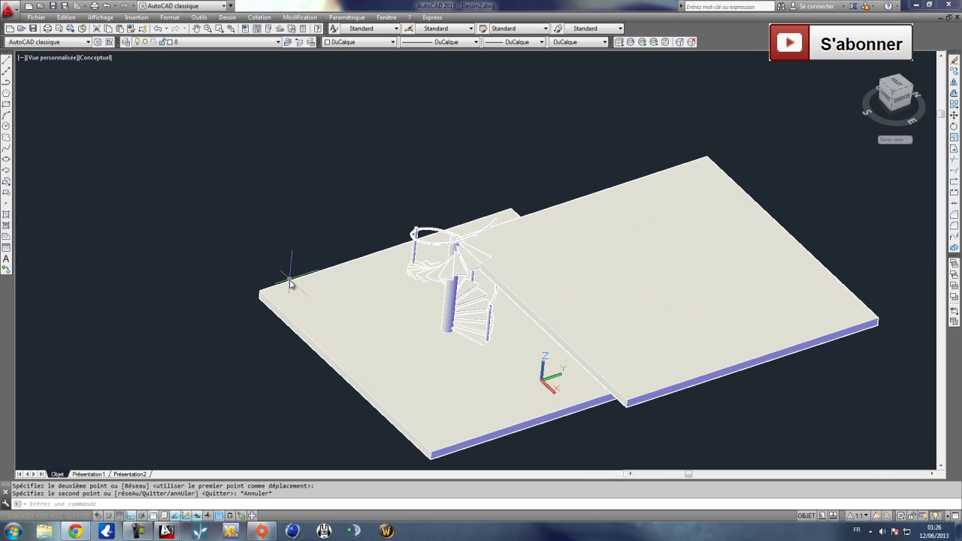
# Draw a vertical line 2500 long upwards from the corner of the lower slab.
pyautogui.click(6, 61)
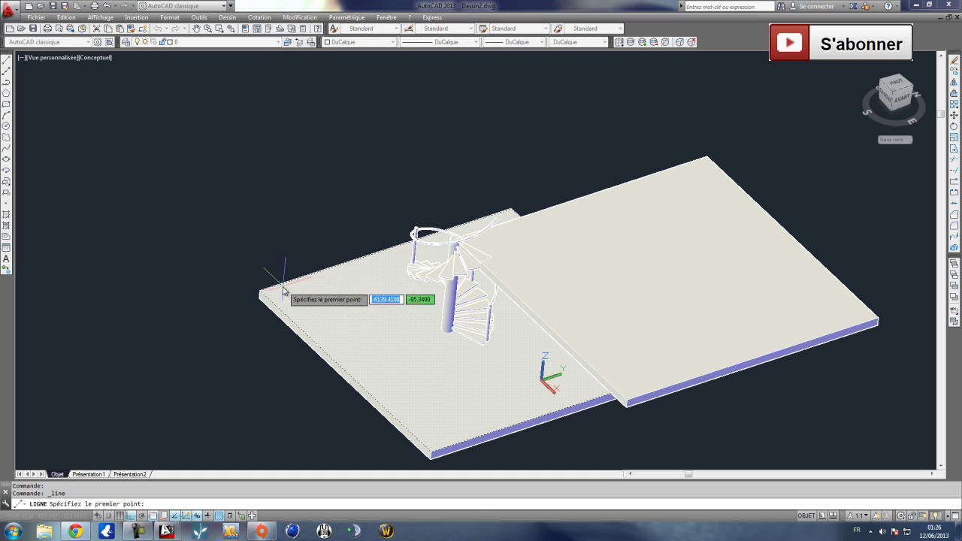
pyautogui.click(259, 291)
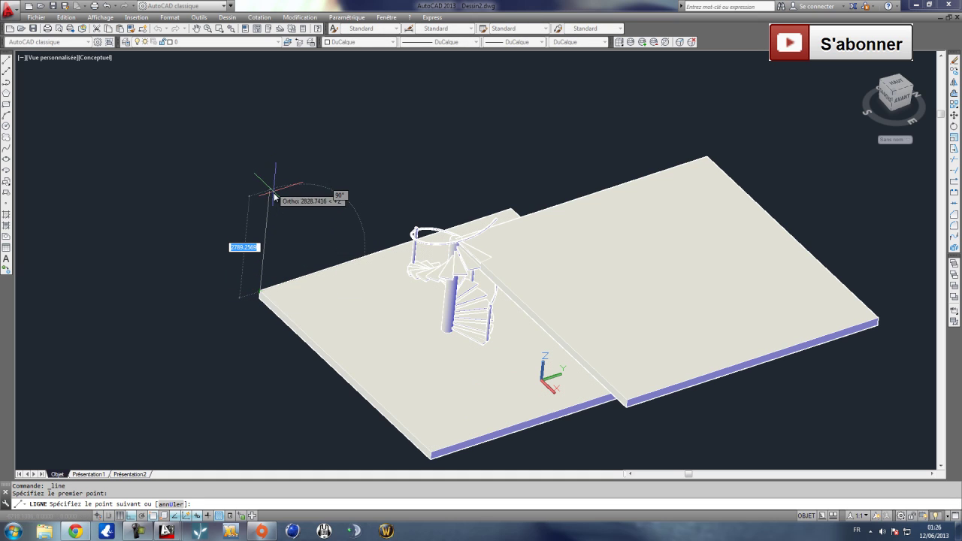
pyautogui.write('2500')
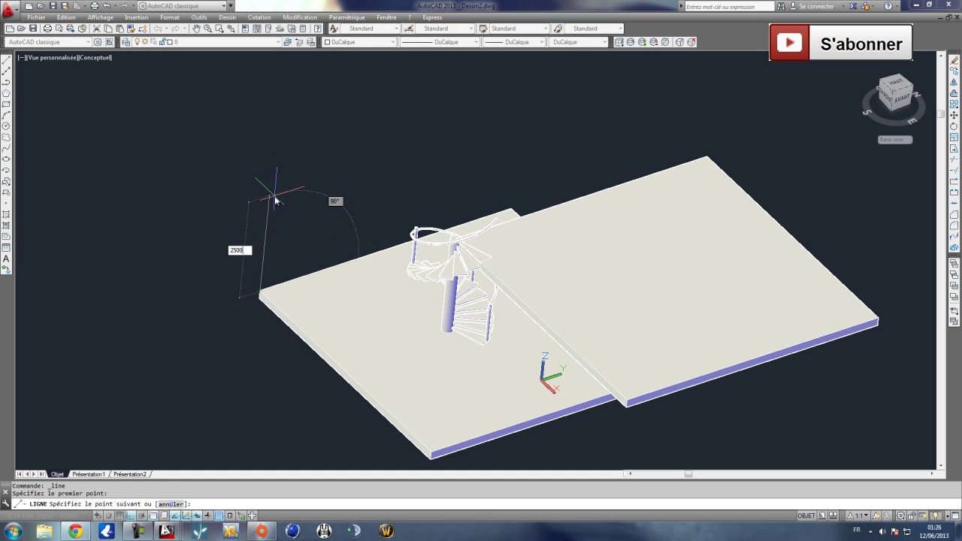
pyautogui.press('Return')
pyautogui.press('Escape')
# Move the copied floor slab by its corner at the central column's top to the upper end of the vertical line.
pyautogui.click(611, 322)
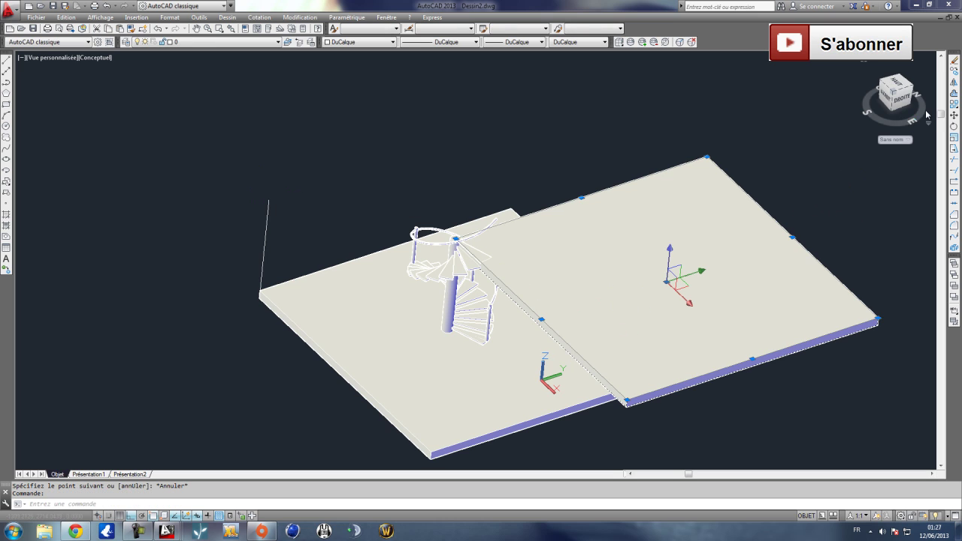
pyautogui.scroll(4, 438, 242)
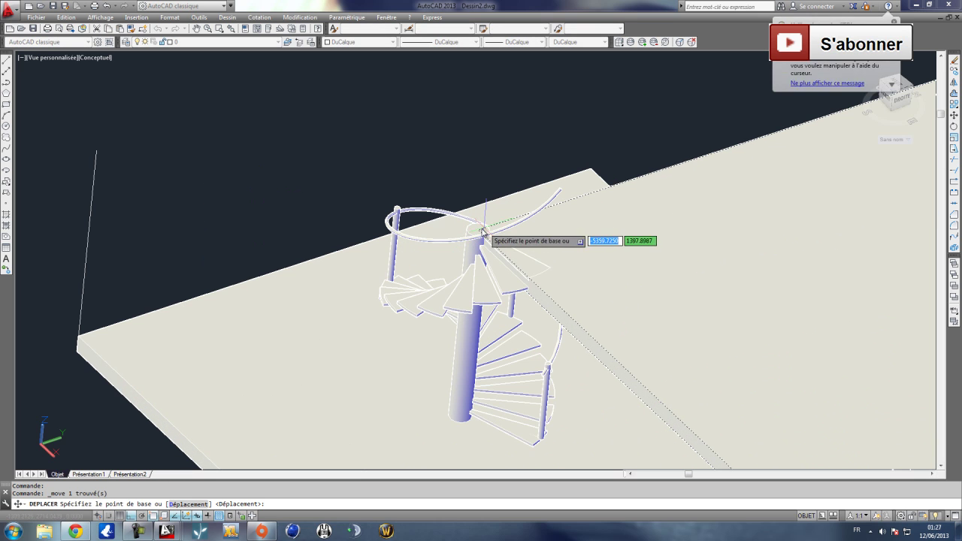
pyautogui.click(480, 229)
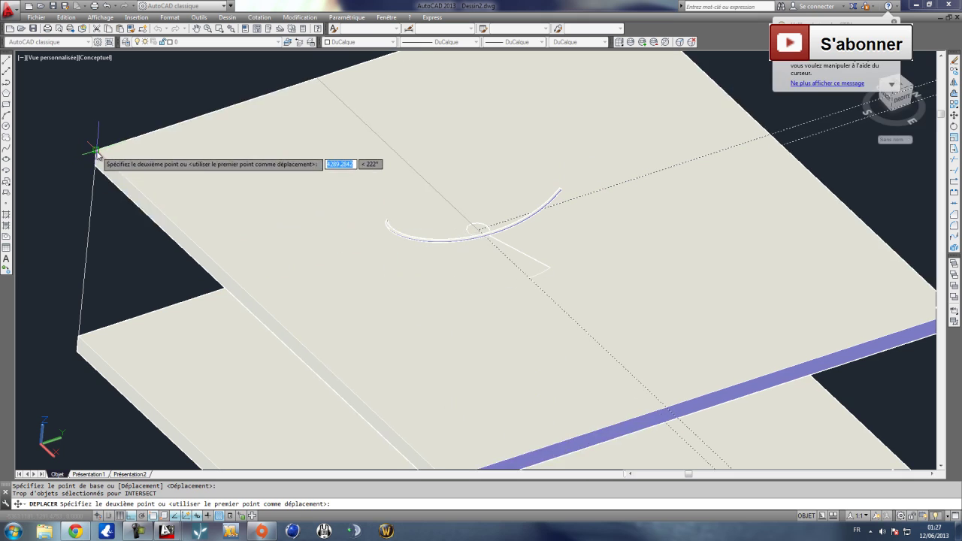
pyautogui.click(96, 152)
pyautogui.press('Escape')
pyautogui.scroll(-6, 375, 259)
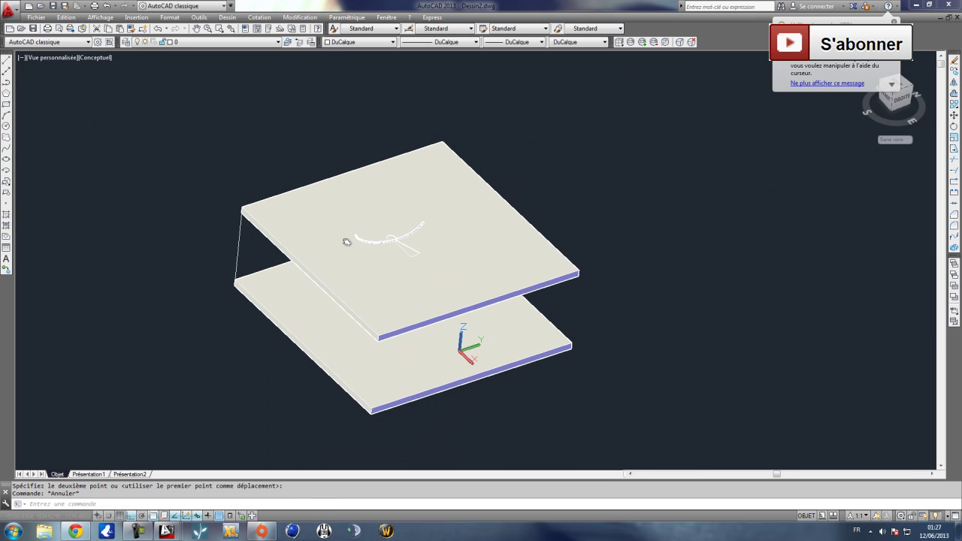
# Erase the vertical guide line between the corners of the two floor slabs.
pyautogui.click(236, 251)
pyautogui.click(217, 241)
pyautogui.press('Delete')
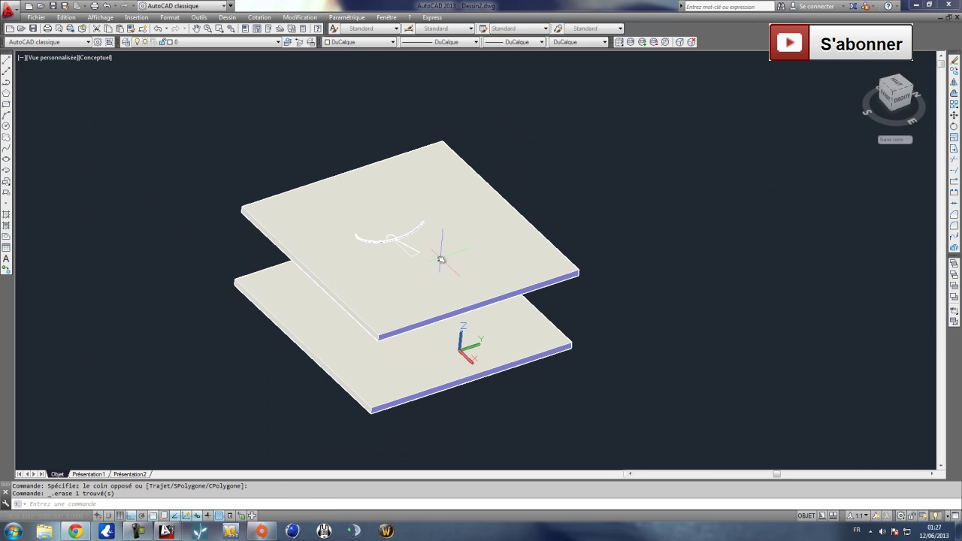
pyautogui.moveTo(415, 263); pyautogui.dragTo(392, 258, button='middle')
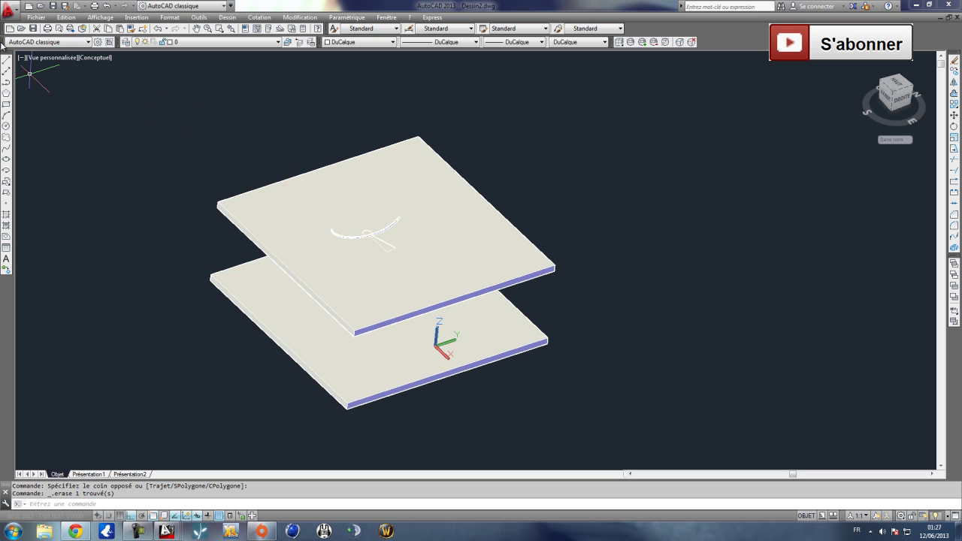
# Draw a circle of radius 1000 centred on the top of the staircase's central column.
pyautogui.click(7, 127)
pyautogui.scroll(6, 376, 251)
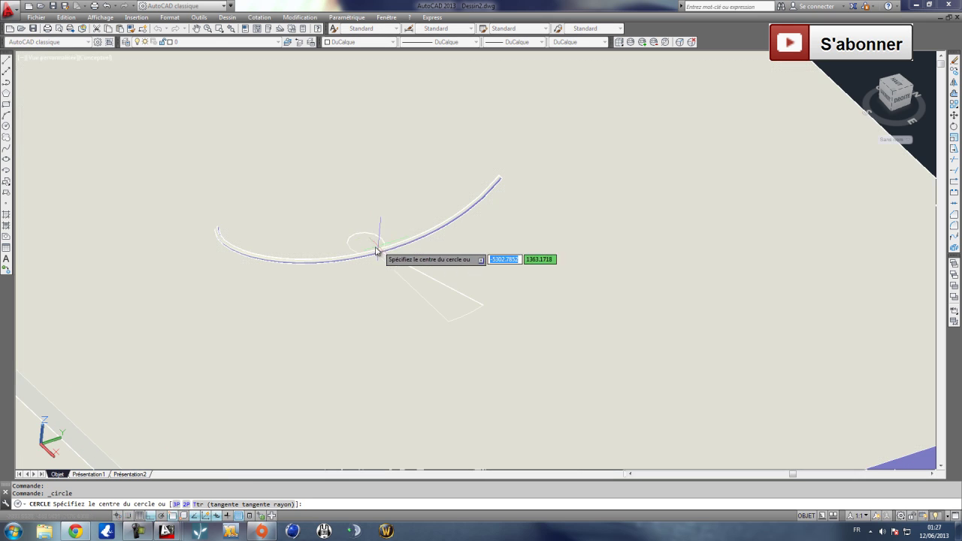
pyautogui.click(367, 241)
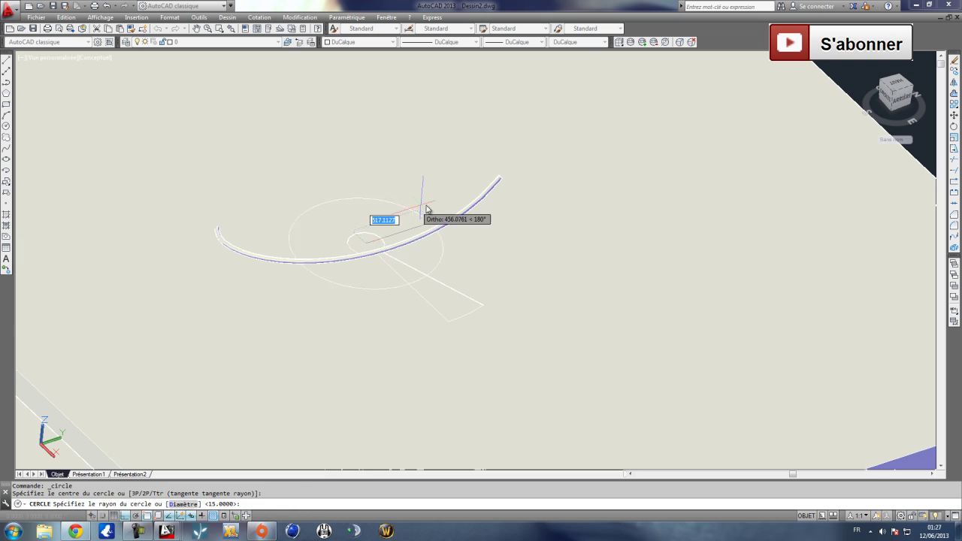
pyautogui.scroll(-6, 426, 208)
pyautogui.write('1000')
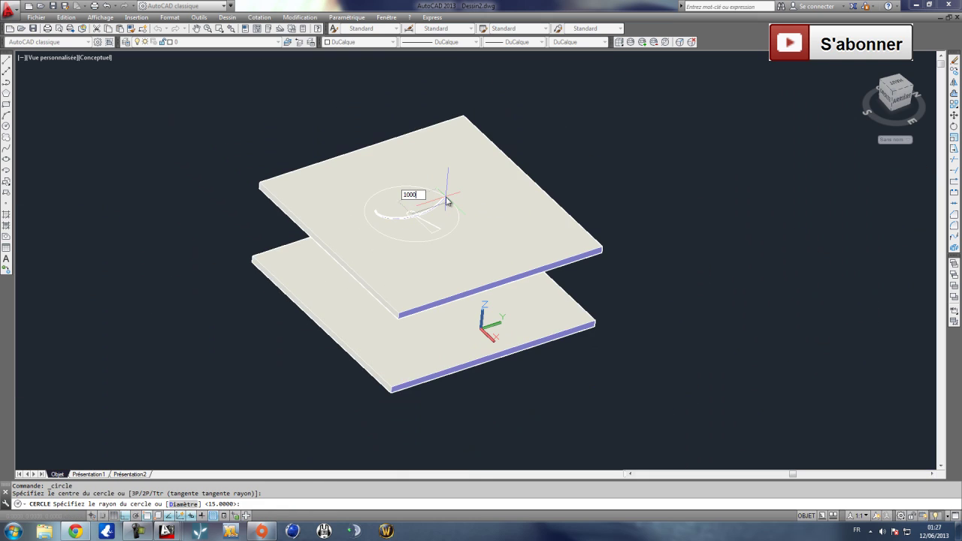
pyautogui.press('Return')
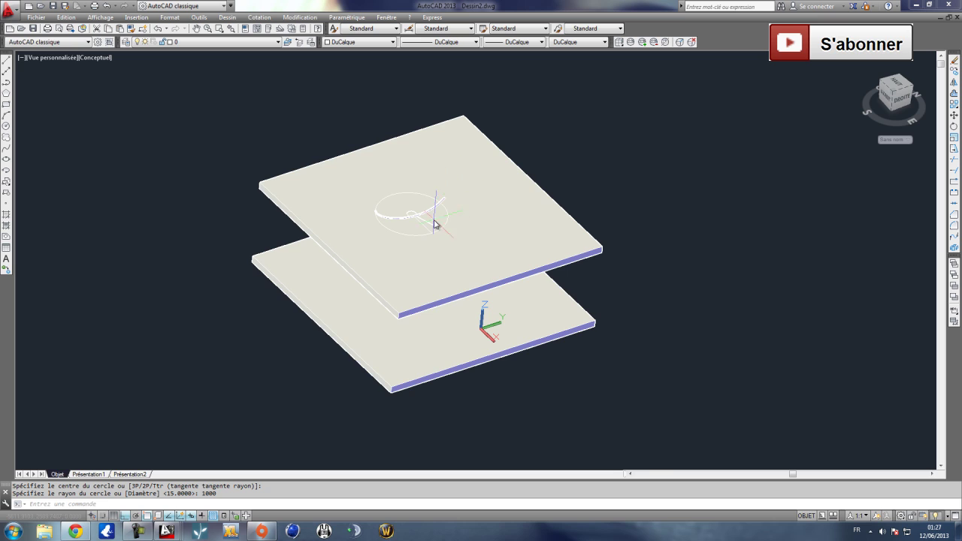
# Extrude the circle around the central column upwards by 1000.
pyautogui.scroll(3, 443, 223)
pyautogui.click(453, 218)
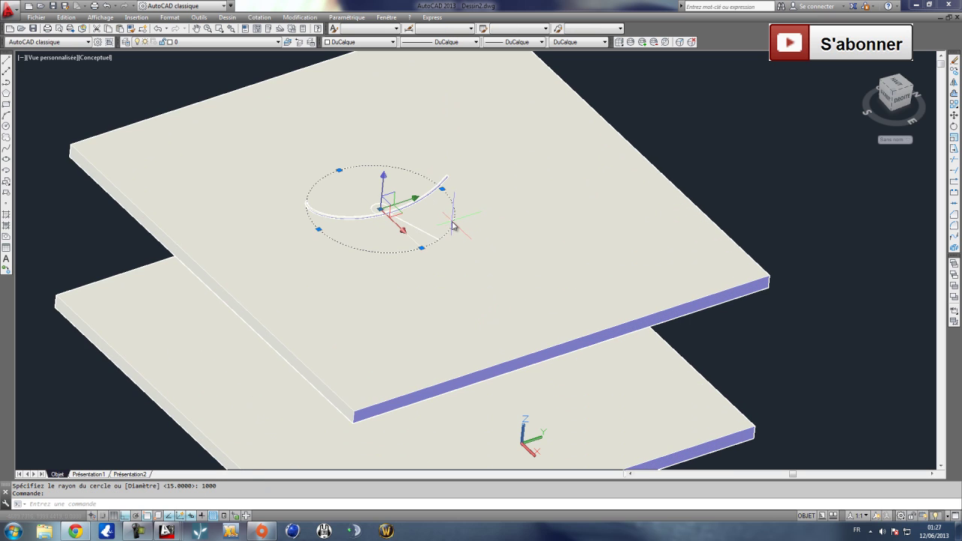
pyautogui.scroll(-4, 421, 173)
pyautogui.click(227, 16)
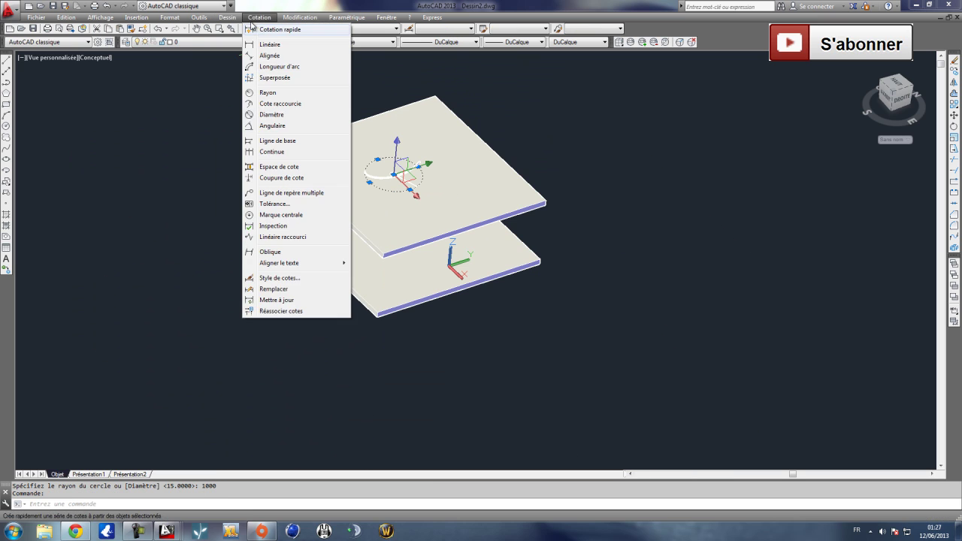
pyautogui.moveTo(233, 30)
pyautogui.click(332, 121)
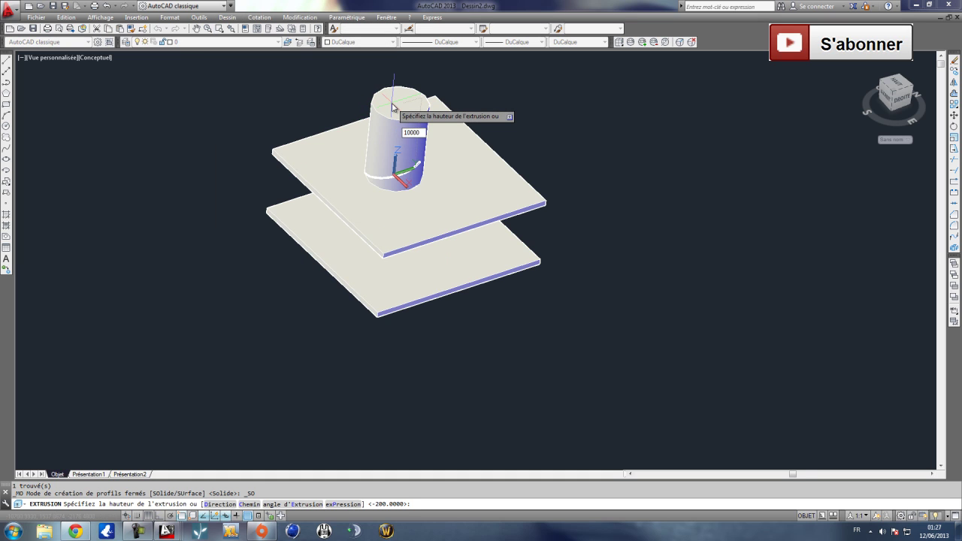
pyautogui.press('Escape')
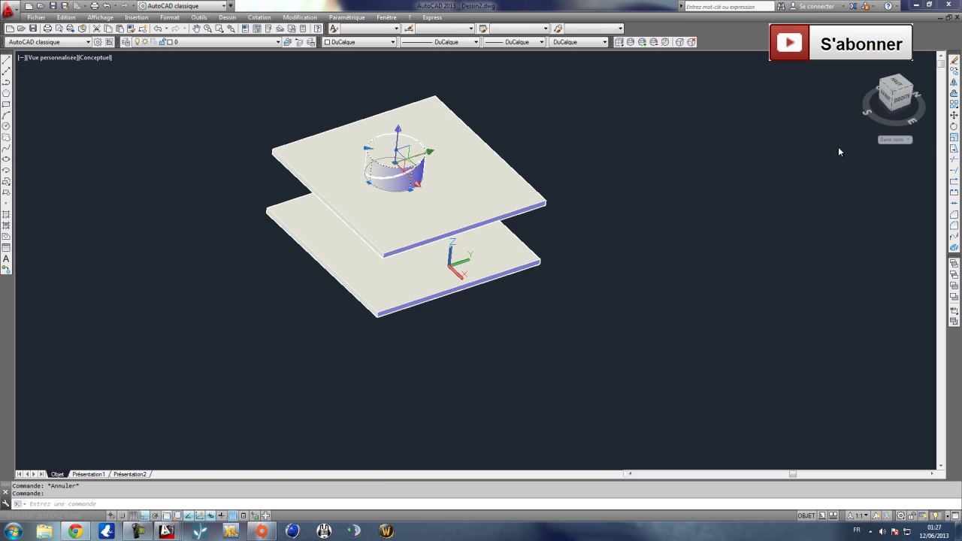
pyautogui.click(954, 115)
pyautogui.click(586, 148)
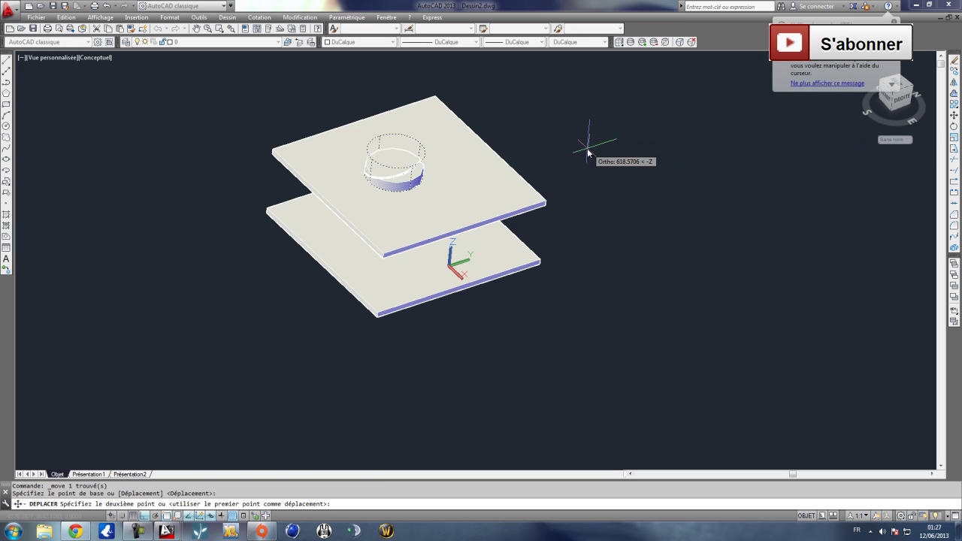
pyautogui.press('Escape')
# Stretch the top of the cylinder upwards until it is about 2200 tall.
pyautogui.scroll(3, 468, 146)
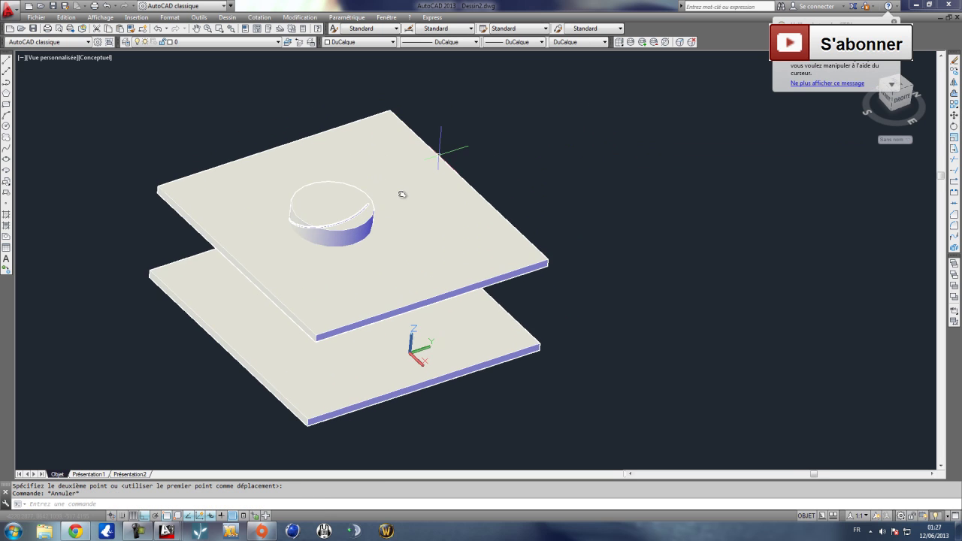
pyautogui.click(335, 215)
pyautogui.scroll(3, 335, 220)
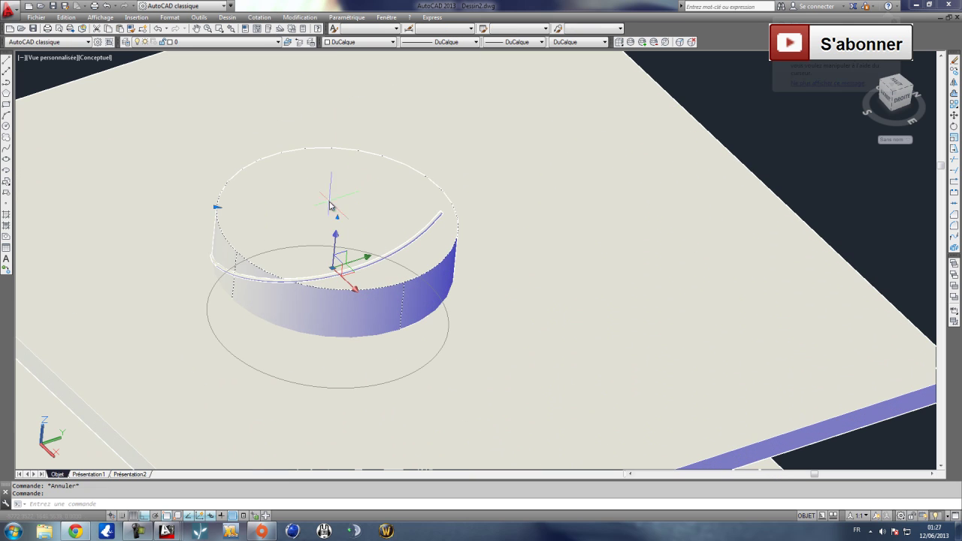
pyautogui.click(341, 224)
pyautogui.scroll(-4, 347, 151)
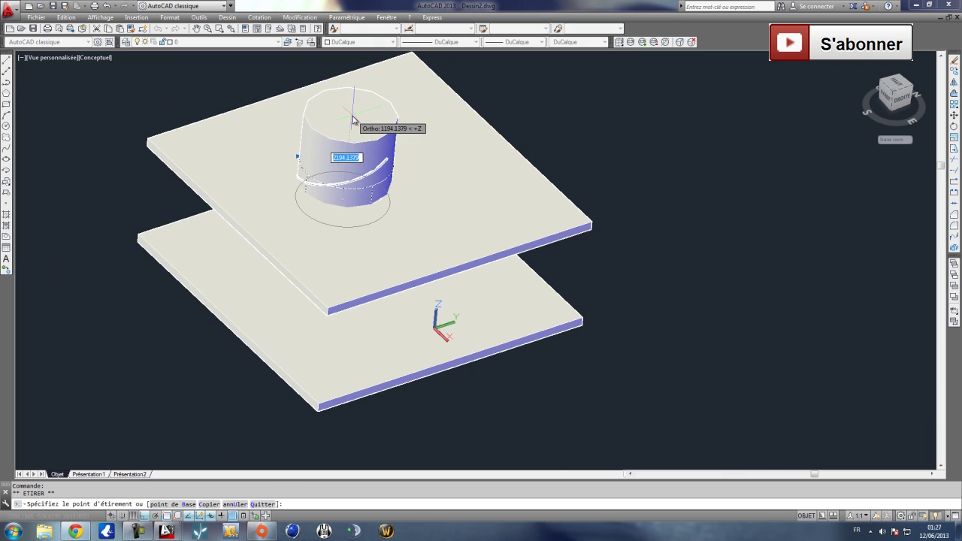
pyautogui.scroll(2, 365, 144)
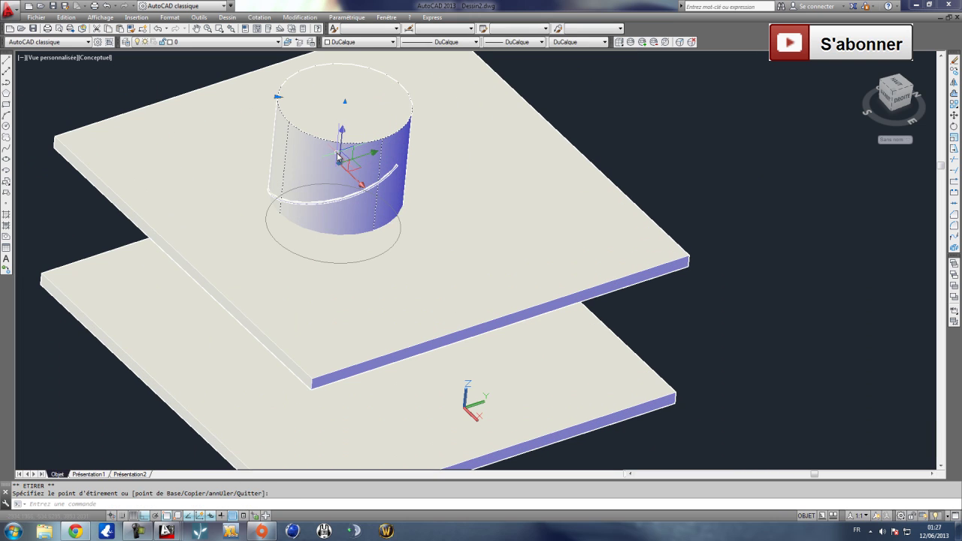
pyautogui.click(298, 18)
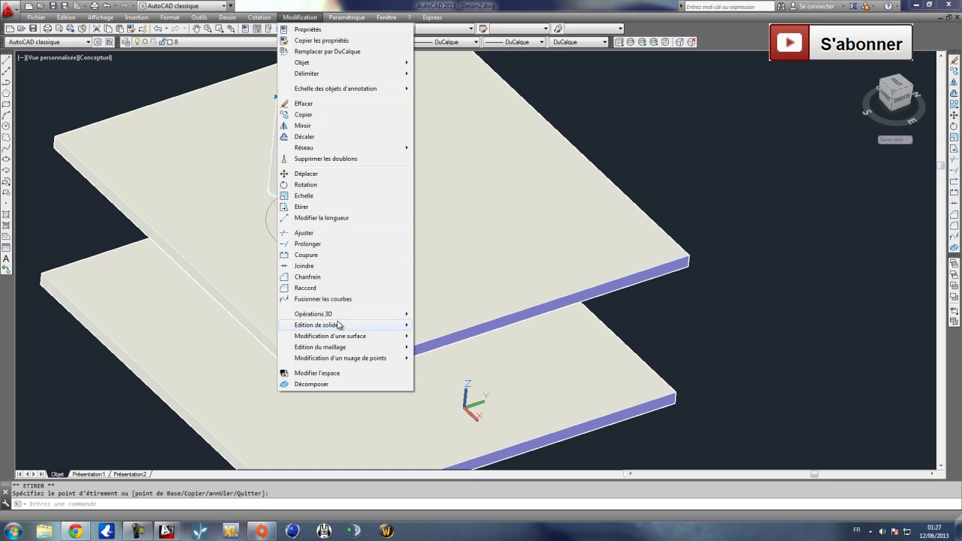
pyautogui.moveTo(408, 325)
pyautogui.click(457, 116)
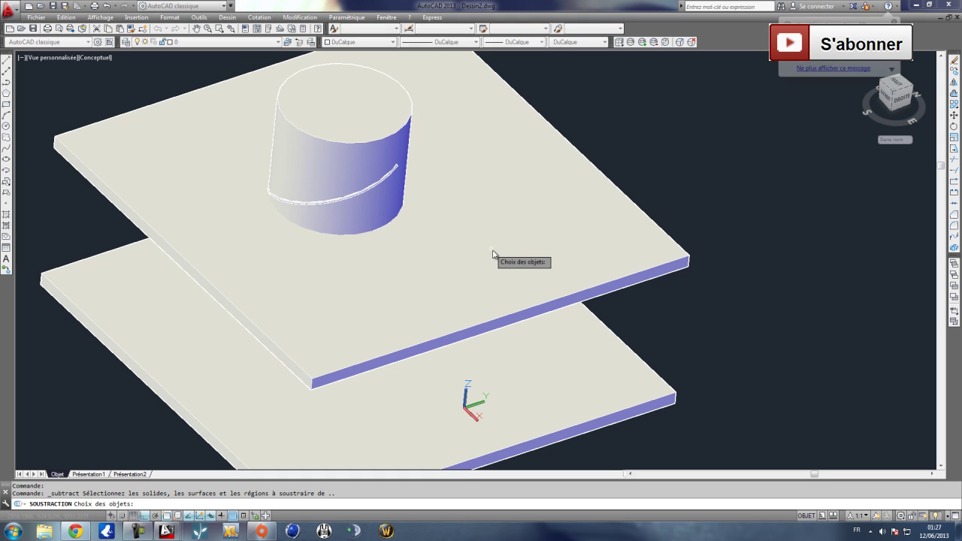
pyautogui.press('Return')
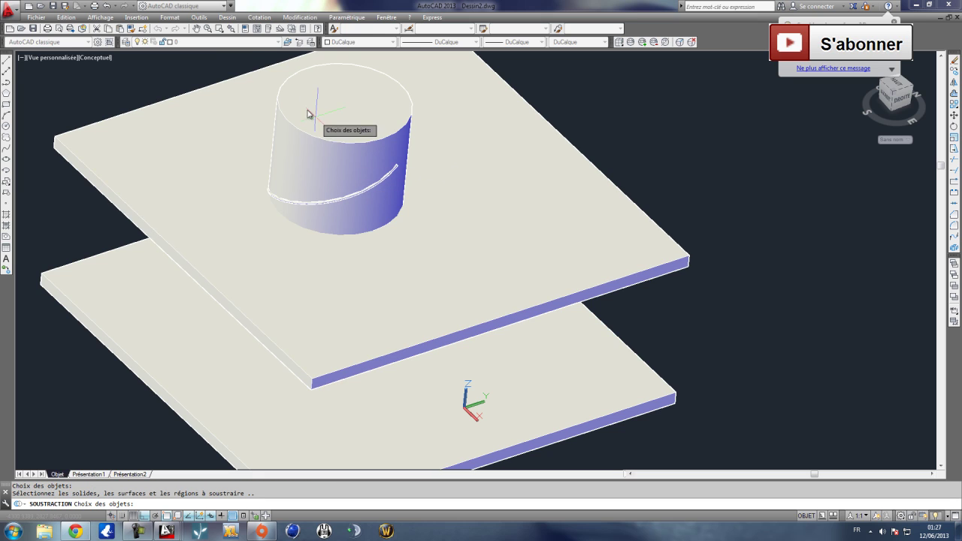
pyautogui.press('Escape')
# Subtract the cylinder from the upper floor slab to cut a round opening for the staircase.
pyautogui.click(259, 17)
pyautogui.moveTo(300, 17)
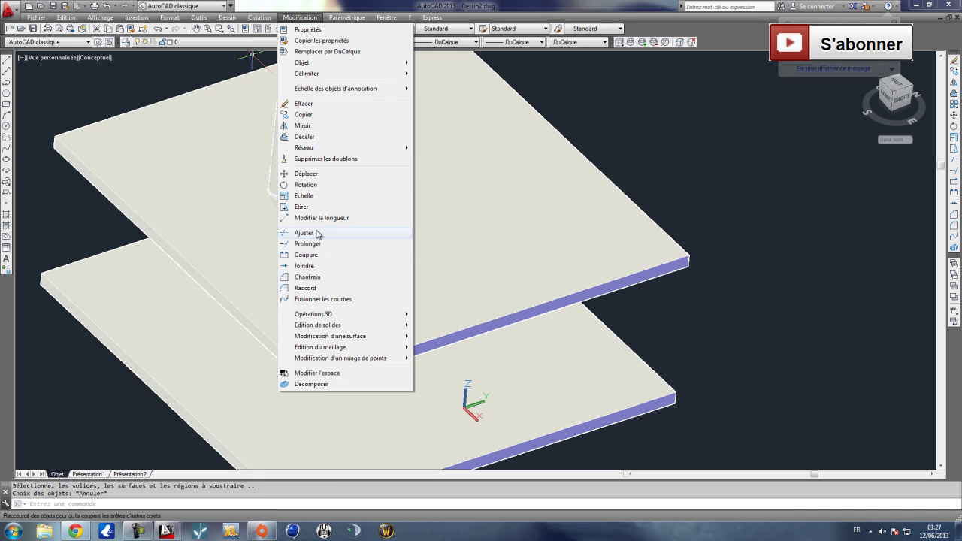
pyautogui.moveTo(333, 325)
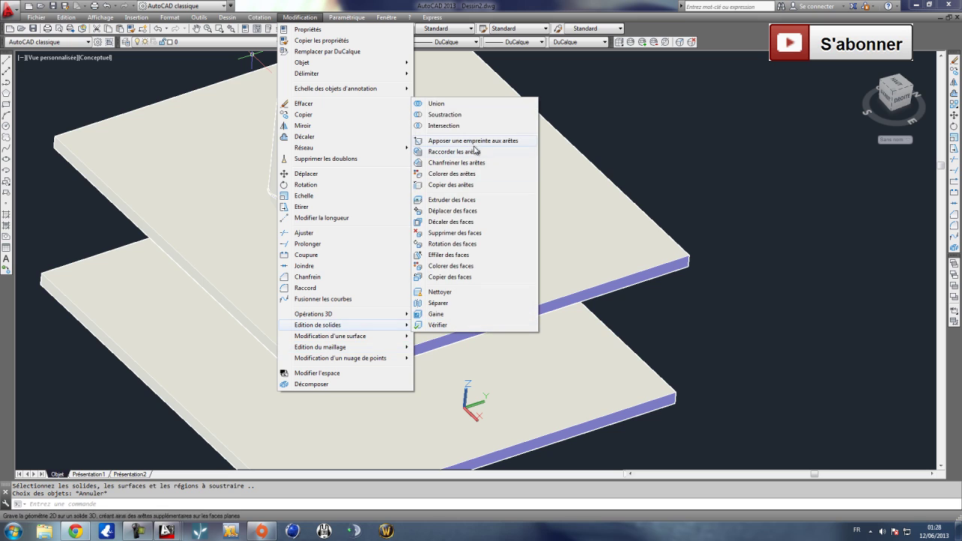
pyautogui.click(447, 115)
pyautogui.click(430, 263)
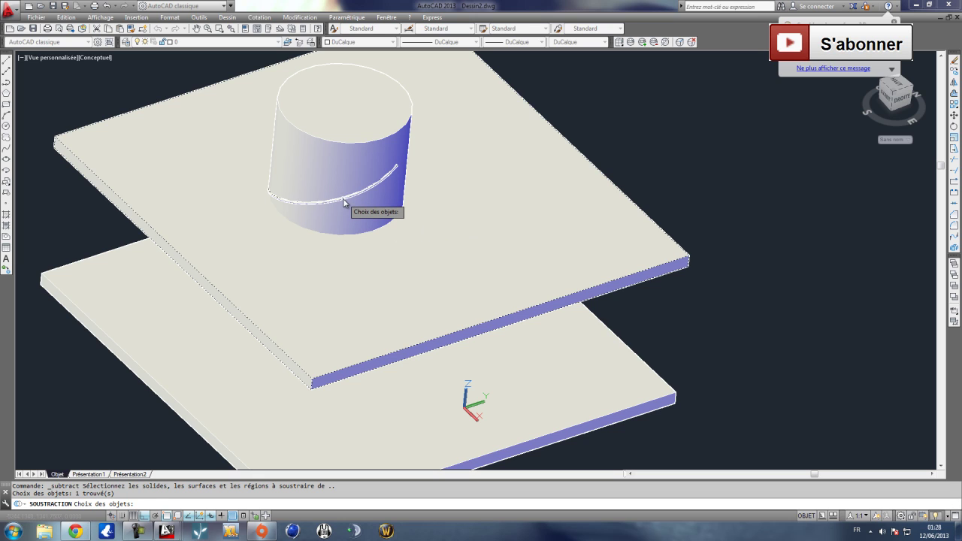
pyautogui.press('Return')
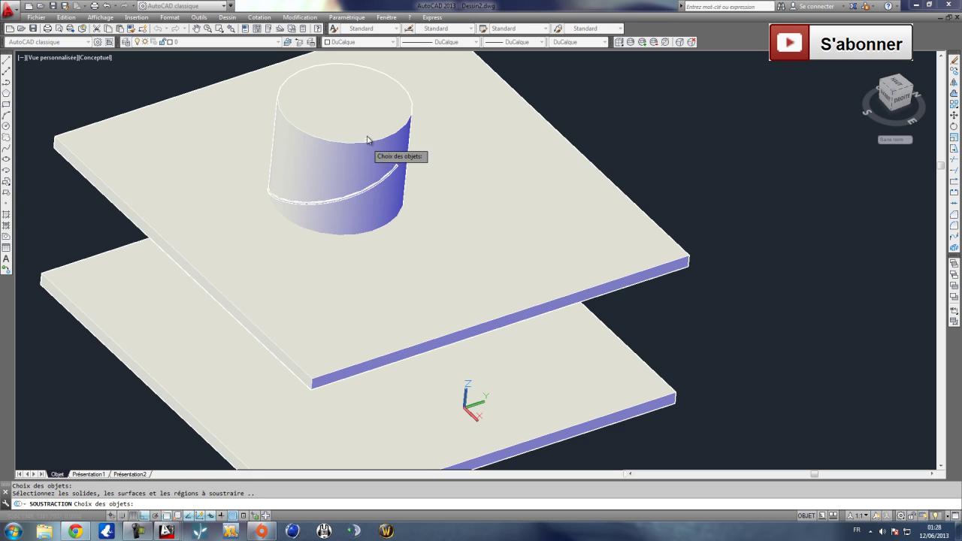
pyautogui.click(343, 153)
pyautogui.press('Return')
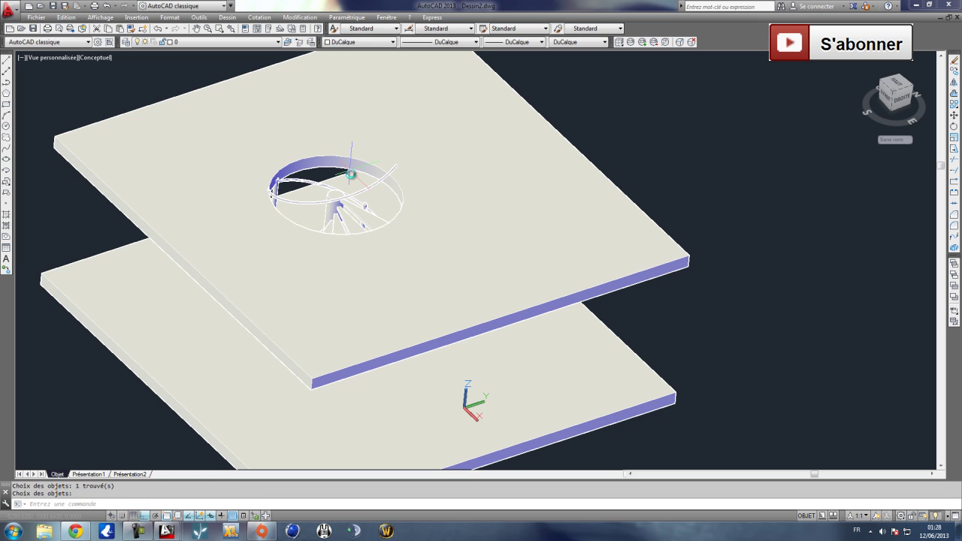
# Draw a circle concentric with the stair opening in the upper slab and slightly larger than it.
pyautogui.keyDown('shift'); pyautogui.moveTo(331, 213); pyautogui.dragTo(292, 159, button='middle'); pyautogui.keyUp('shift')
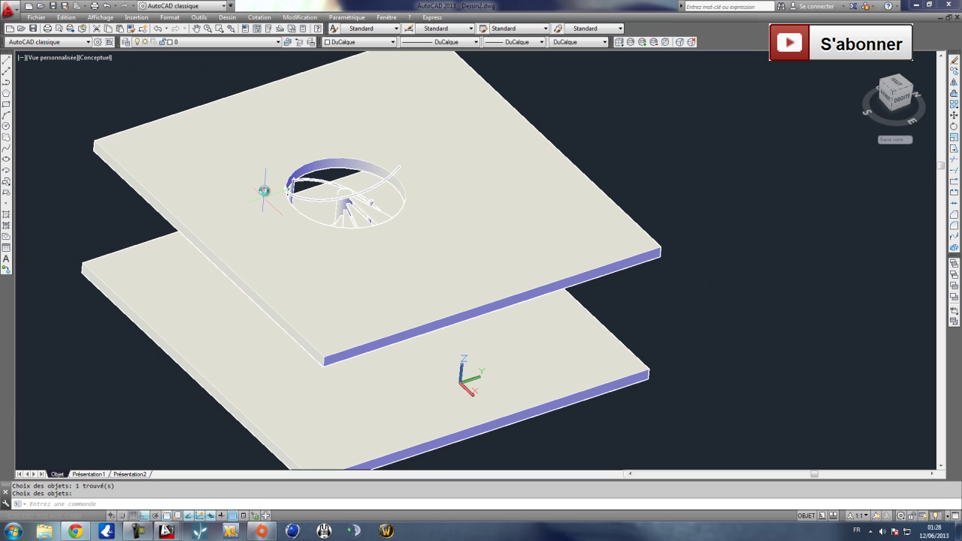
pyautogui.click(100, 16)
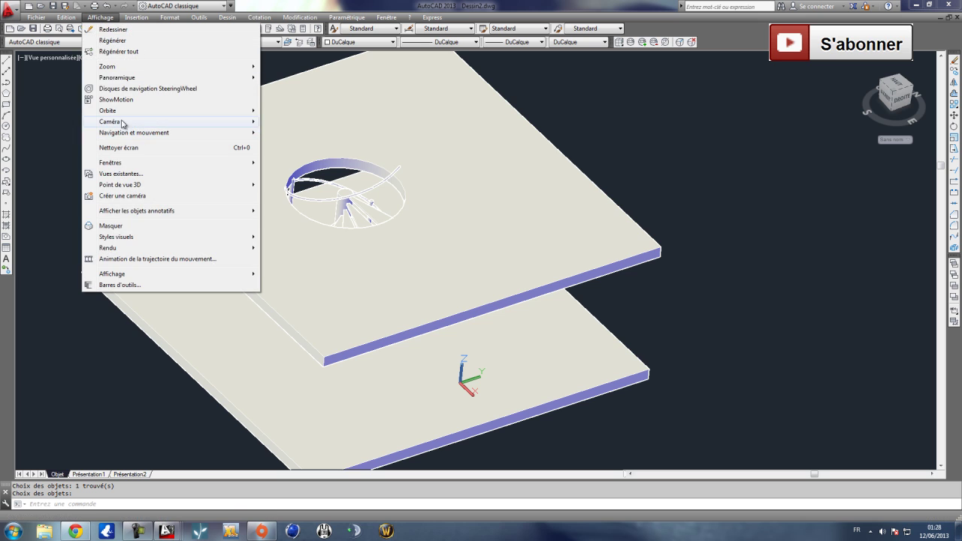
pyautogui.moveTo(121, 111)
pyautogui.click(284, 121)
pyautogui.moveTo(395, 236); pyautogui.dragTo(365, 272)
pyautogui.press('Escape')
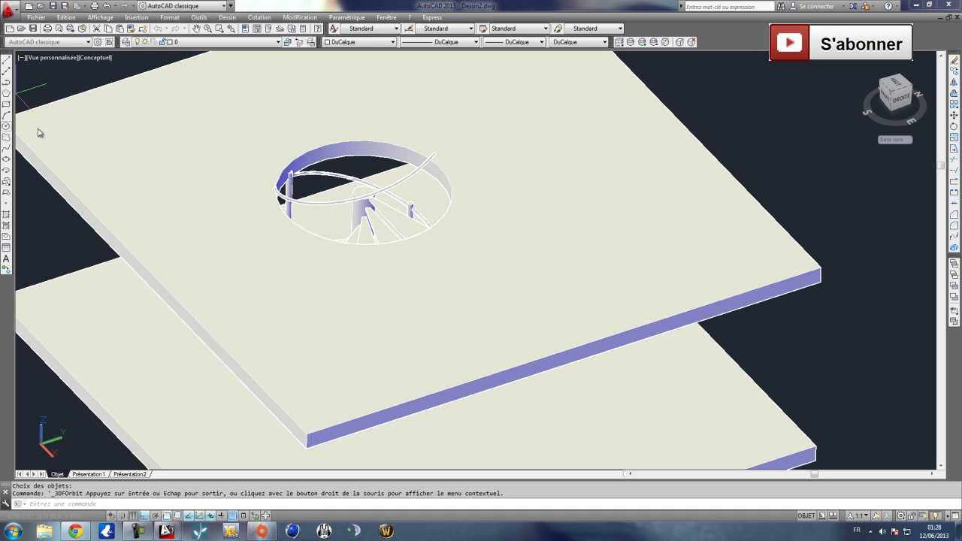
pyautogui.click(7, 126)
pyautogui.click(365, 168)
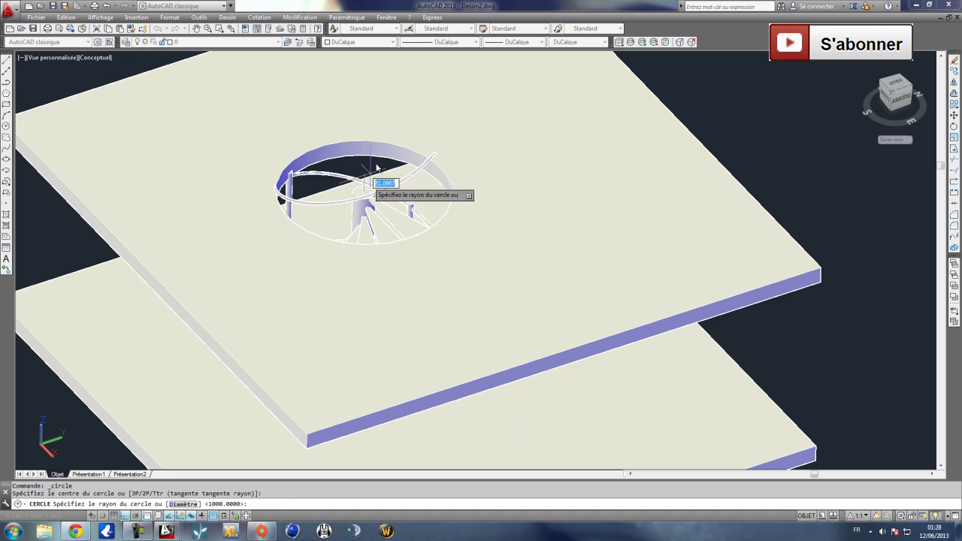
pyautogui.press('Escape')
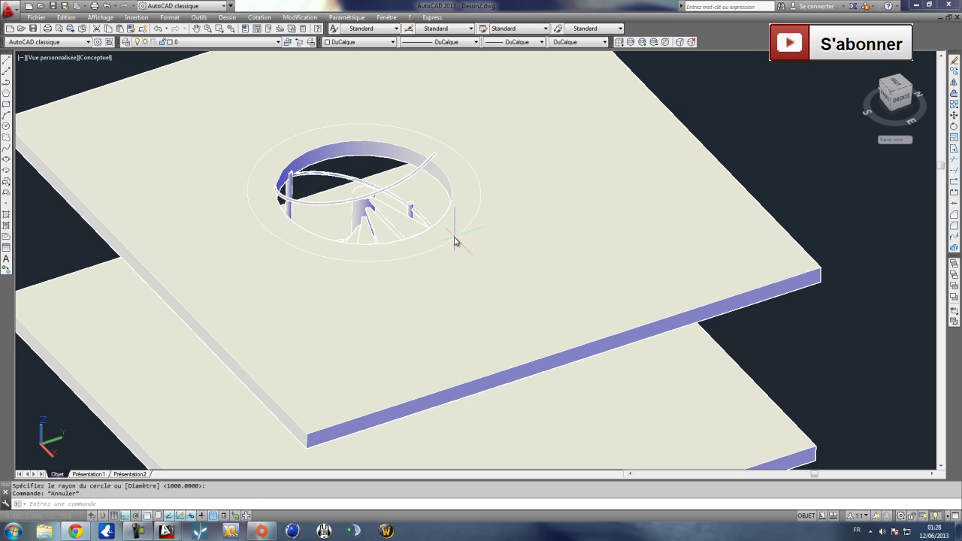
# Extrude the larger circle around the stair opening upwards into a solid cylinder.
pyautogui.click(454, 239)
pyautogui.click(225, 17)
pyautogui.moveTo(263, 26)
pyautogui.click(335, 122)
pyautogui.click(381, 110)
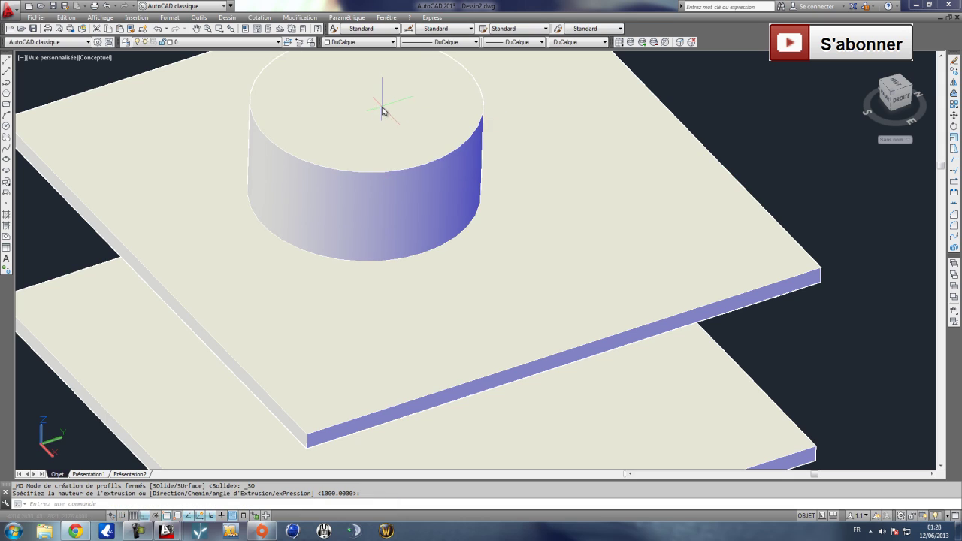
# Switch the model view to the 2D Wireframe visual style.
pyautogui.click(100, 17)
pyautogui.press('Escape')
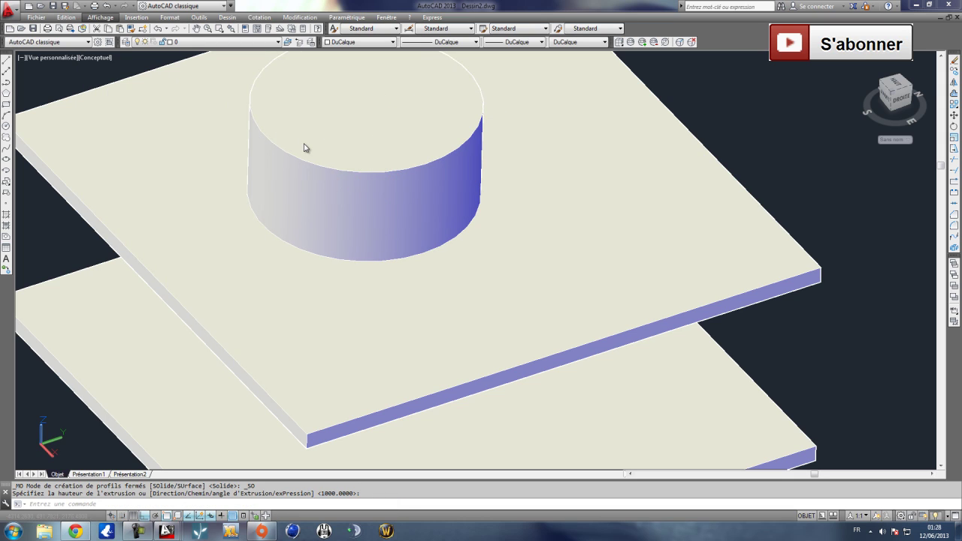
pyautogui.click(102, 16)
pyautogui.moveTo(125, 238)
pyautogui.click(289, 235)
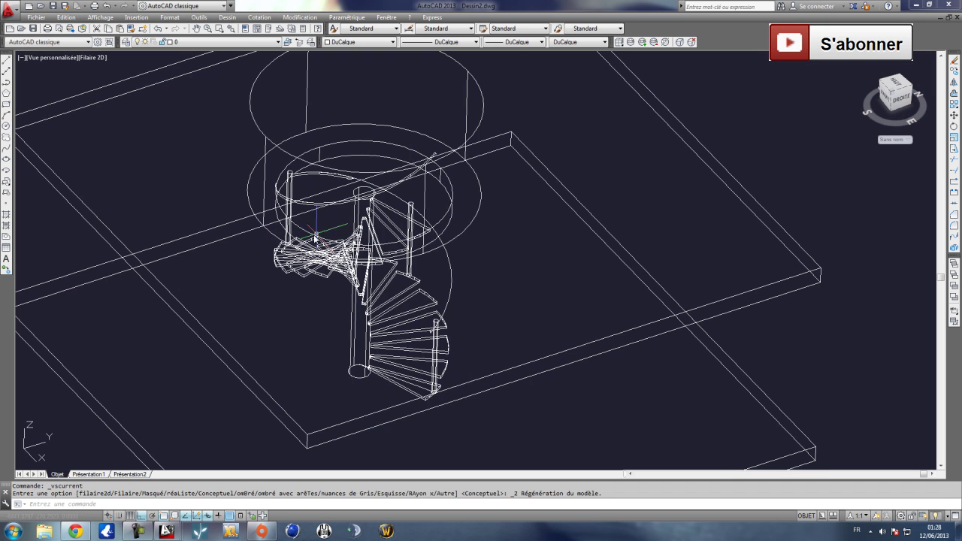
# Subtract the larger cylinder from the upper floor slab to widen the round stair opening.
pyautogui.moveTo(355, 197); pyautogui.dragTo(349, 240, button='middle')
pyautogui.press('Escape')
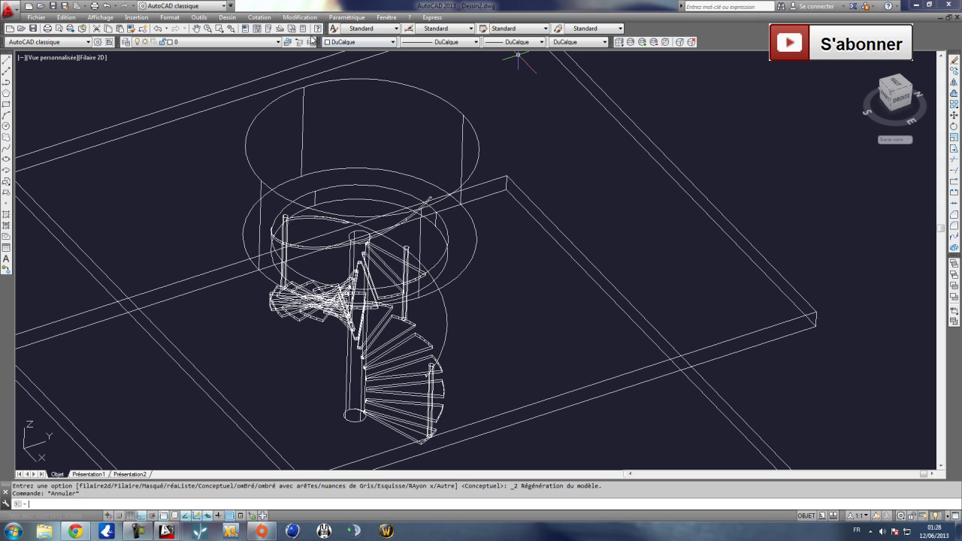
pyautogui.click(300, 17)
pyautogui.moveTo(350, 327)
pyautogui.click(440, 114)
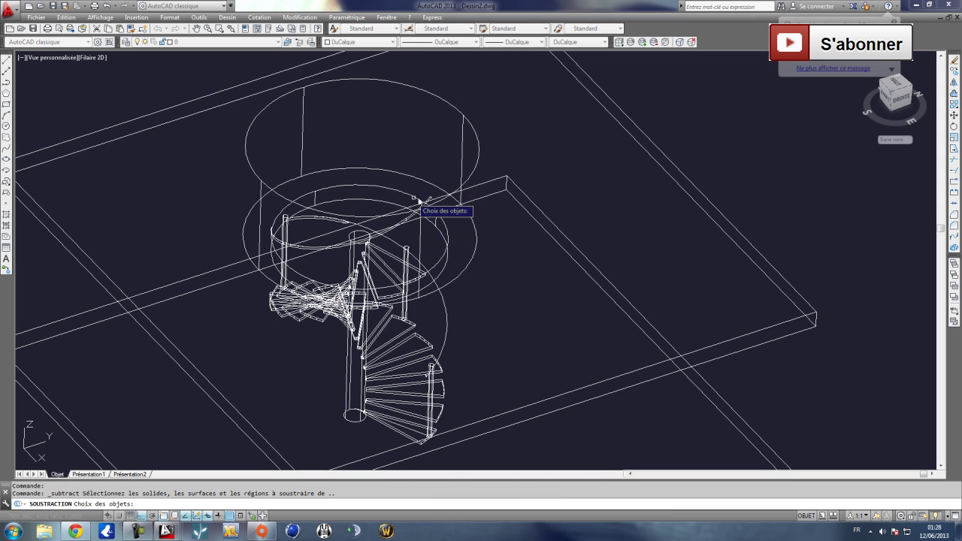
pyautogui.scroll(5, 306, 255)
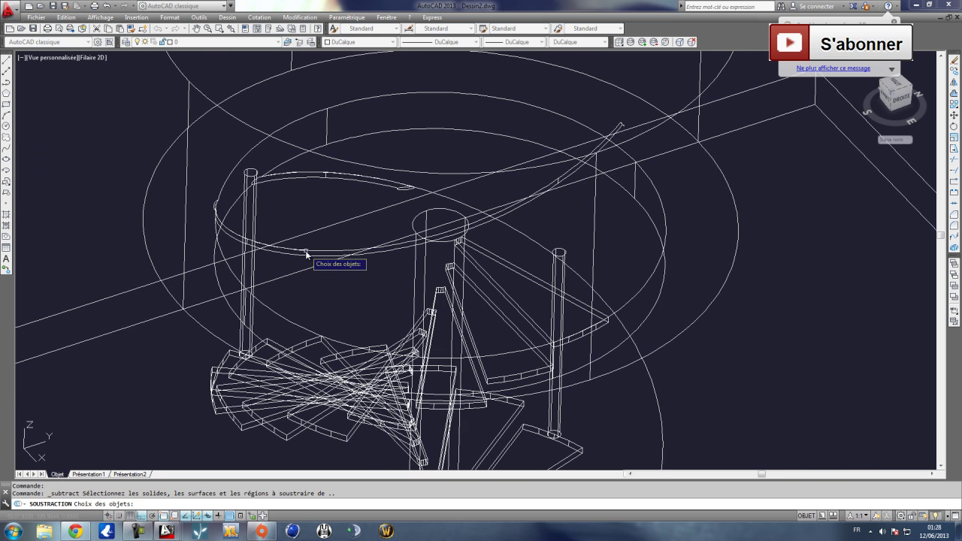
pyautogui.click(306, 255)
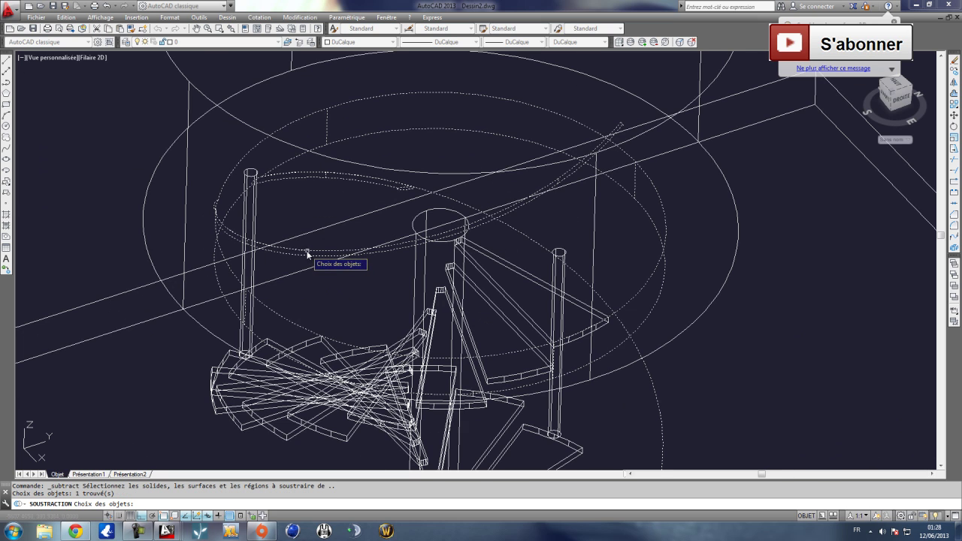
pyautogui.press('Return')
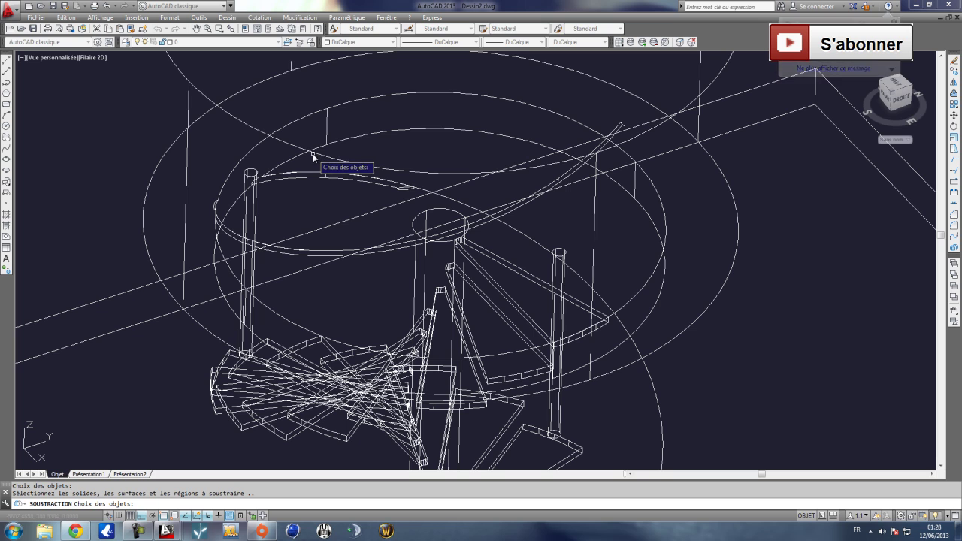
pyautogui.click(313, 154)
pyautogui.press('Return')
pyautogui.scroll(-5, 327, 191)
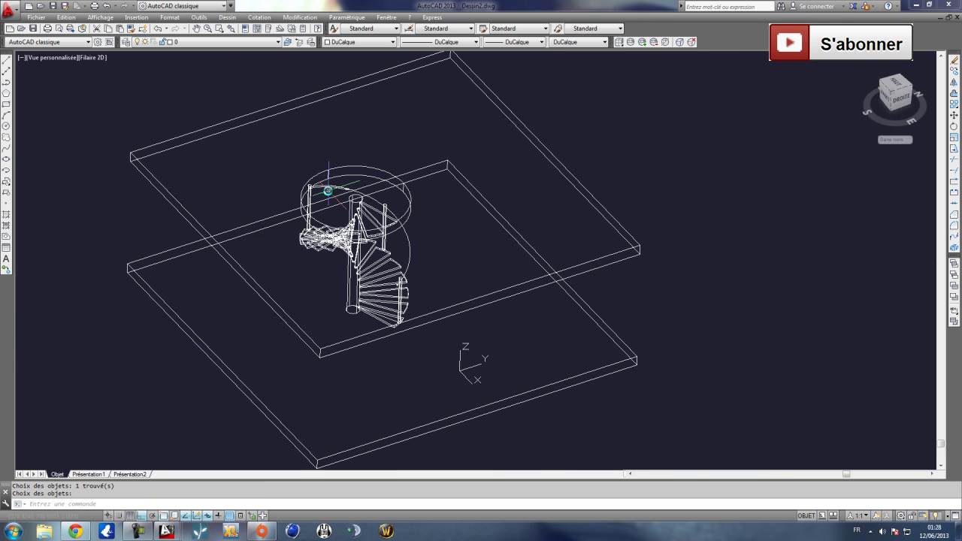
# Apply the Conceptual visual style and examine the widened stair opening closely from another angle.
pyautogui.click(100, 16)
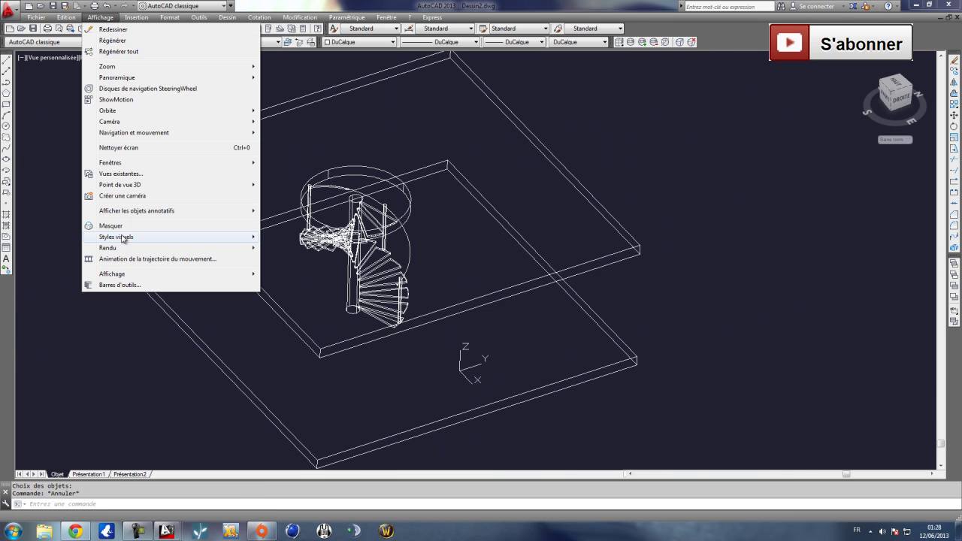
pyautogui.moveTo(123, 236)
pyautogui.click(290, 285)
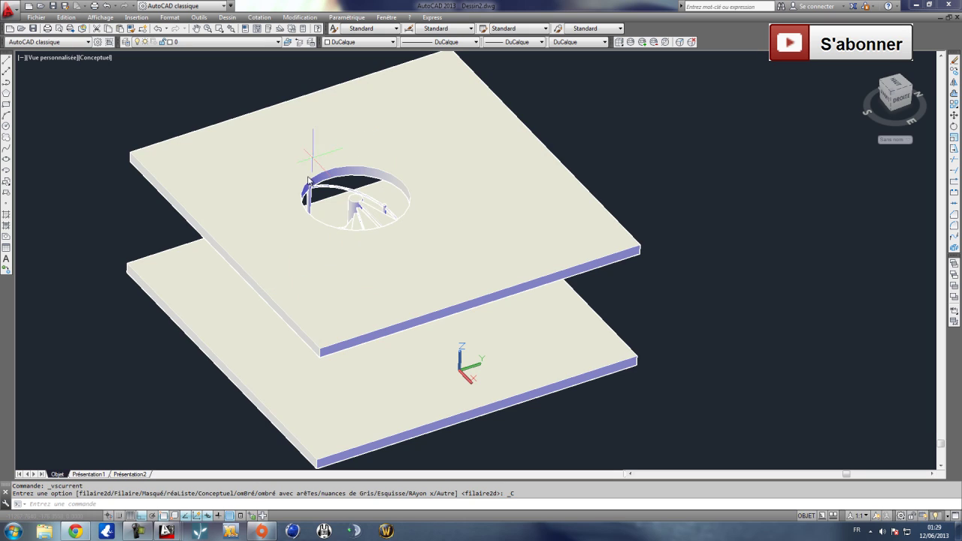
pyautogui.scroll(5, 402, 205)
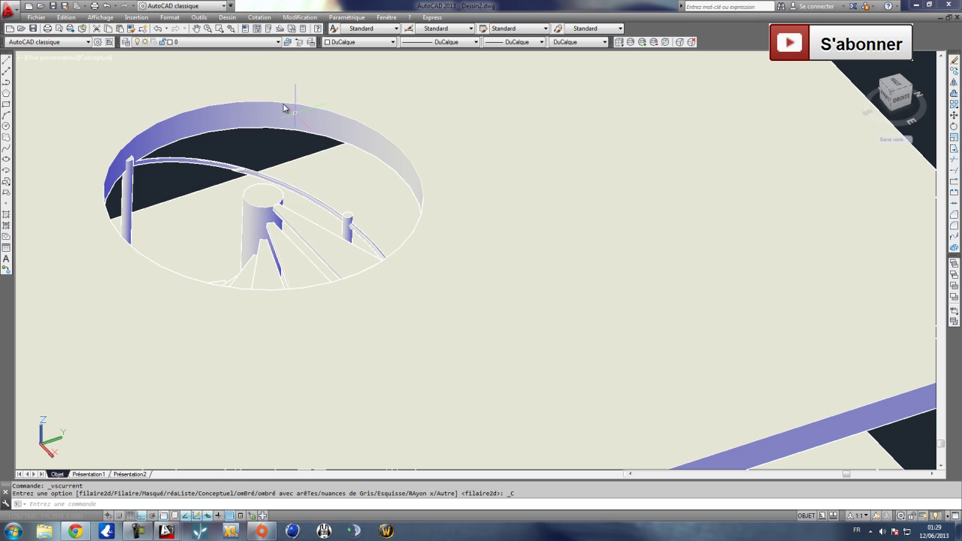
pyautogui.click(100, 17)
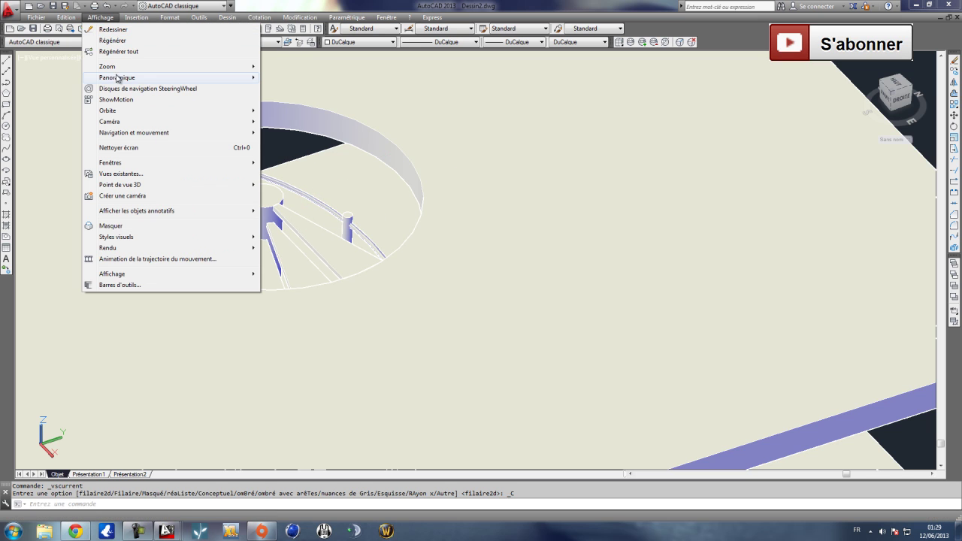
pyautogui.moveTo(127, 110)
pyautogui.click(284, 121)
pyautogui.moveTo(451, 215)
pyautogui.mouseDown()
pyautogui.moveTo(412, 301)
pyautogui.moveTo(491, 362)
pyautogui.moveTo(484, 365)
pyautogui.moveTo(515, 300)
pyautogui.moveTo(449, 258)
pyautogui.moveTo(444, 221)
pyautogui.moveTo(461, 233)
pyautogui.moveTo(453, 230)
pyautogui.mouseUp()
pyautogui.press('Escape')
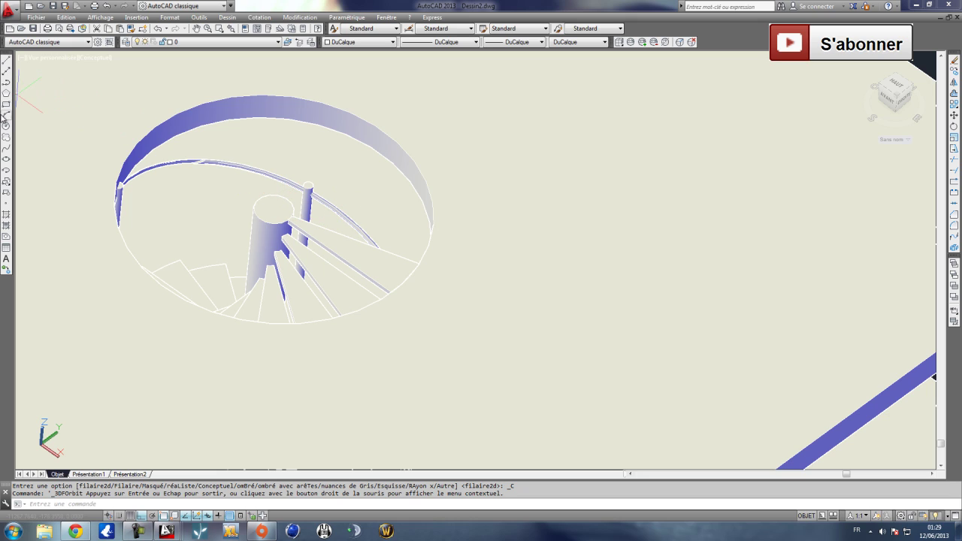
# Return the model view to the 2D Wireframe visual style.
pyautogui.click(6, 126)
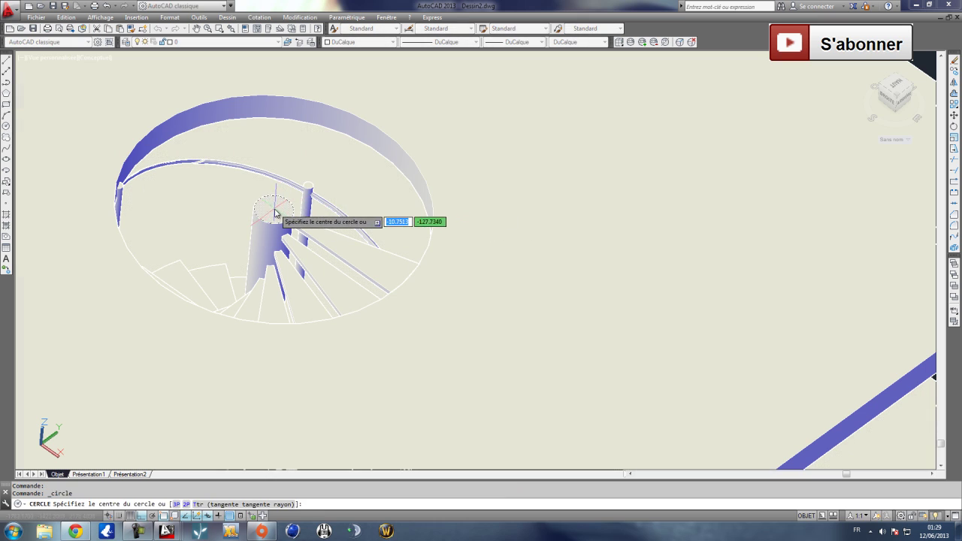
pyautogui.scroll(6, 274, 213)
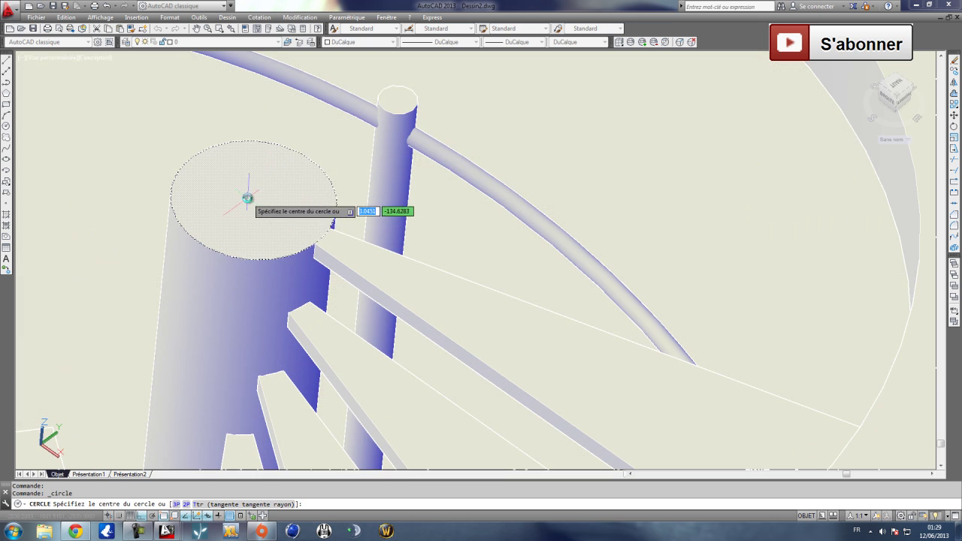
pyautogui.click(100, 17)
pyautogui.moveTo(188, 237)
pyautogui.click(289, 237)
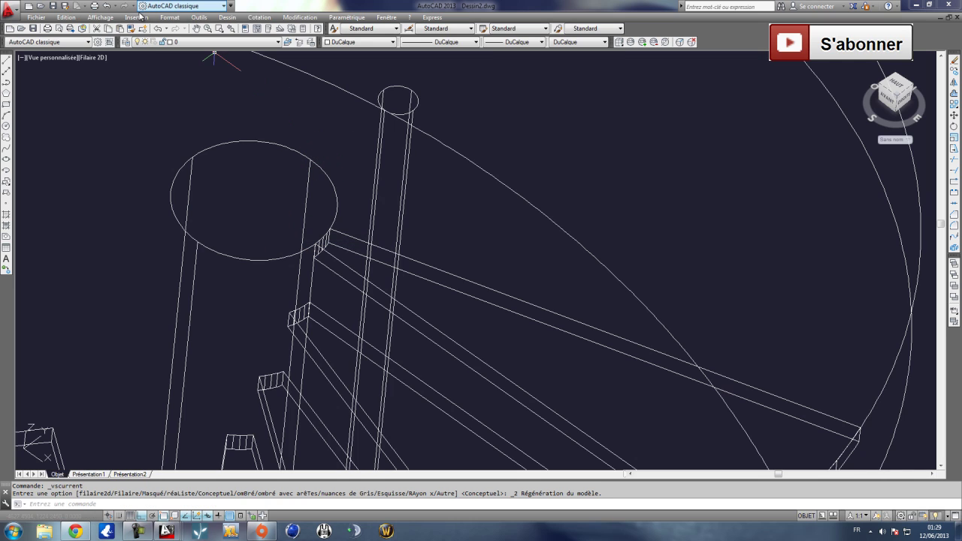
# Draw a circle with a radius of 1000 in the empty space beside the floor slabs.
pyautogui.click(7, 127)
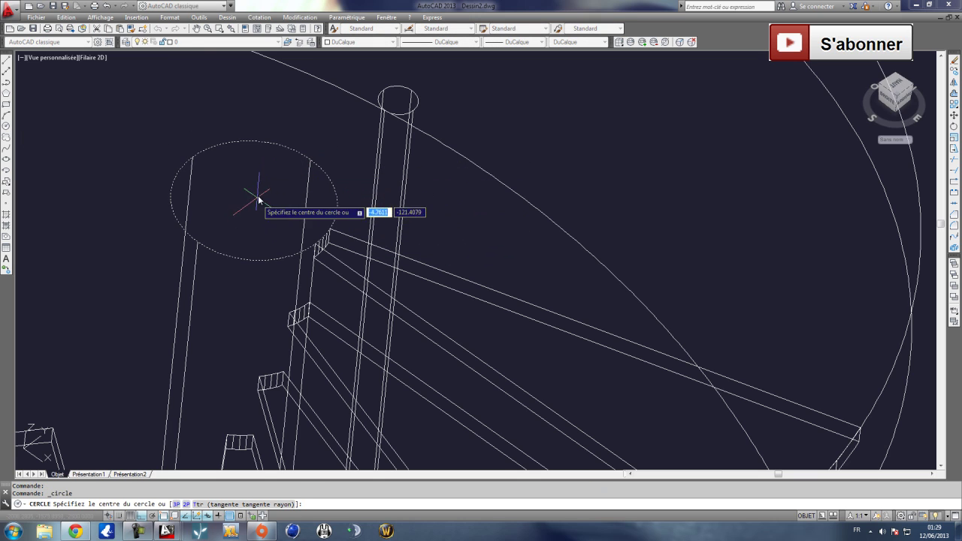
pyautogui.press('Escape')
pyautogui.click(100, 16)
pyautogui.moveTo(131, 110)
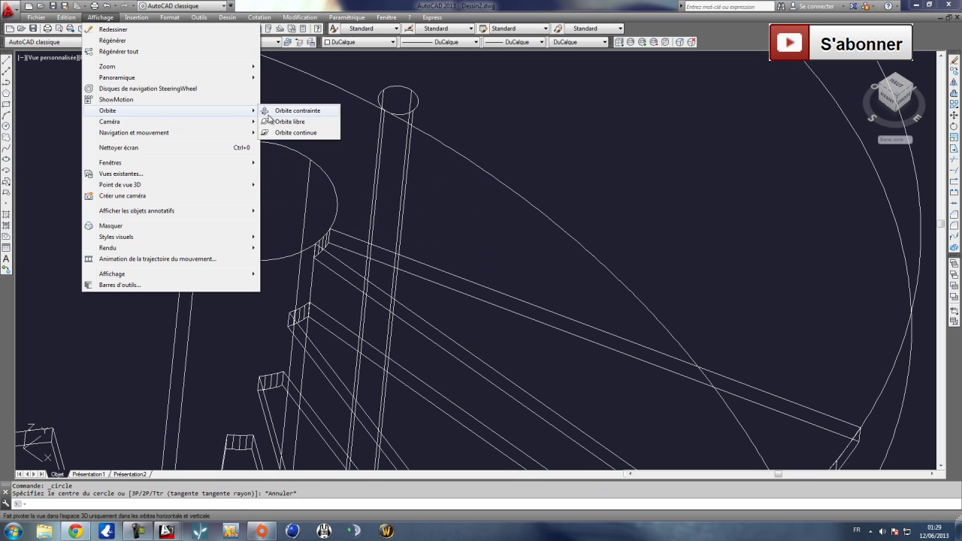
pyautogui.click(281, 111)
pyautogui.moveTo(285, 125); pyautogui.dragTo(273, 155)
pyautogui.press('Escape')
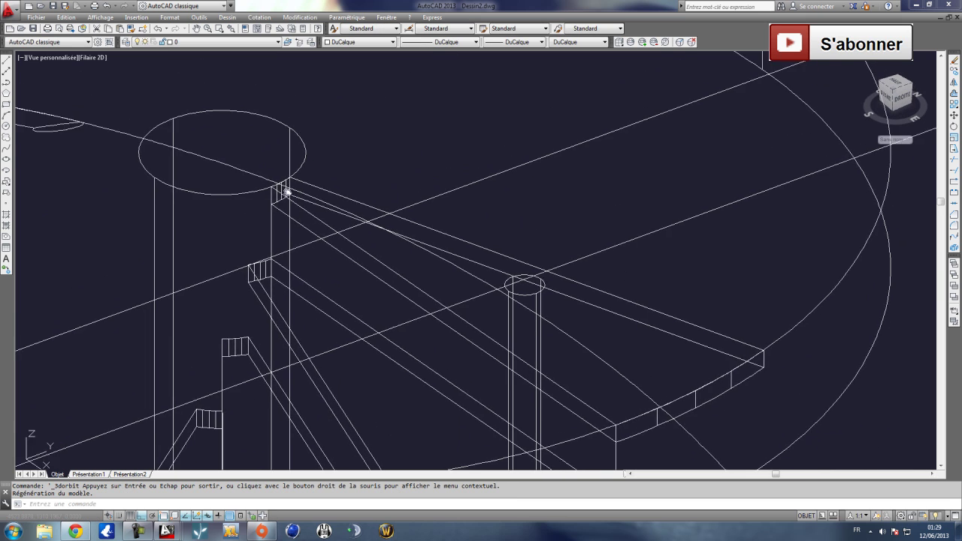
pyautogui.click(8, 126)
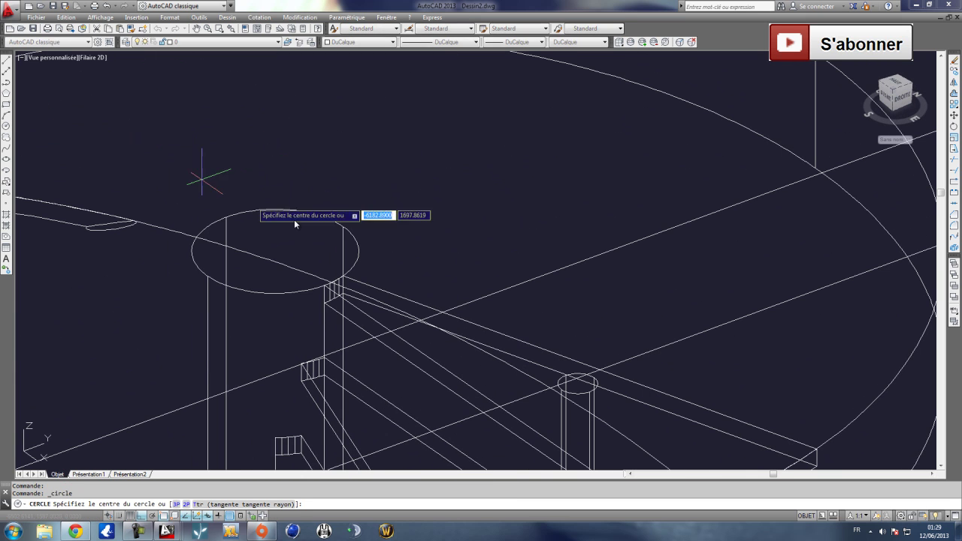
pyautogui.scroll(-8, 279, 258)
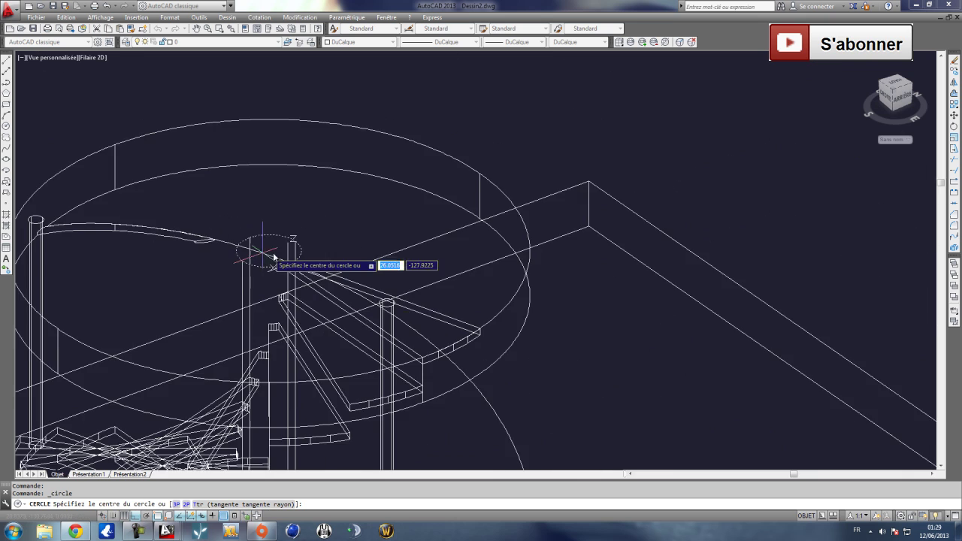
pyautogui.click(471, 201)
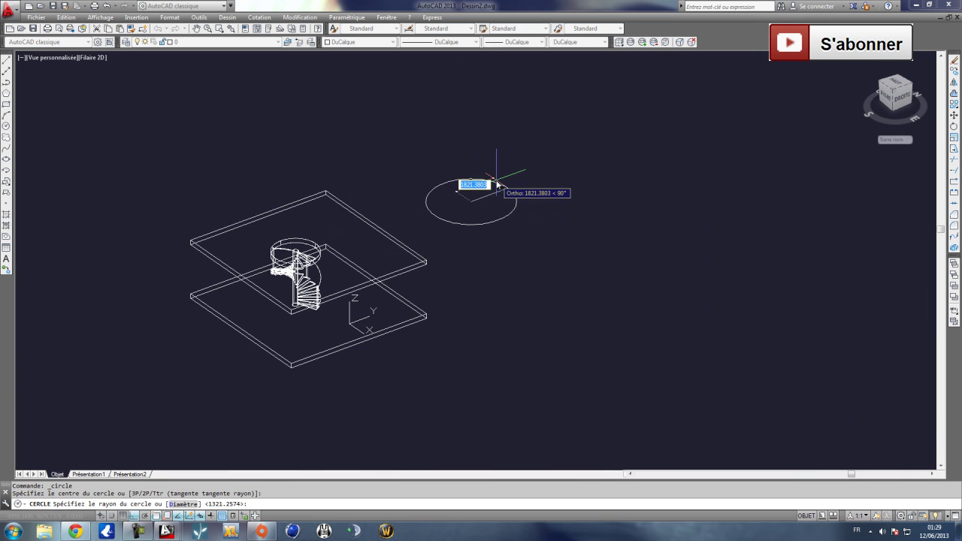
pyautogui.write('1000')
pyautogui.press('Return')
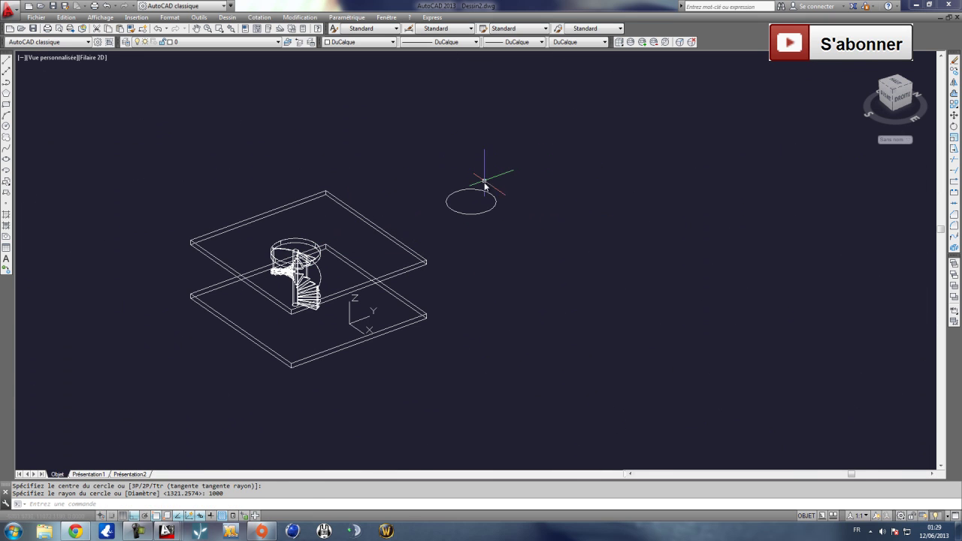
pyautogui.scroll(8, 493, 184)
pyautogui.scroll(-4, 321, 263)
pyautogui.click(6, 60)
pyautogui.scroll(-4, 325, 308)
pyautogui.scroll(5, 170, 369)
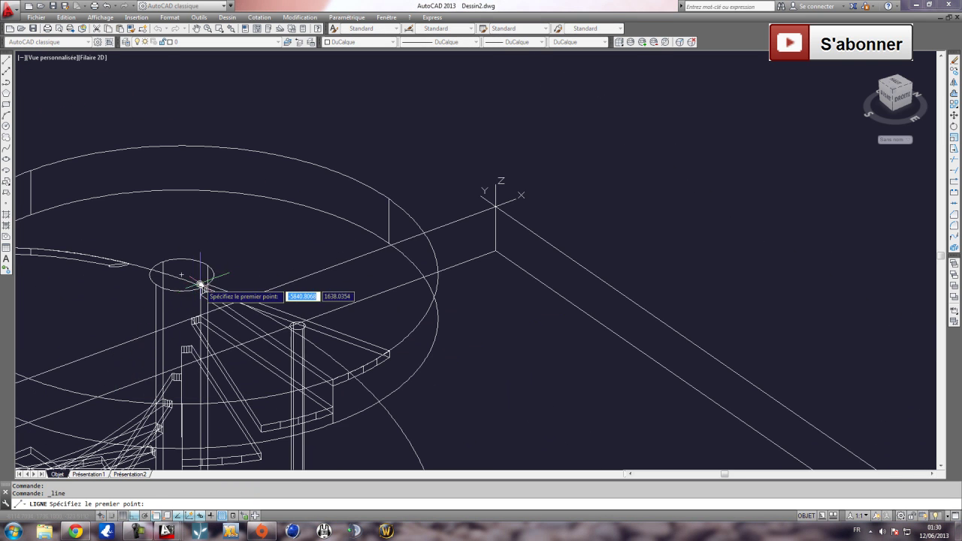
pyautogui.scroll(3, 207, 283)
pyautogui.press('Escape')
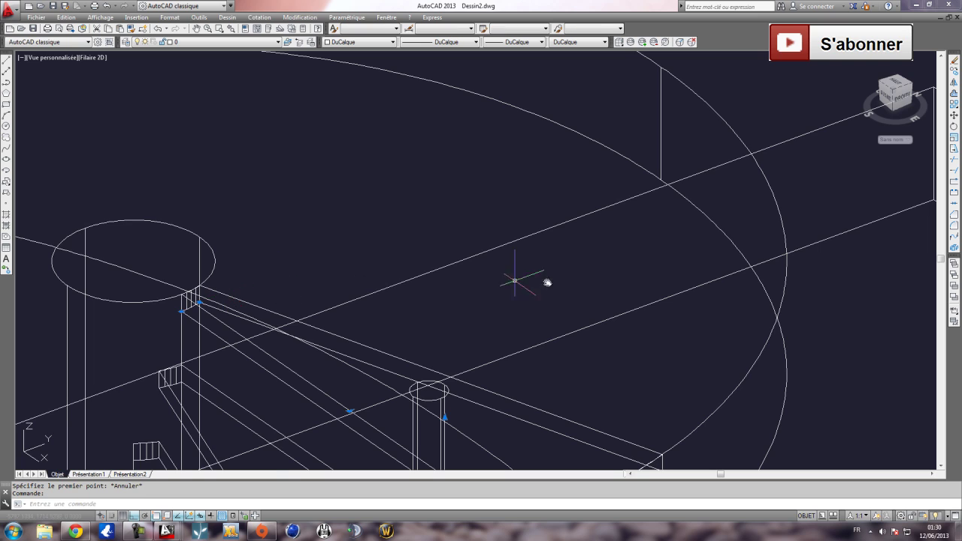
# Copy the topmost stair tread from the centre of the central column to the centre of the separate circle.
pyautogui.scroll(-3, 528, 311)
pyautogui.scroll(3, 392, 297)
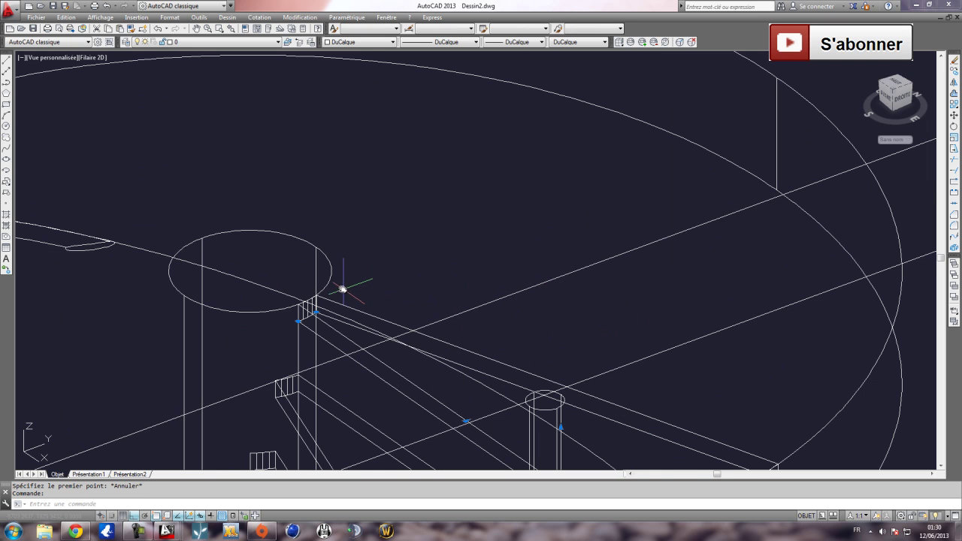
pyautogui.click(953, 71)
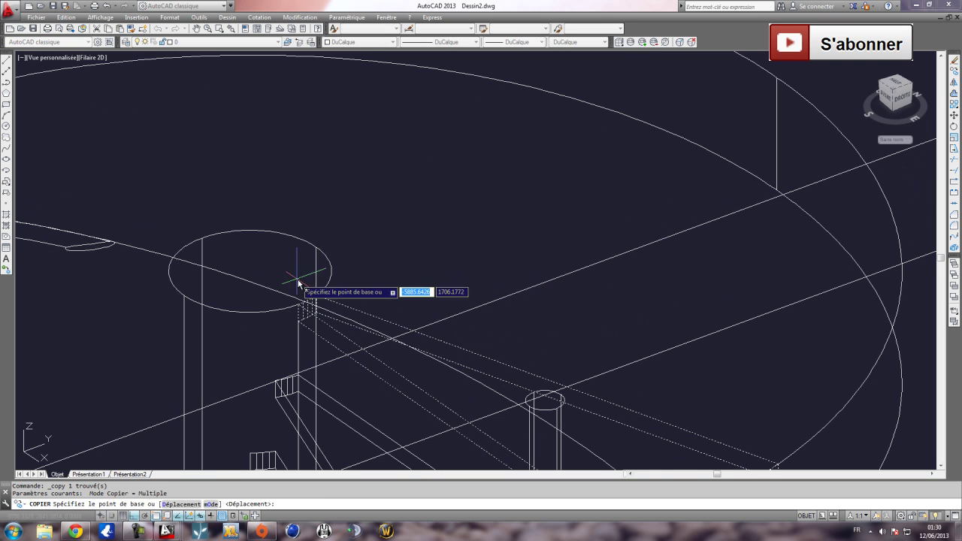
pyautogui.click(256, 276)
pyautogui.scroll(-6, 494, 225)
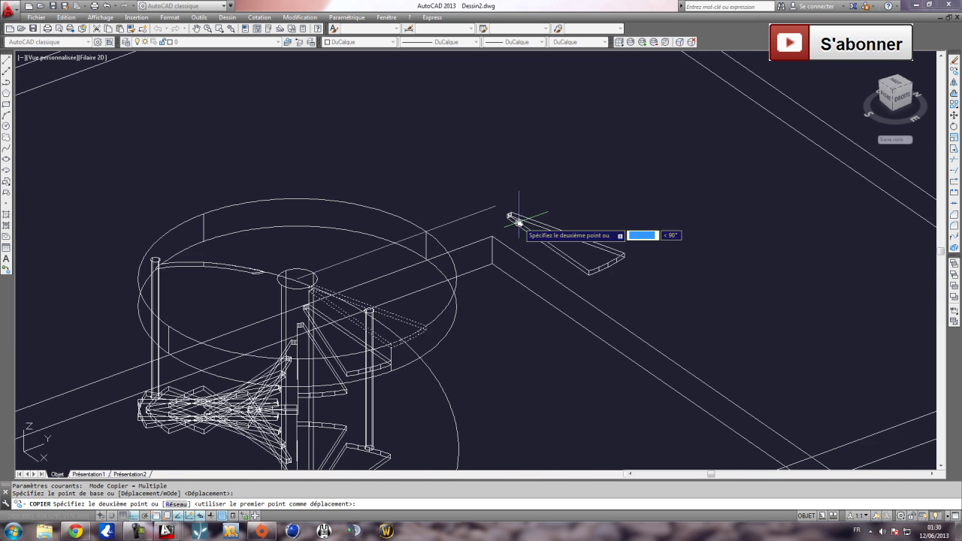
pyautogui.scroll(4, 556, 274)
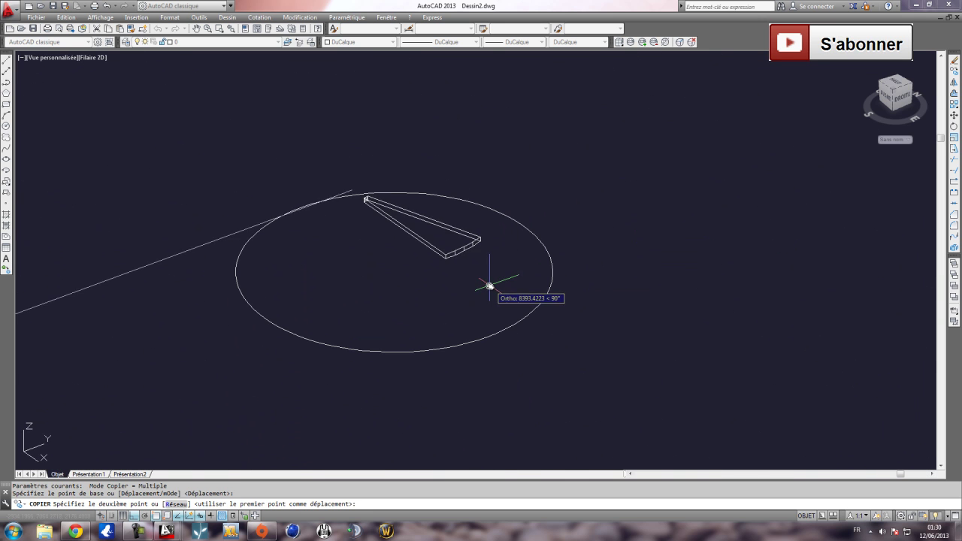
pyautogui.click(396, 270)
pyautogui.scroll(-3, 496, 285)
pyautogui.press('Escape')
pyautogui.scroll(6, 514, 296)
pyautogui.press('Escape')
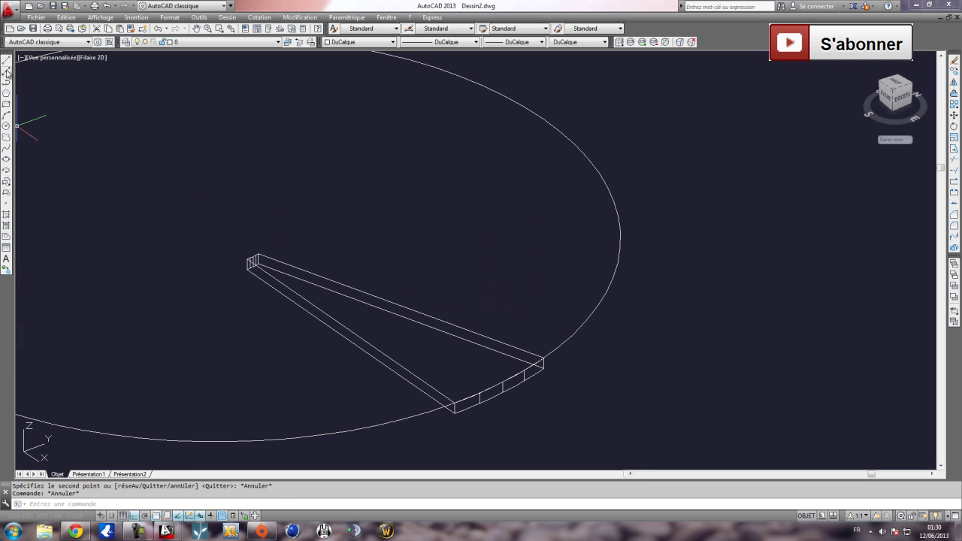
pyautogui.click(6, 60)
pyautogui.scroll(-5, 261, 256)
pyautogui.press('Escape')
# Make a second copy of the tread inside the separate circle.
pyautogui.click(307, 286)
pyautogui.click(303, 261)
pyautogui.click(303, 262)
pyautogui.click(954, 71)
pyautogui.click(260, 258)
pyautogui.scroll(4, 275, 260)
pyautogui.click(286, 260)
pyautogui.press('Escape')
# Show the circle and its tread in the Top view.
pyautogui.click(295, 264)
pyautogui.scroll(-2, 376, 258)
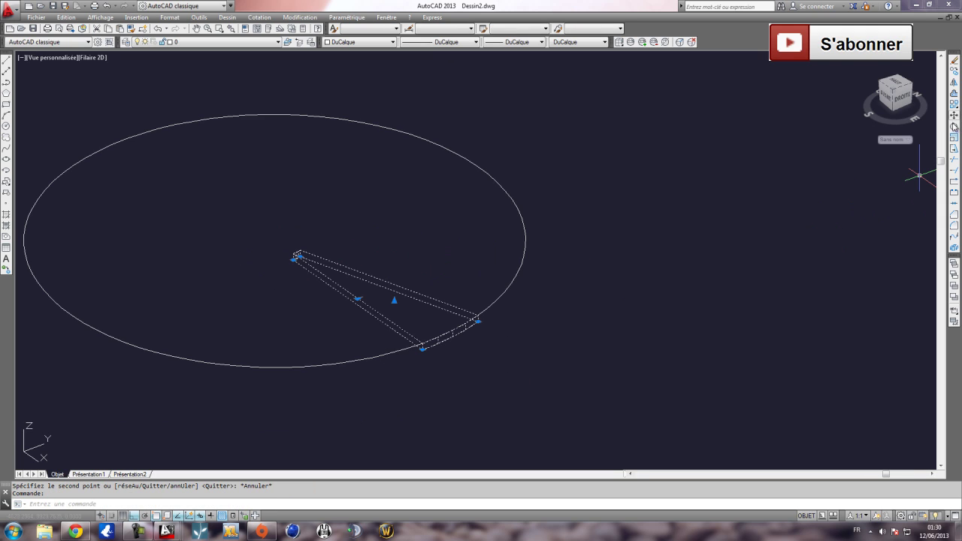
pyautogui.click(899, 80)
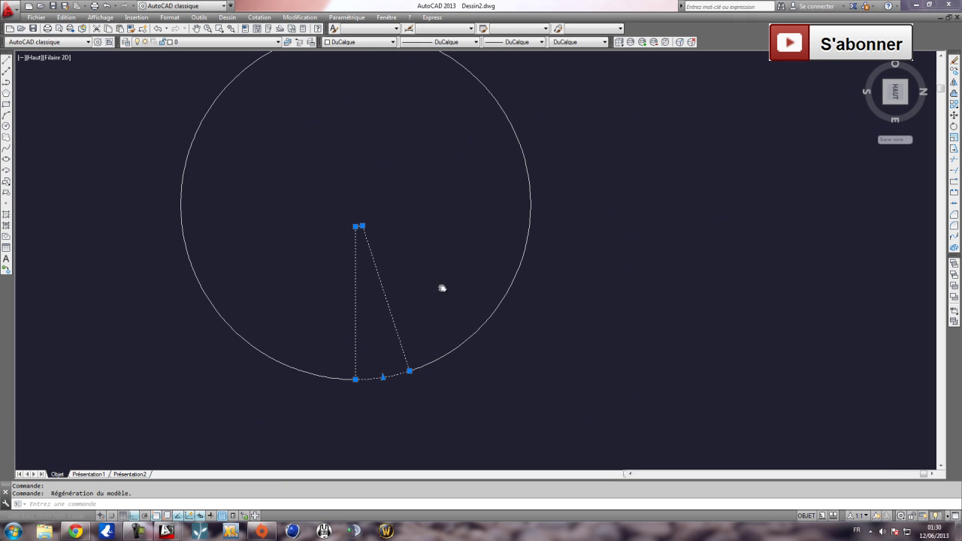
pyautogui.click(6, 65)
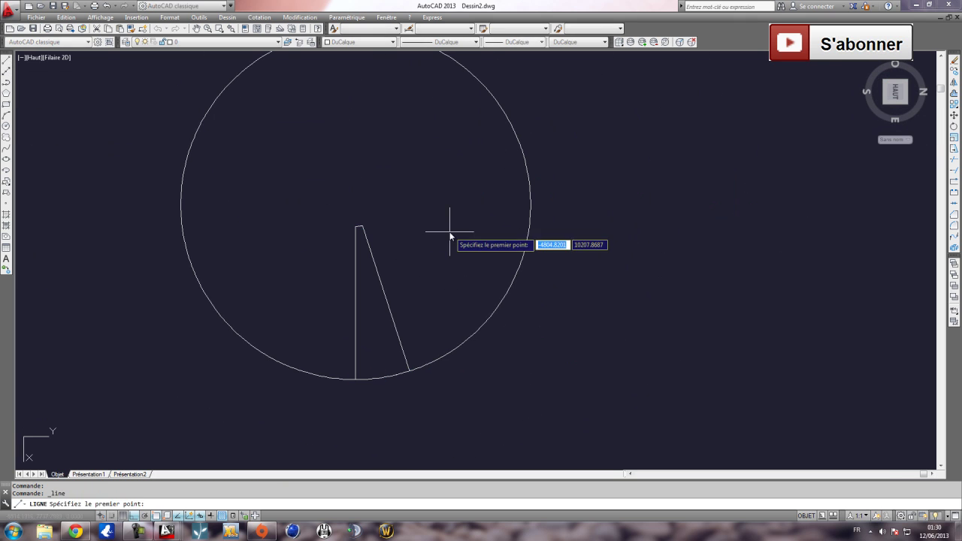
pyautogui.click(356, 225)
pyautogui.press('Escape')
# Rotate the tread inside the circle a quarter turn counterclockwise about the circle's centre.
pyautogui.click(451, 313)
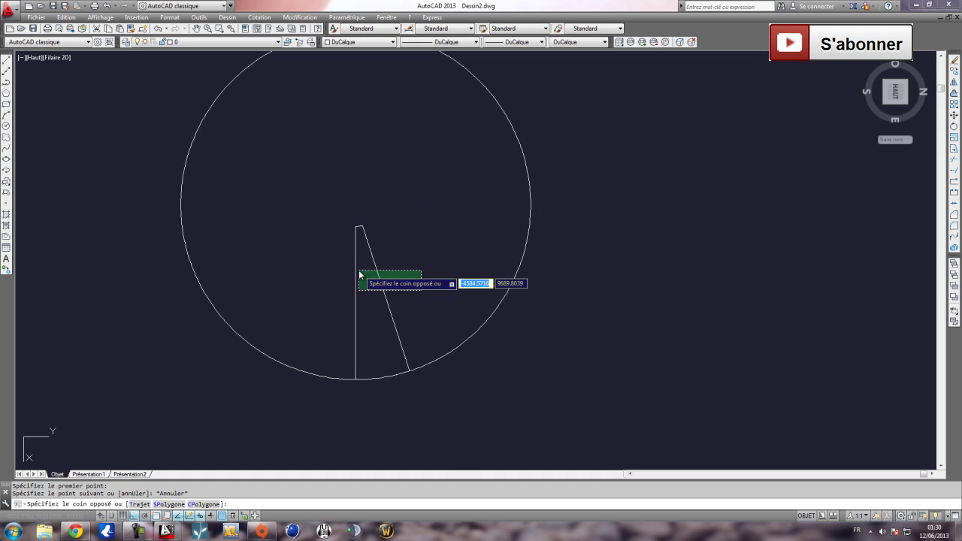
pyautogui.click(359, 272)
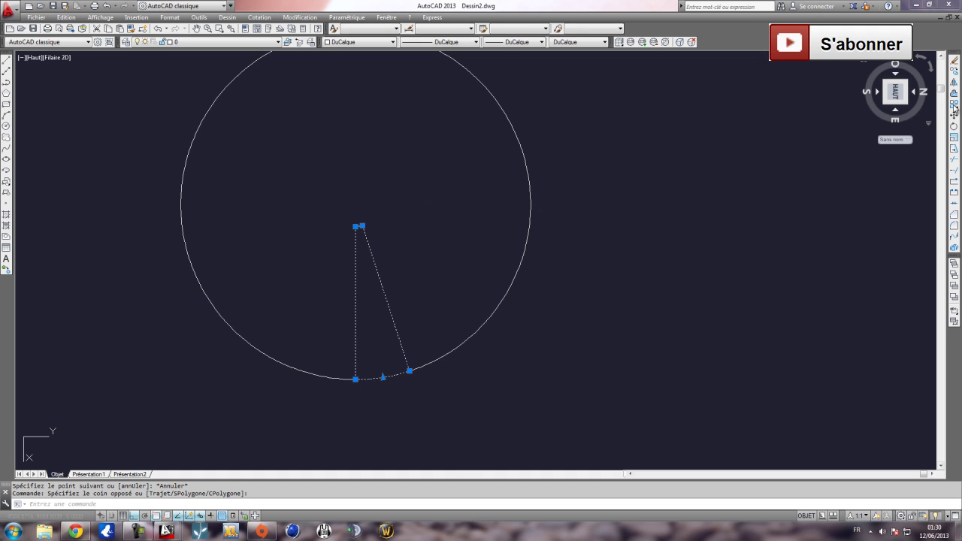
pyautogui.click(954, 127)
pyautogui.click(355, 204)
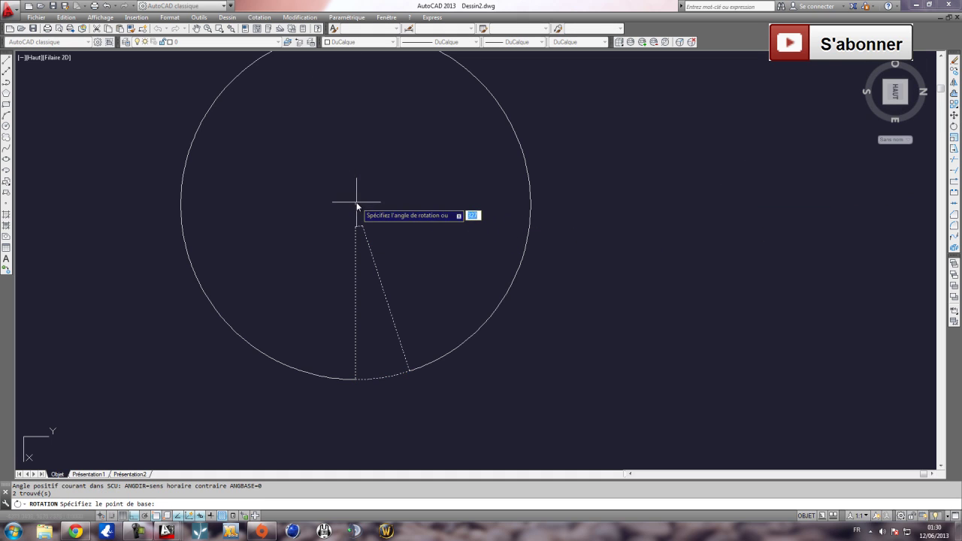
pyautogui.click(443, 225)
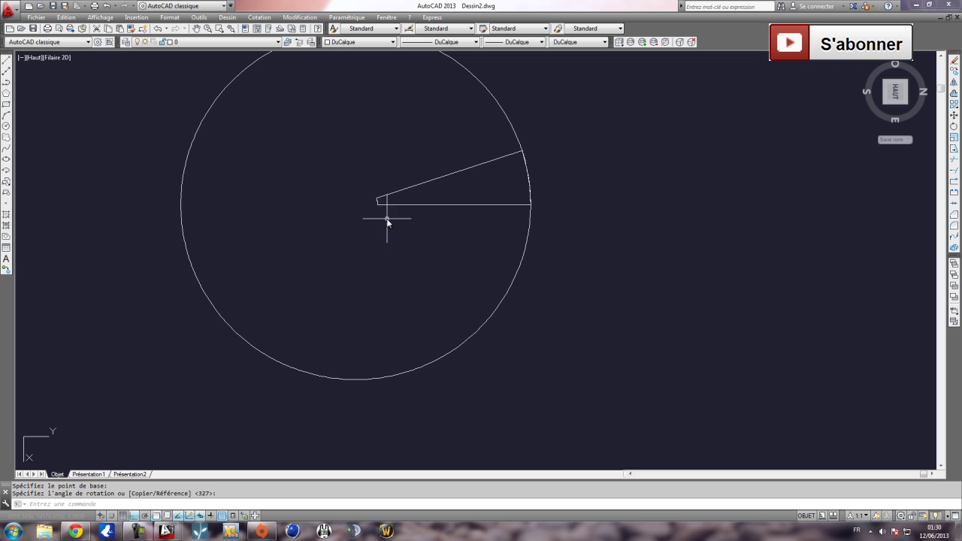
# Undo the rotation of the tread inside the circle and copy the tread in place onto itself.
pyautogui.hotkey('ctrl', 'z')
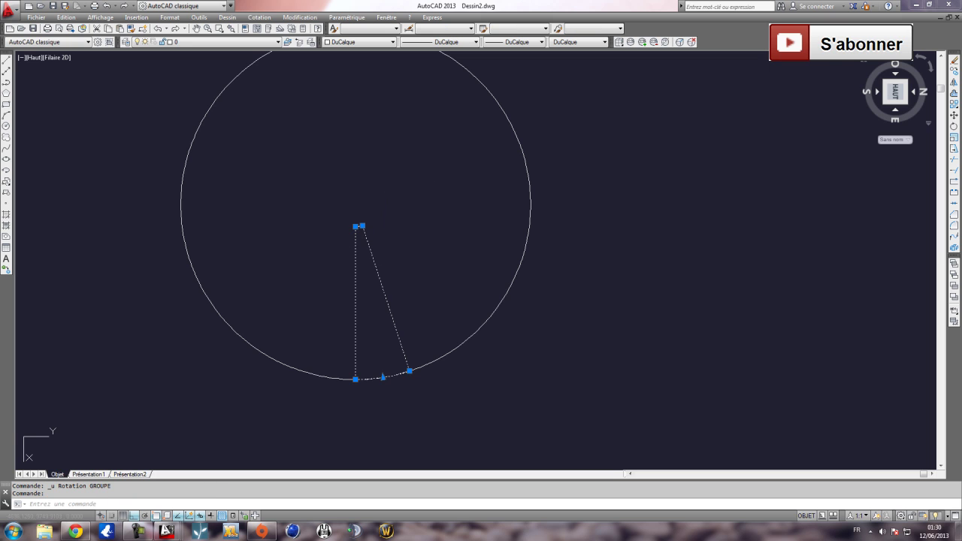
pyautogui.click(954, 70)
pyautogui.click(360, 225)
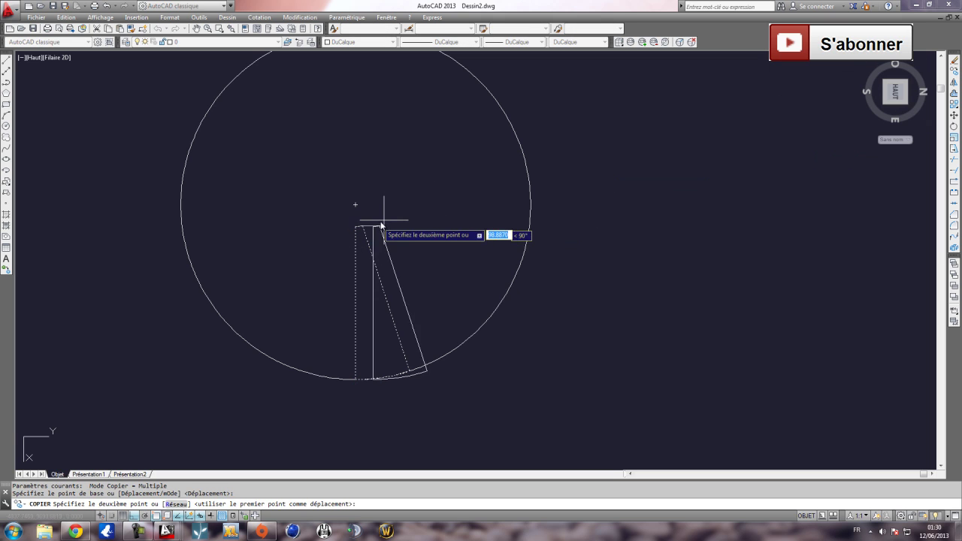
pyautogui.scroll(5, 357, 227)
pyautogui.click(359, 229)
pyautogui.scroll(-3, 359, 229)
pyautogui.press('Escape')
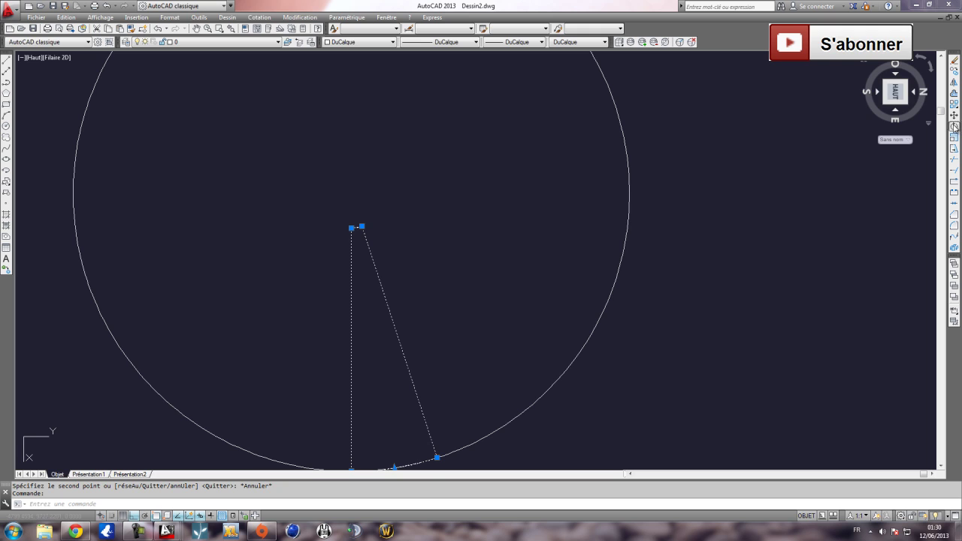
# Rotate one of the two overlapping treads a quarter turn counterclockwise about the circle's centre.
pyautogui.click(954, 127)
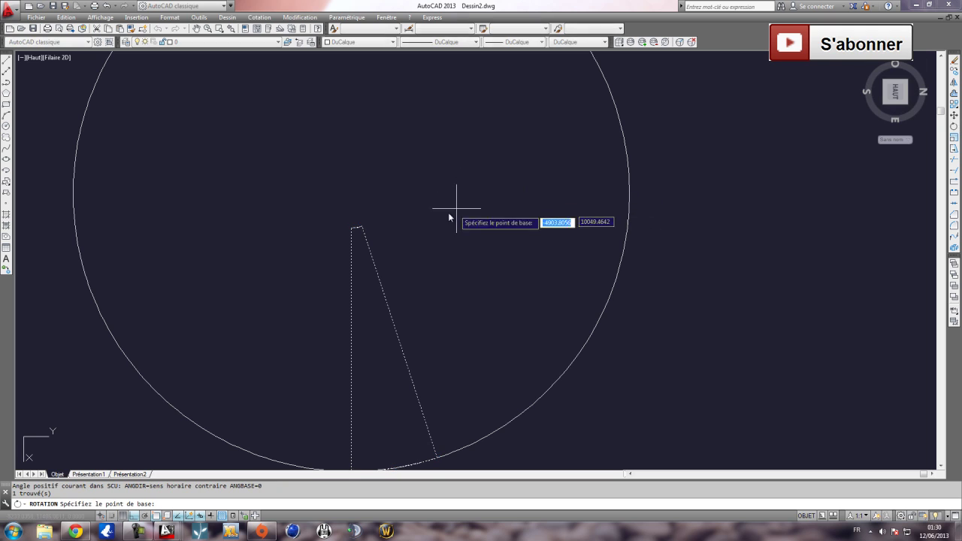
pyautogui.click(351, 193)
pyautogui.press('Escape')
pyautogui.scroll(-3, 413, 183)
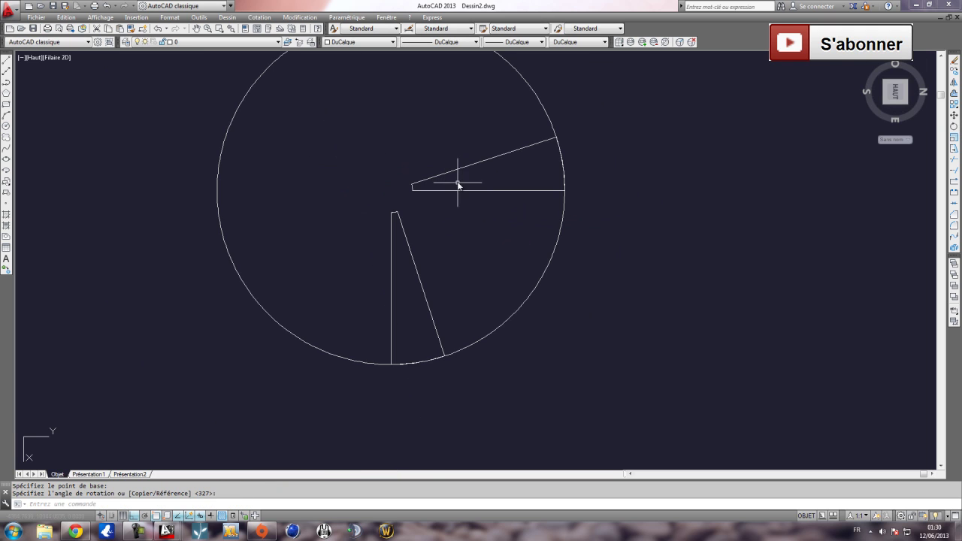
# With Ortho off, draw two connected lines from the rotated tread's inner corner through the circle's centre to the other tread's inner corner.
pyautogui.moveTo(458, 185); pyautogui.dragTo(389, 204, button='middle')
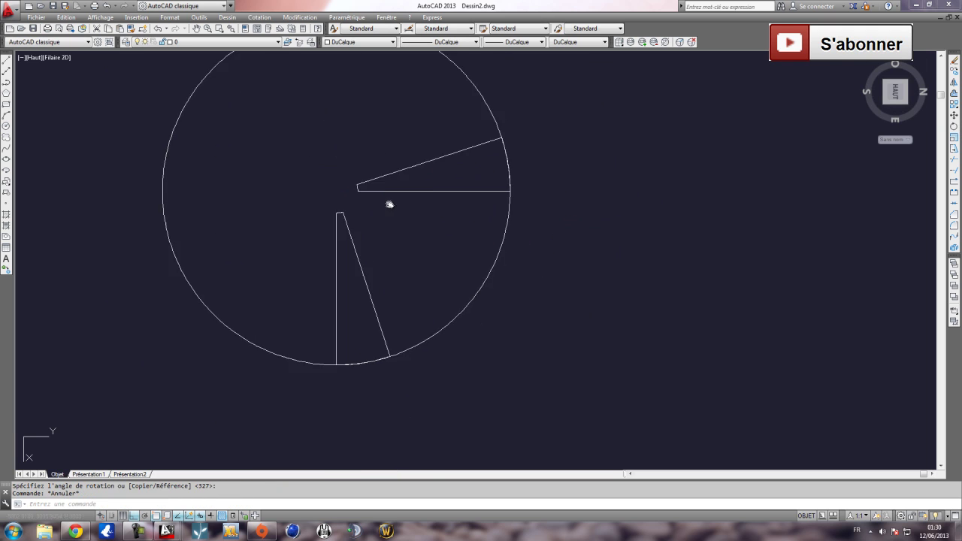
pyautogui.click(8, 61)
pyautogui.click(358, 184)
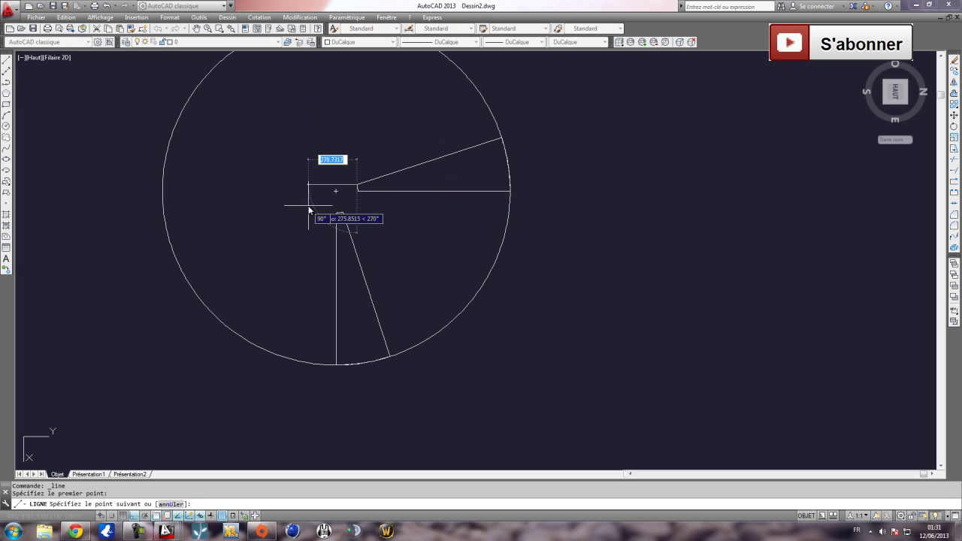
pyautogui.click(134, 517)
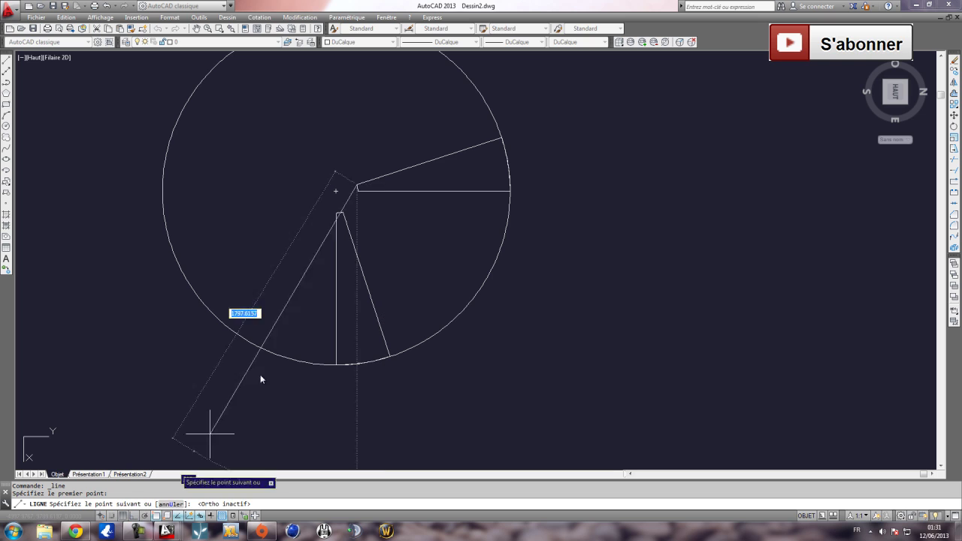
pyautogui.scroll(6, 336, 193)
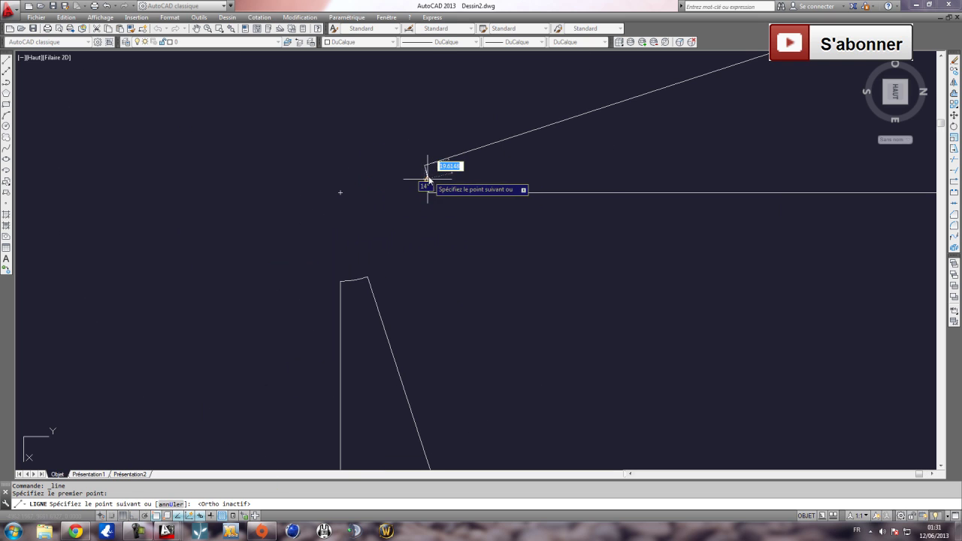
pyautogui.click(340, 192)
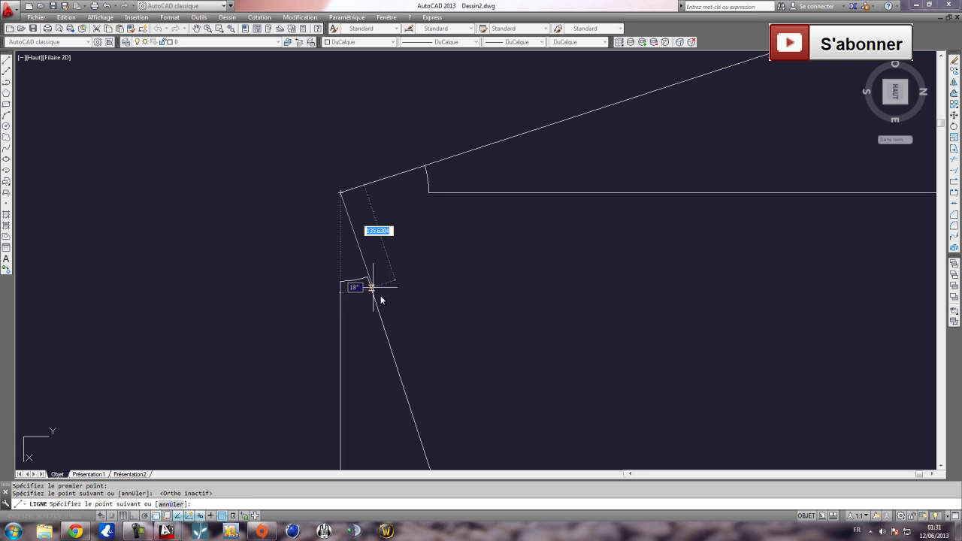
pyautogui.scroll(10, 366, 280)
pyautogui.click(335, 280)
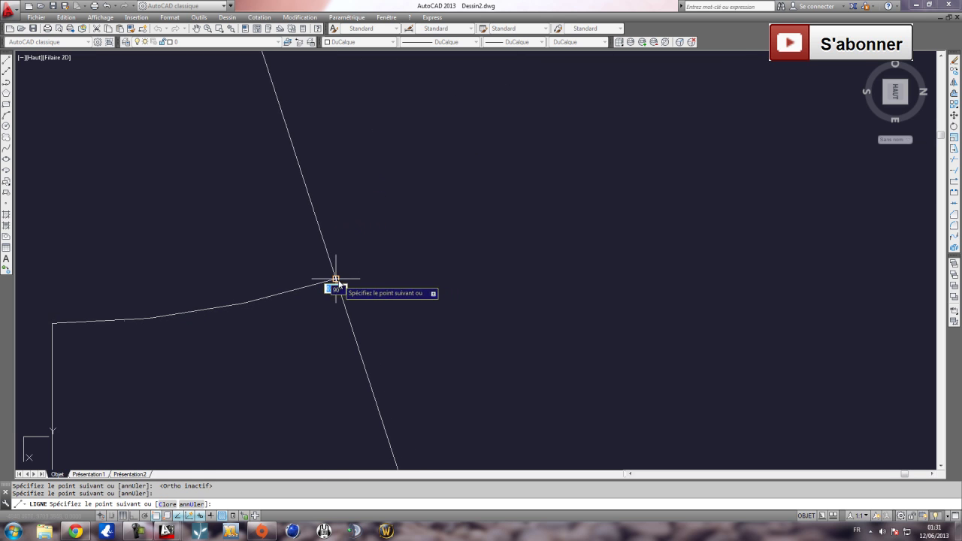
pyautogui.scroll(-5, 401, 258)
pyautogui.press('Escape')
pyautogui.scroll(-4, 485, 248)
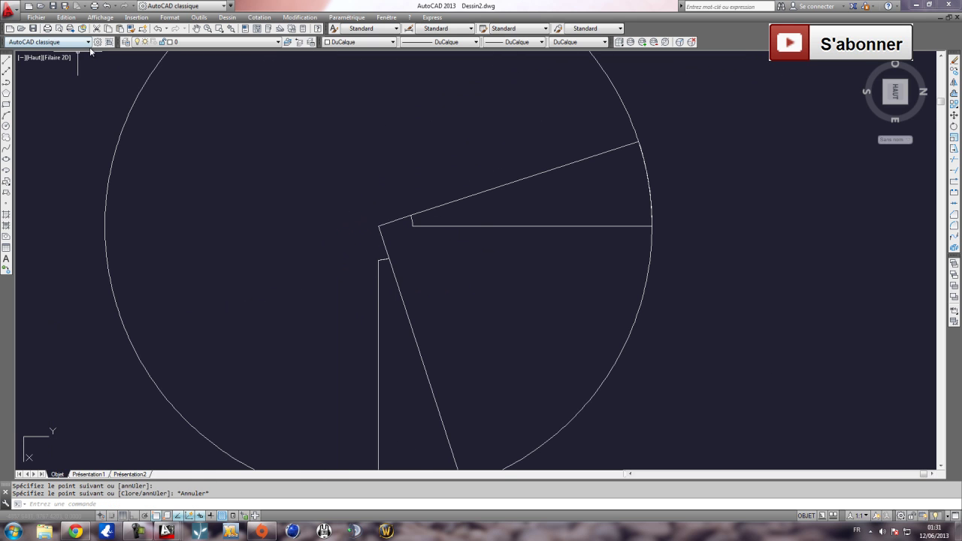
# Orbit to an oblique 3D view and delete the treads inside the circle, keeping the circle and the two lines.
pyautogui.click(101, 17)
pyautogui.moveTo(126, 114)
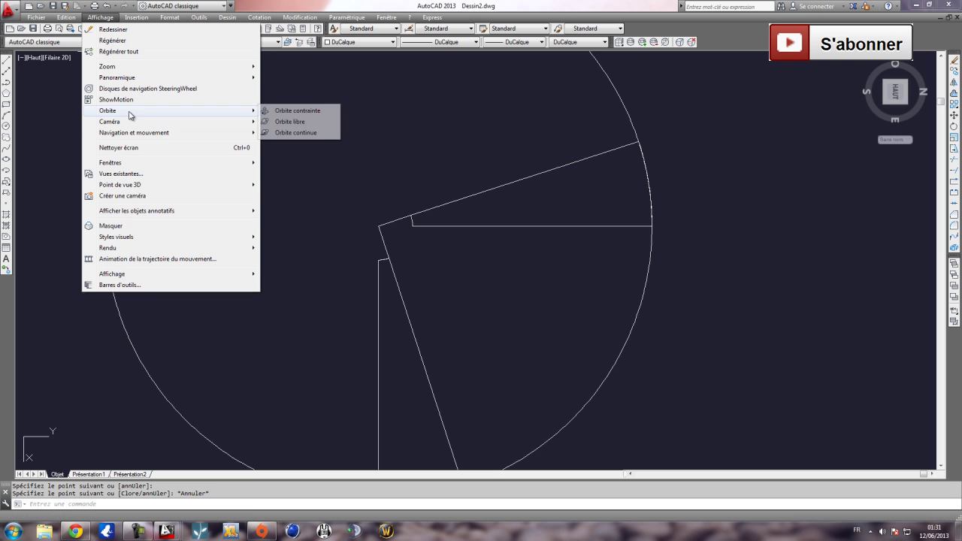
pyautogui.click(280, 123)
pyautogui.moveTo(473, 273); pyautogui.dragTo(419, 276)
pyautogui.moveTo(406, 254); pyautogui.dragTo(371, 260)
pyautogui.press('Escape')
pyautogui.click(343, 247)
pyautogui.click(489, 201)
pyautogui.press('Delete')
# Extend both short lines from the circle's centre out to the circle.
pyautogui.click(710, 352)
pyautogui.click(327, 145)
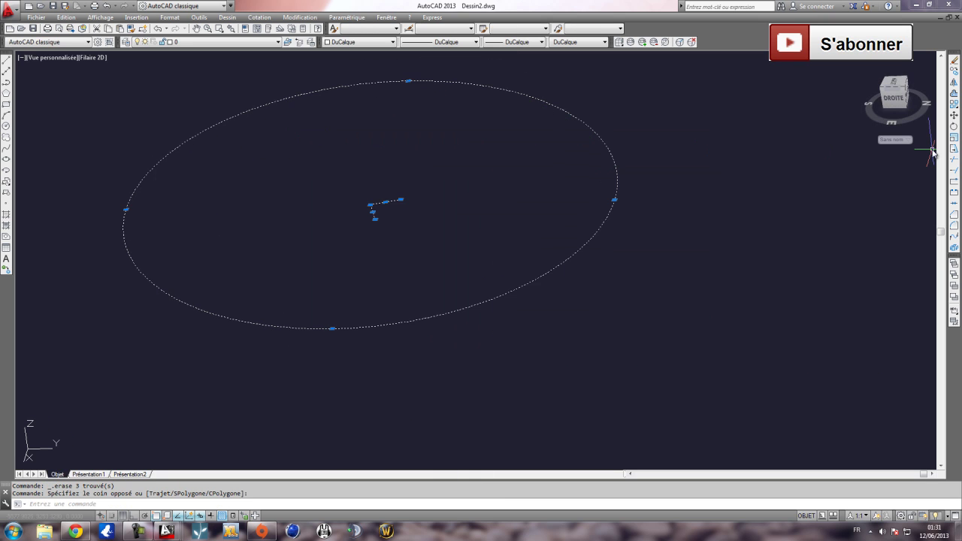
pyautogui.click(955, 170)
pyautogui.click(399, 200)
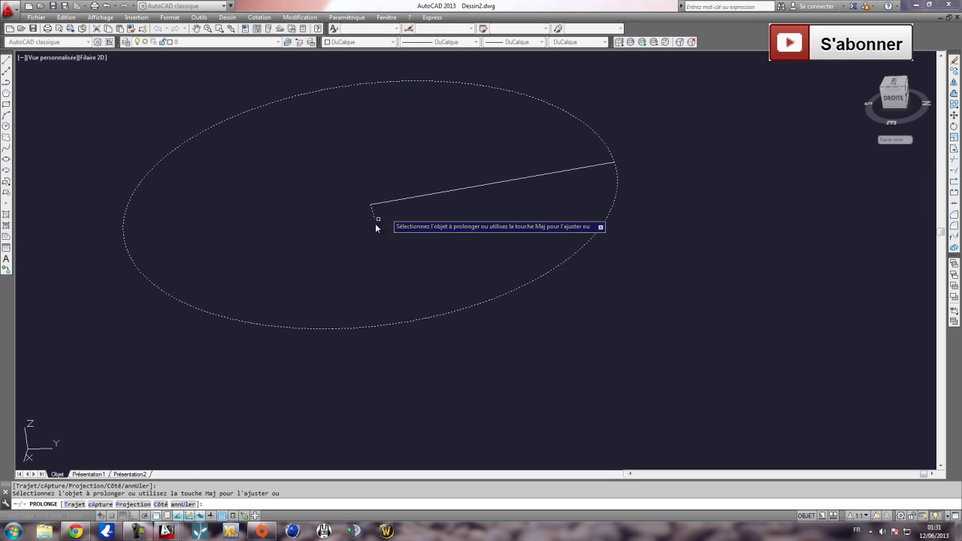
pyautogui.click(374, 215)
pyautogui.scroll(-2, 365, 220)
pyautogui.press('Escape')
# Trim away the larger arc of the circle, leaving a closed sector between the two lines.
pyautogui.click(537, 314)
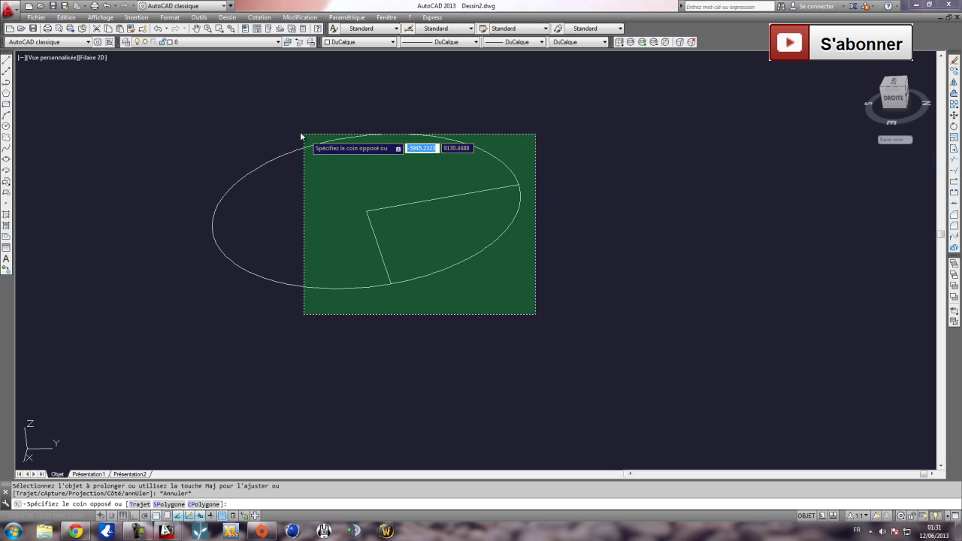
pyautogui.click(287, 108)
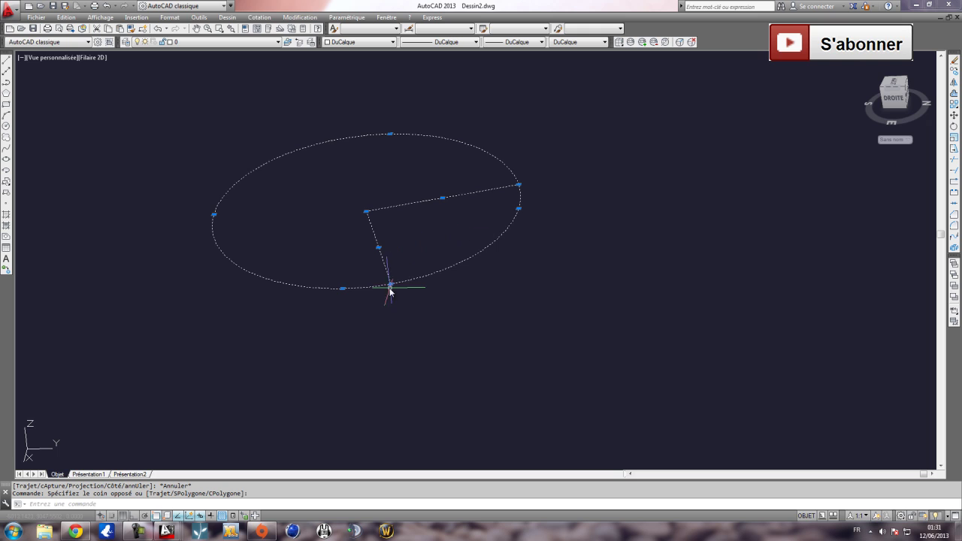
pyautogui.click(954, 159)
pyautogui.click(349, 288)
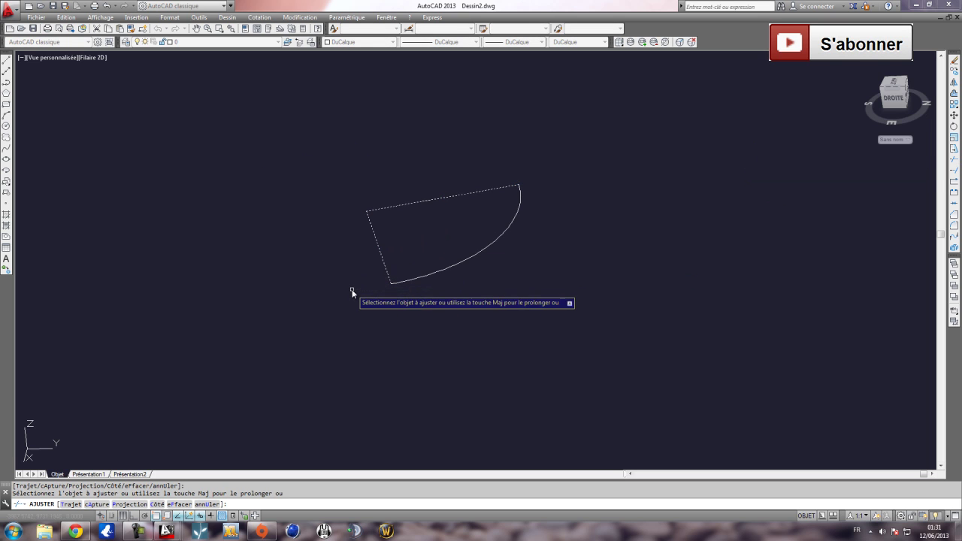
pyautogui.press('Escape')
# Convert the two lines and the arc of the sector into a region.
pyautogui.click(603, 346)
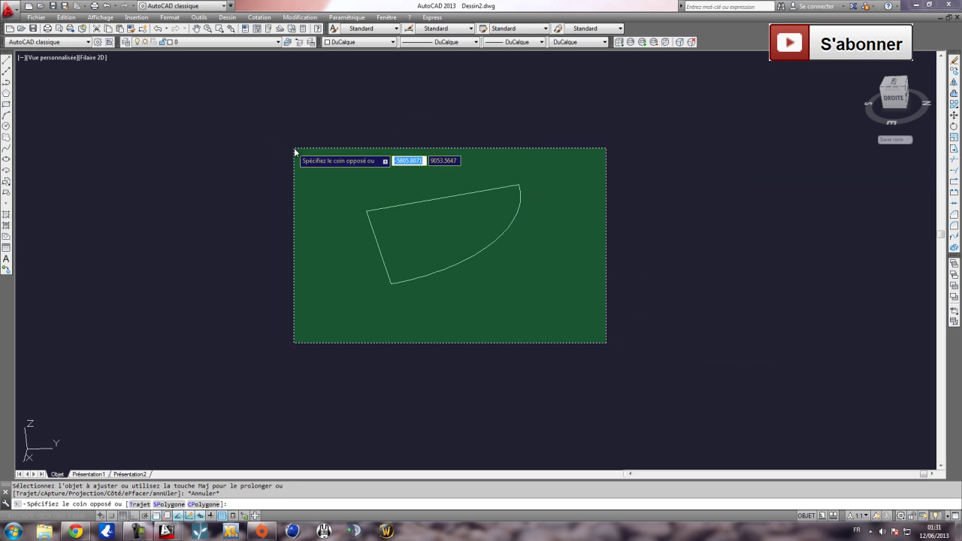
pyautogui.click(279, 147)
pyautogui.click(228, 17)
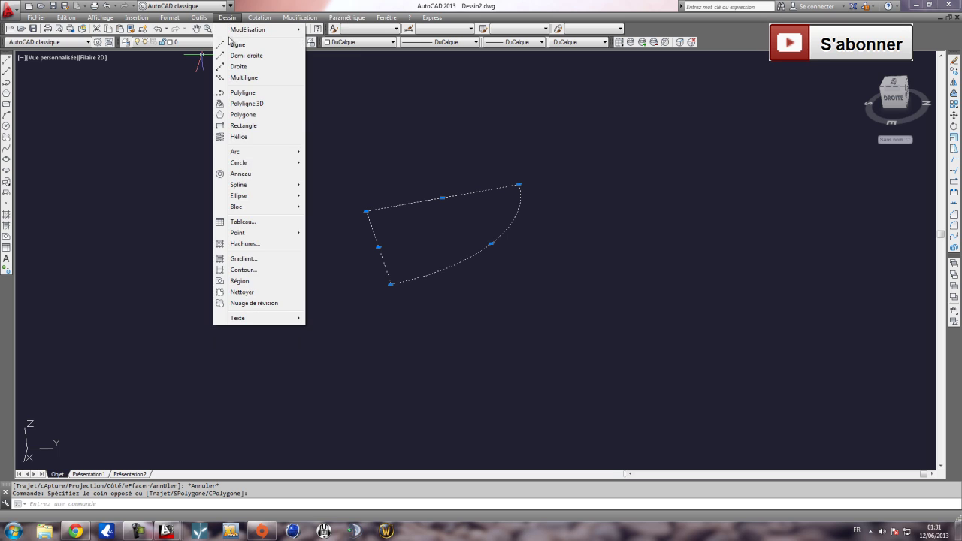
pyautogui.click(235, 281)
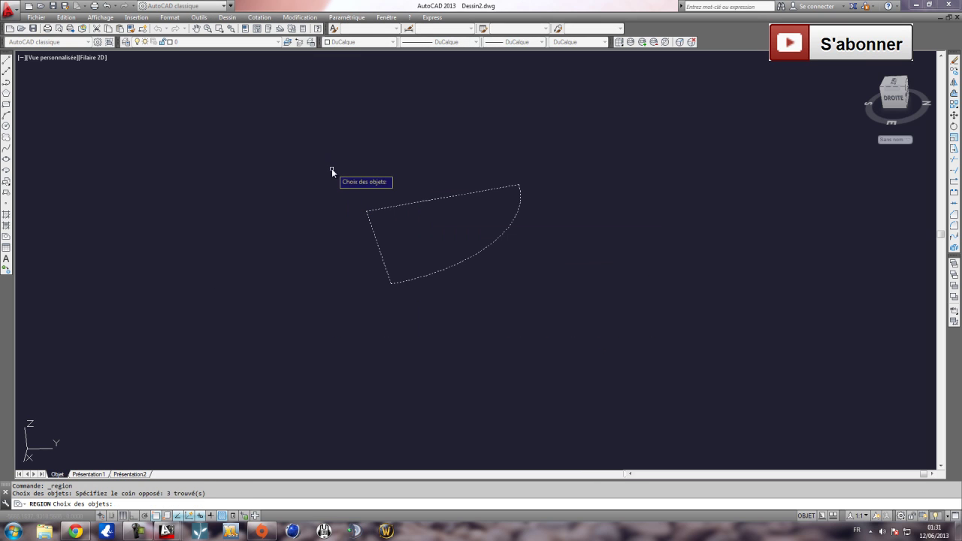
# Extrude the sector region to a height of 200.
pyautogui.click(505, 285)
pyautogui.click(444, 225)
pyautogui.click(227, 18)
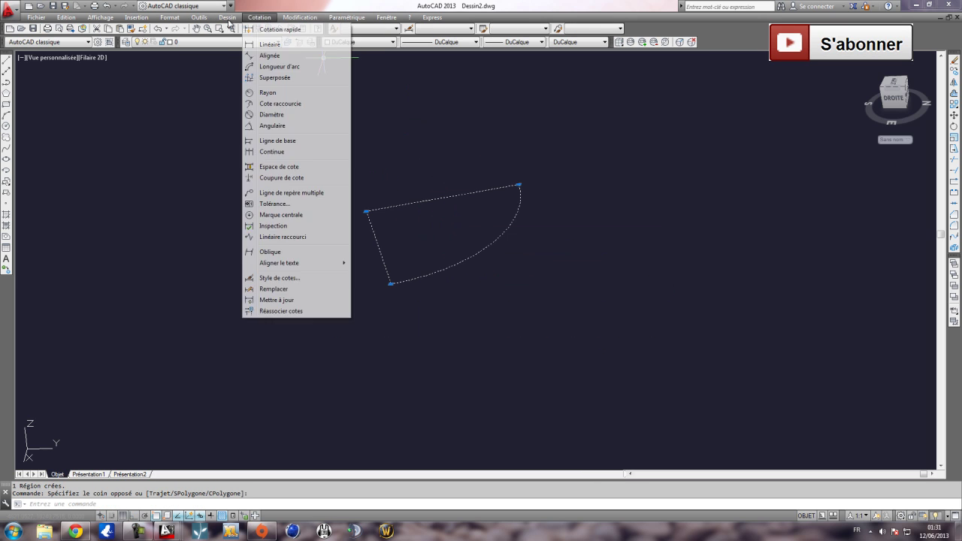
pyautogui.moveTo(227, 28)
pyautogui.click(343, 122)
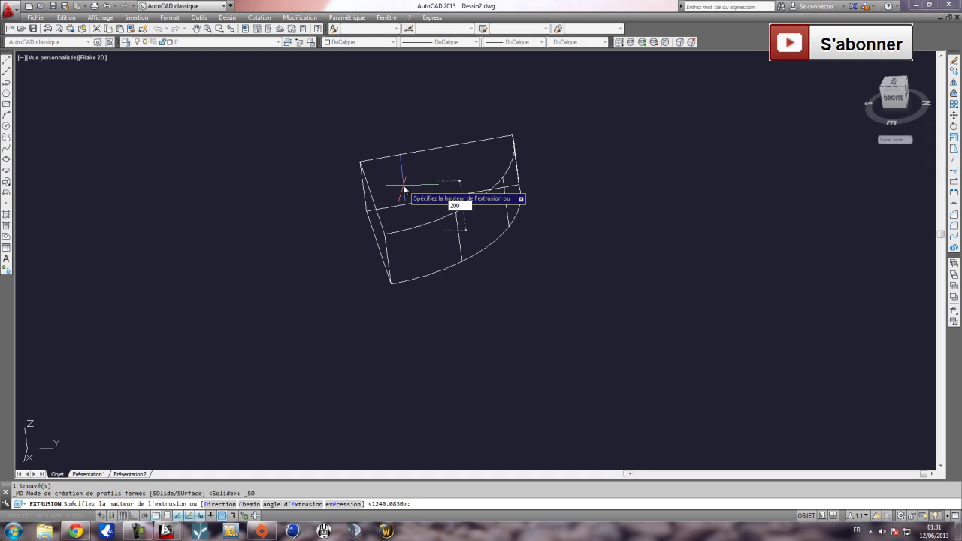
pyautogui.press('Escape')
# Move the extruded landing from its upper apex corner to the centre of the central column's top face.
pyautogui.click(592, 293)
pyautogui.click(456, 206)
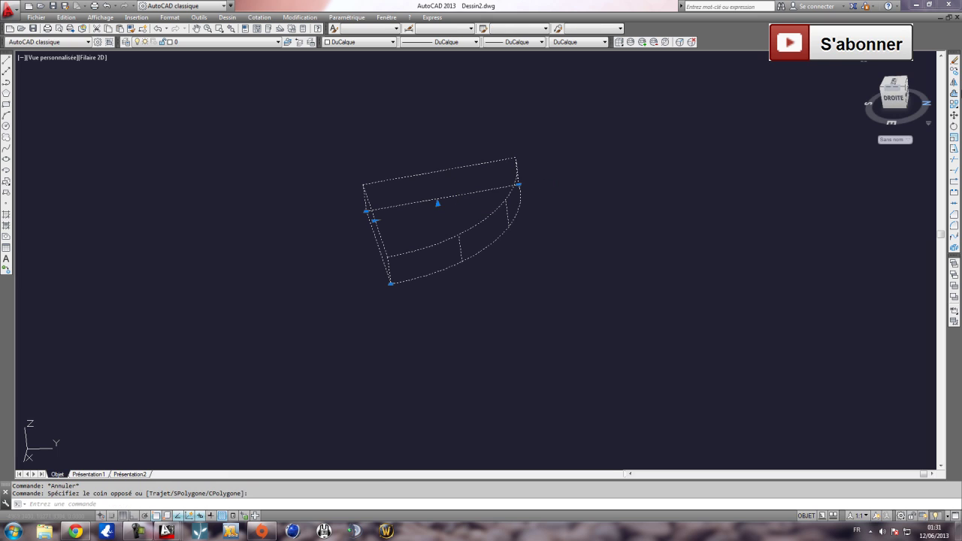
pyautogui.click(954, 115)
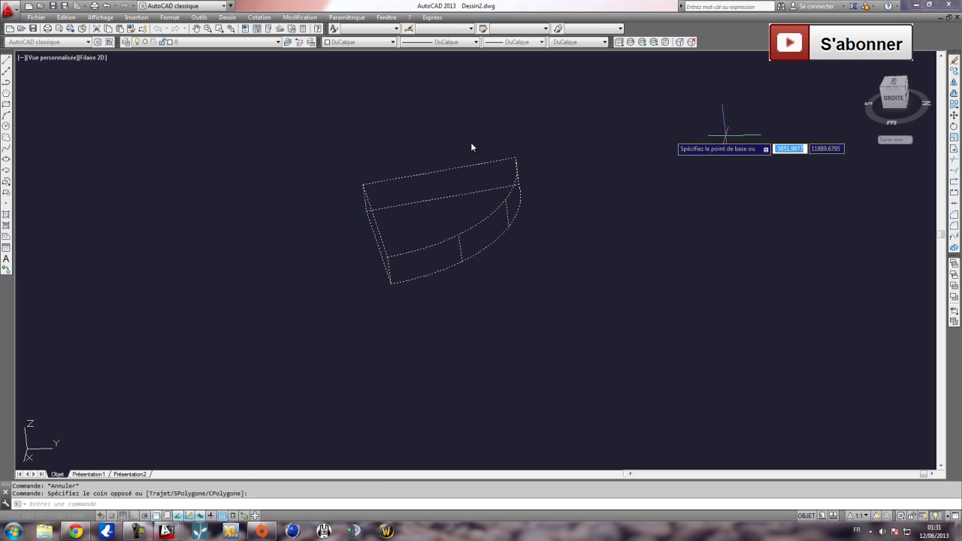
pyautogui.click(362, 188)
pyautogui.scroll(10, 271, 199)
pyautogui.scroll(-6, 358, 171)
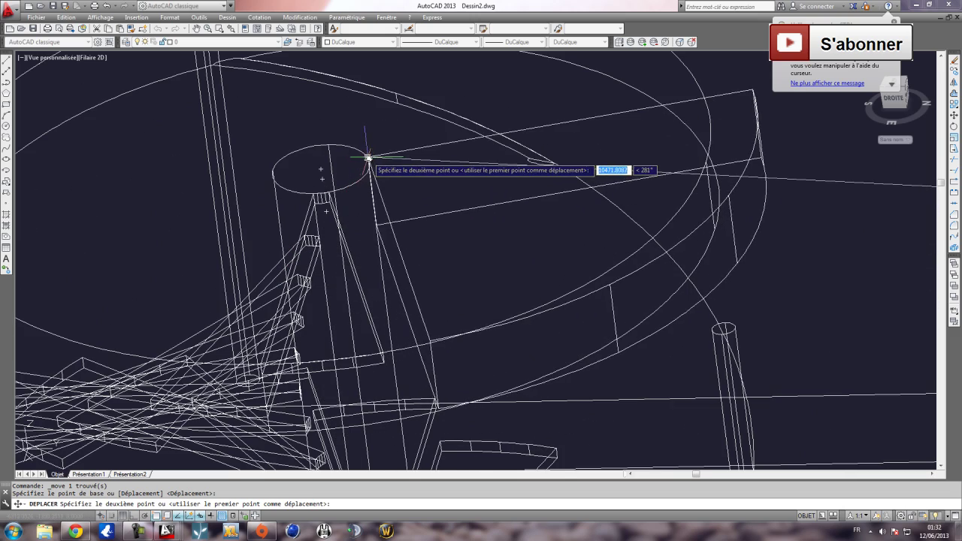
pyautogui.click(330, 173)
pyautogui.press('Escape')
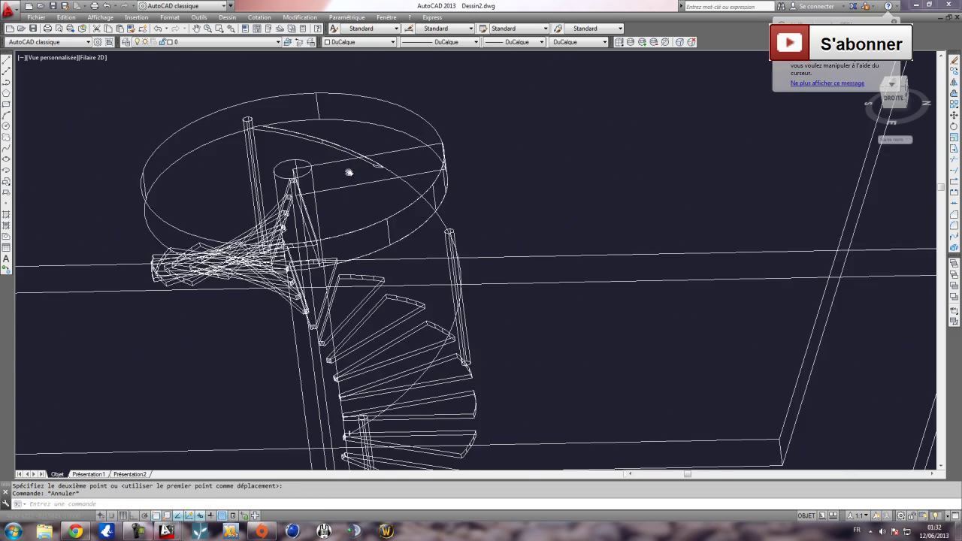
# Display the staircase model in the Conceptual visual style.
pyautogui.scroll(3, 350, 168)
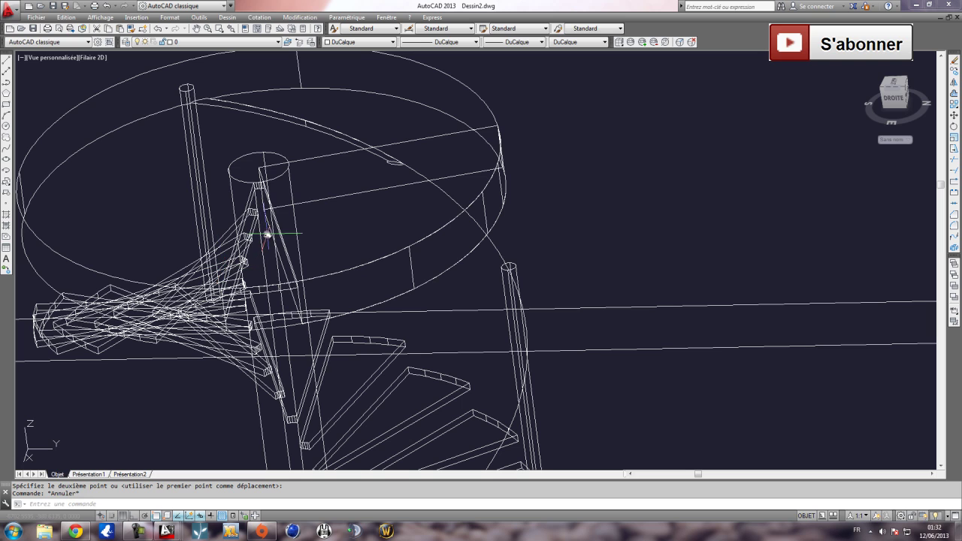
pyautogui.click(100, 17)
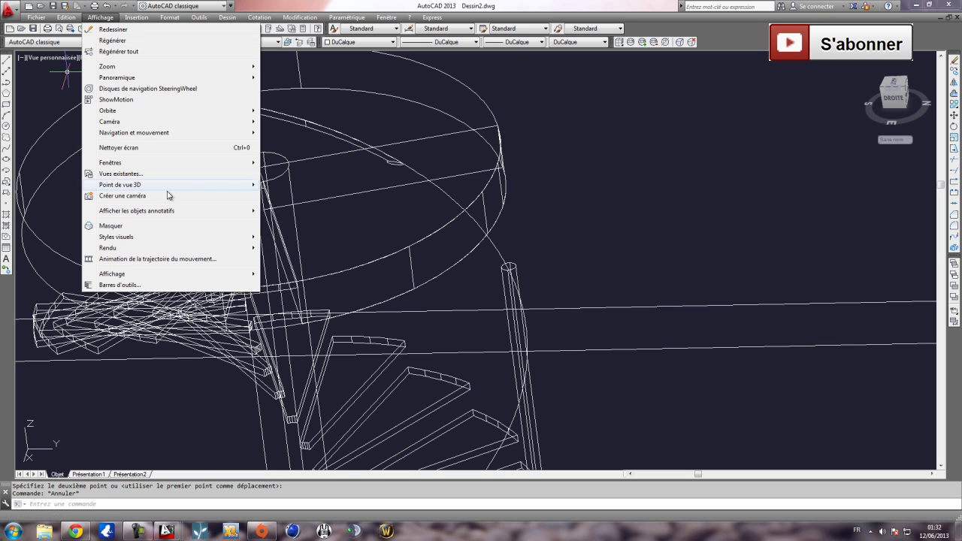
pyautogui.moveTo(147, 241)
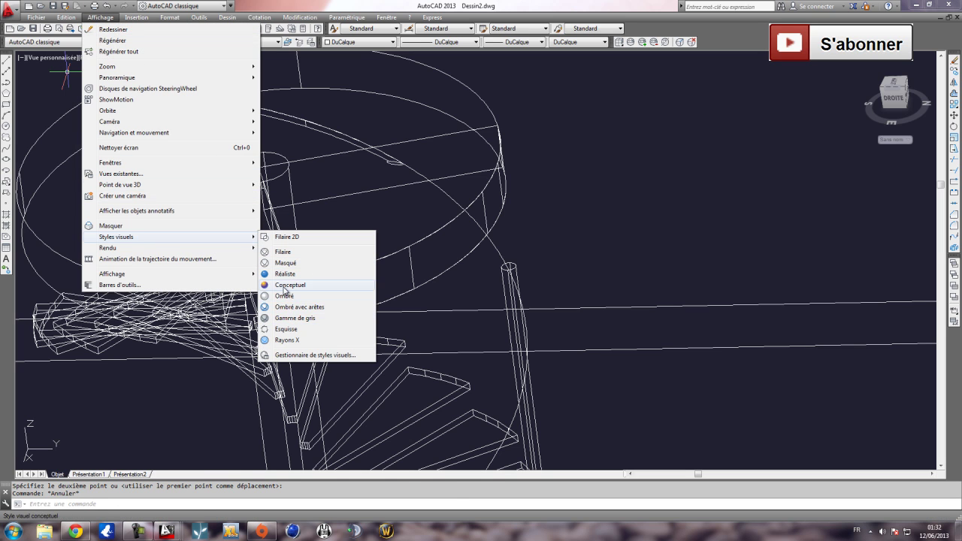
pyautogui.click(286, 287)
# Examine the landing's fit in the round slab opening from above, from the side and obliquely with Free Orbit.
pyautogui.click(100, 16)
pyautogui.moveTo(119, 113)
pyautogui.click(282, 122)
pyautogui.moveTo(326, 153); pyautogui.dragTo(244, 197)
pyautogui.press('Escape')
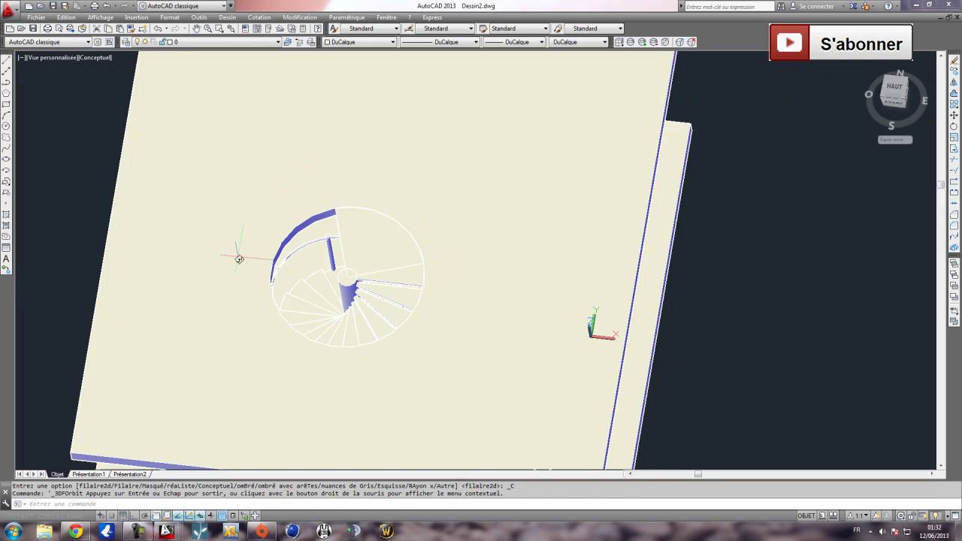
pyautogui.scroll(3, 296, 289)
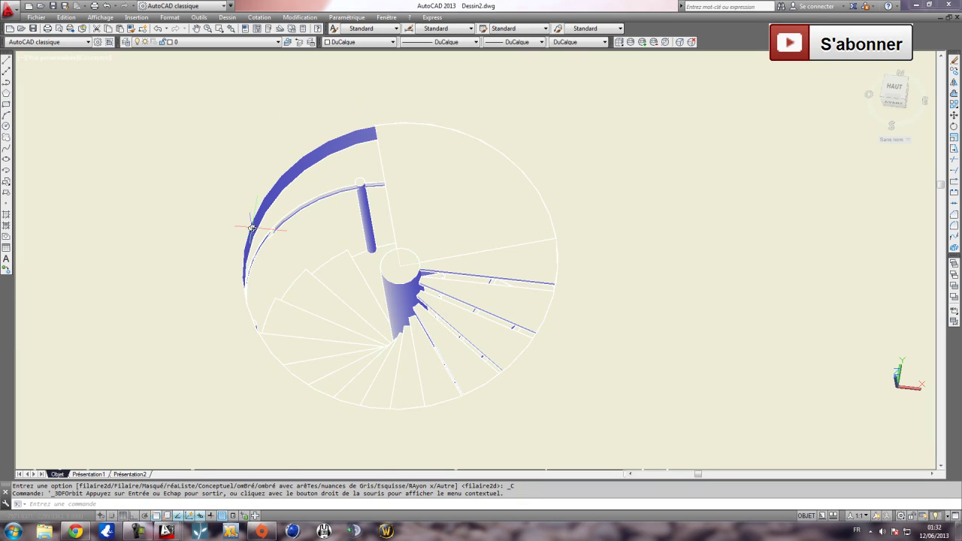
pyautogui.click(137, 18)
pyautogui.moveTo(110, 111)
pyautogui.click(286, 121)
pyautogui.moveTo(375, 188); pyautogui.dragTo(348, 297)
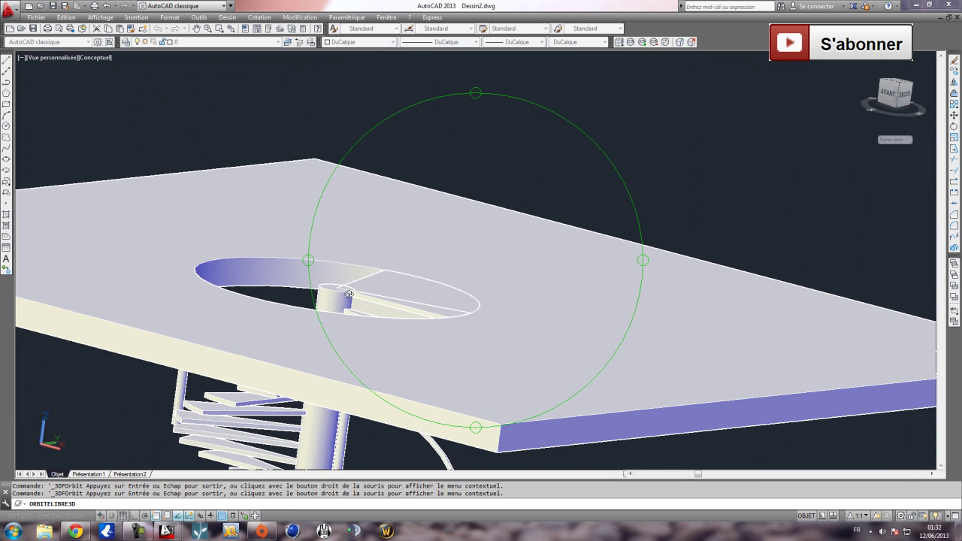
pyautogui.moveTo(357, 231); pyautogui.dragTo(469, 321)
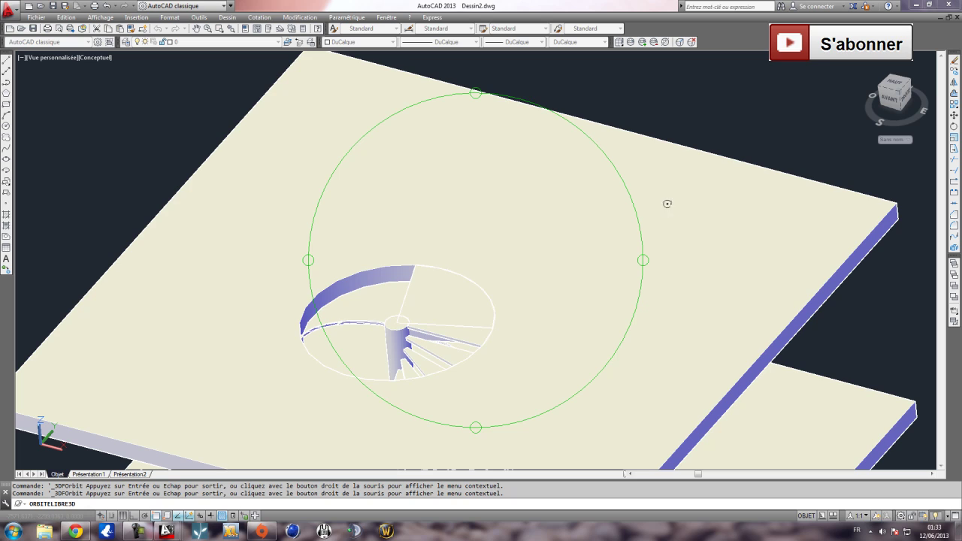
pyautogui.press('Escape')
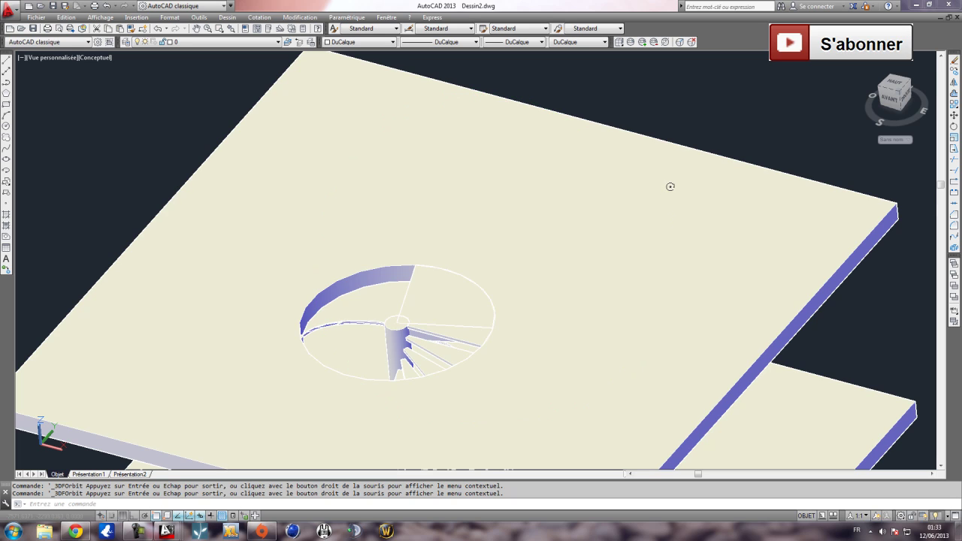